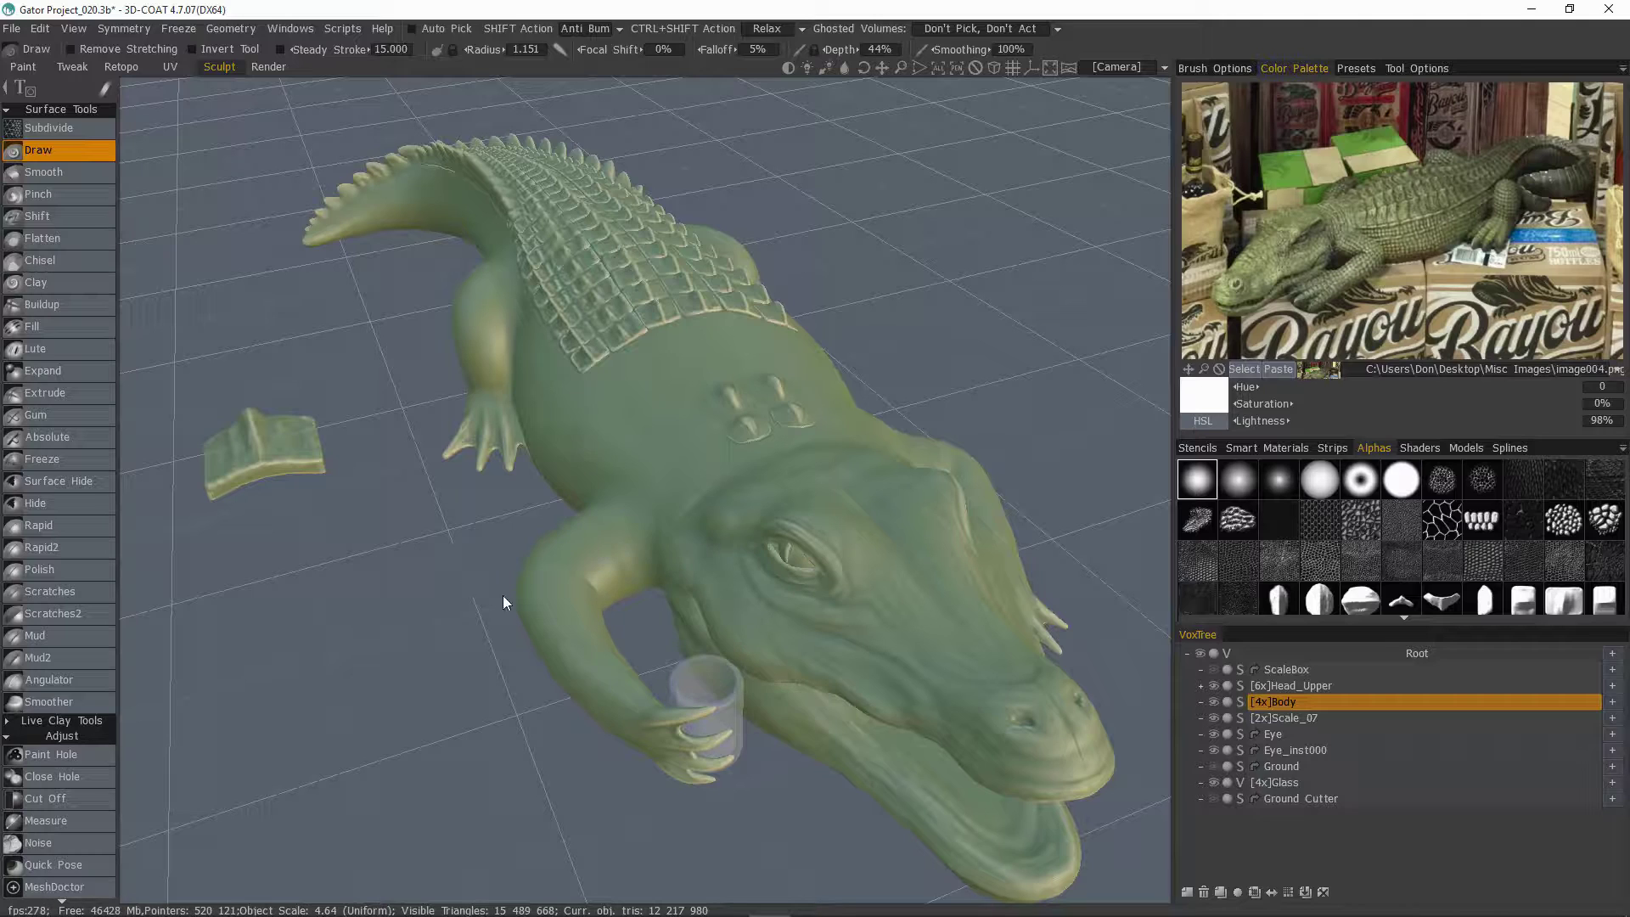
Step: Add a new voxel volume at 4x resolution and hide the Scale_07 volume
click(1187, 891)
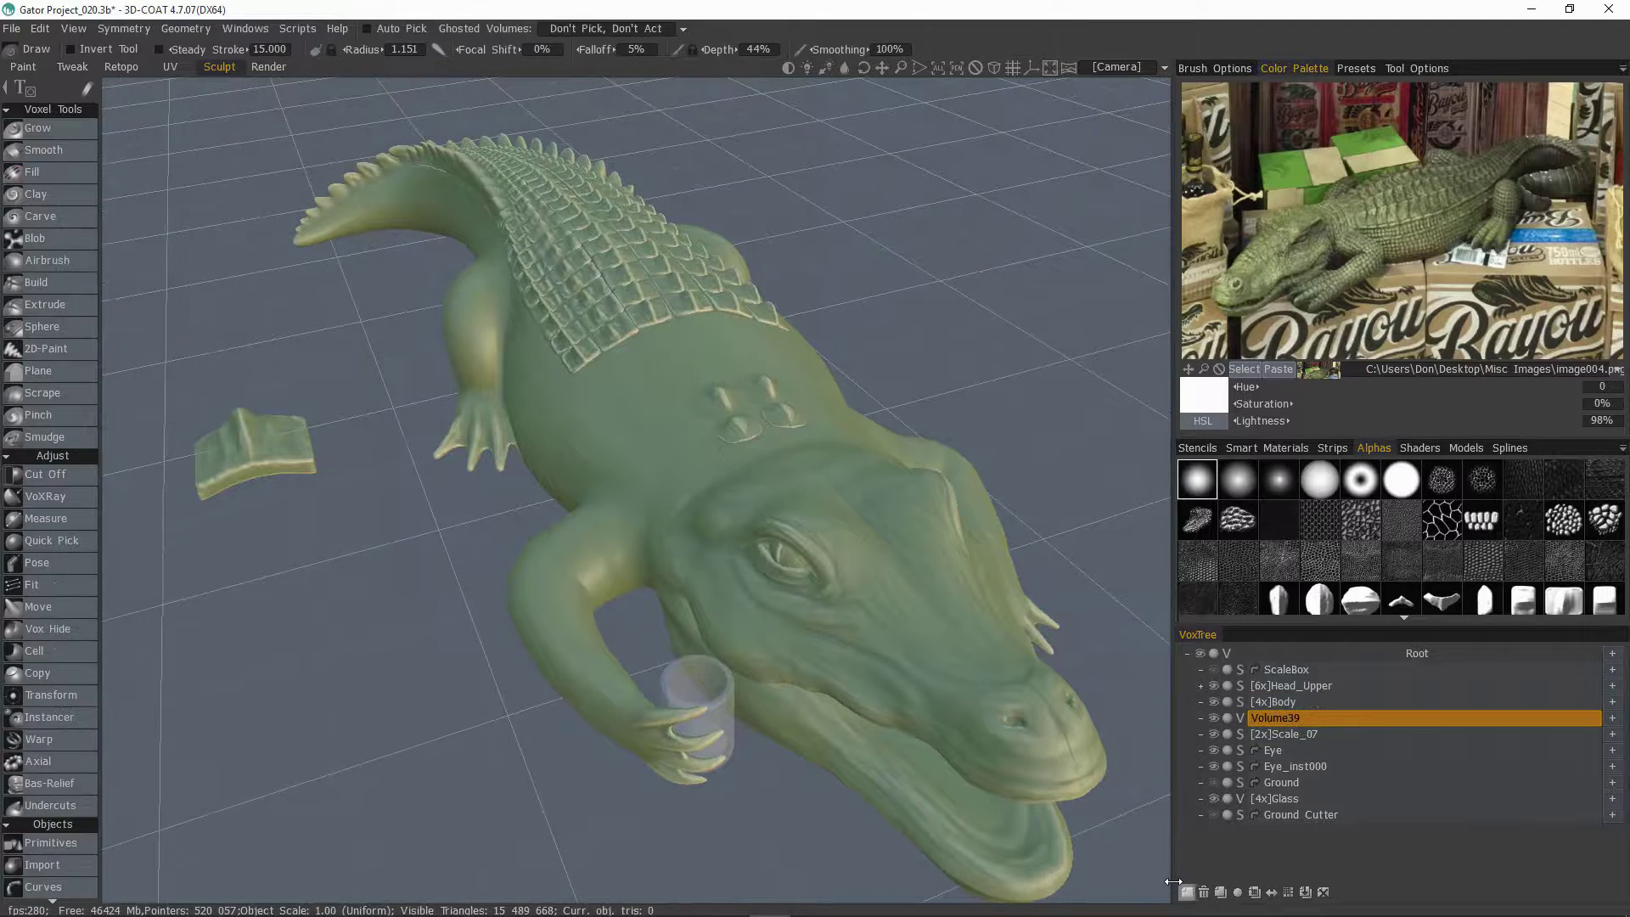
click(1286, 891)
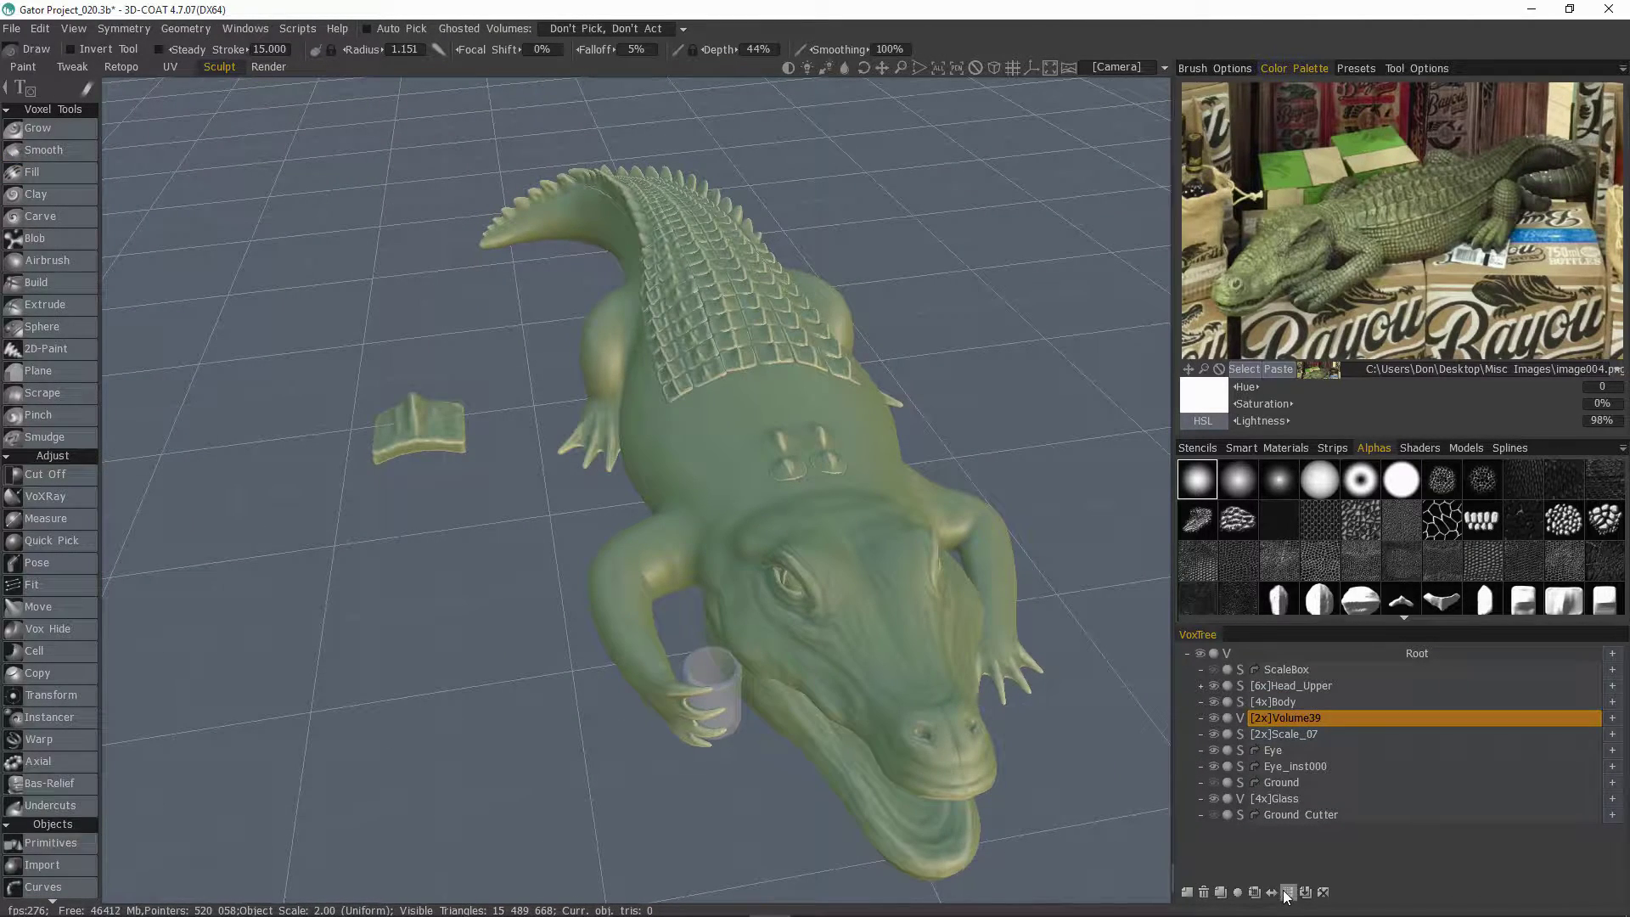
click(1289, 892)
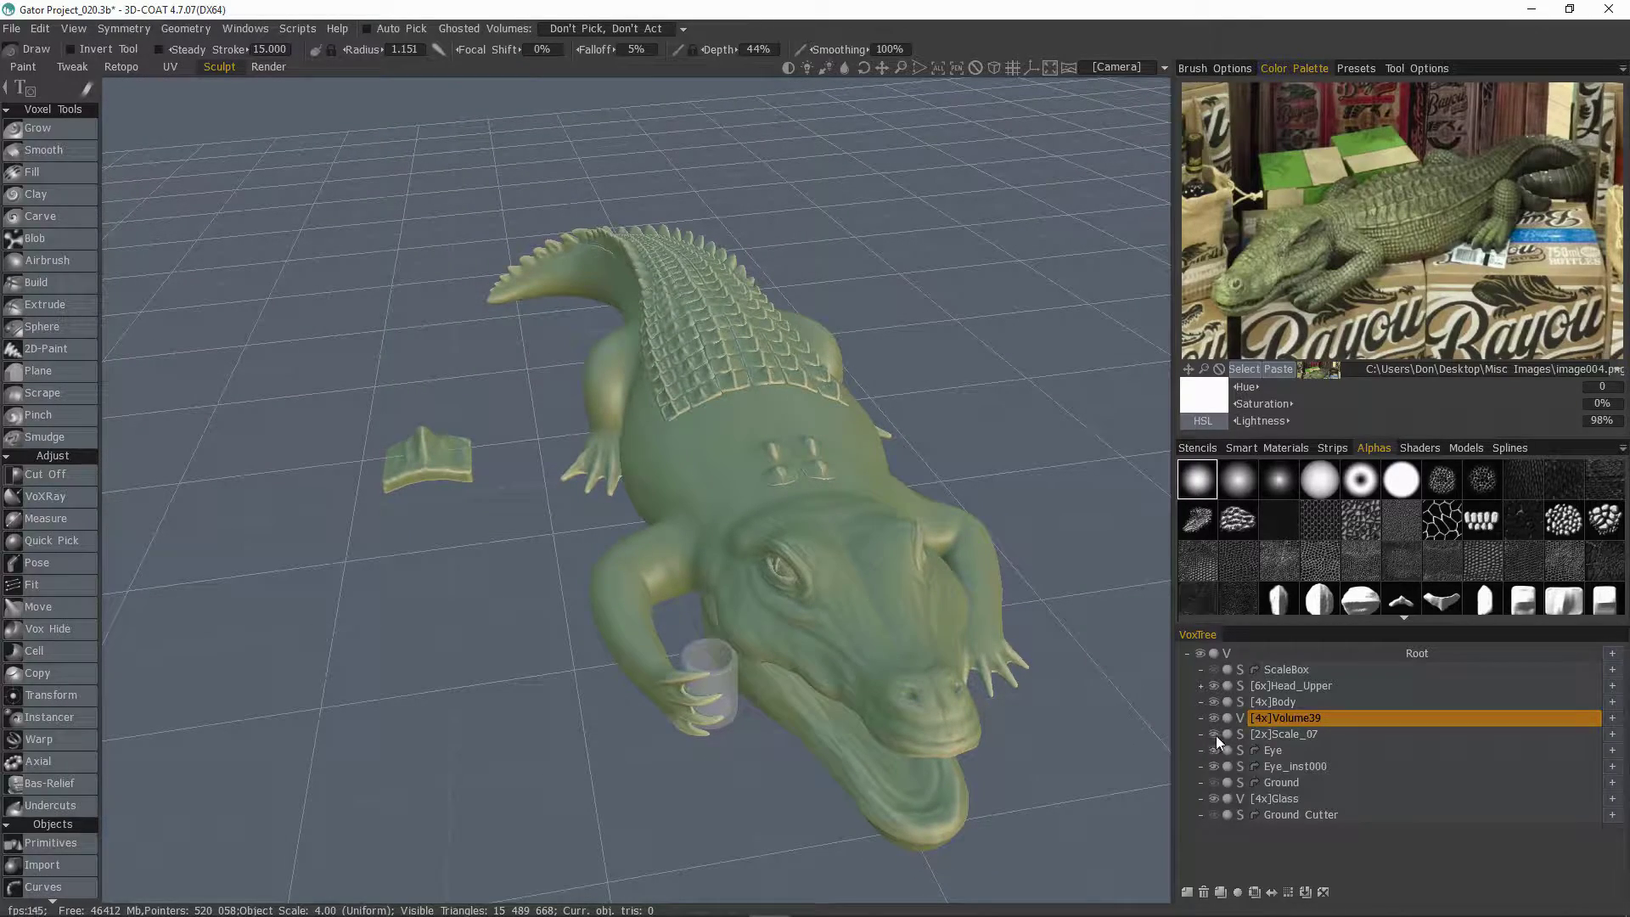
click(1214, 733)
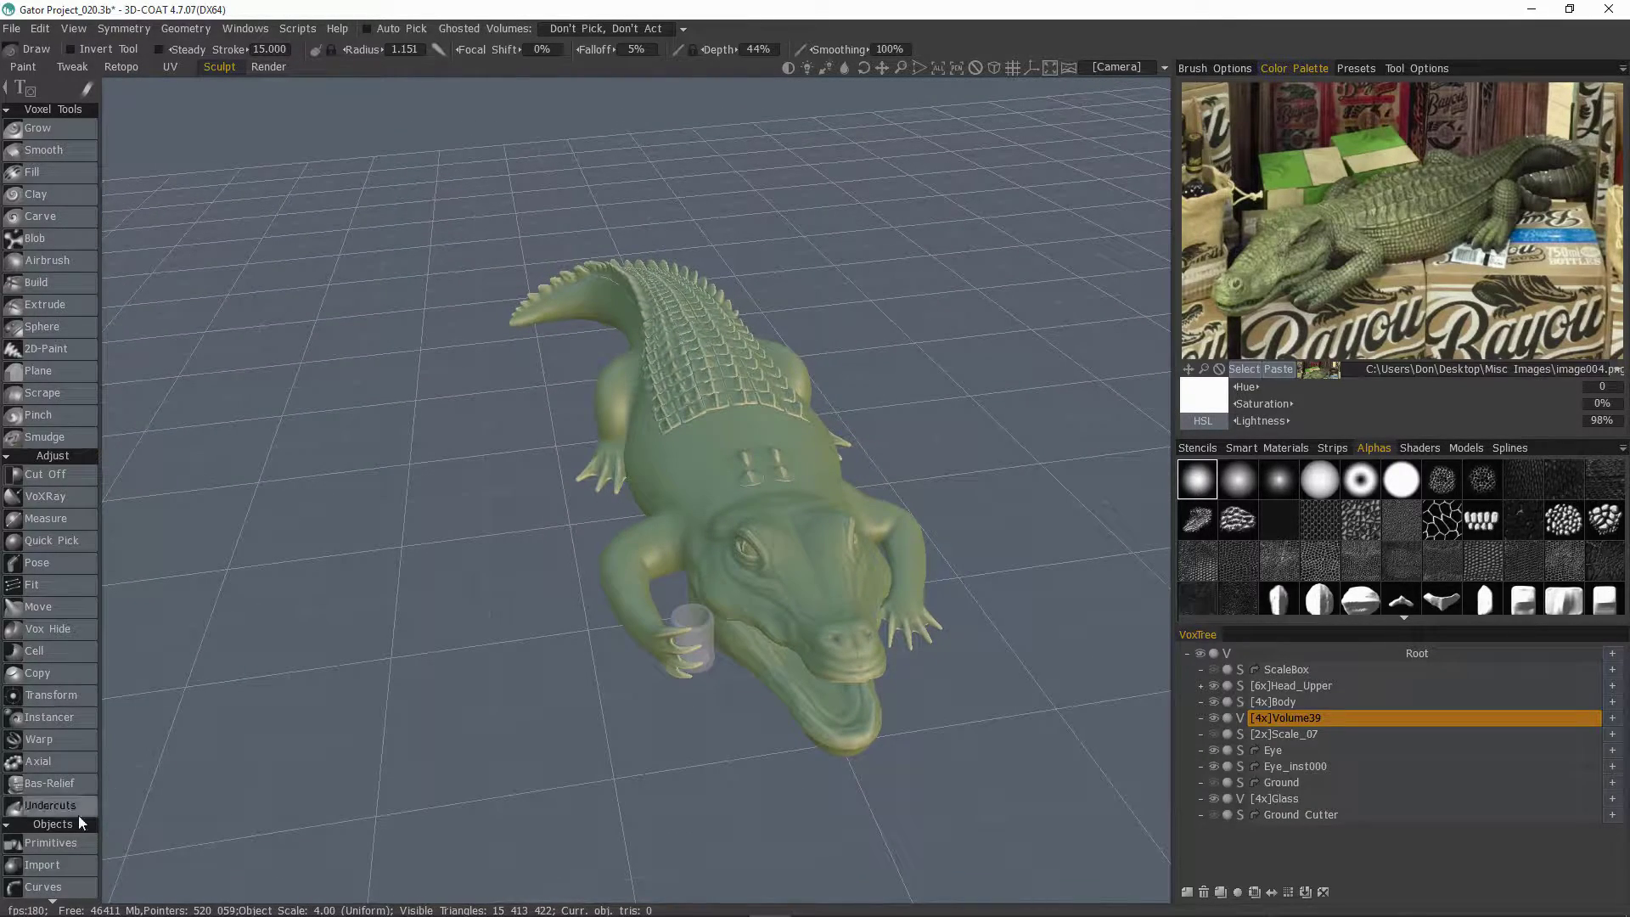
Step: Start the Primitives tool and load the rounded cube from the model library as a custom lattice primitive
click(51, 843)
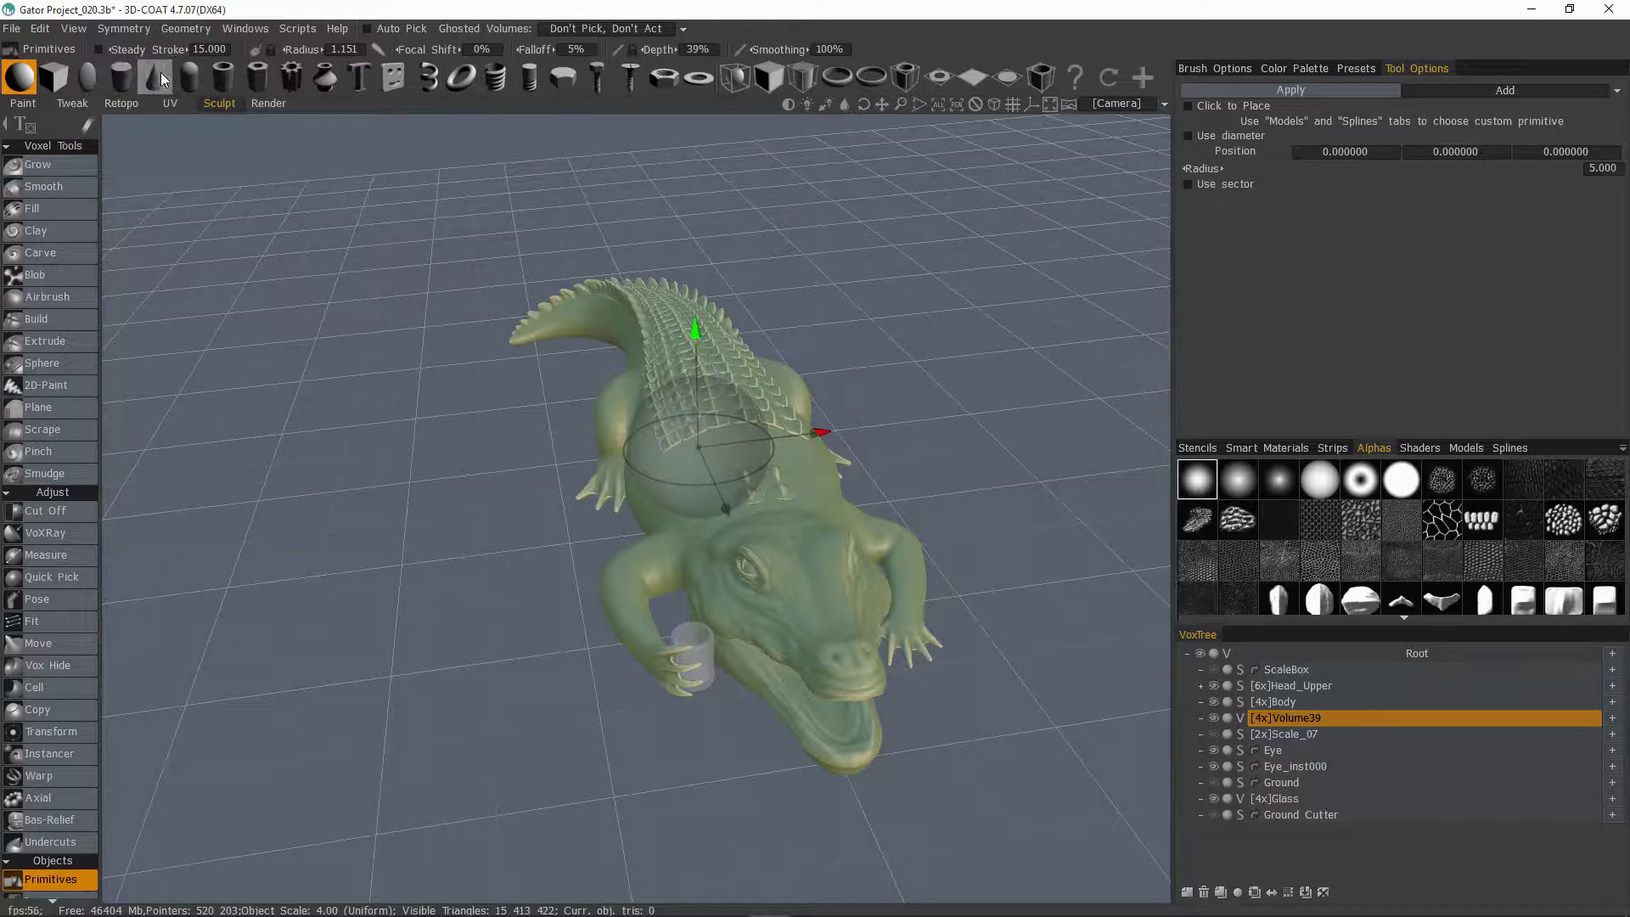
click(768, 77)
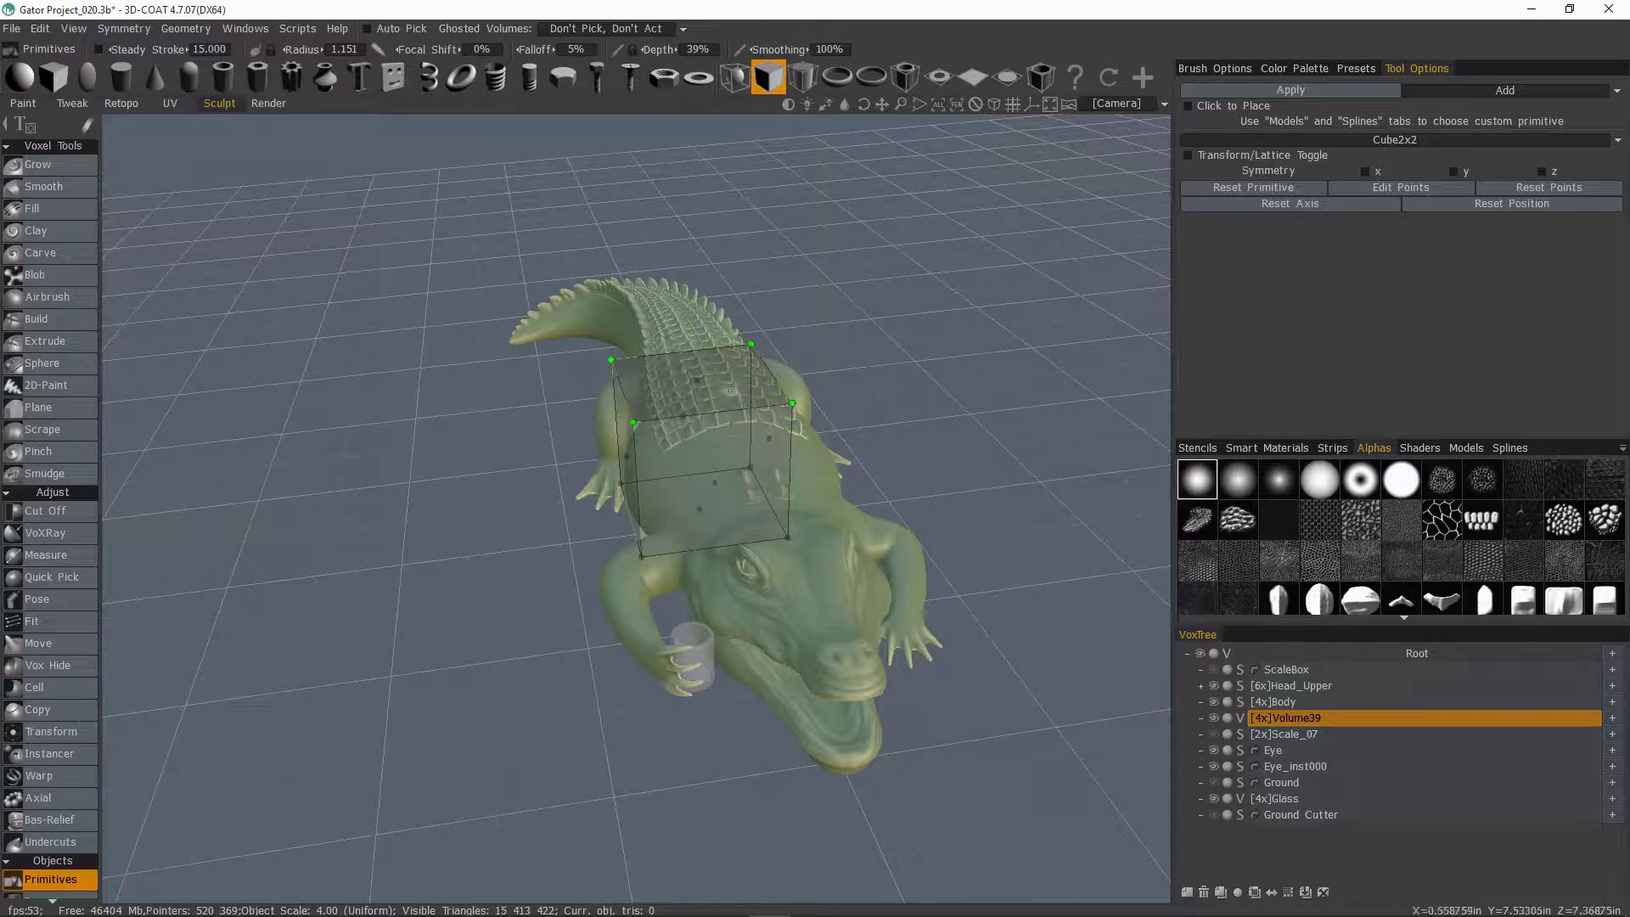
alt+drag(645, 414, 751, 419)
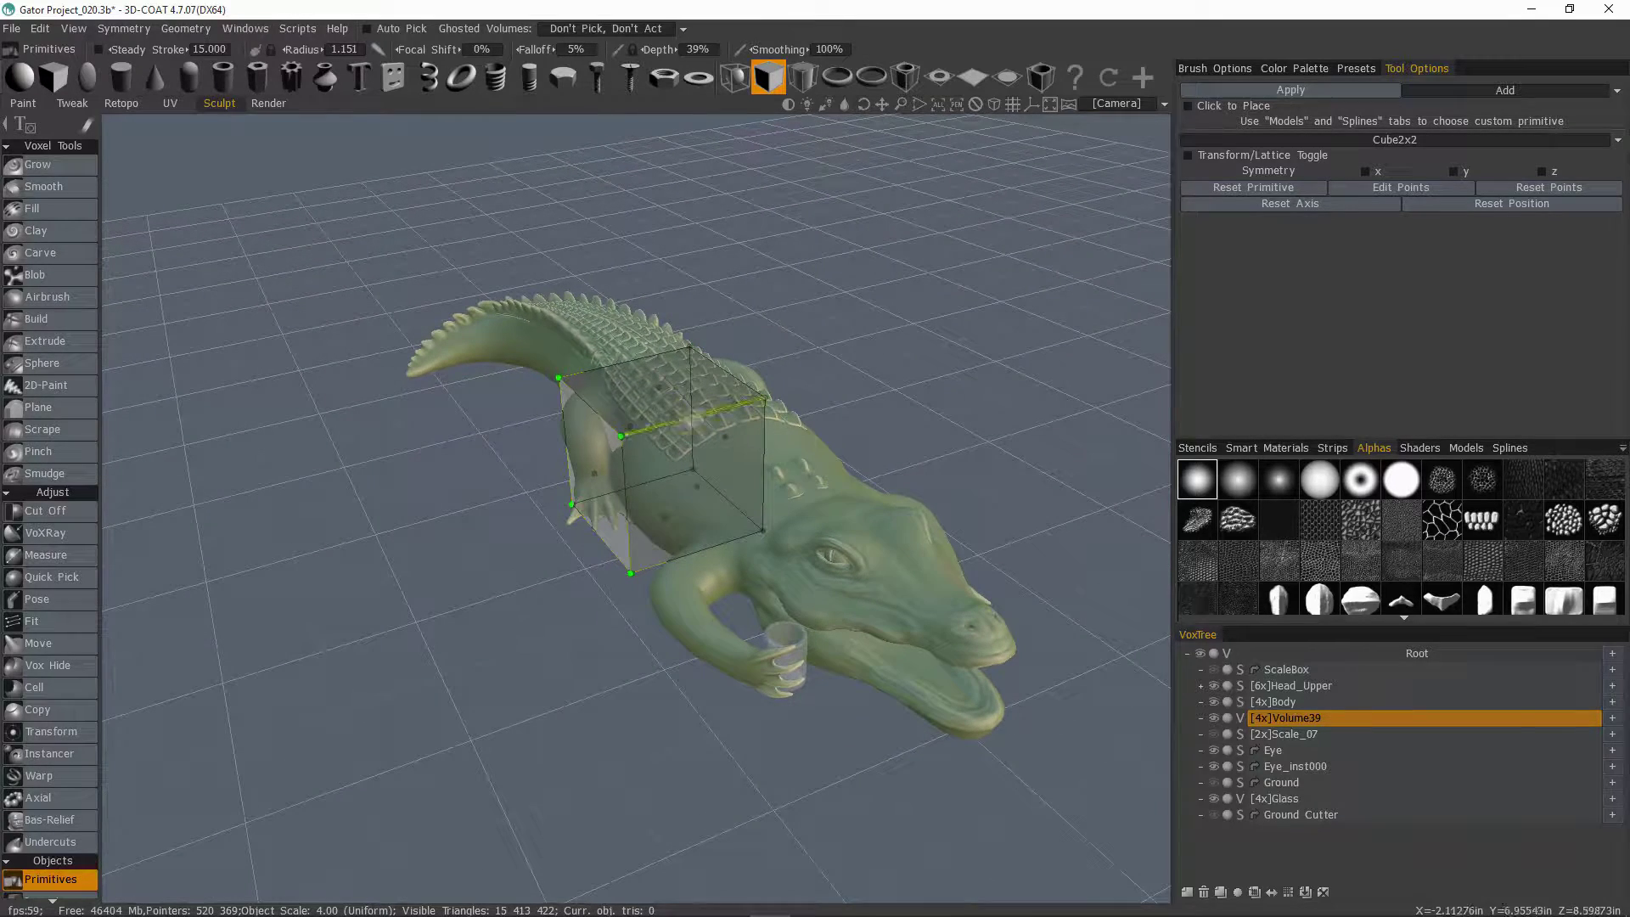
click(1392, 140)
click(1332, 141)
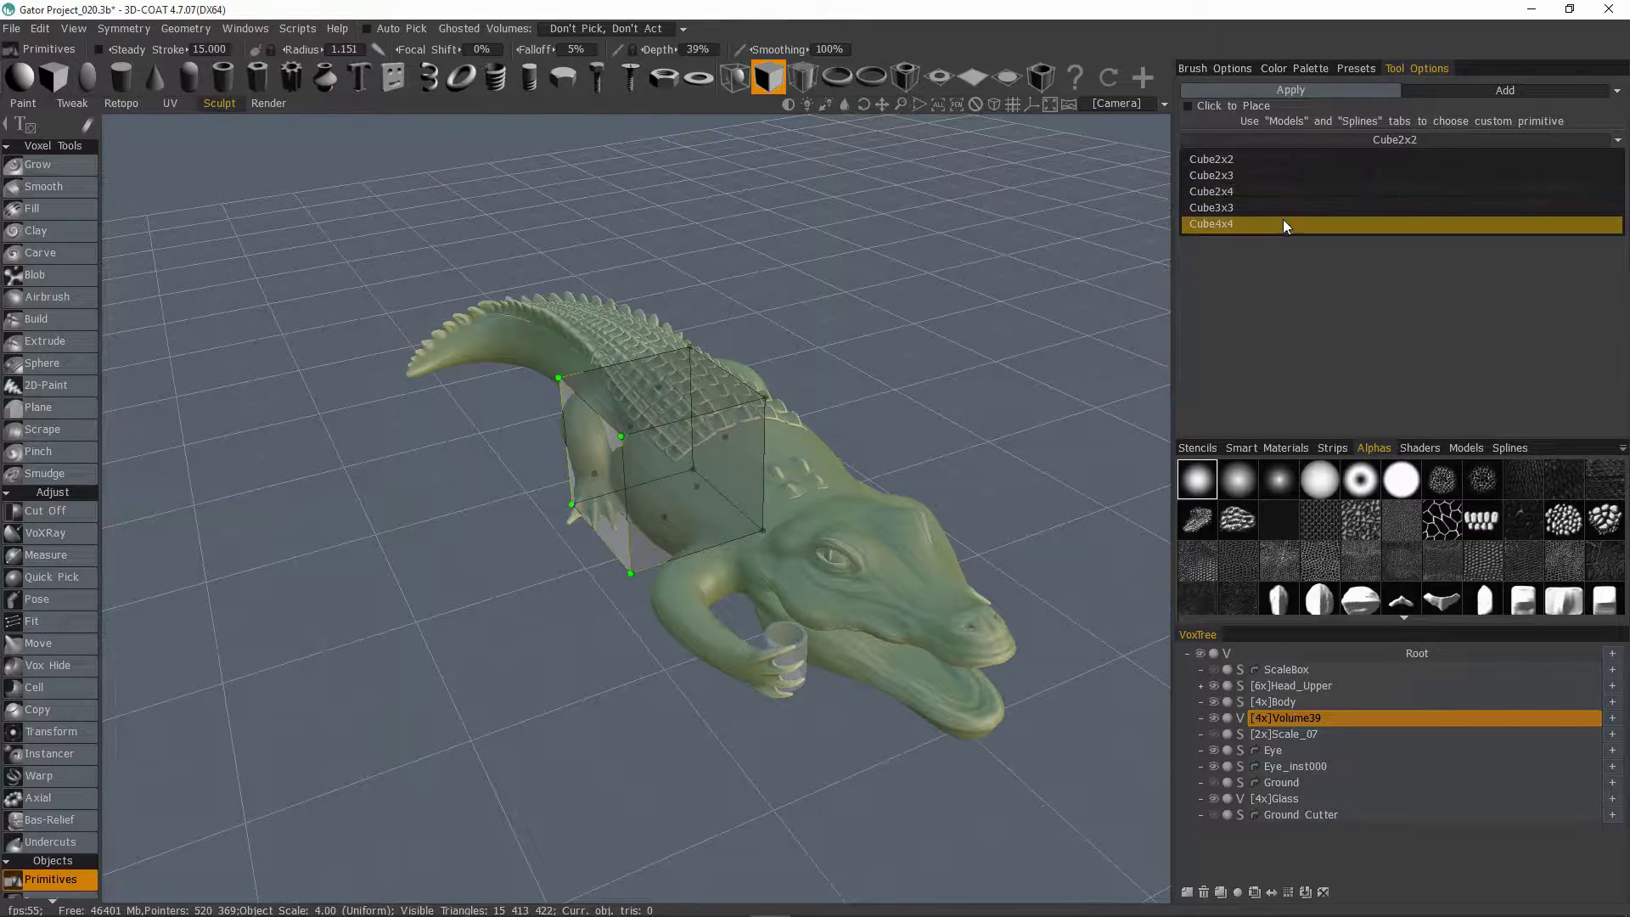
drag(996, 513, 959, 314)
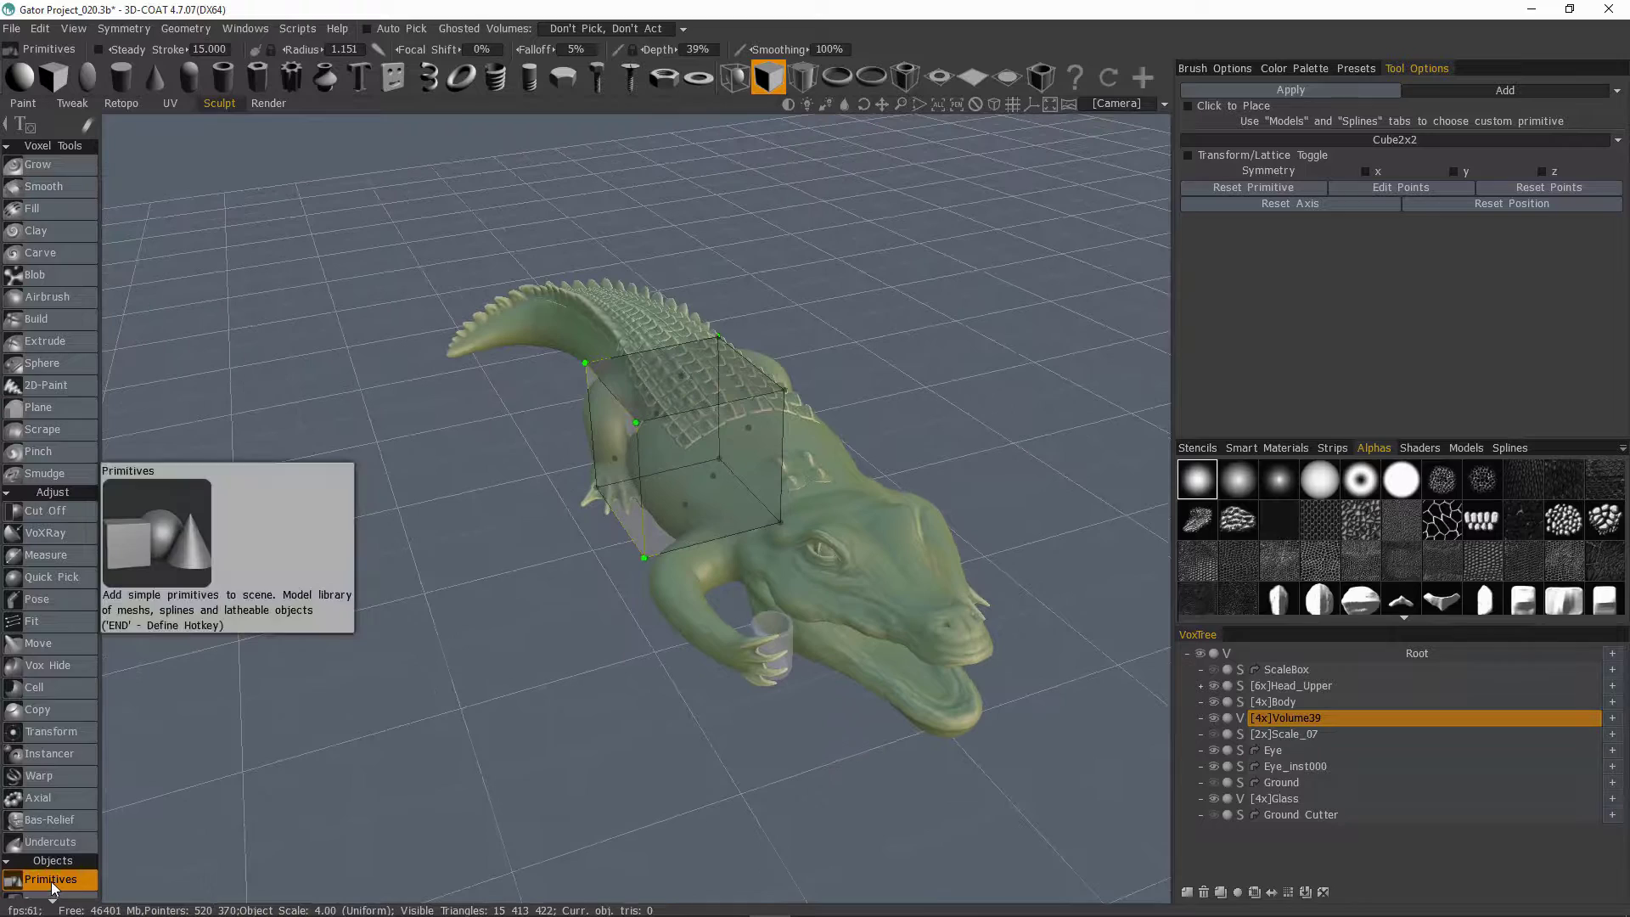
click(1464, 449)
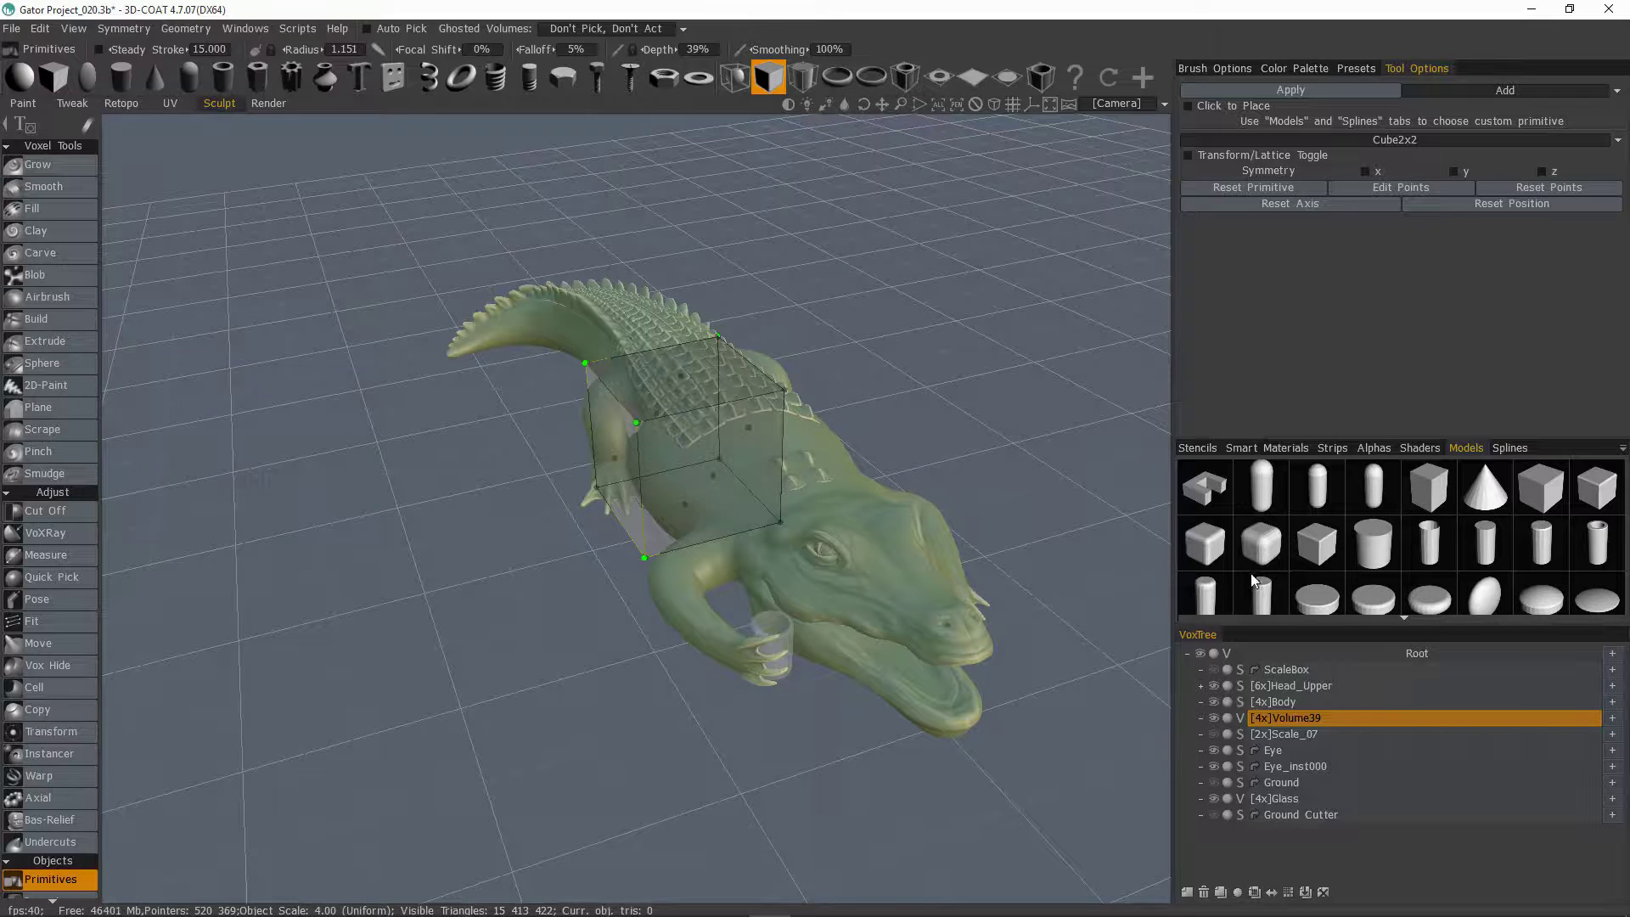
click(1207, 554)
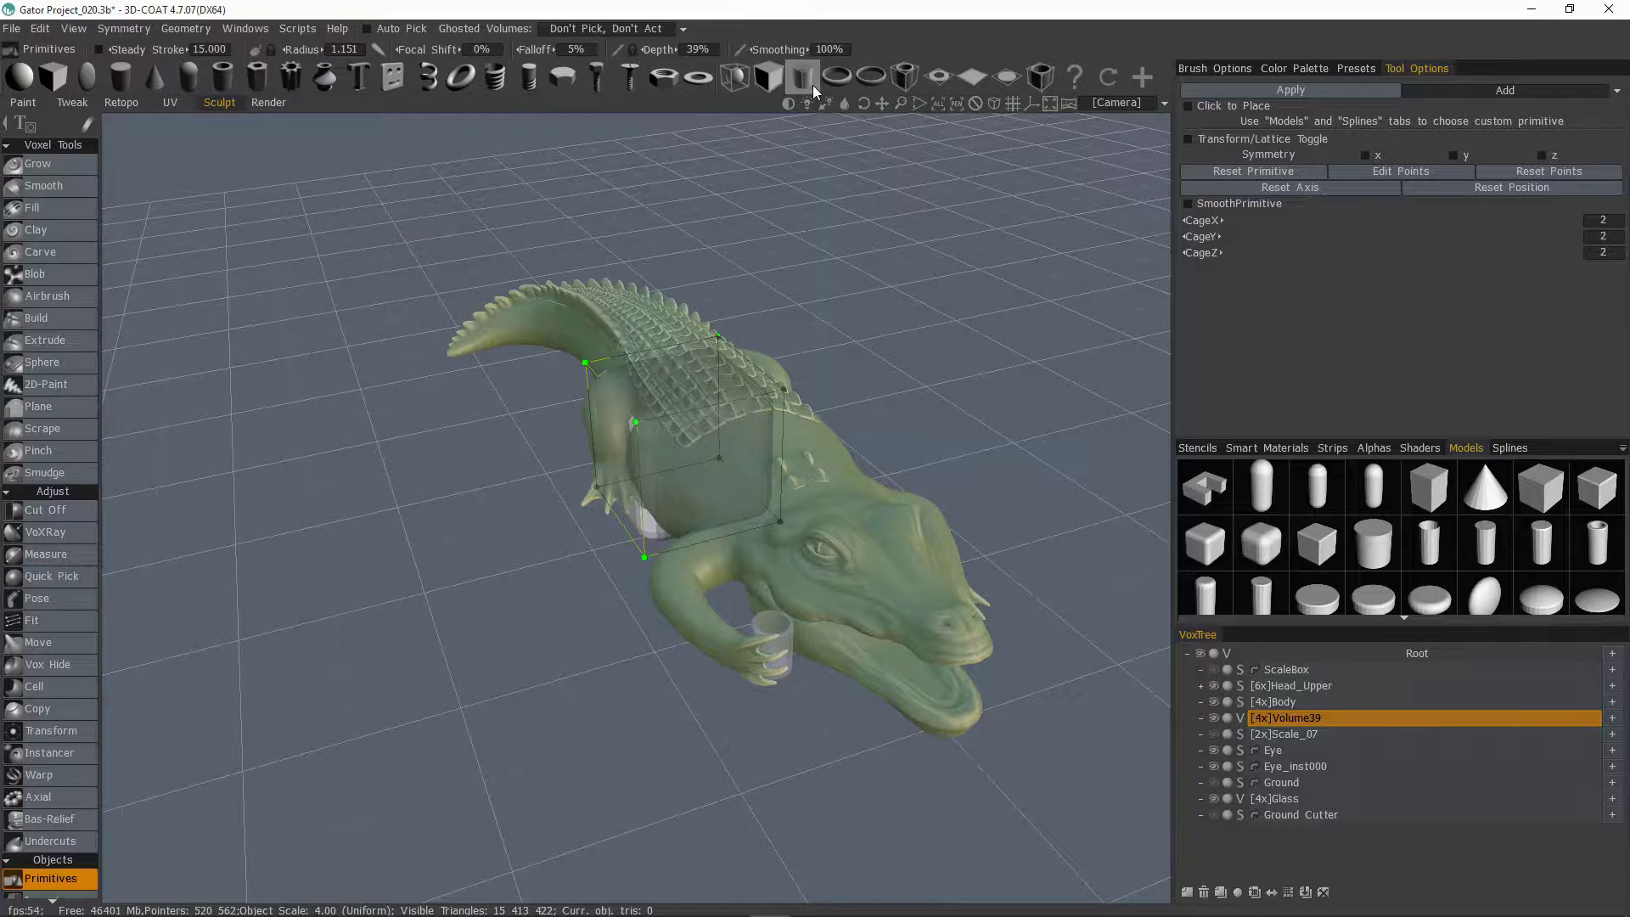
Step: Set the rounded cube's lattice cage to 4 in X, 3 in Y and 4 in Z
click(1604, 220)
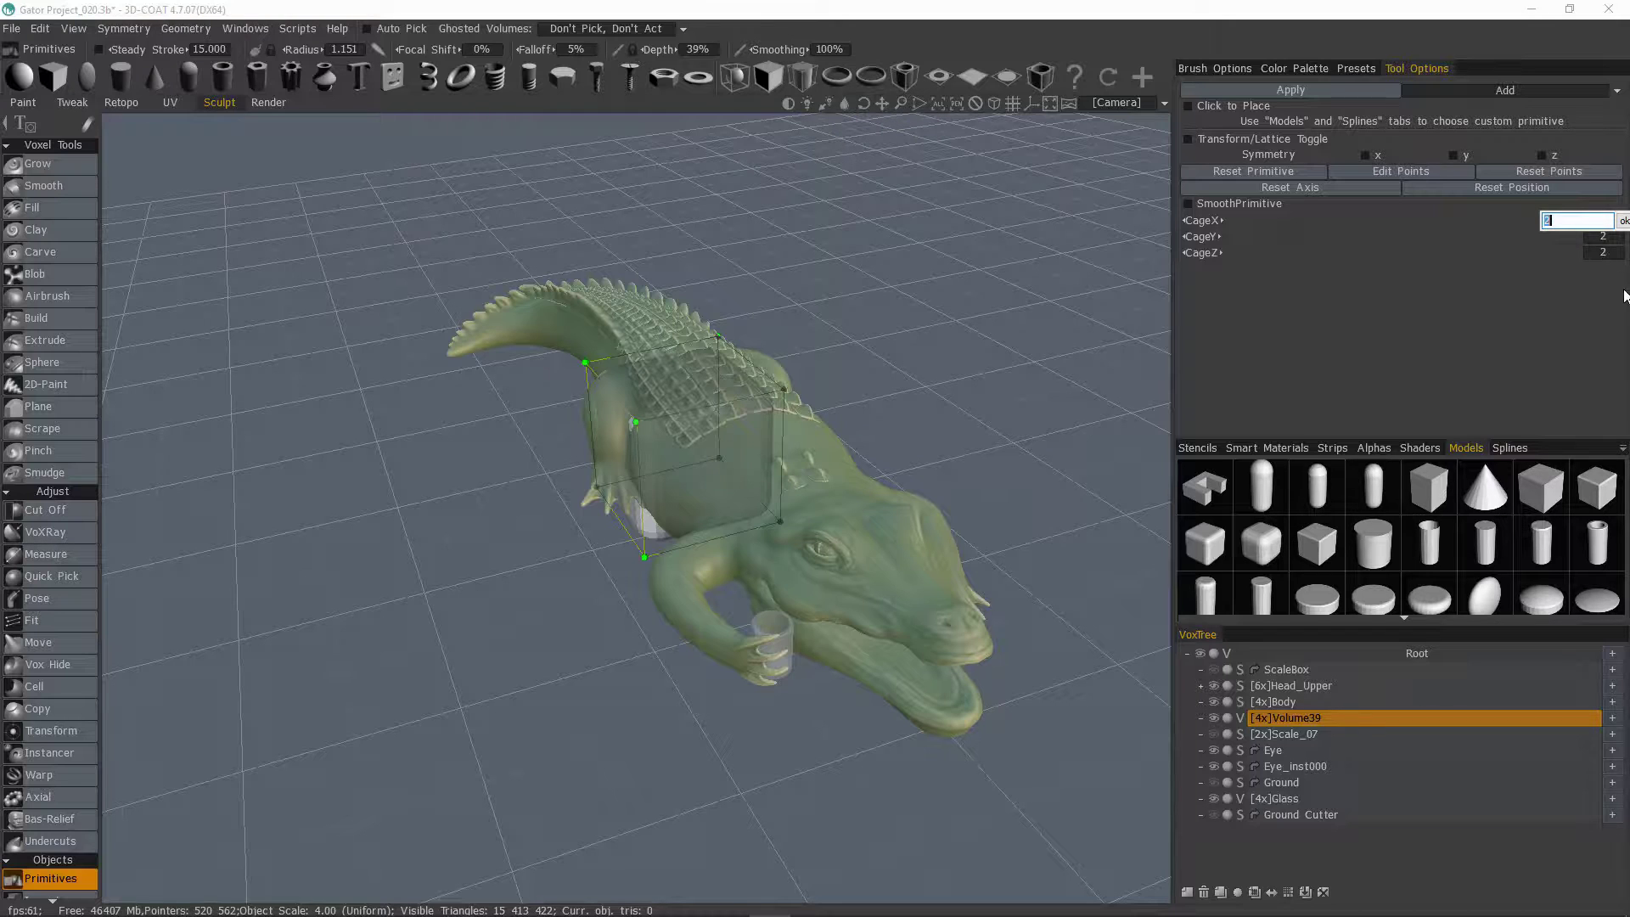
click(1604, 237)
key(Return)
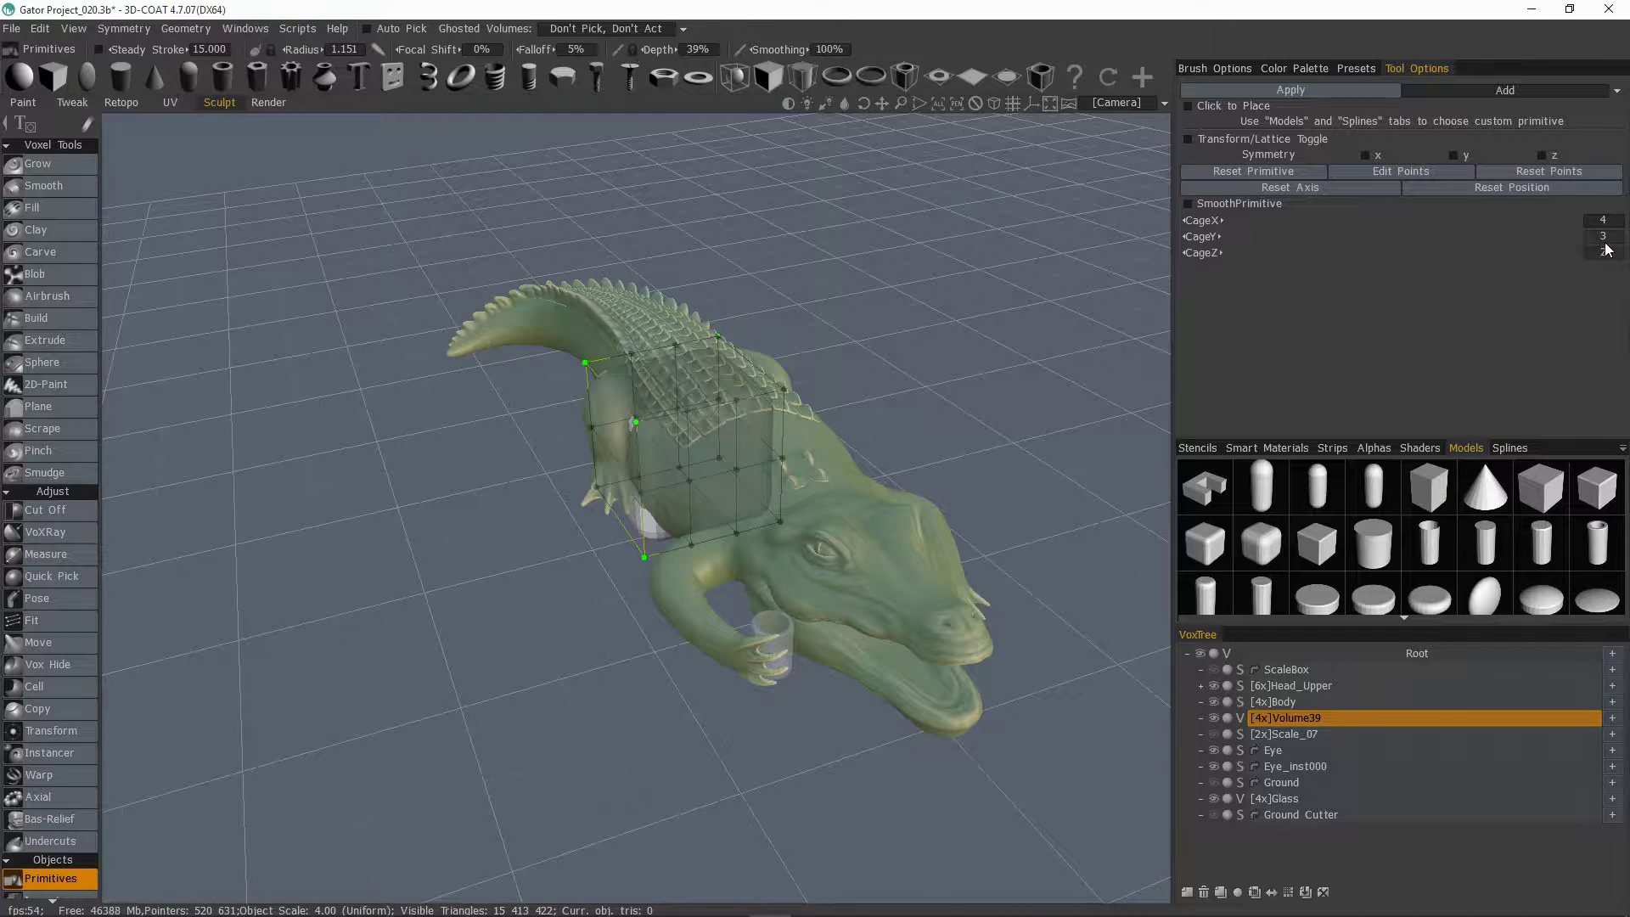
click(1604, 252)
text(4)
key(Return)
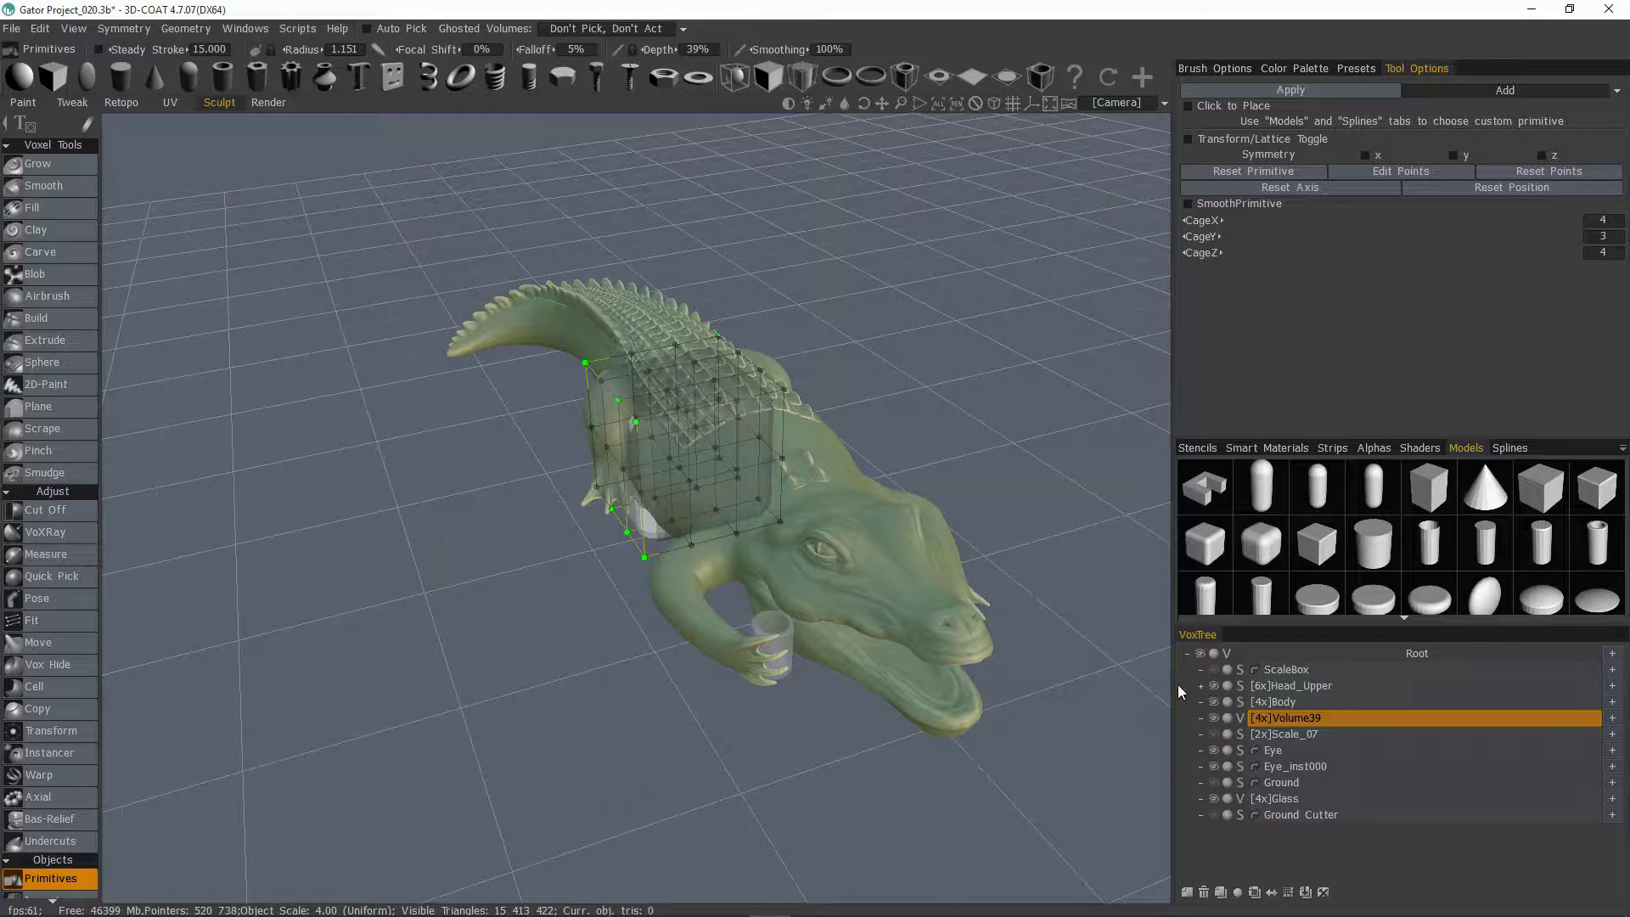
Step: Isolate the new volume by hiding all others, and switch the stroke mode to area selection for cage points
alt+click(1213, 718)
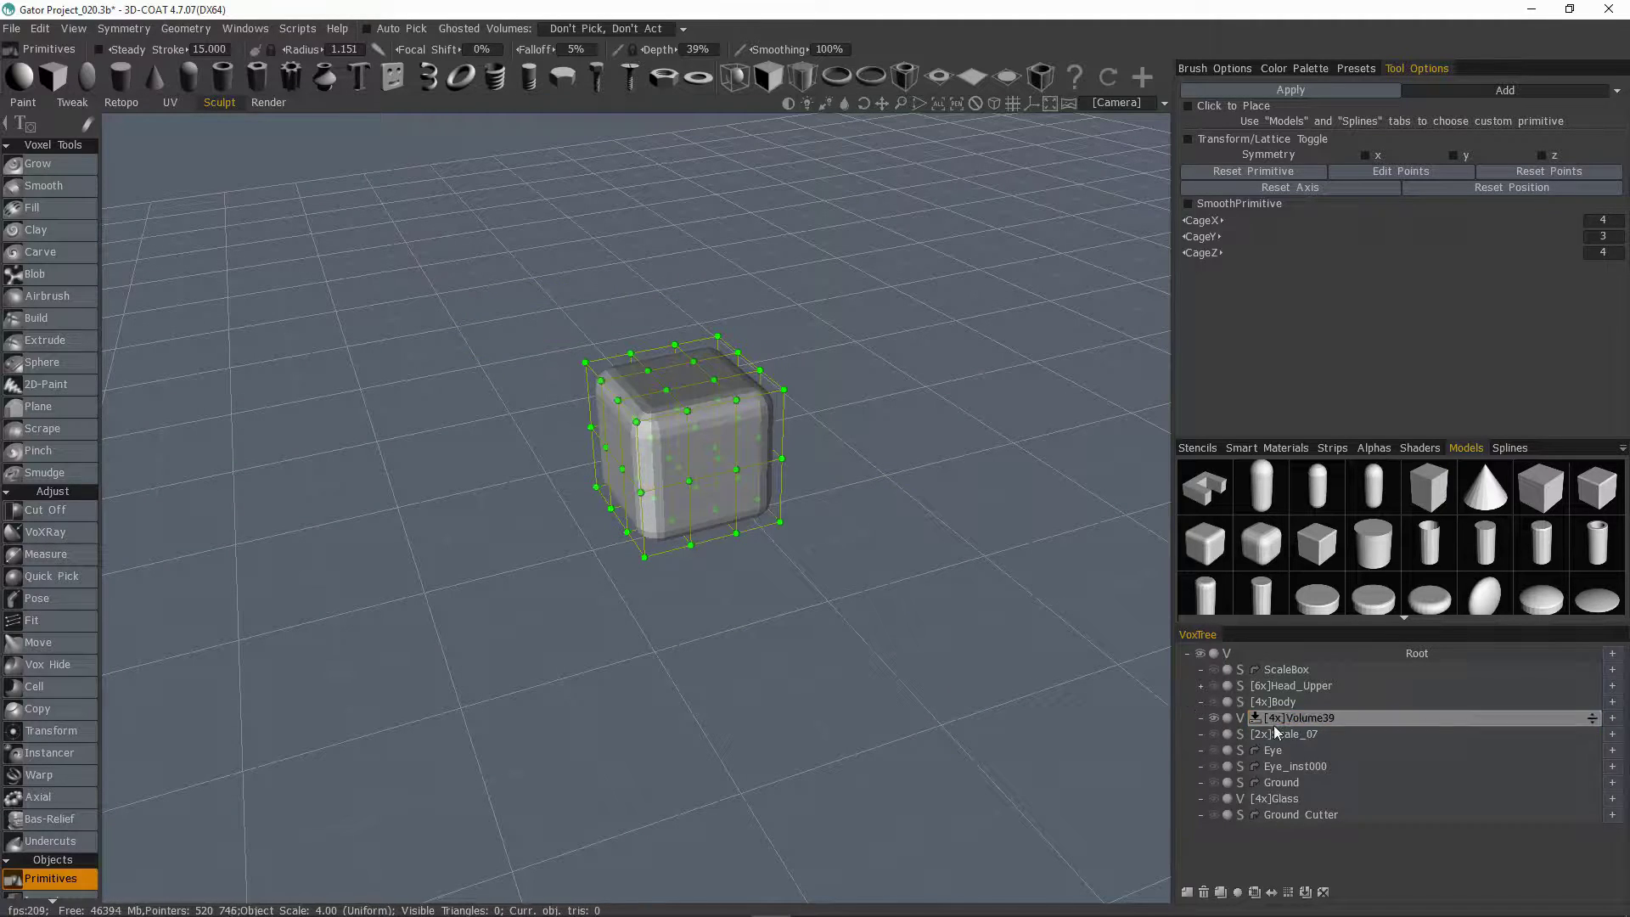
right_drag(856, 394, 867, 540)
drag(868, 540, 992, 511)
key(e)
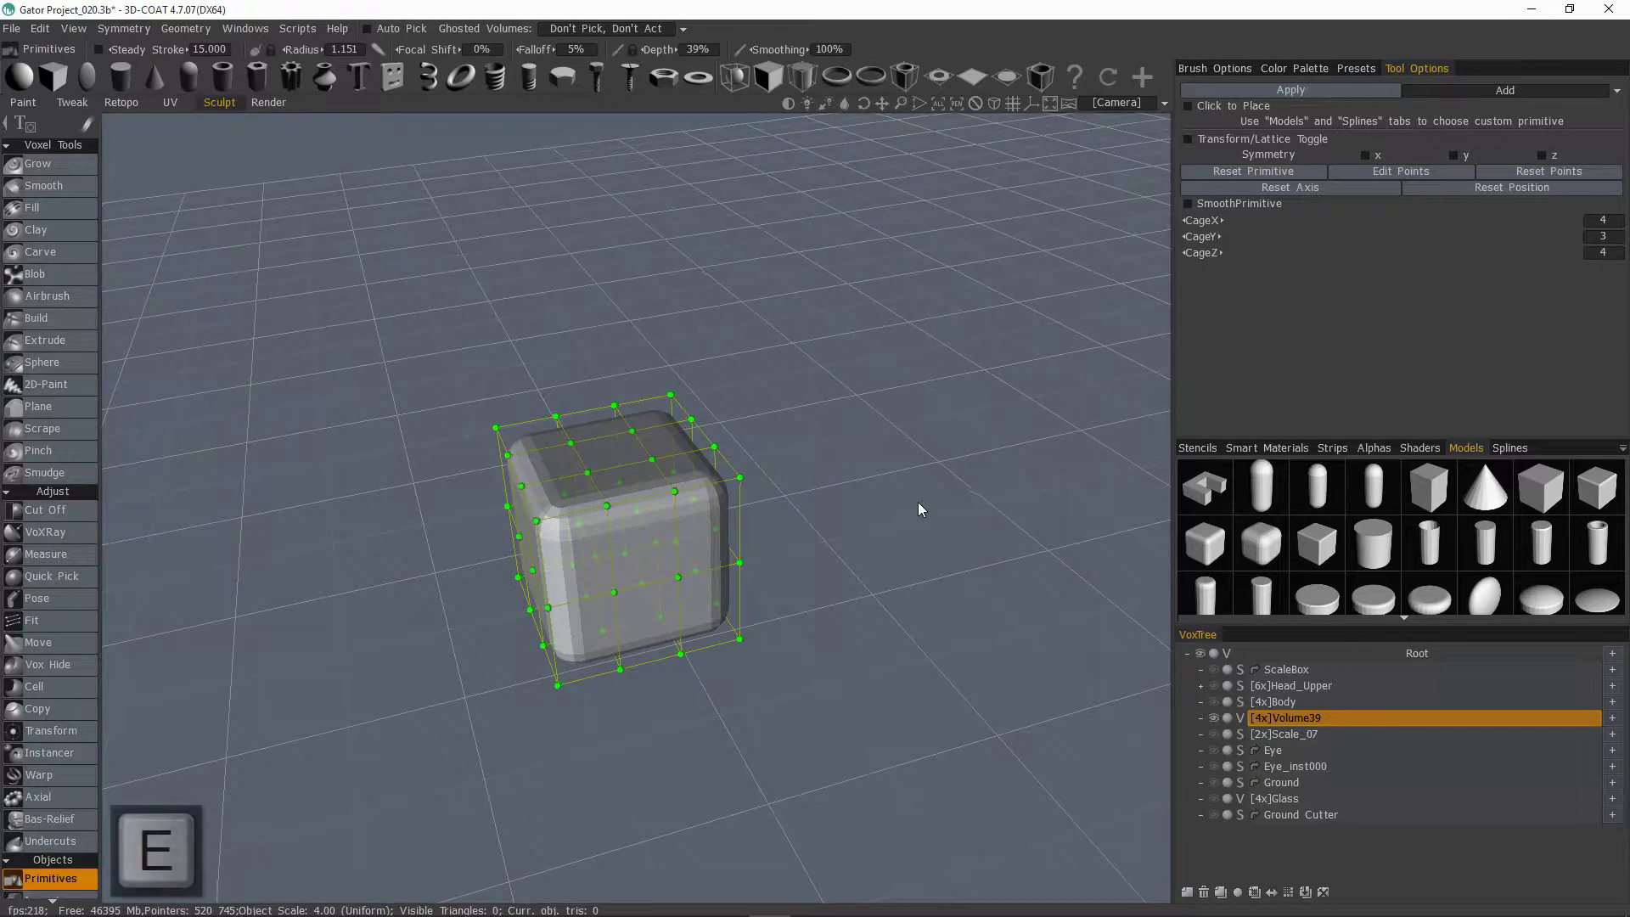
click(1034, 482)
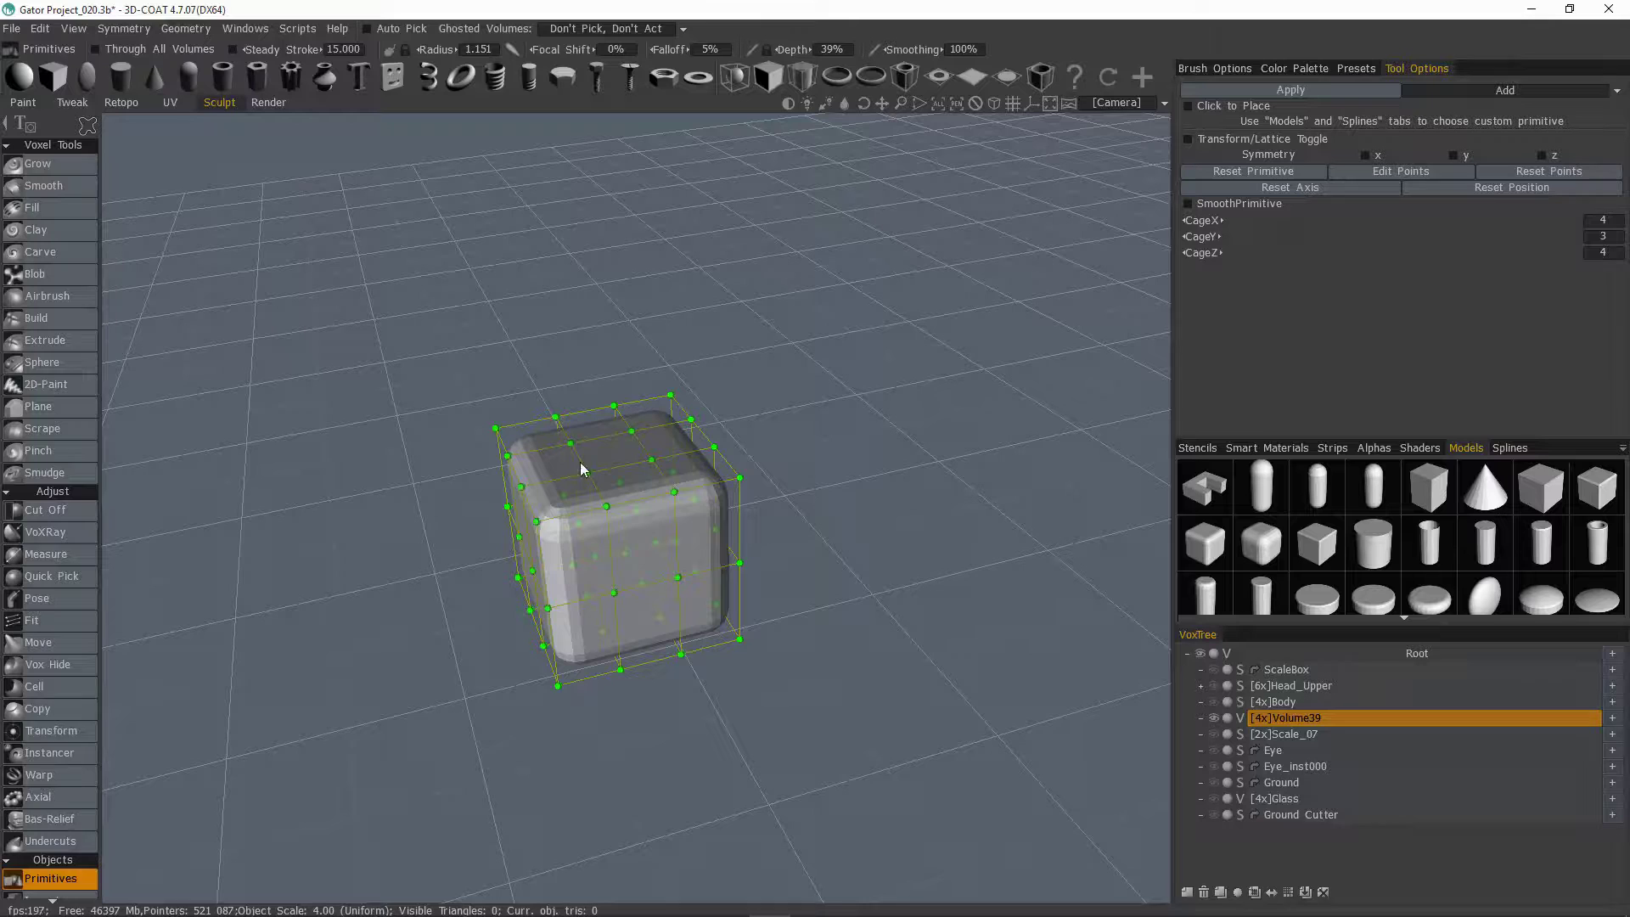
Step: Flatten the rounded cube into a thin slab by scaling it down along Y, and return to lattice point editing
click(1188, 140)
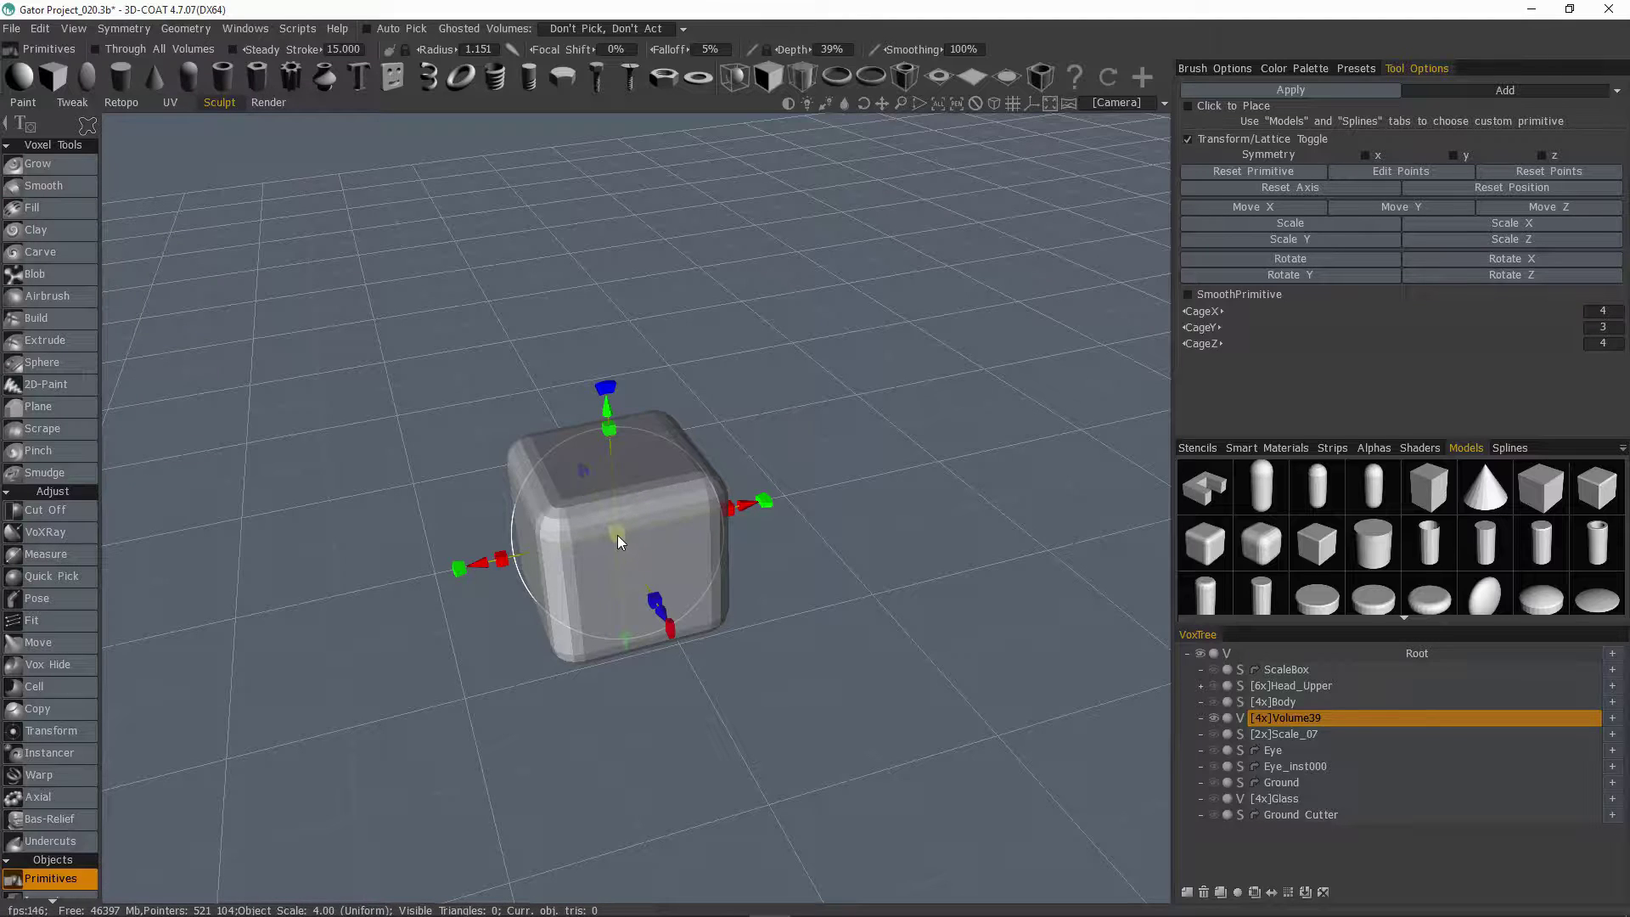
drag(609, 433, 621, 520)
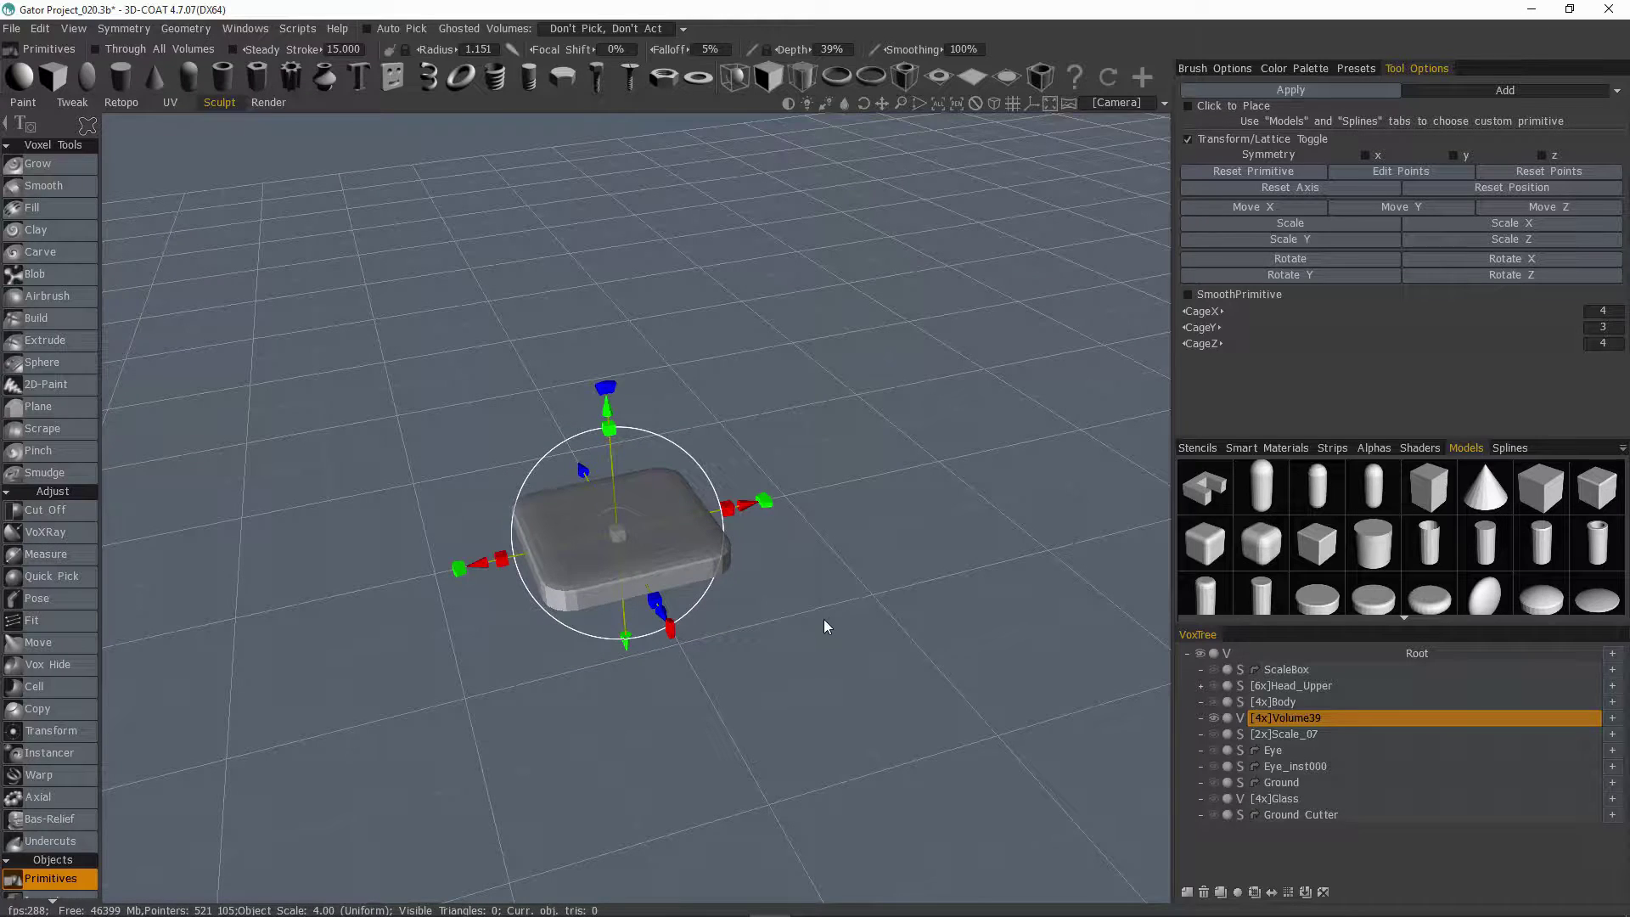
drag(825, 620, 911, 371)
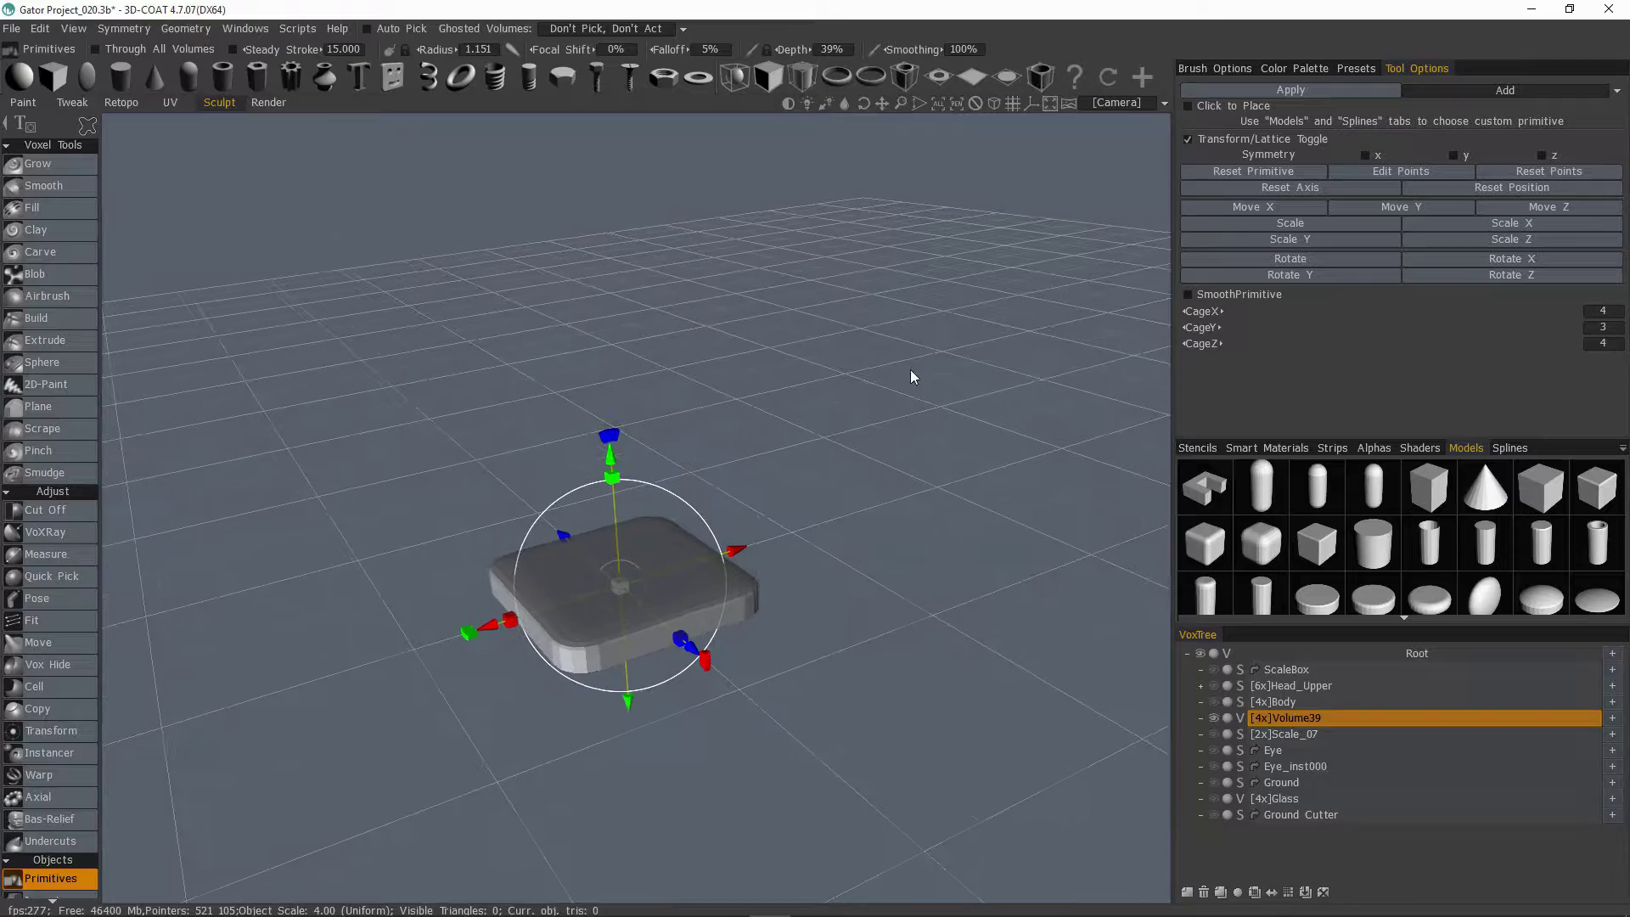
click(1189, 139)
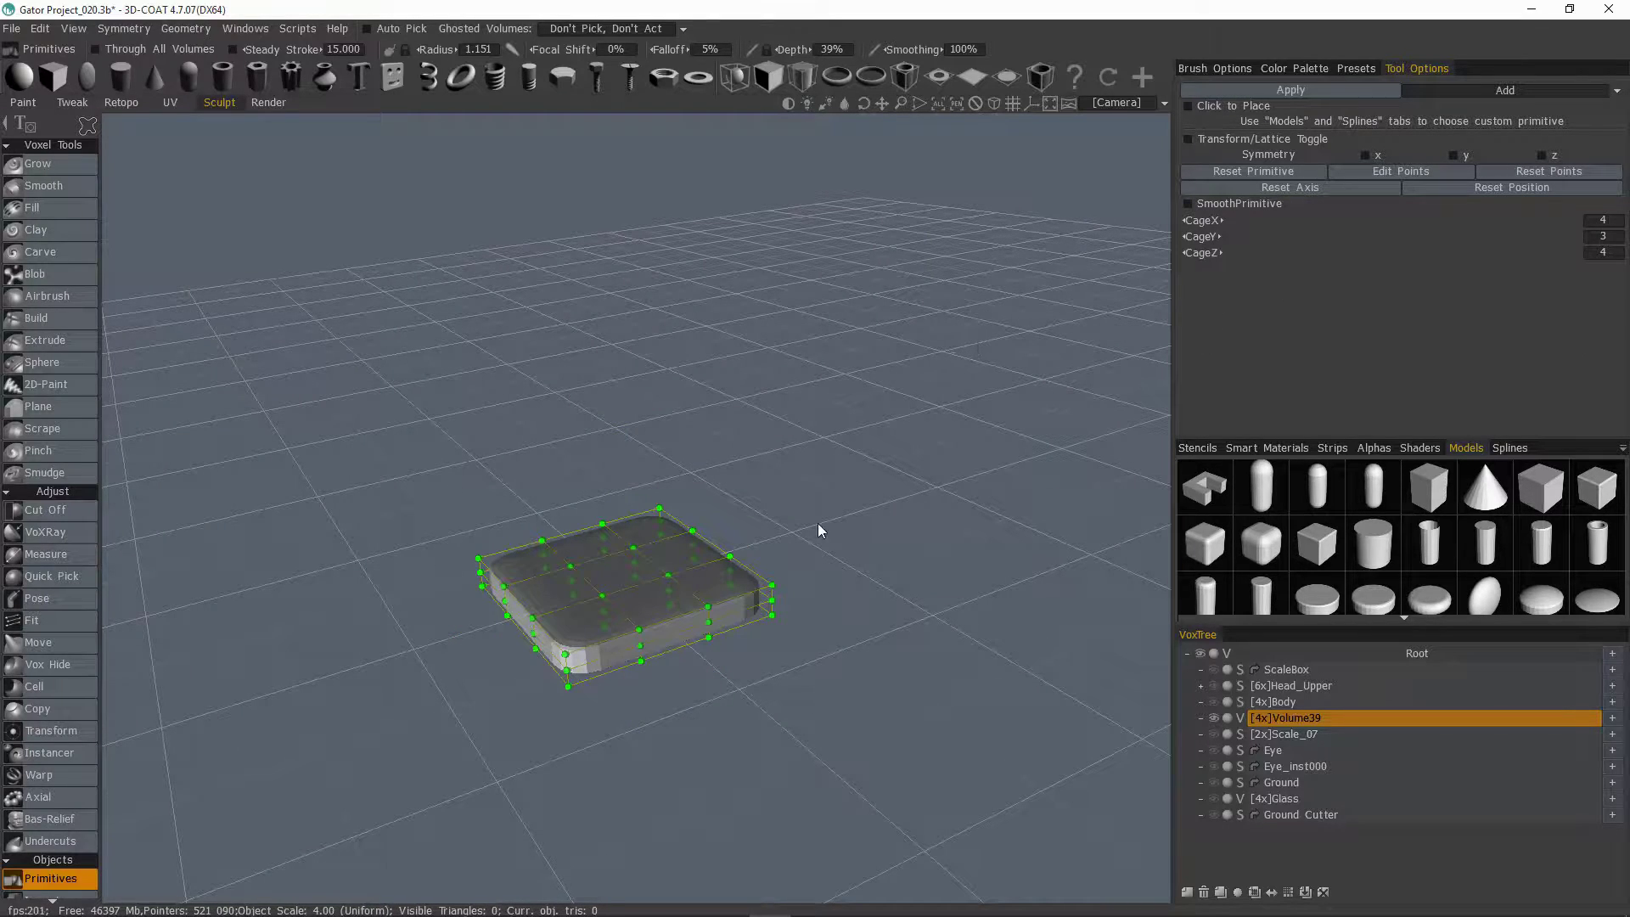
Step: Display the scene axes and select all cage points along the slab's end face in the positive X direction
scroll(579, 414, down, 1)
drag(1154, 221, 964, 263)
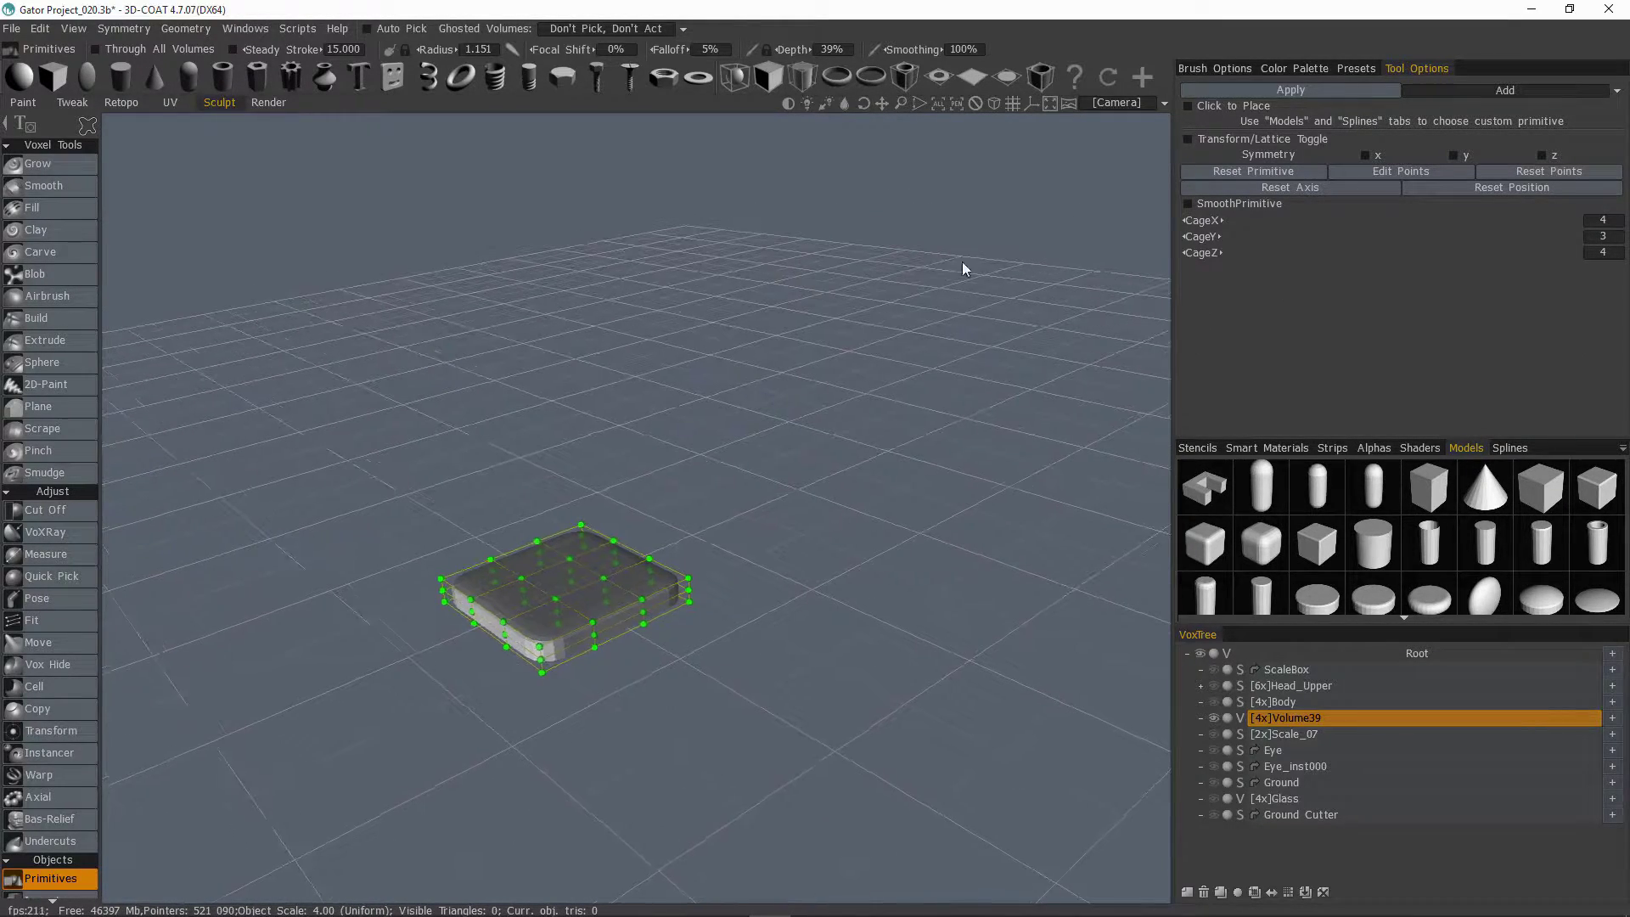
click(1029, 107)
drag(917, 509, 550, 430)
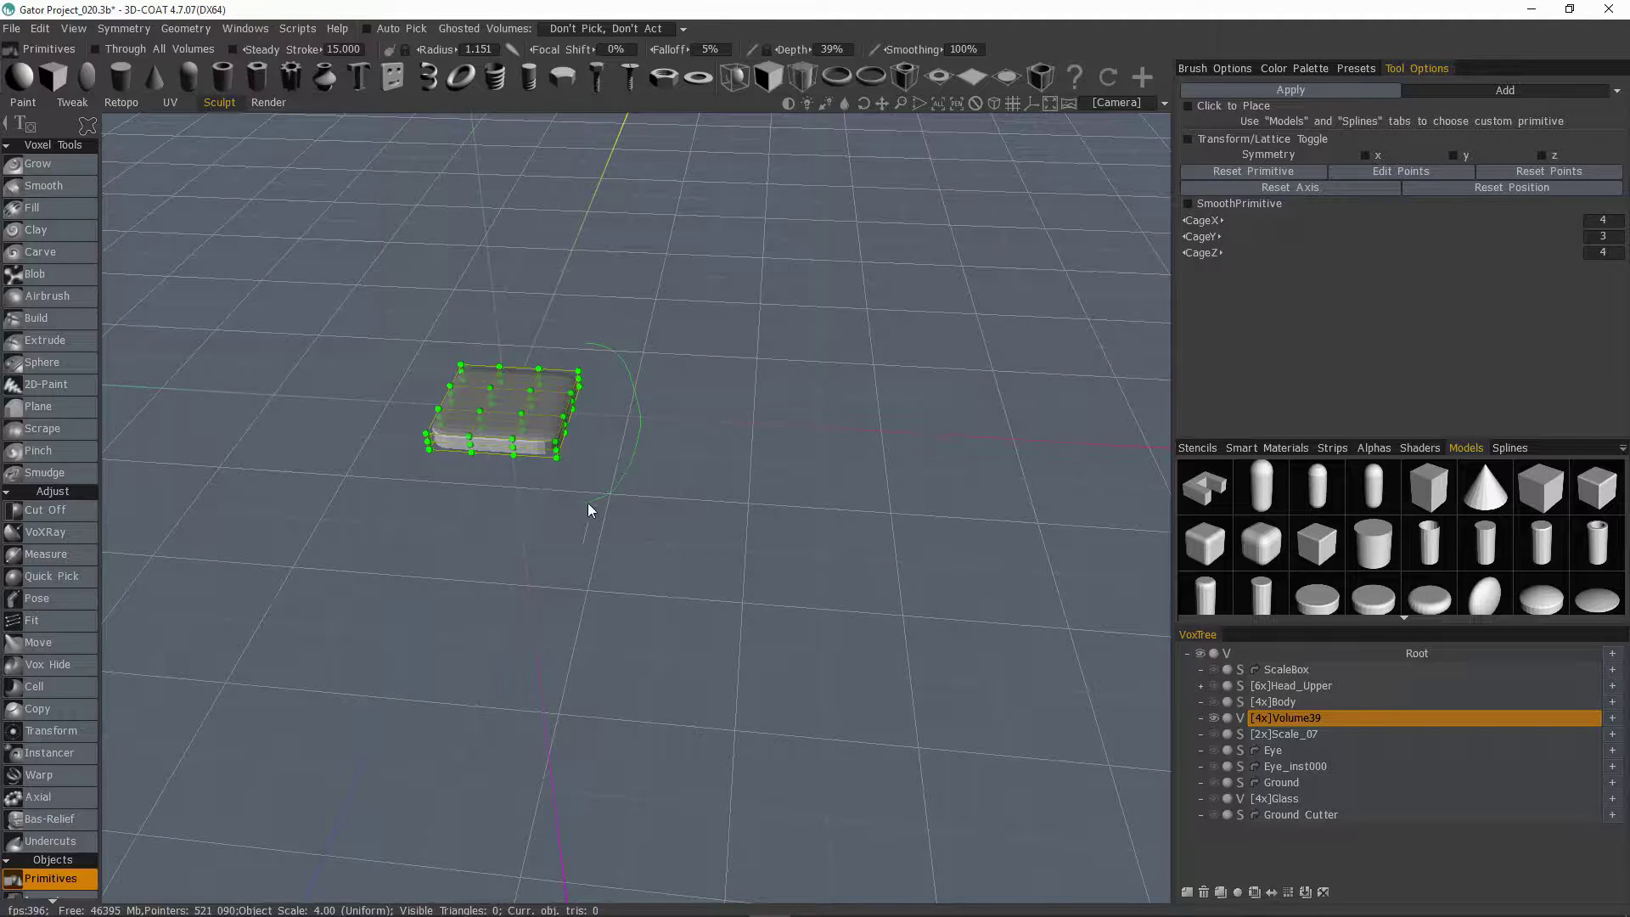
click(579, 354)
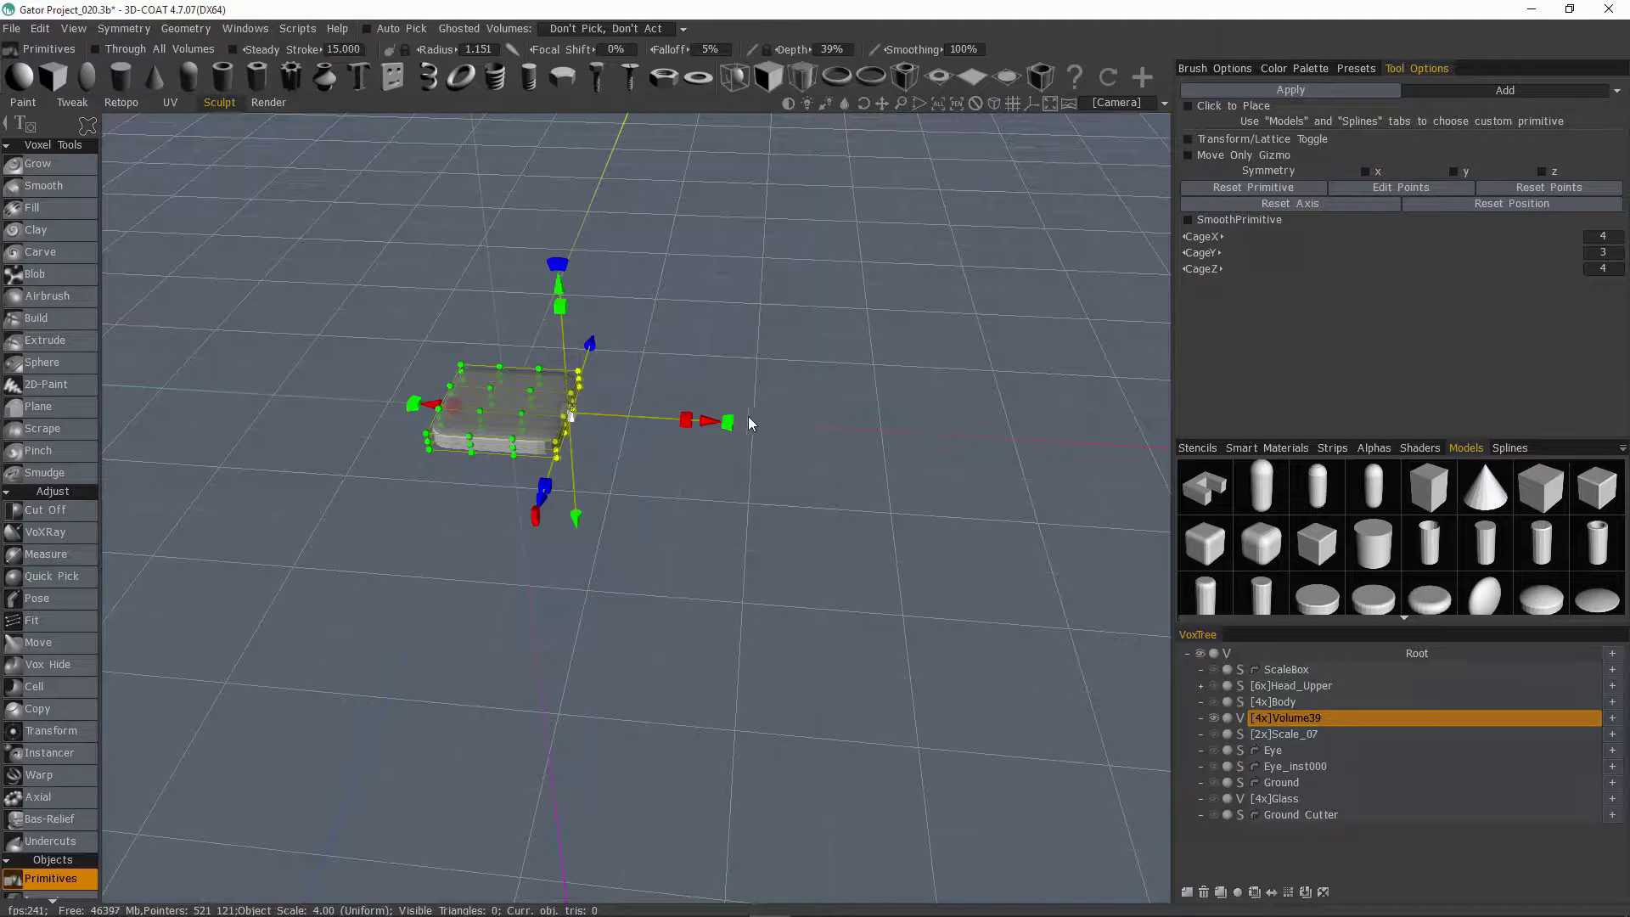
Step: Bring up the Alligator.02 reference image and zoom in to study the shape of the back scales
click(1306, 68)
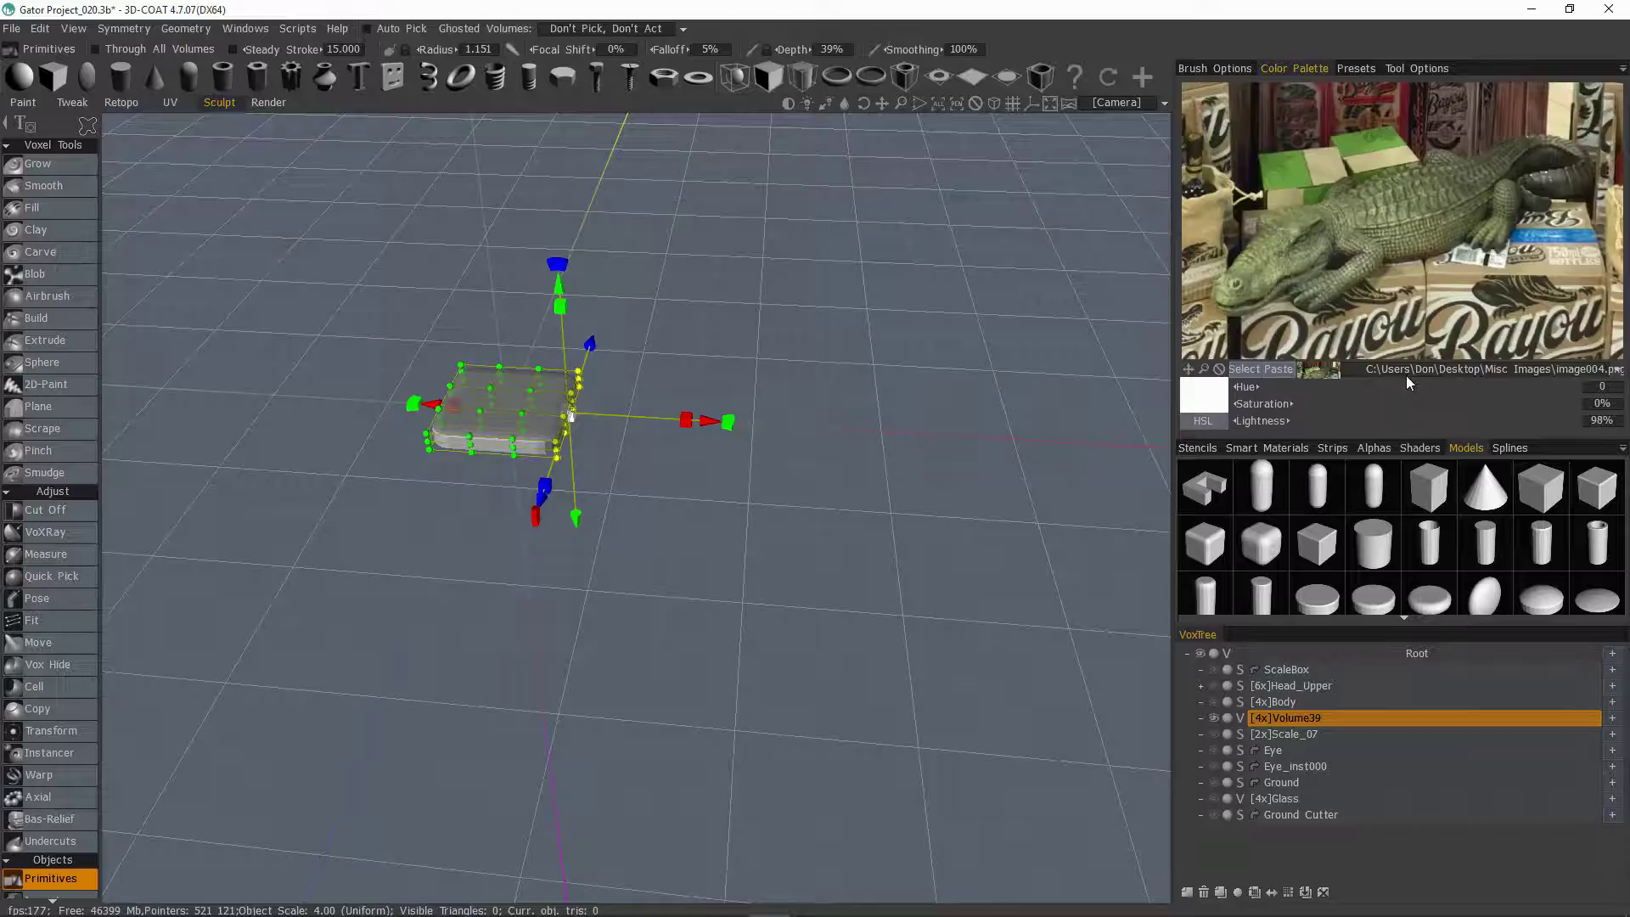
click(1407, 371)
click(1321, 93)
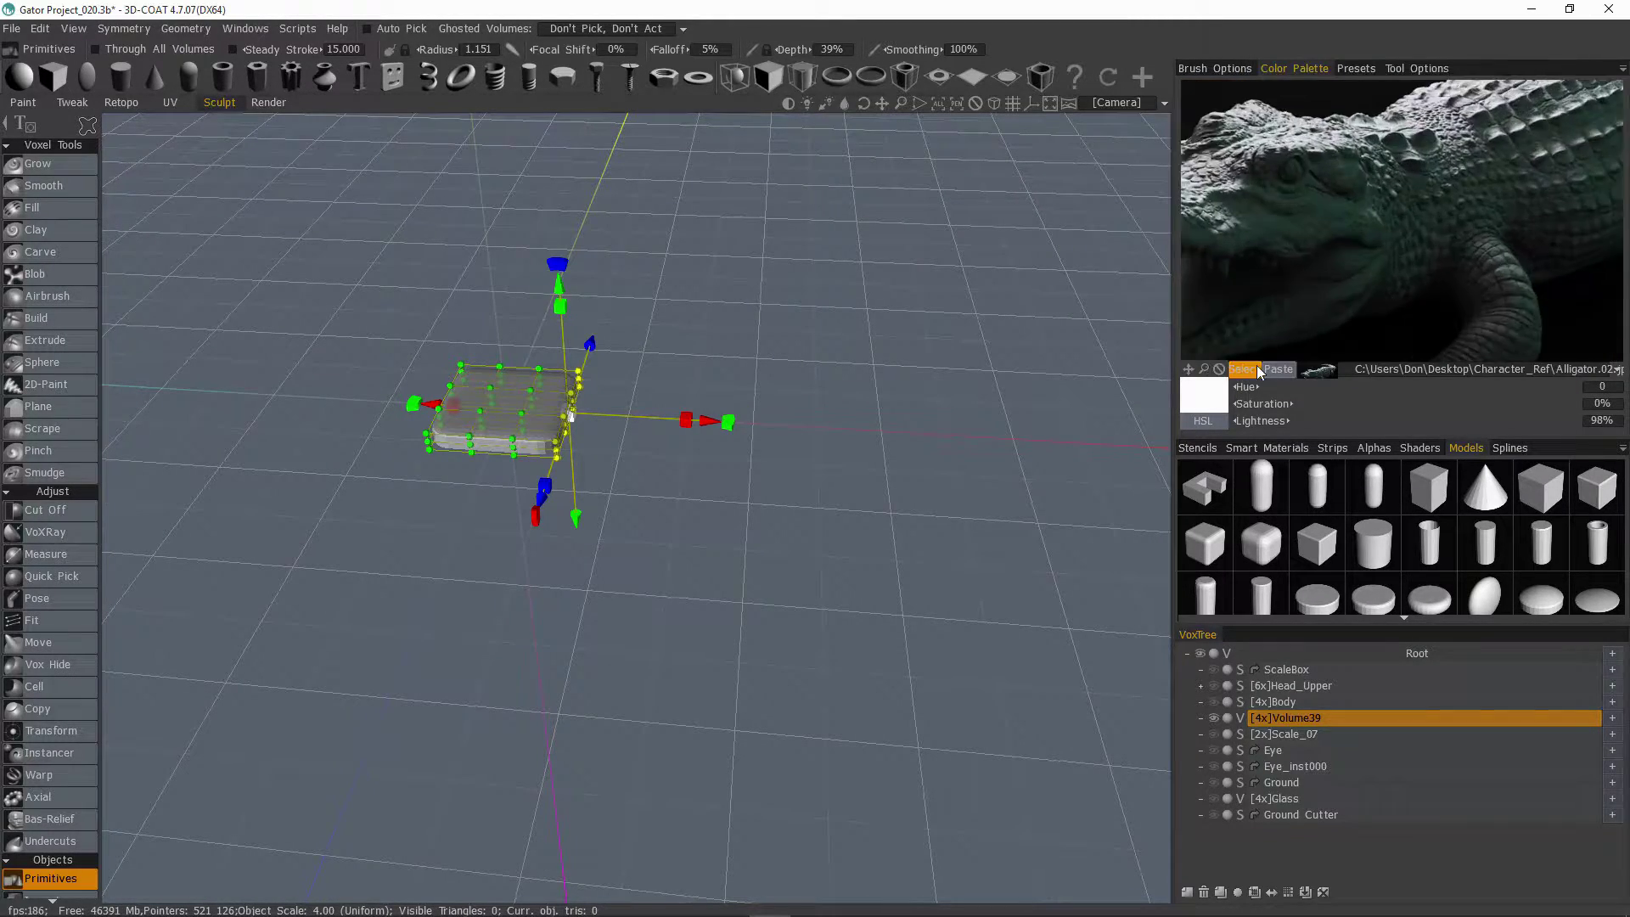
drag(1204, 369, 1282, 274)
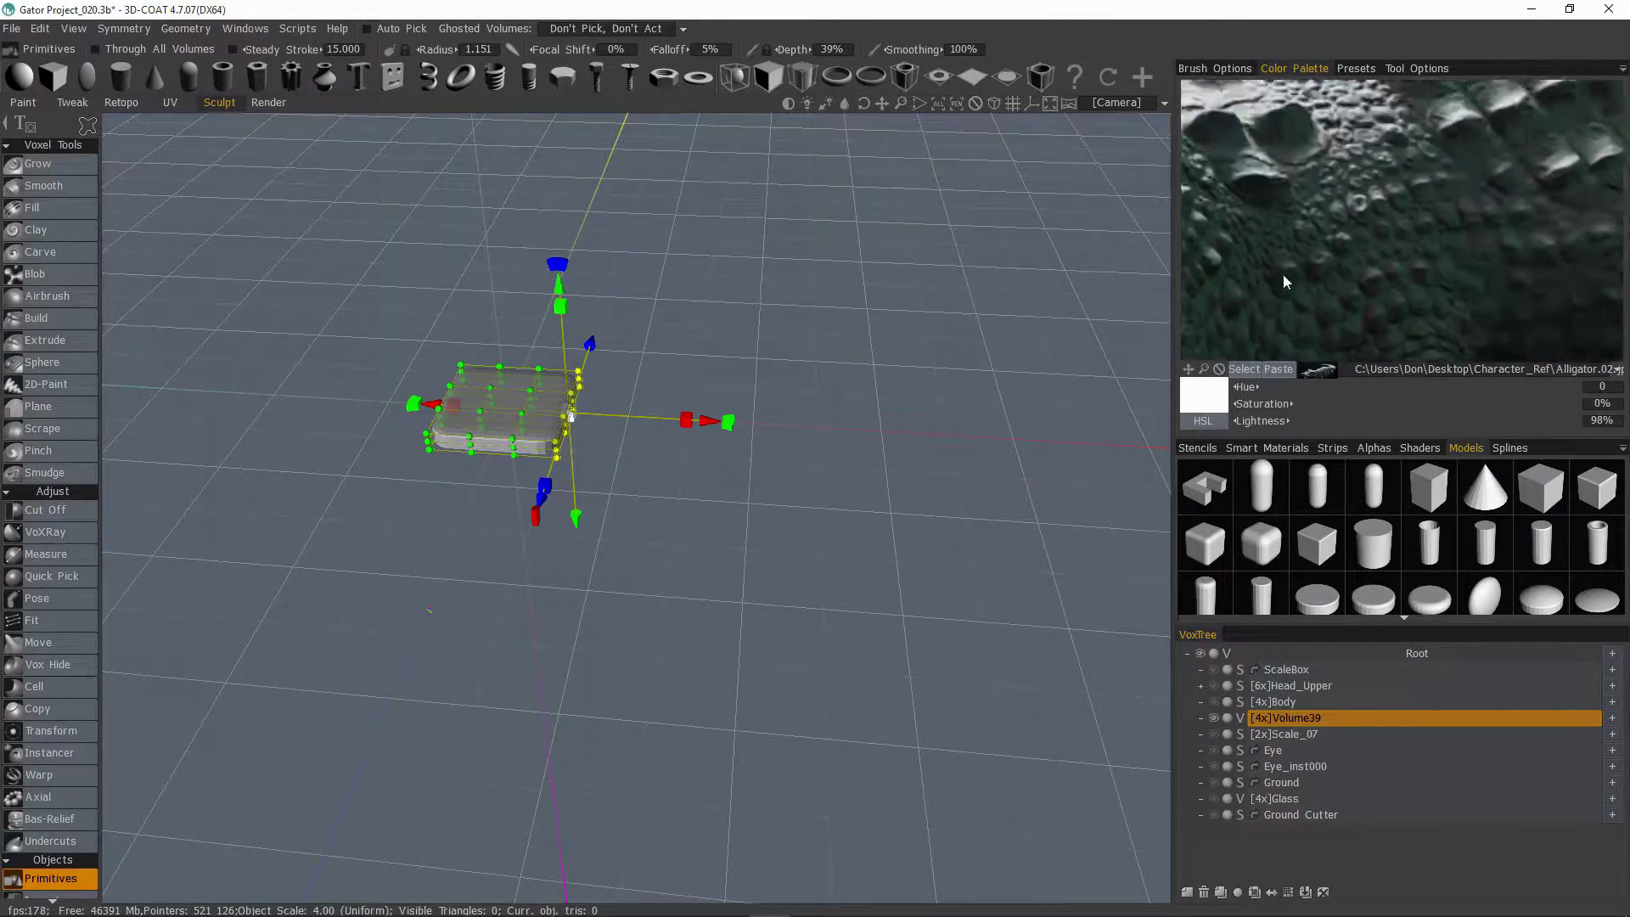
scroll(1285, 281, down, 5)
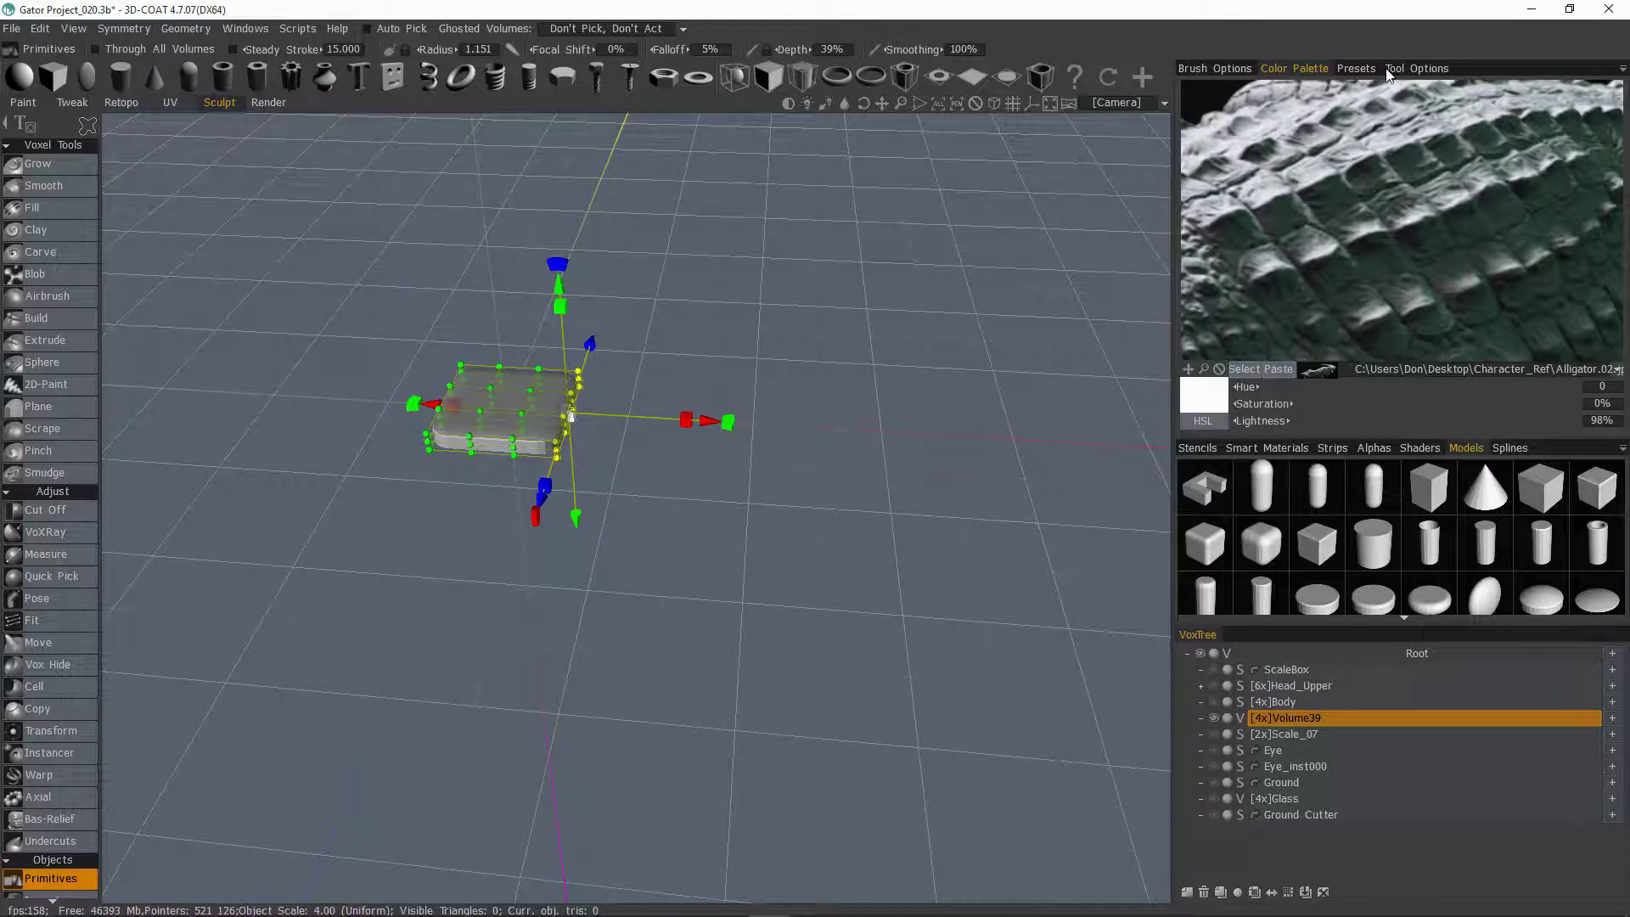
Step: Turn on X symmetry for the cage, try moving the selected end points outward along X, and undo that move
click(1409, 70)
click(1365, 171)
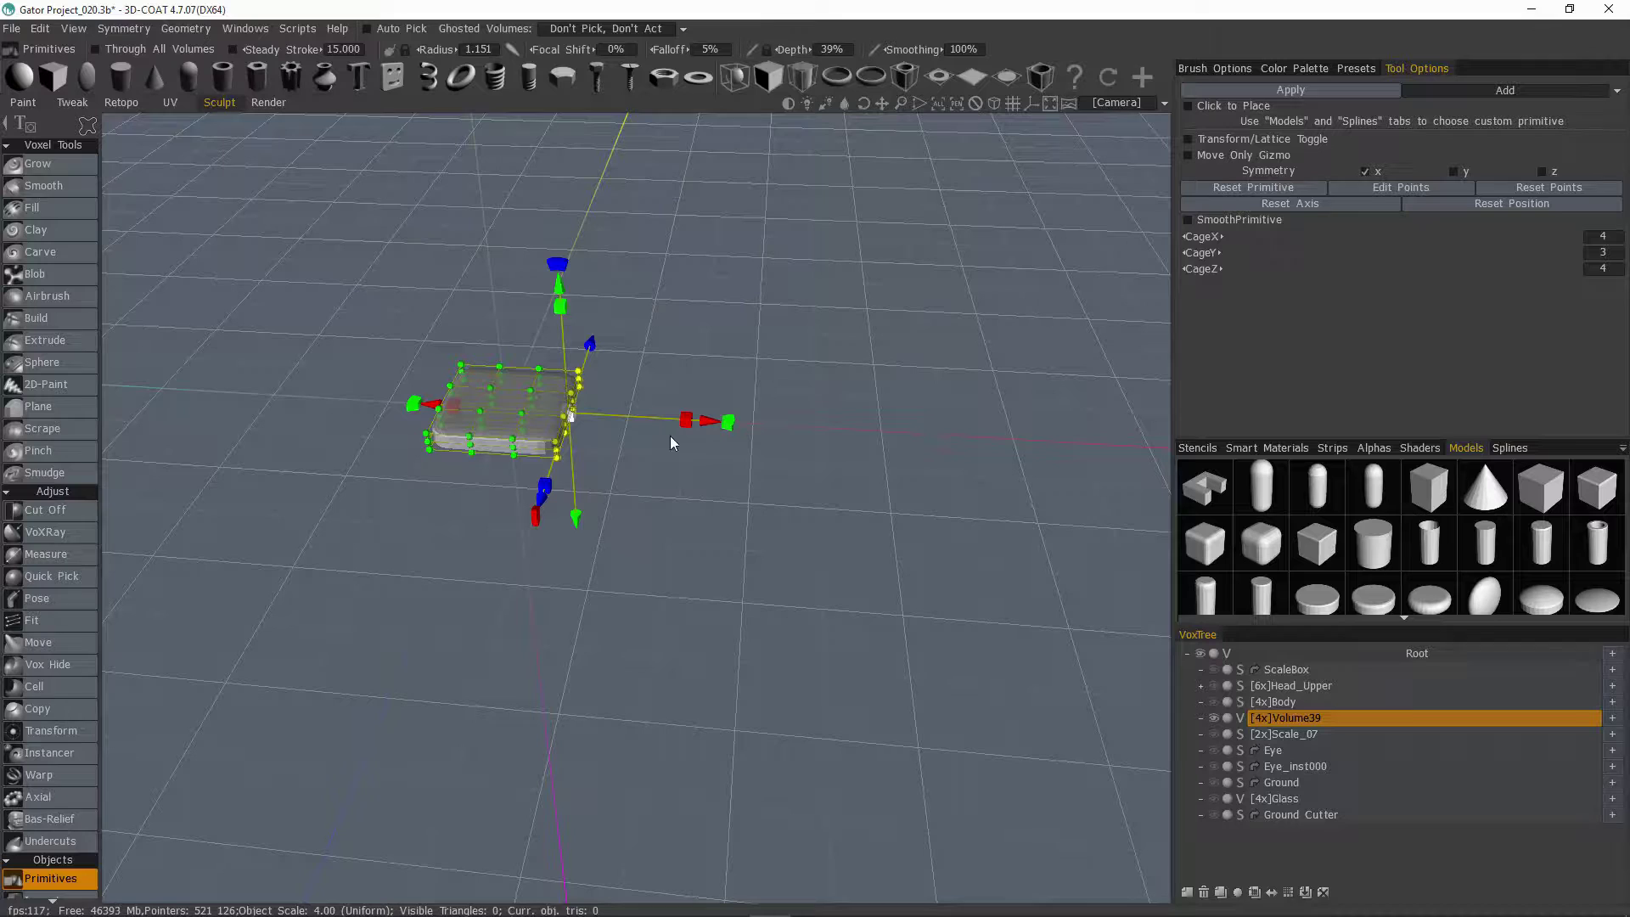
drag(711, 429, 739, 419)
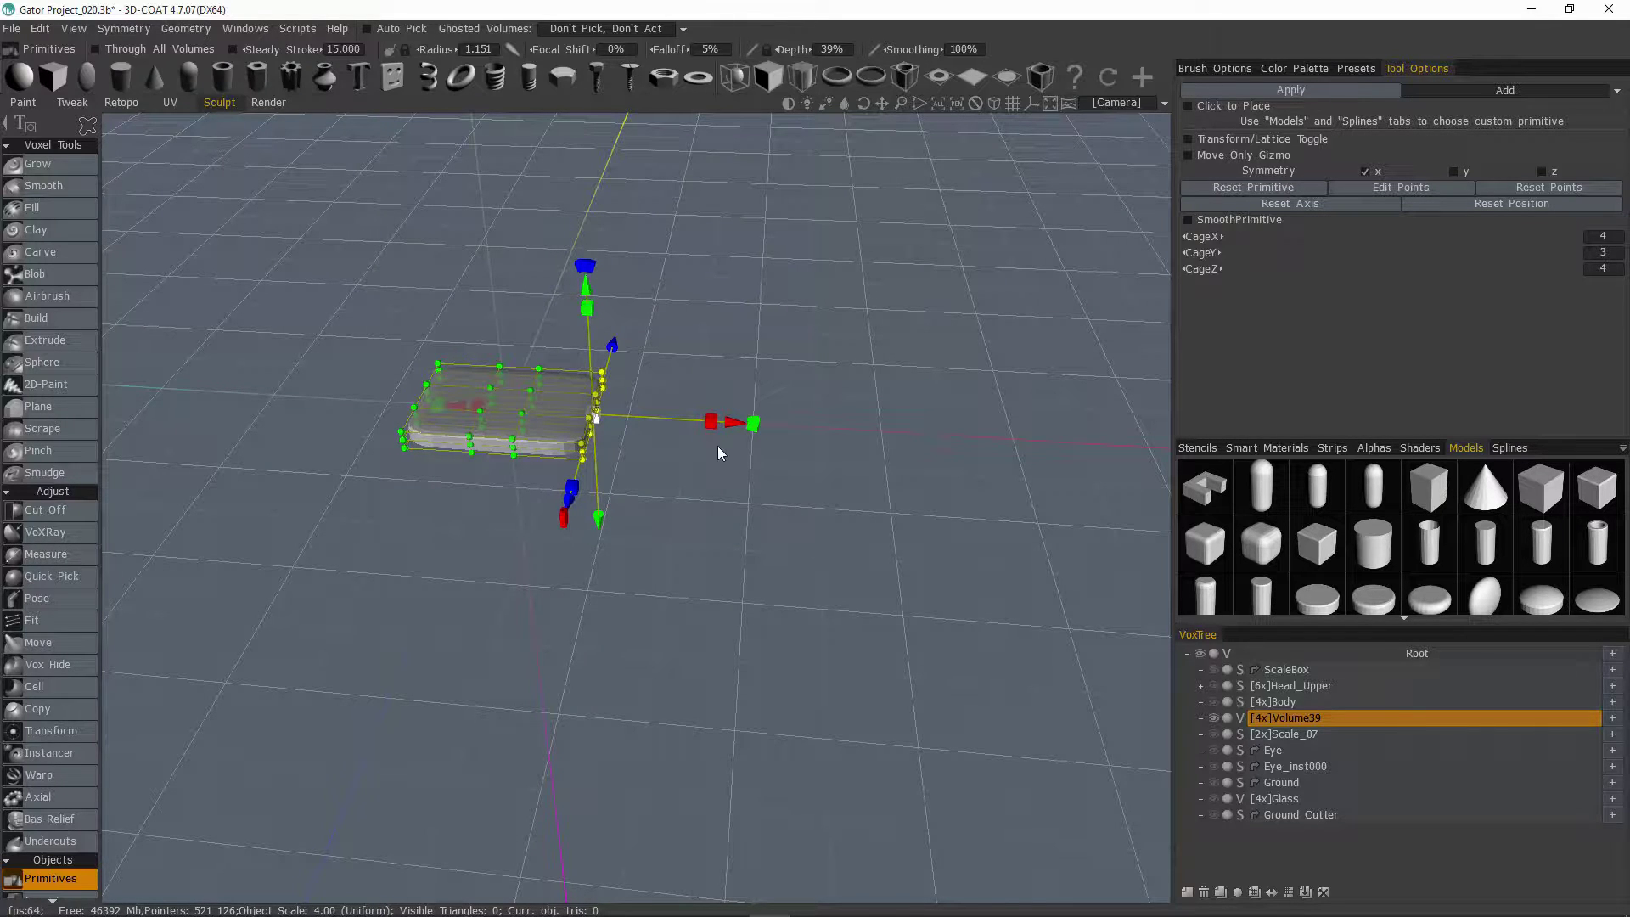
key(ctrl+z)
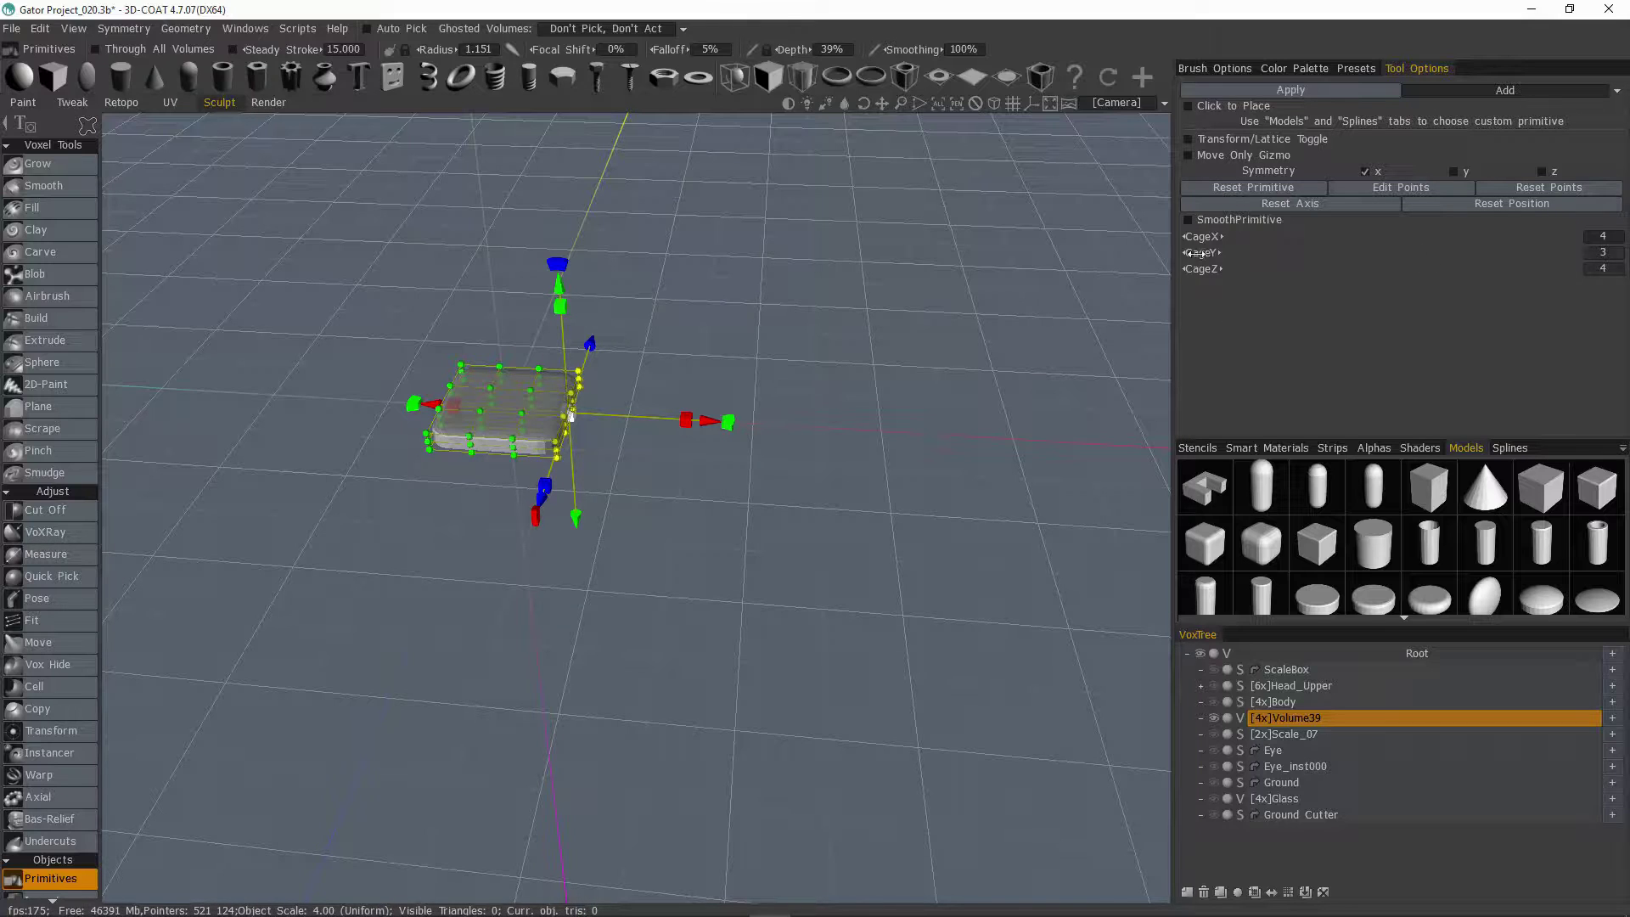
Step: Set the lattice cage's X divisions to 5
click(1606, 237)
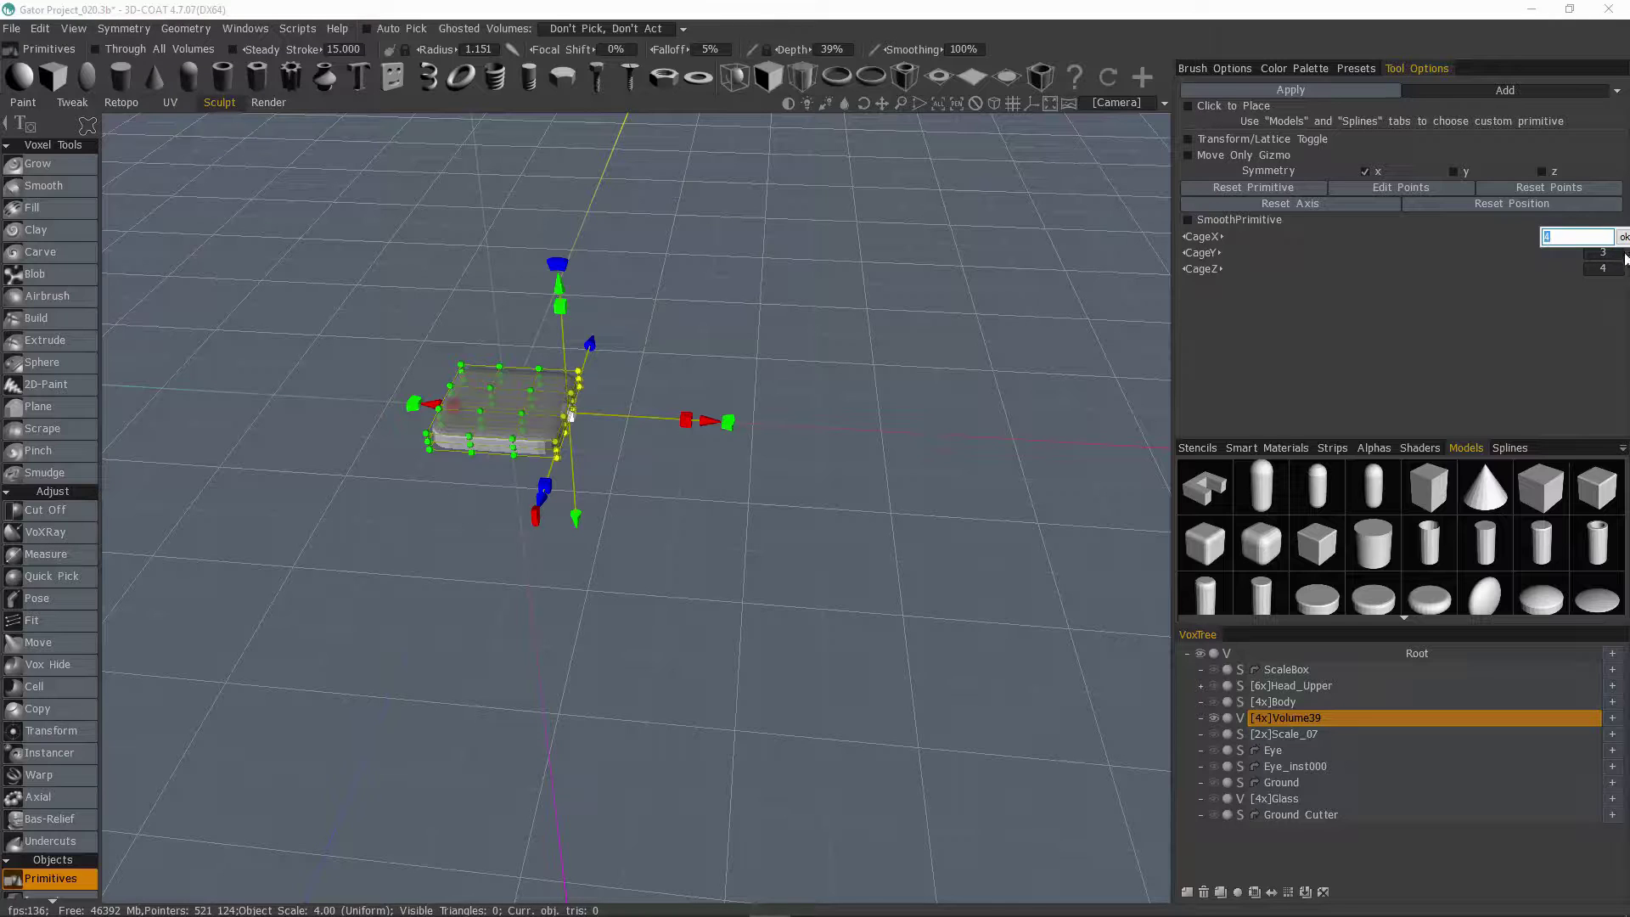
text(5)
key(Return)
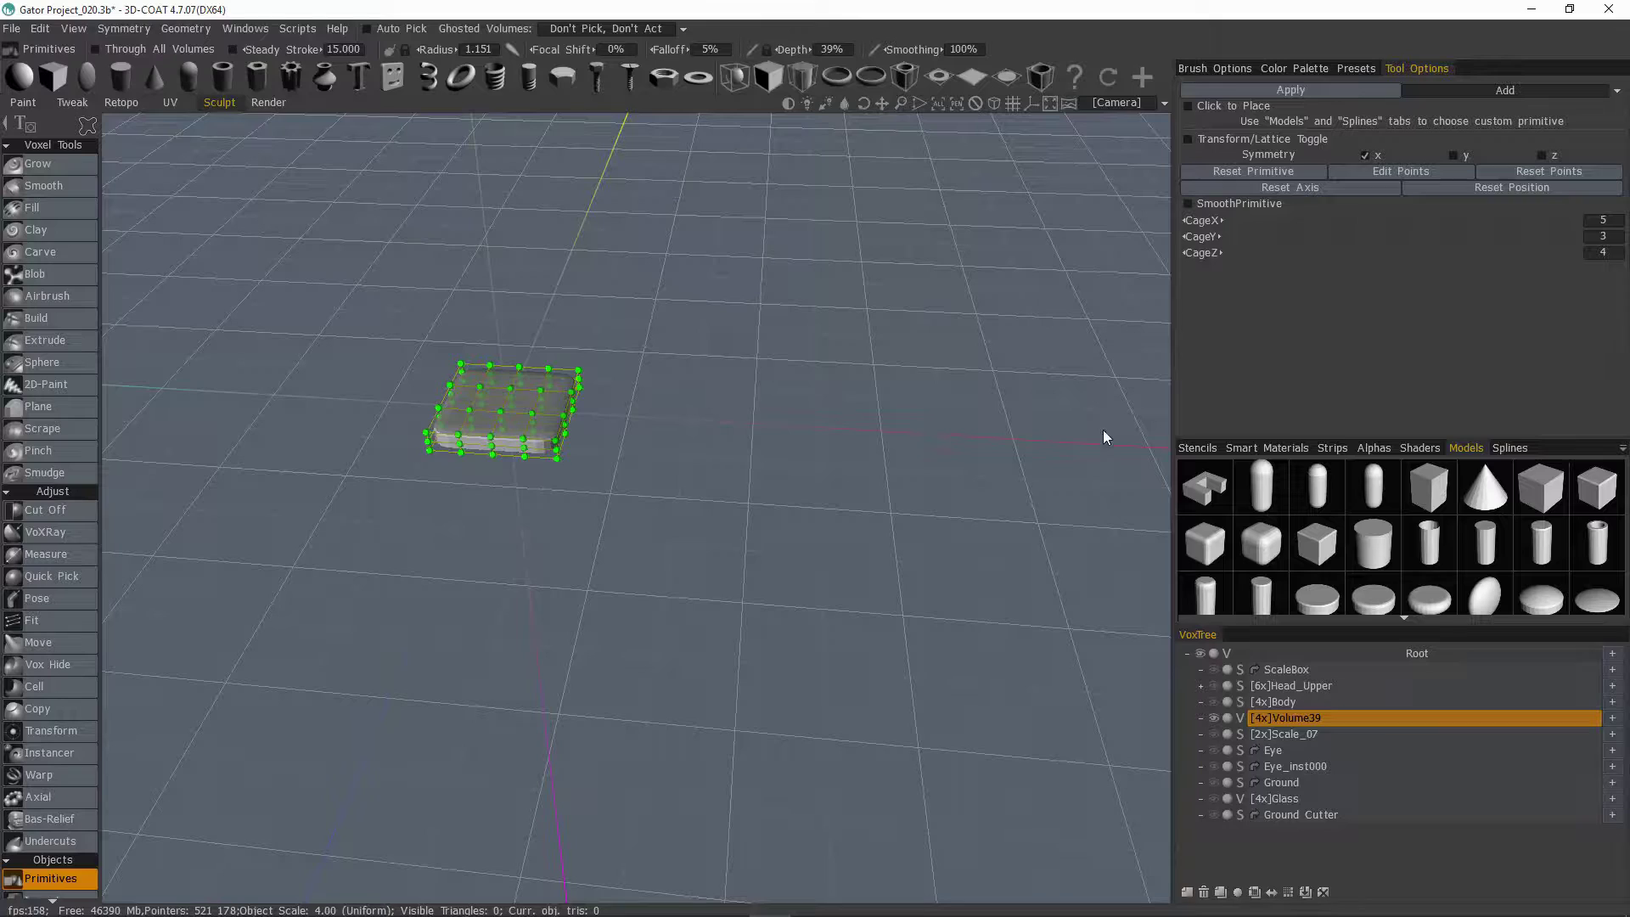
middle_drag(859, 373, 912, 429)
drag(410, 481, 460, 497)
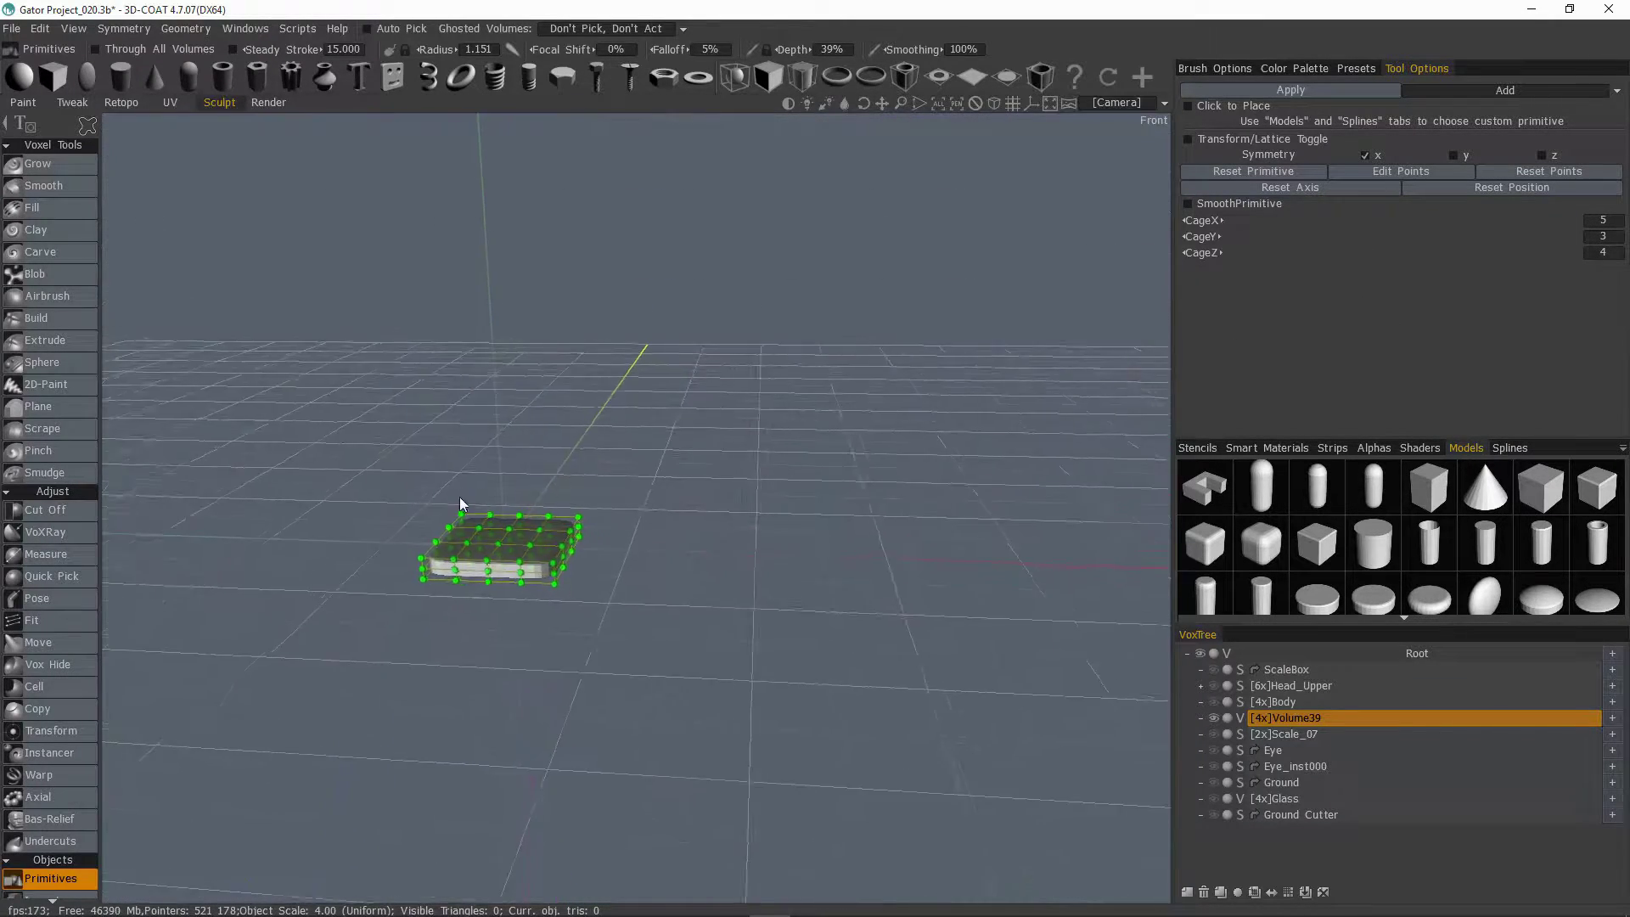
right_drag(460, 497, 446, 476)
middle_drag(446, 476, 584, 535)
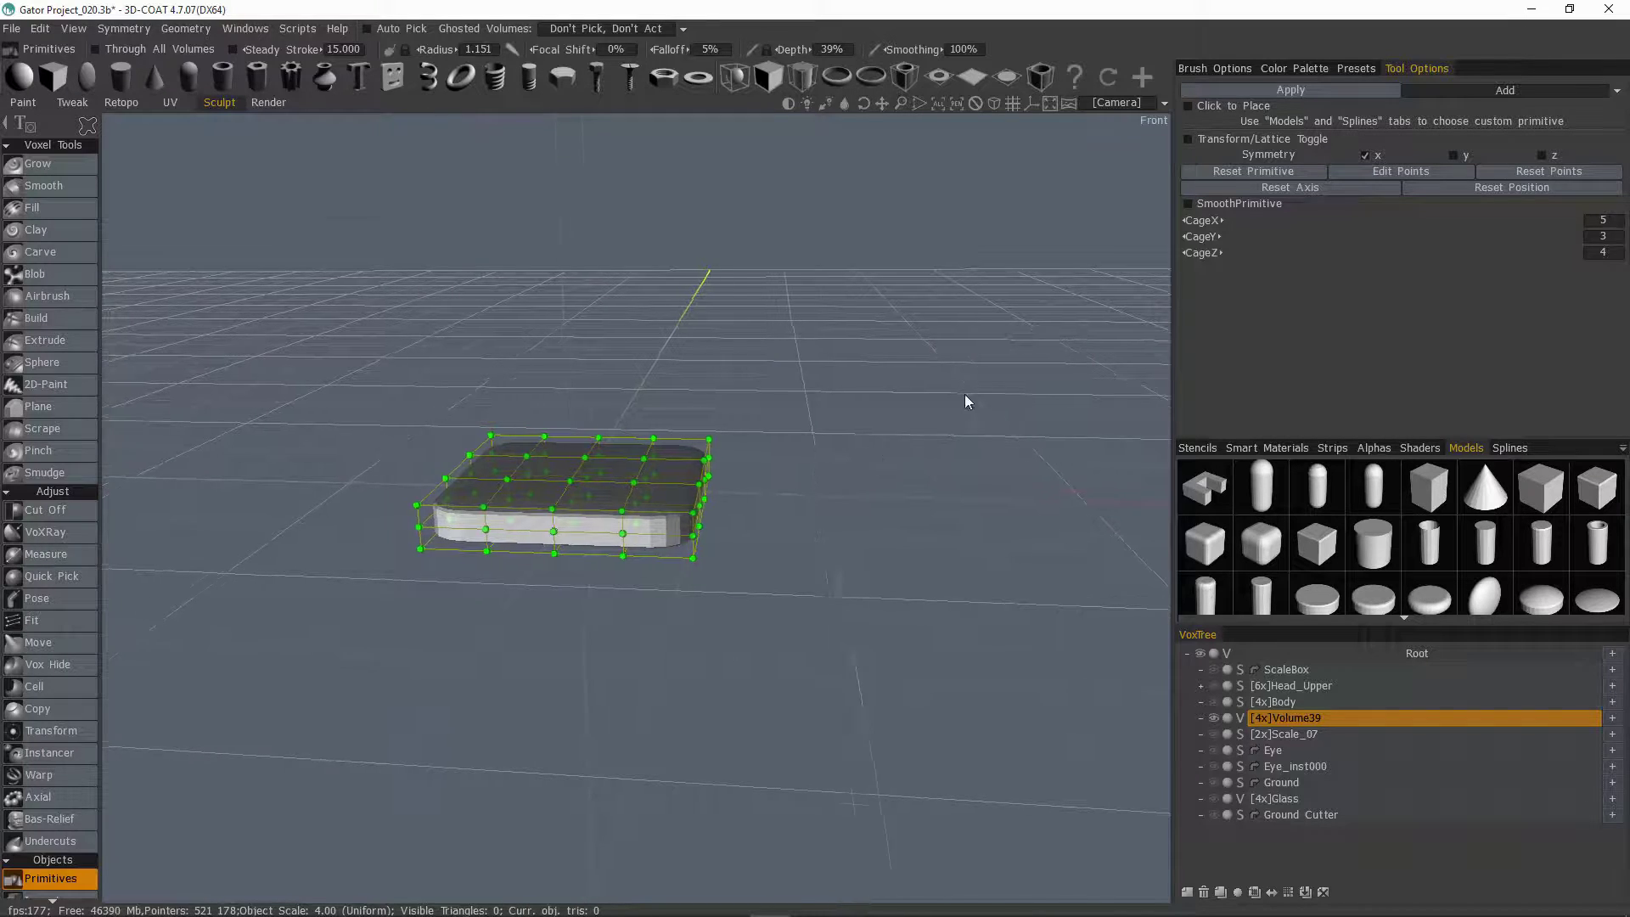
Step: Set the lattice cage's Y divisions to 2
click(1603, 240)
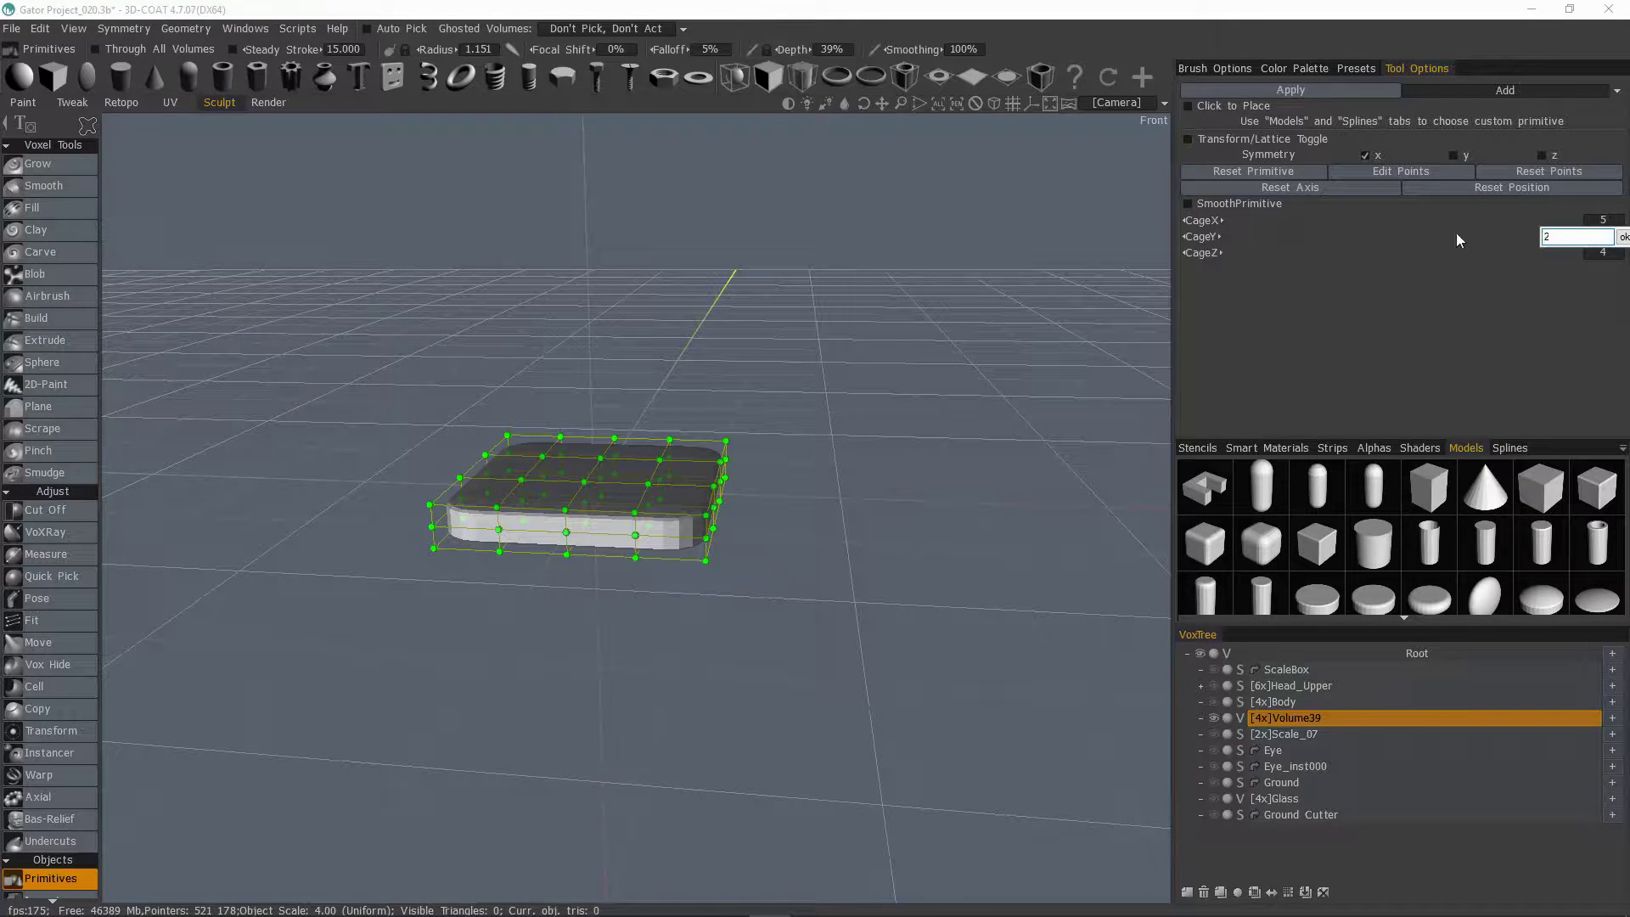
text(2)
key(Return)
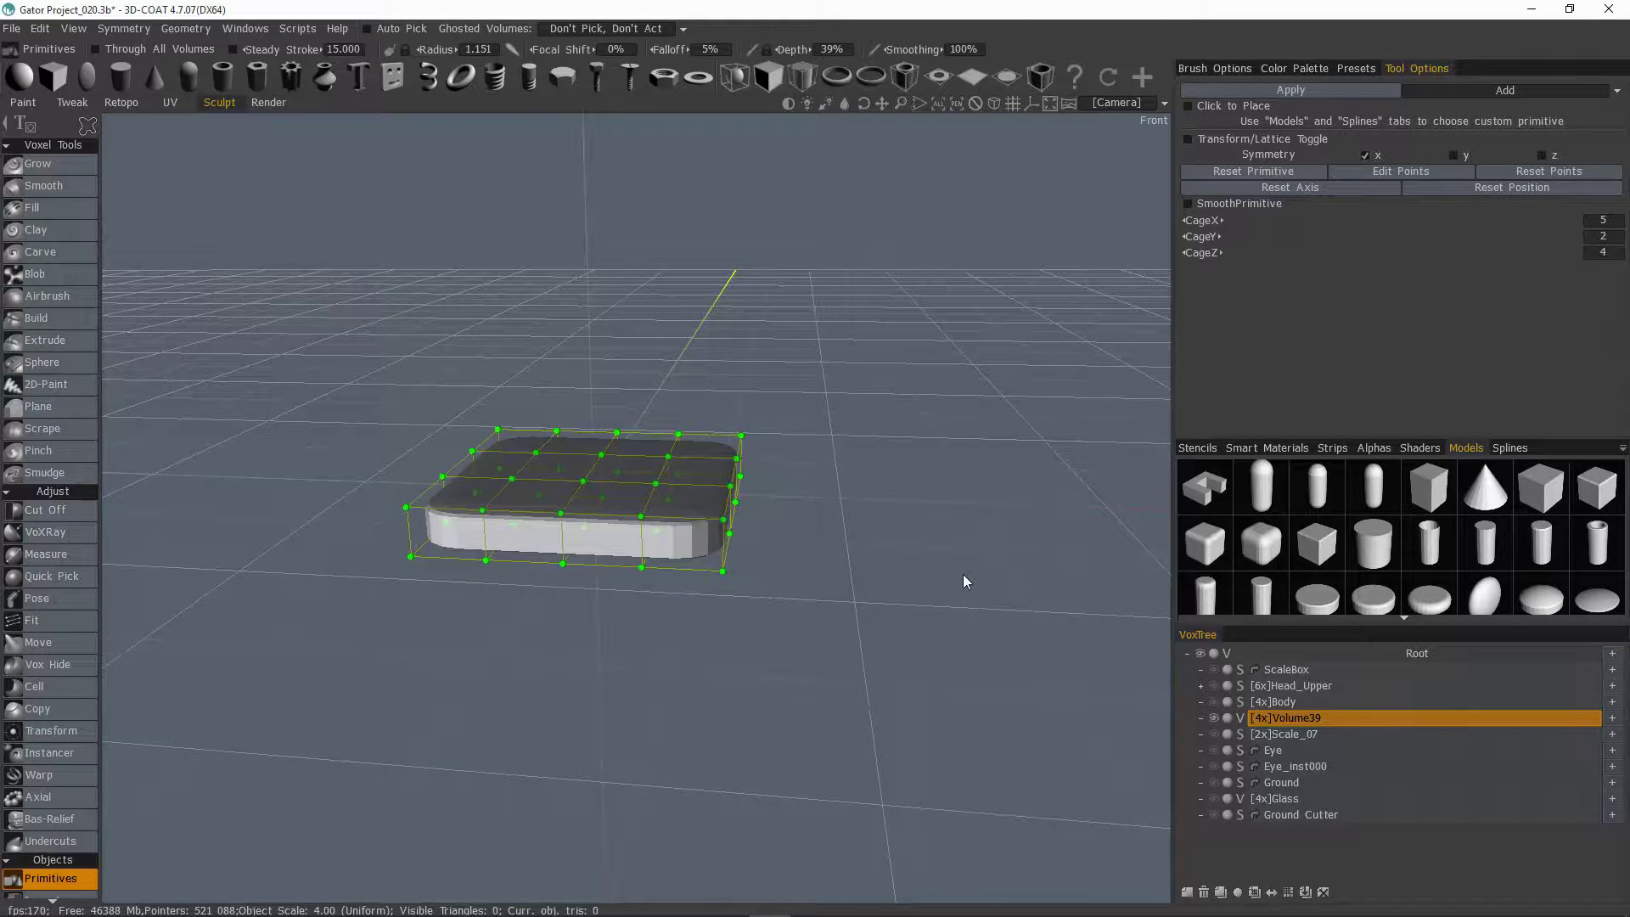
Step: Select all cage points along the slab's positive X end and move them down so the slab arches symmetrically
drag(963, 581, 948, 524)
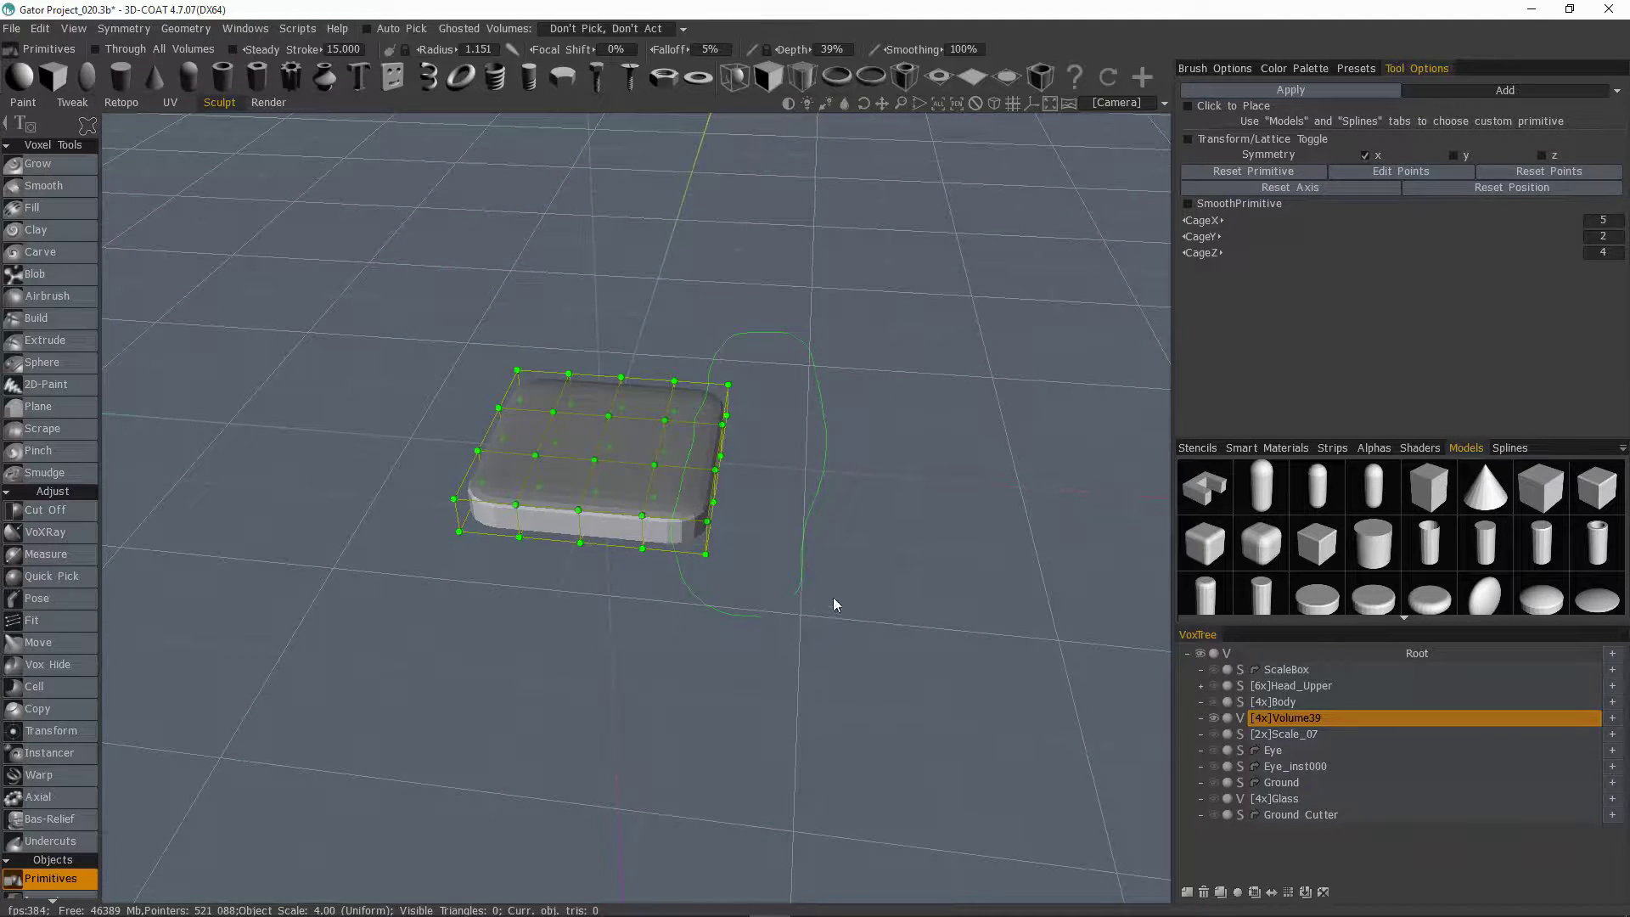
drag(873, 477, 828, 462)
drag(655, 319, 655, 338)
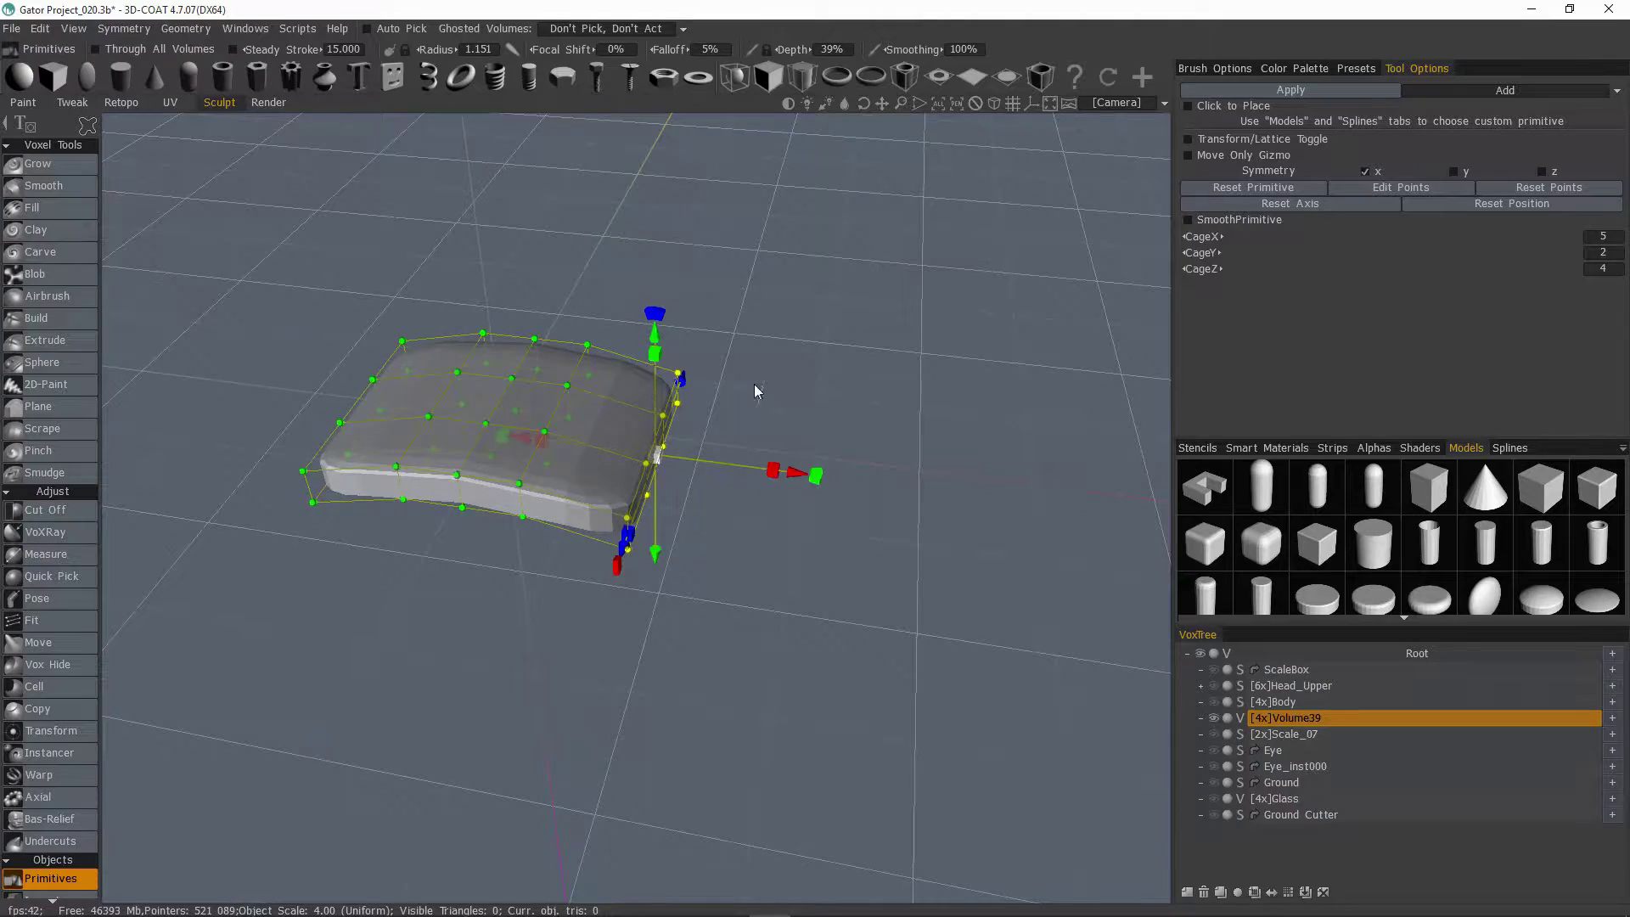
drag(913, 467, 759, 359)
middle_drag(759, 359, 774, 337)
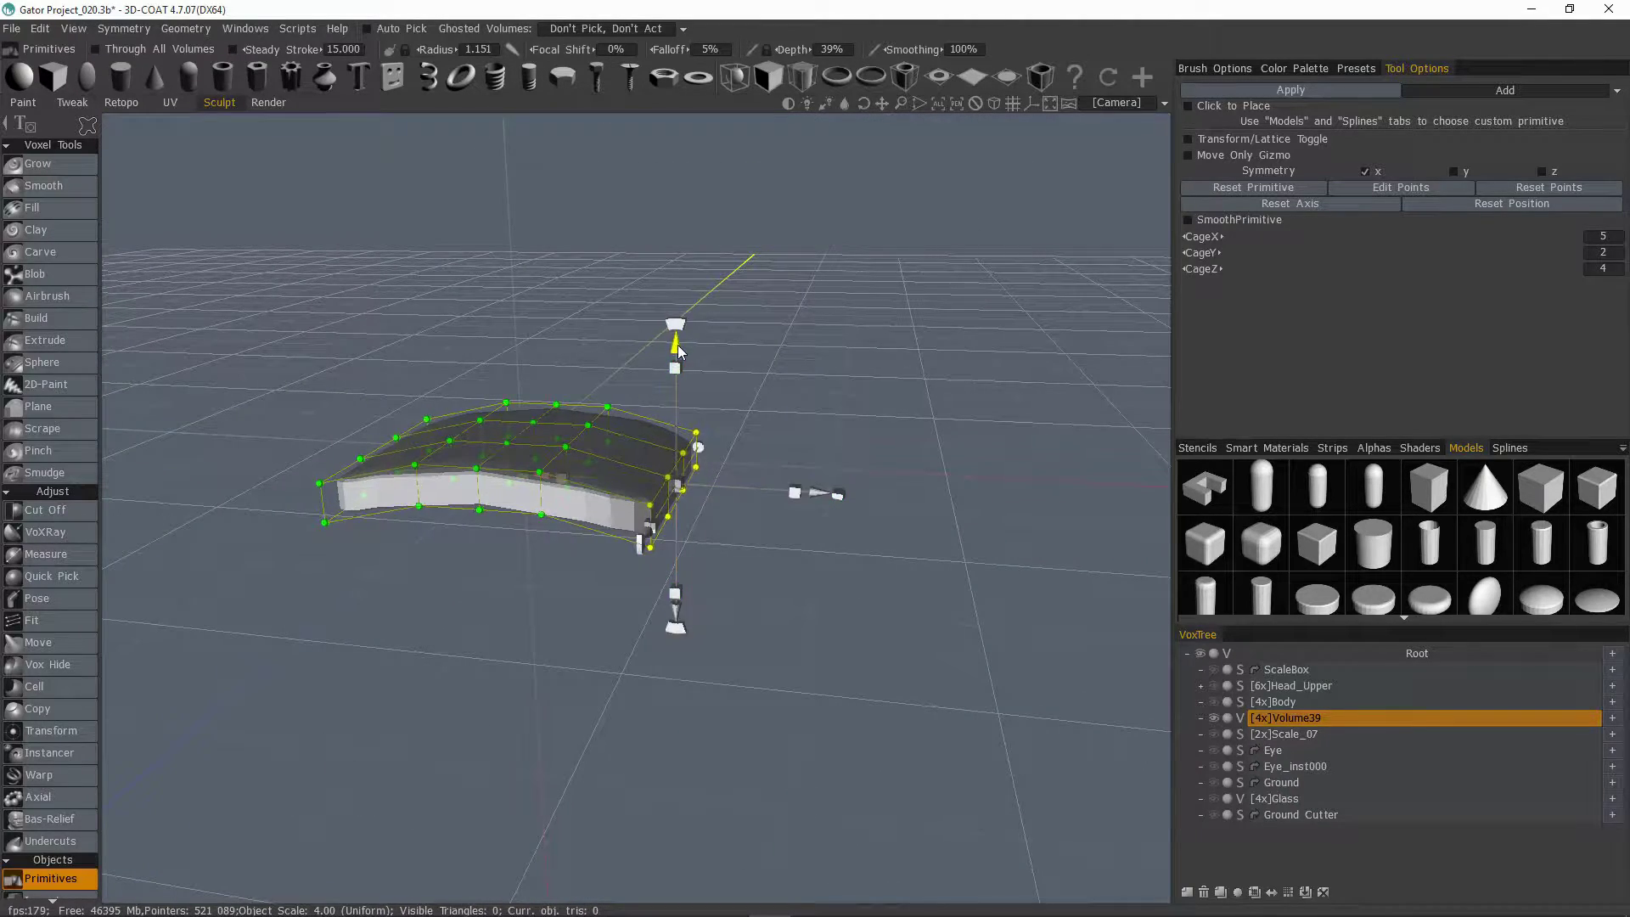
alt+middle_drag(764, 535, 835, 397)
alt+drag(835, 397, 717, 338)
alt+middle_drag(716, 338, 890, 266)
Step: Select the cage points between the centre and the positive X end, raise them and adjust their position along X
drag(920, 262, 839, 353)
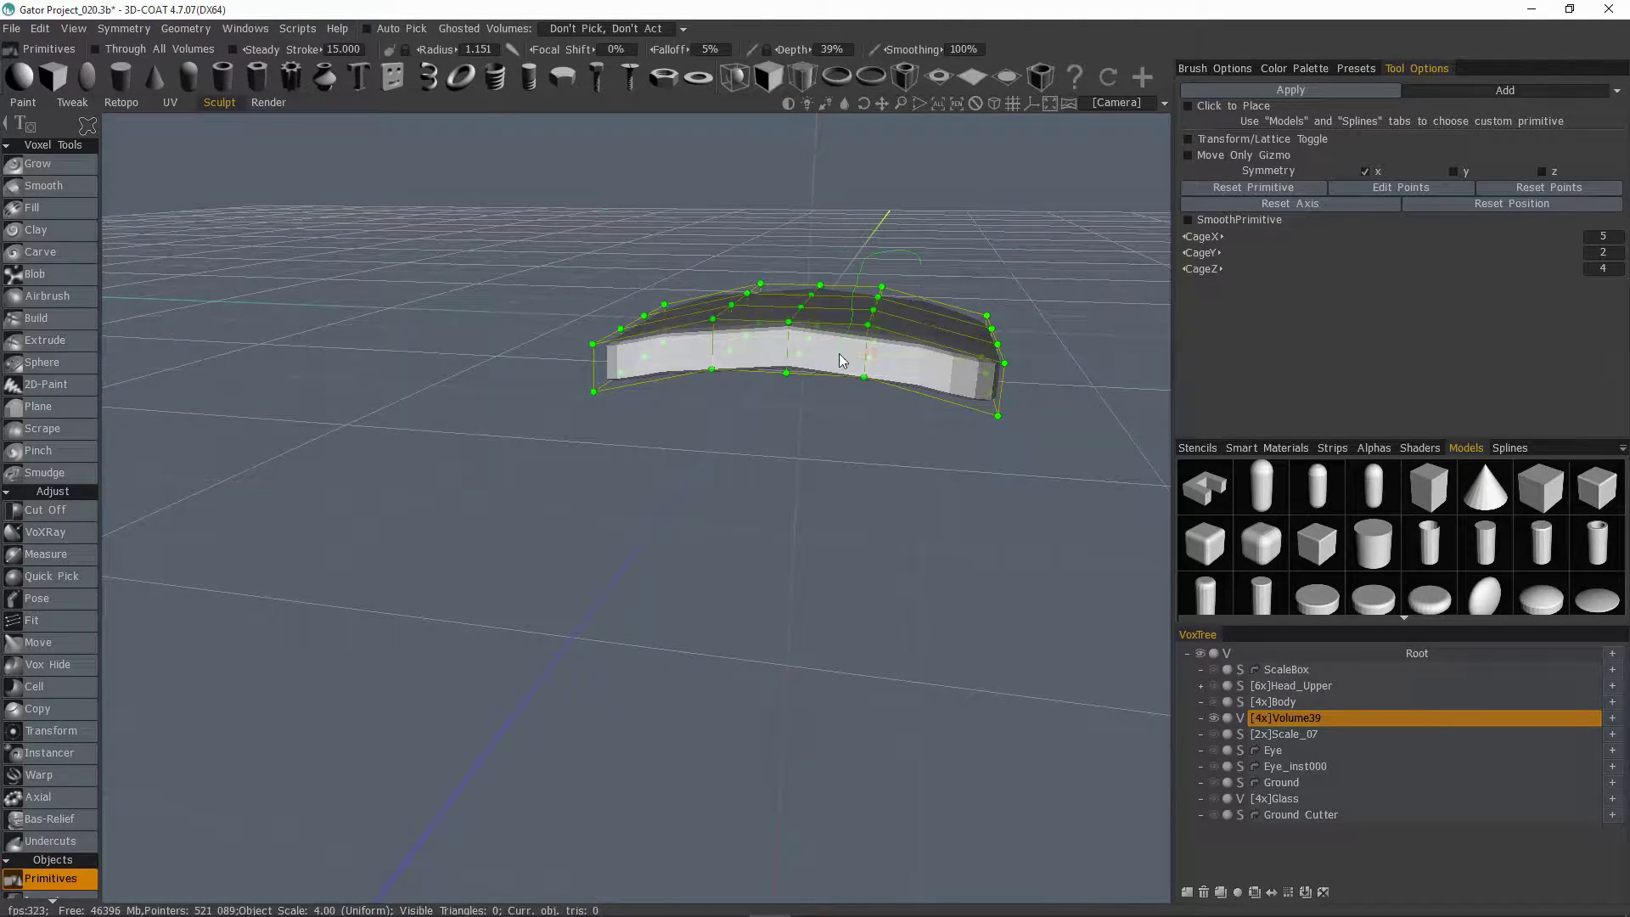
drag(1029, 338, 1036, 336)
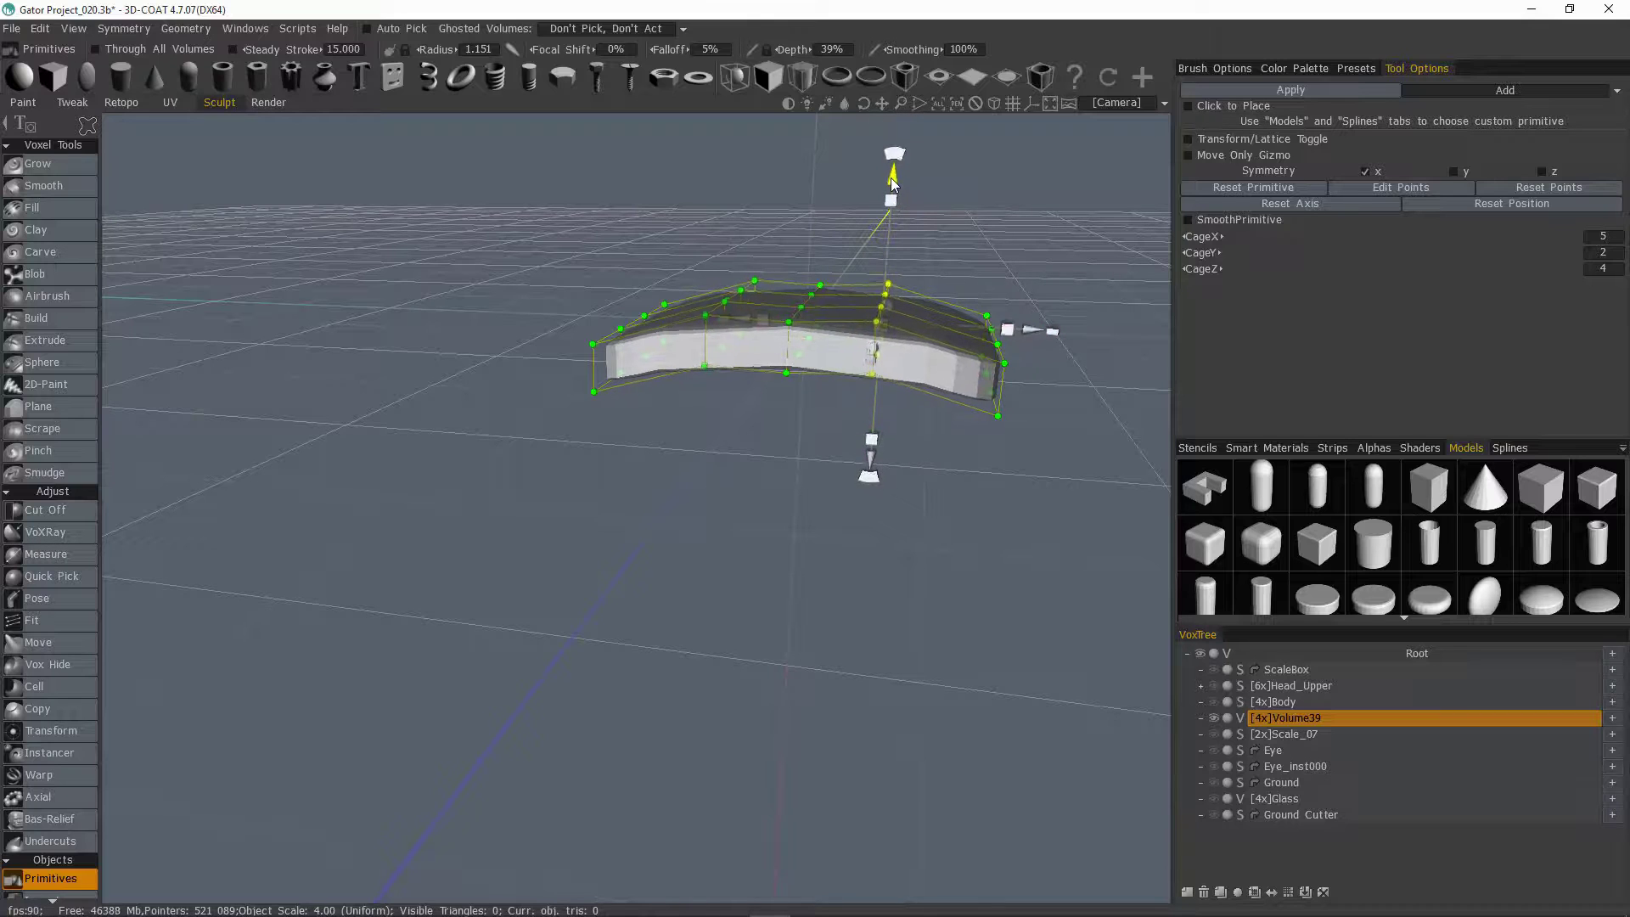
drag(886, 187, 887, 182)
drag(1031, 331, 1021, 330)
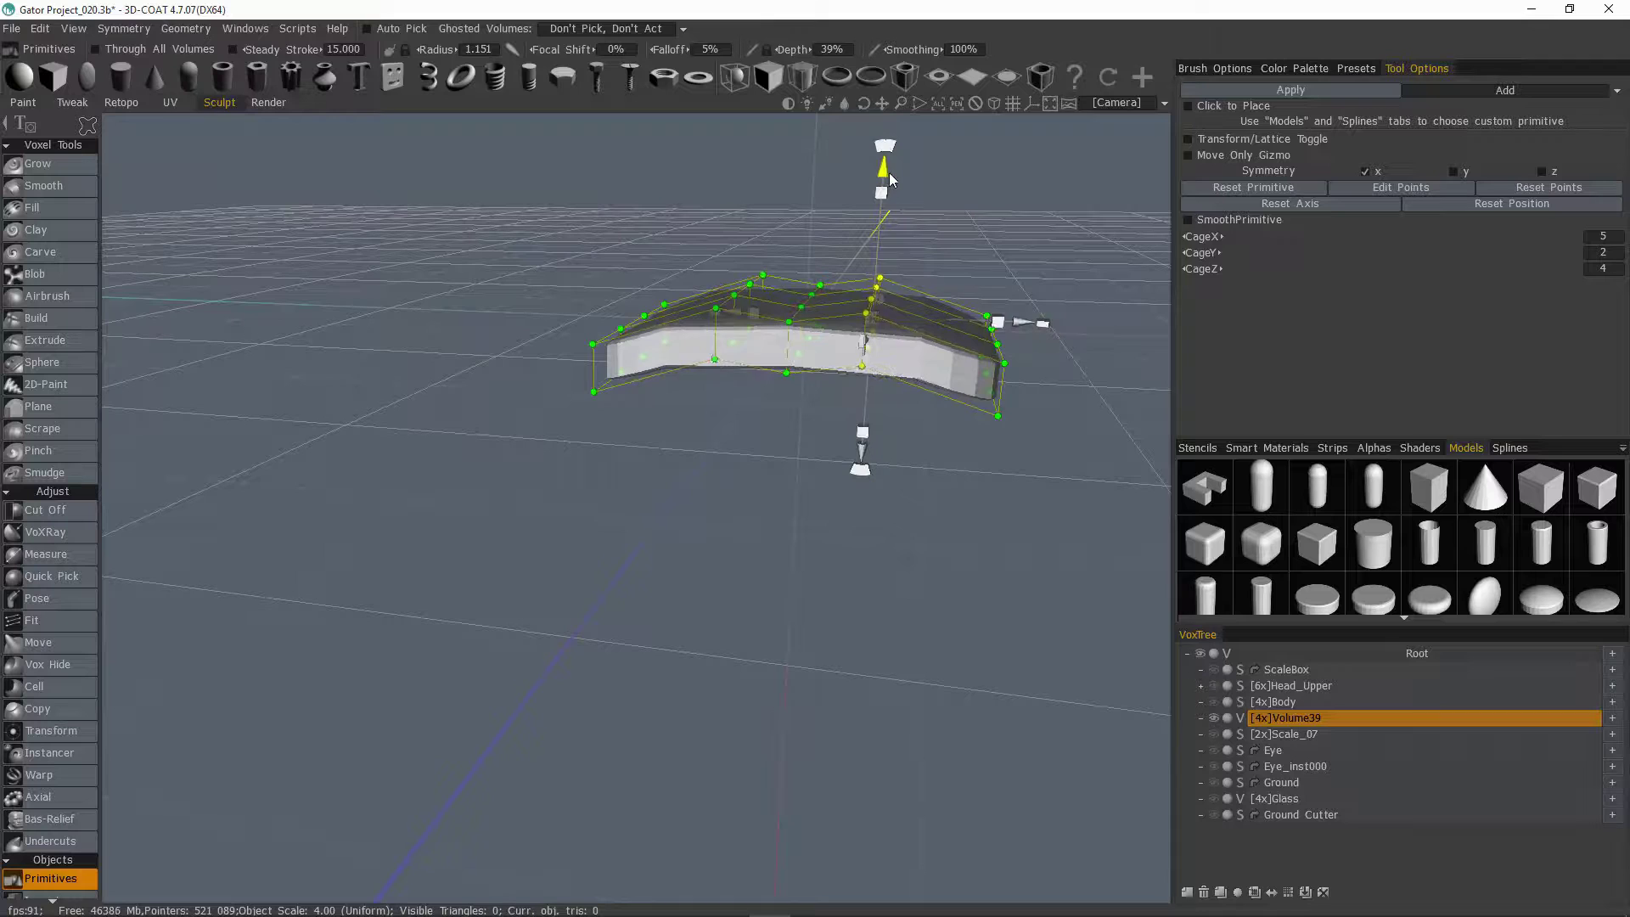
mouse_move(888, 172)
mouse_down()
mouse_move(899, 148)
mouse_move(896, 172)
mouse_up()
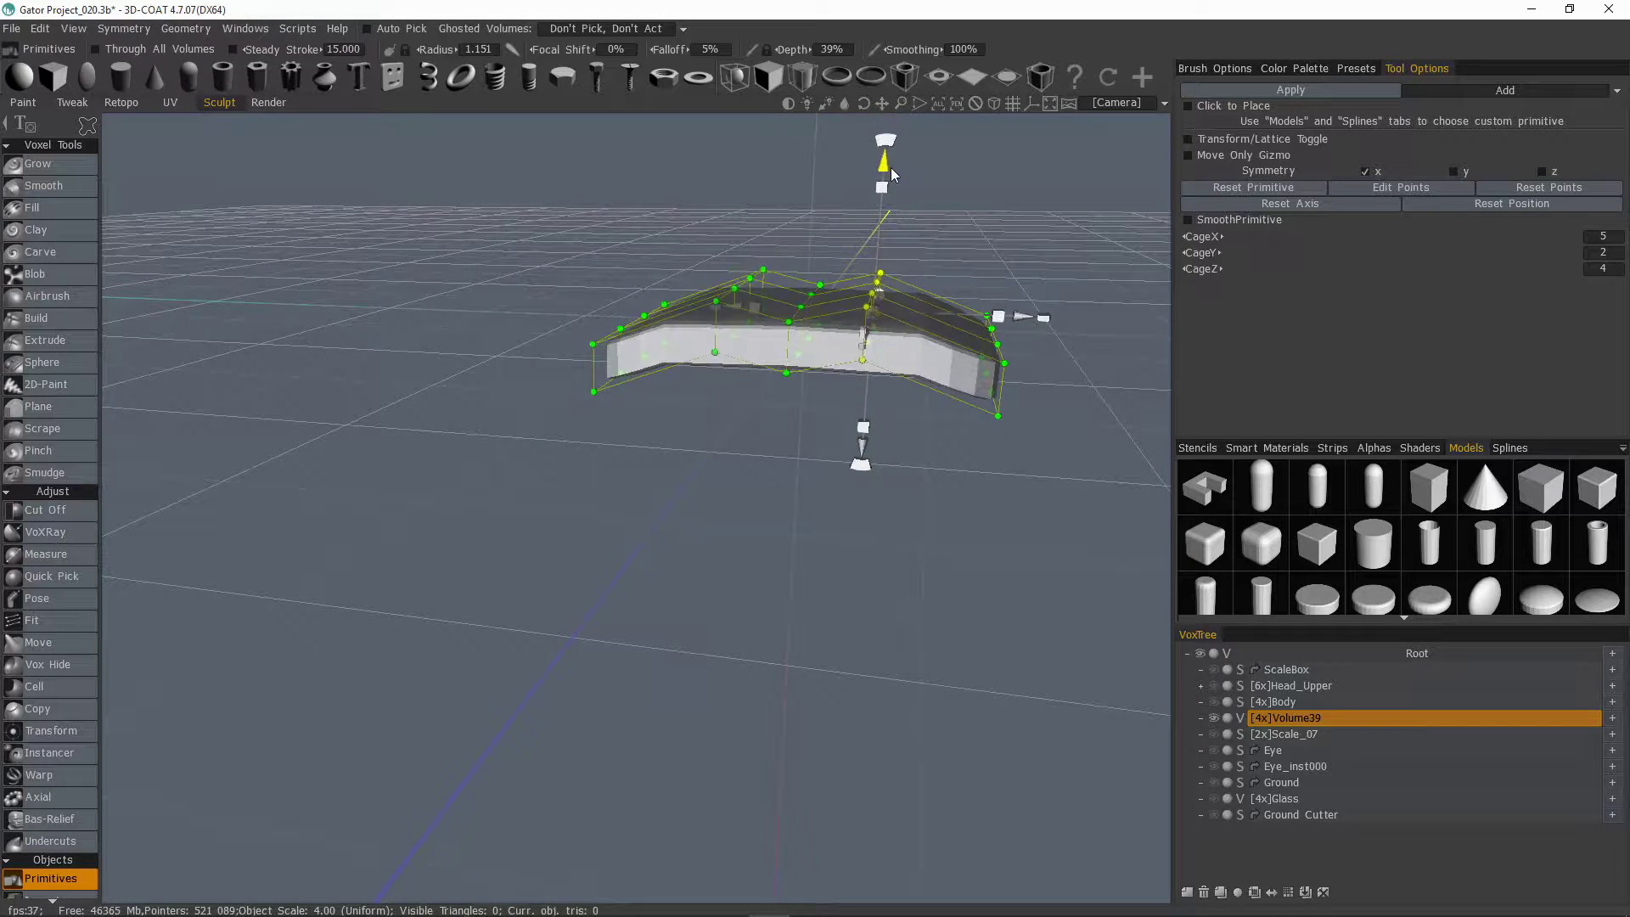
Step: Select the central cage points and raise them to form a ridge along the middle of the slab
middle_drag(833, 268, 783, 264)
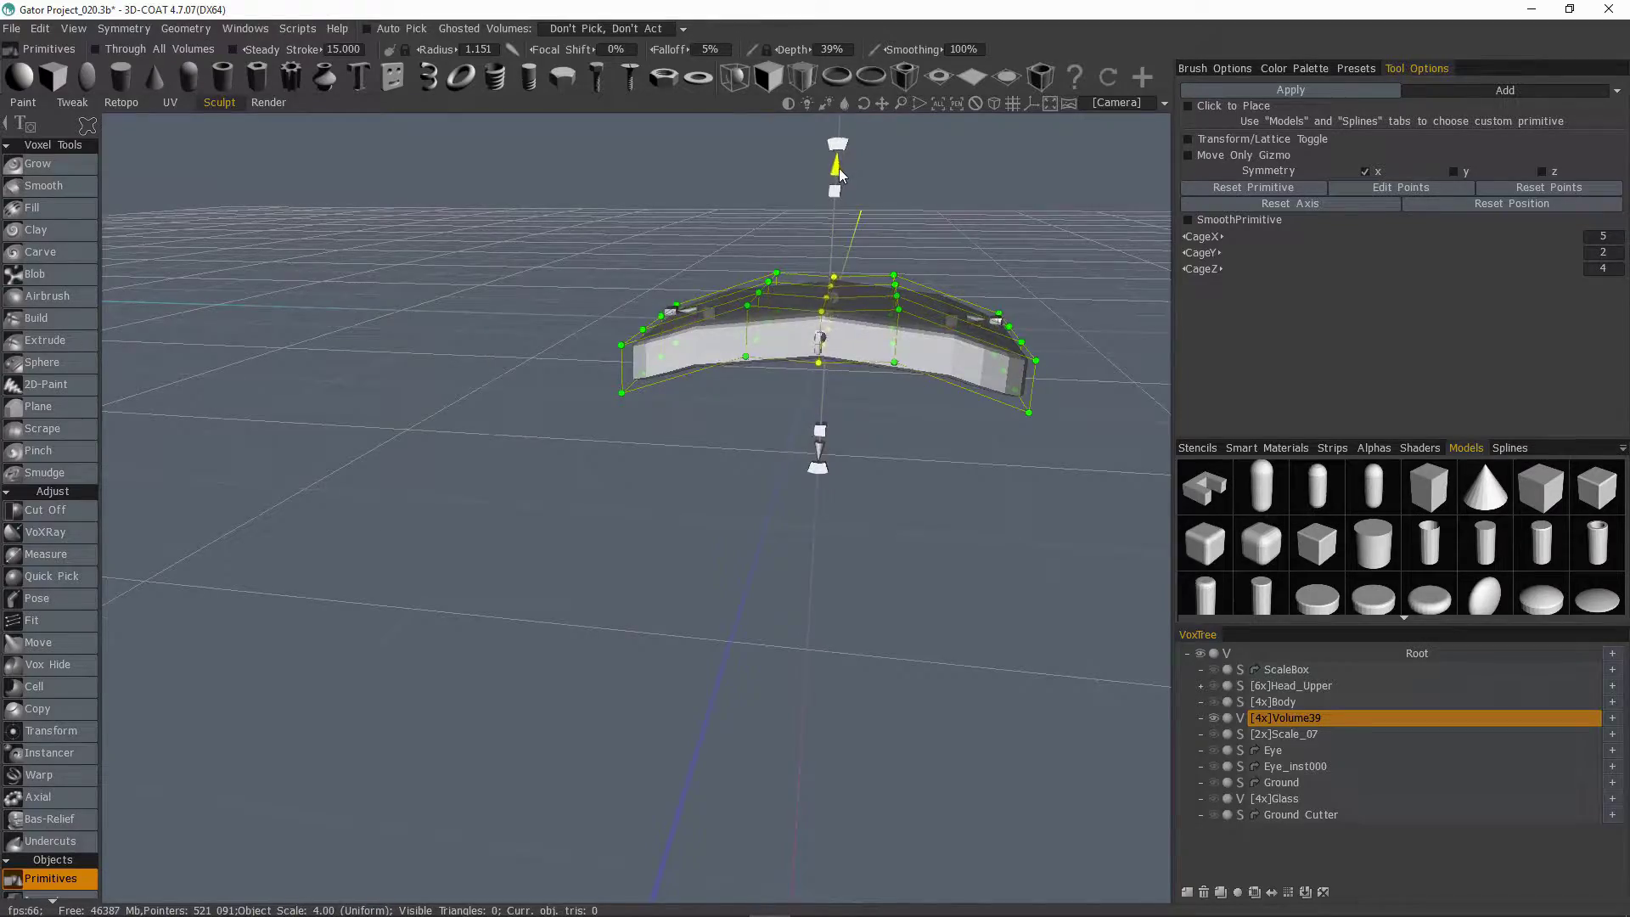
middle_drag(839, 168, 764, 289)
middle_drag(769, 197, 1154, 161)
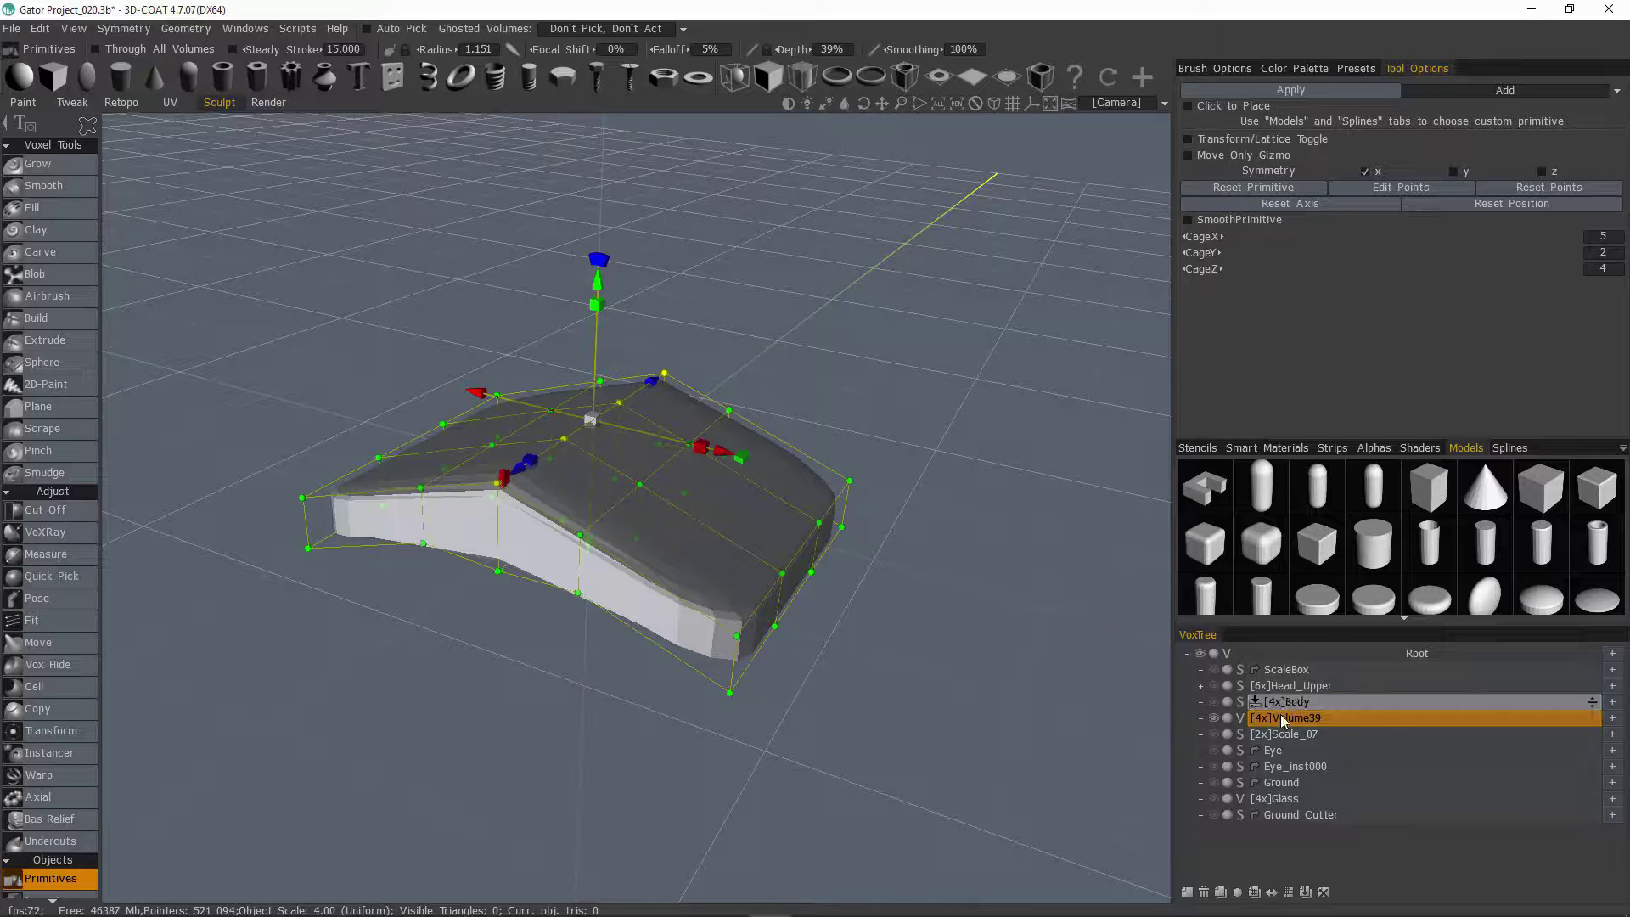
Step: Apply the lattice-shaped primitive to the Volume39 layer using the Add operation
drag(1282, 707, 1244, 708)
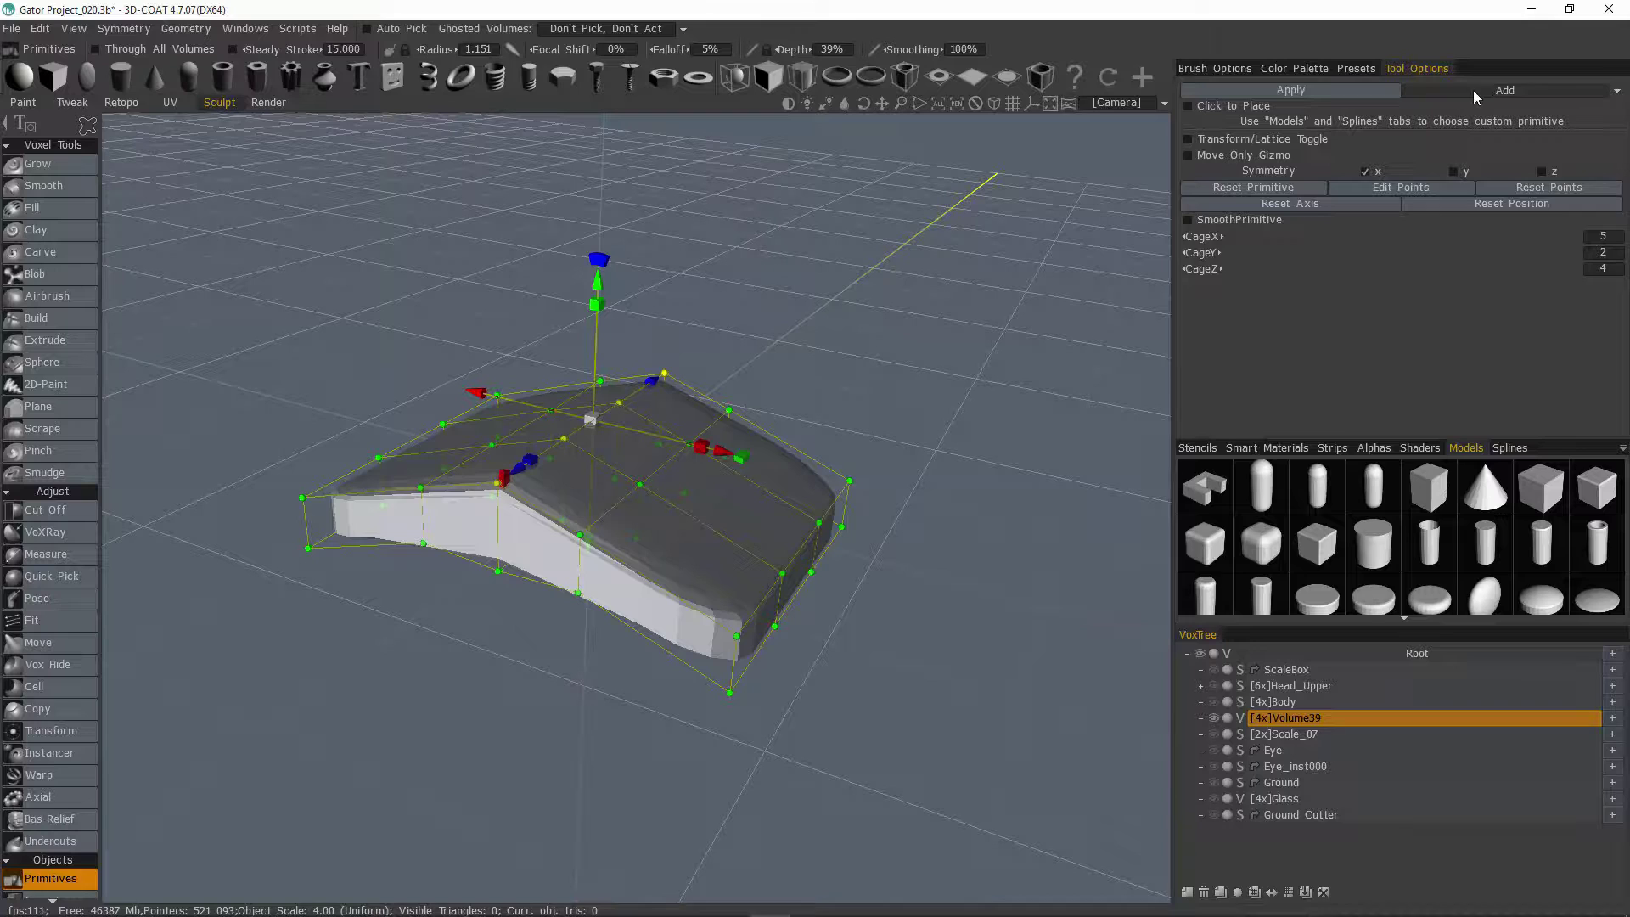
click(1499, 90)
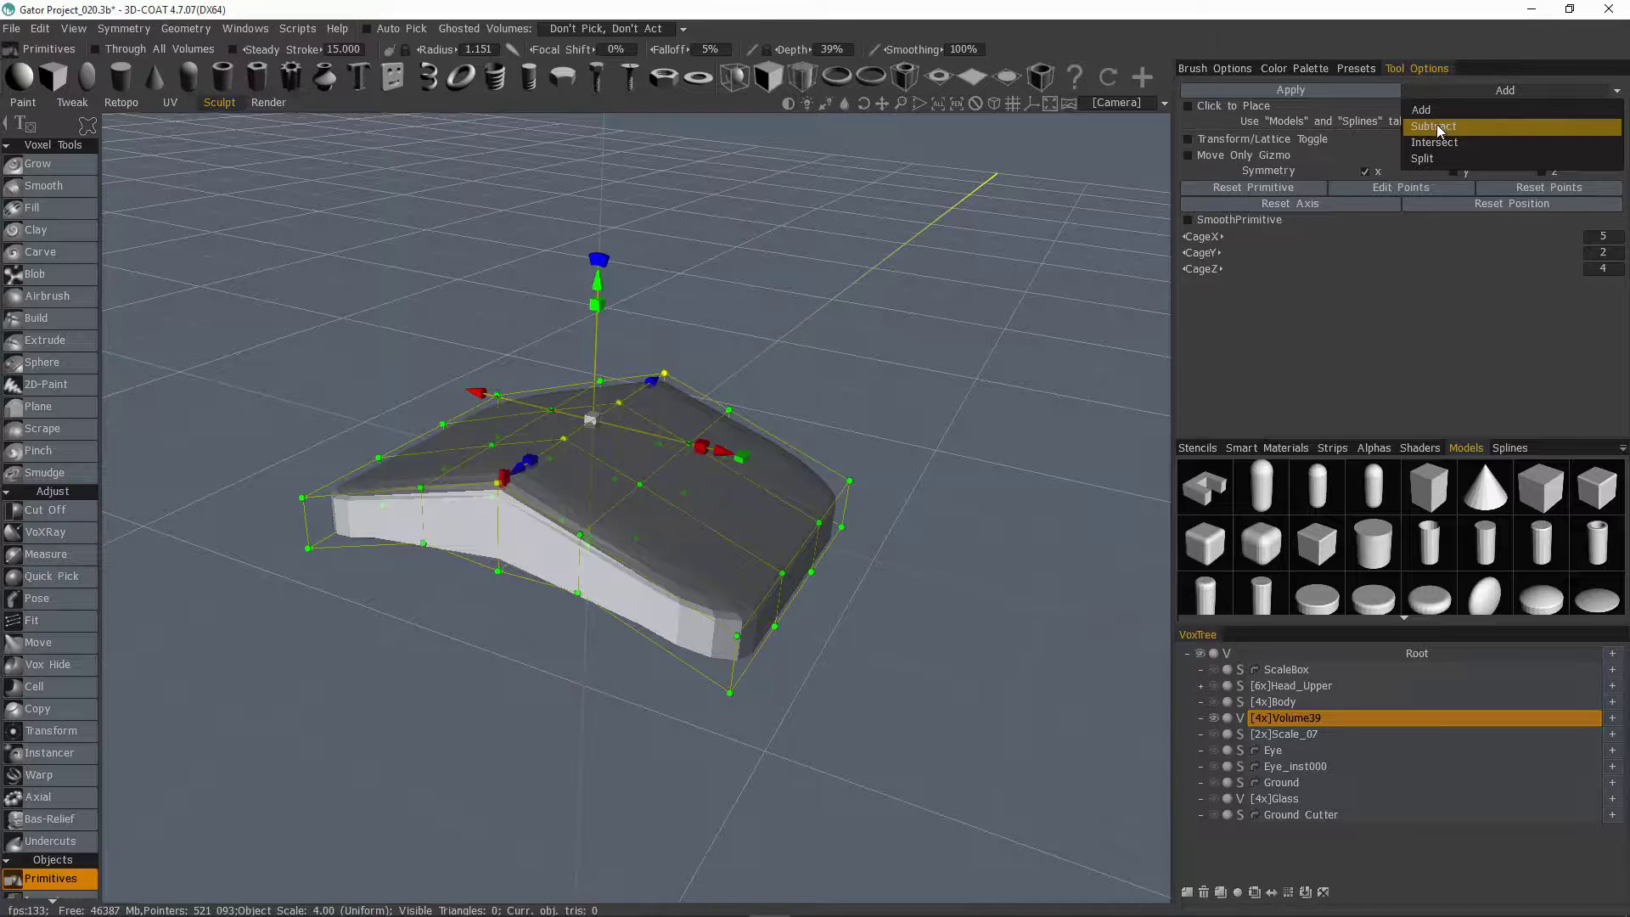
click(1490, 94)
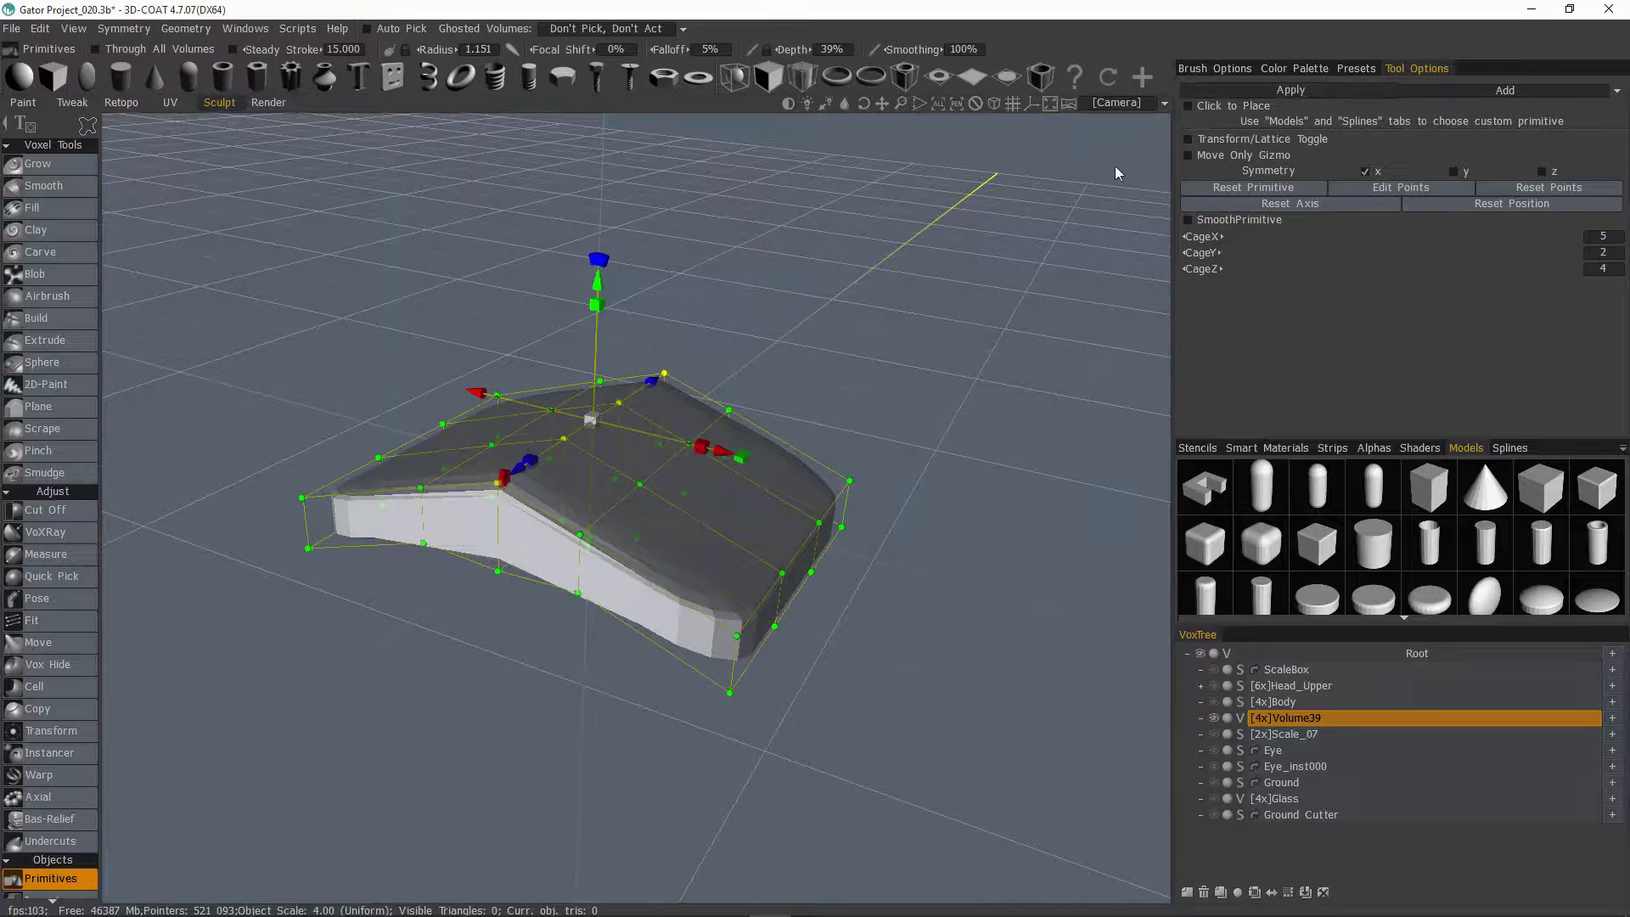
key(Return)
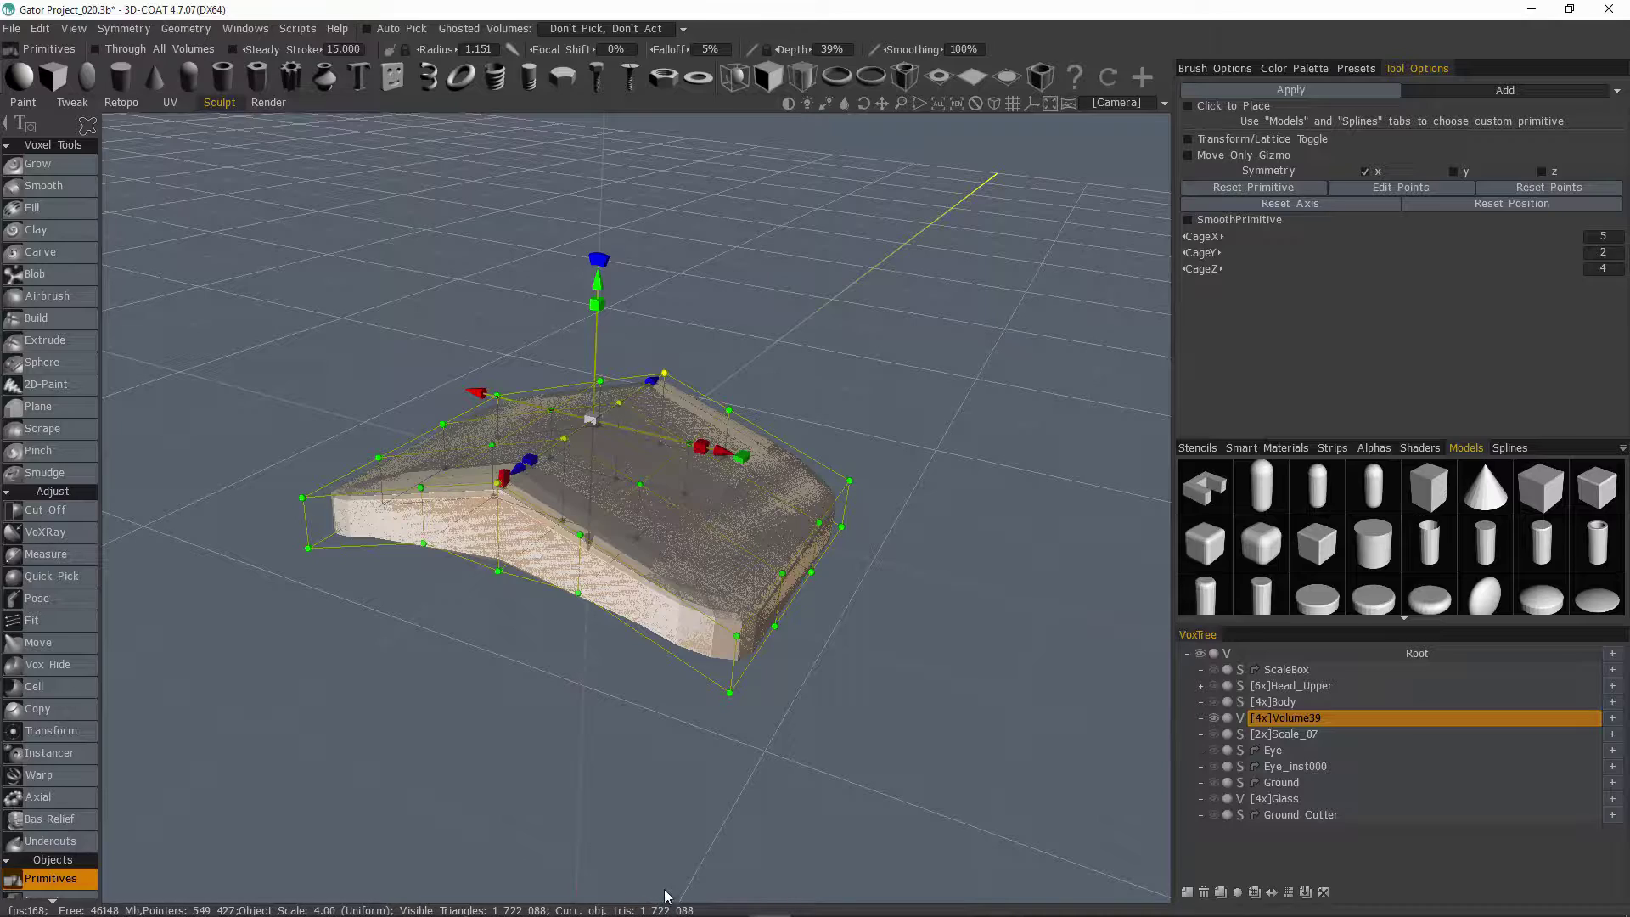
Step: Switch to the voxel Grow tool and soften the whole scale with the Smooth All command
click(60, 169)
drag(360, 439, 450, 514)
click(74, 29)
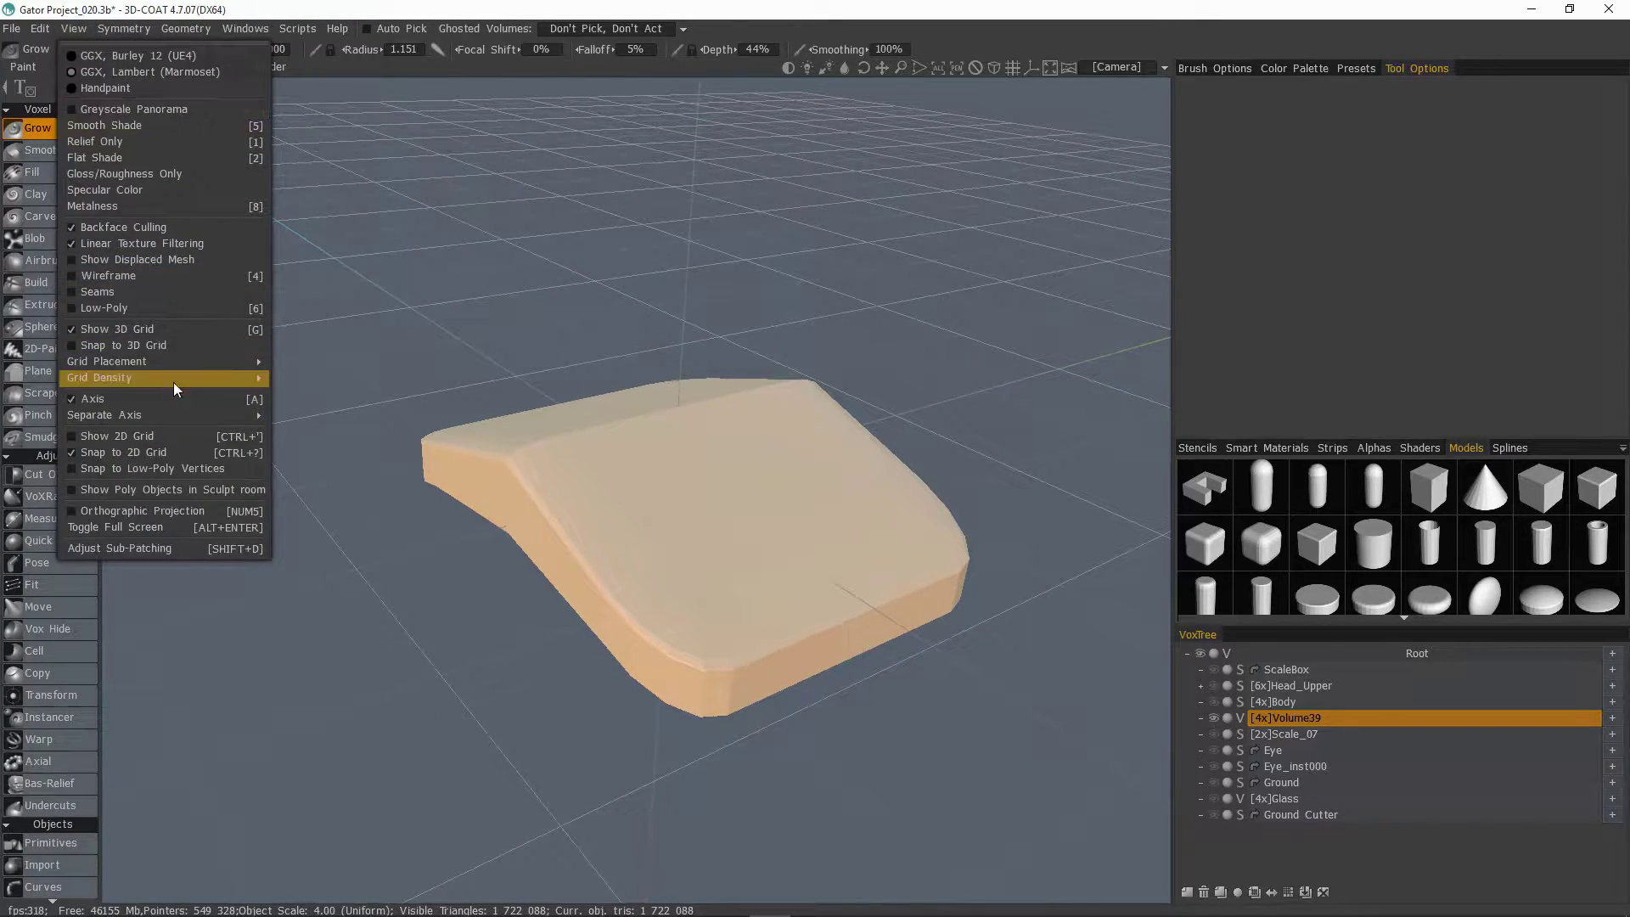
mouse_move(783, 488)
alt+mouse_down()
mouse_move(803, 534)
mouse_move(604, 489)
mouse_move(720, 625)
mouse_move(807, 691)
mouse_move(526, 638)
mouse_move(564, 655)
mouse_move(538, 619)
mouse_move(639, 649)
mouse_move(557, 499)
mouse_move(582, 419)
mouse_move(769, 296)
alt+mouse_up()
scroll(802, 533, up, 10)
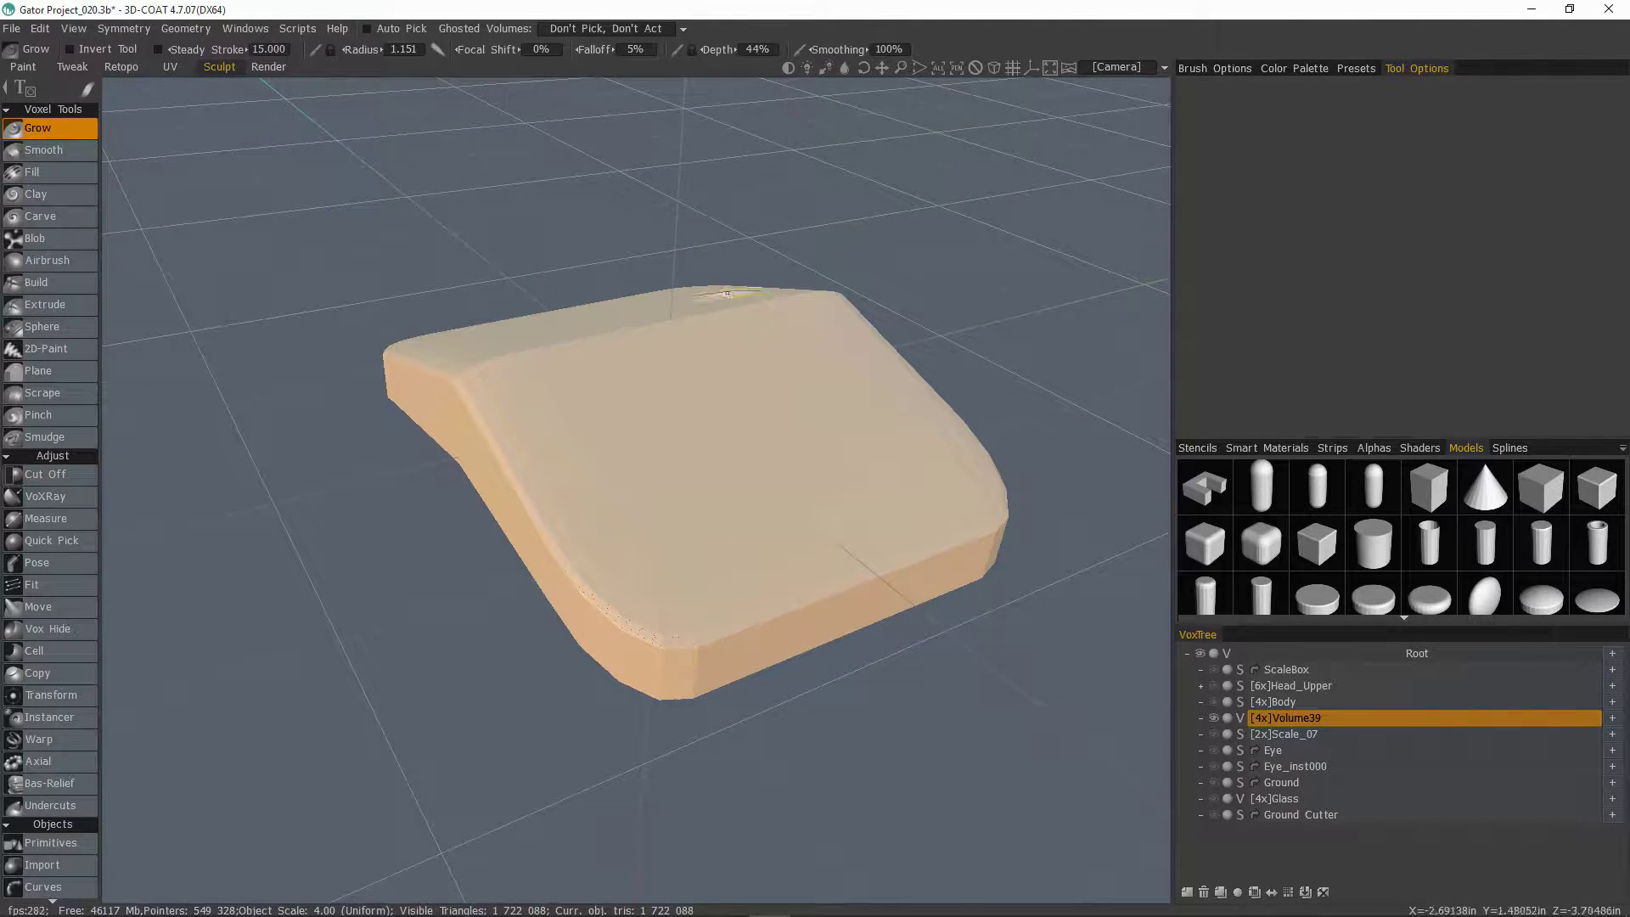
drag(561, 696, 147, 850)
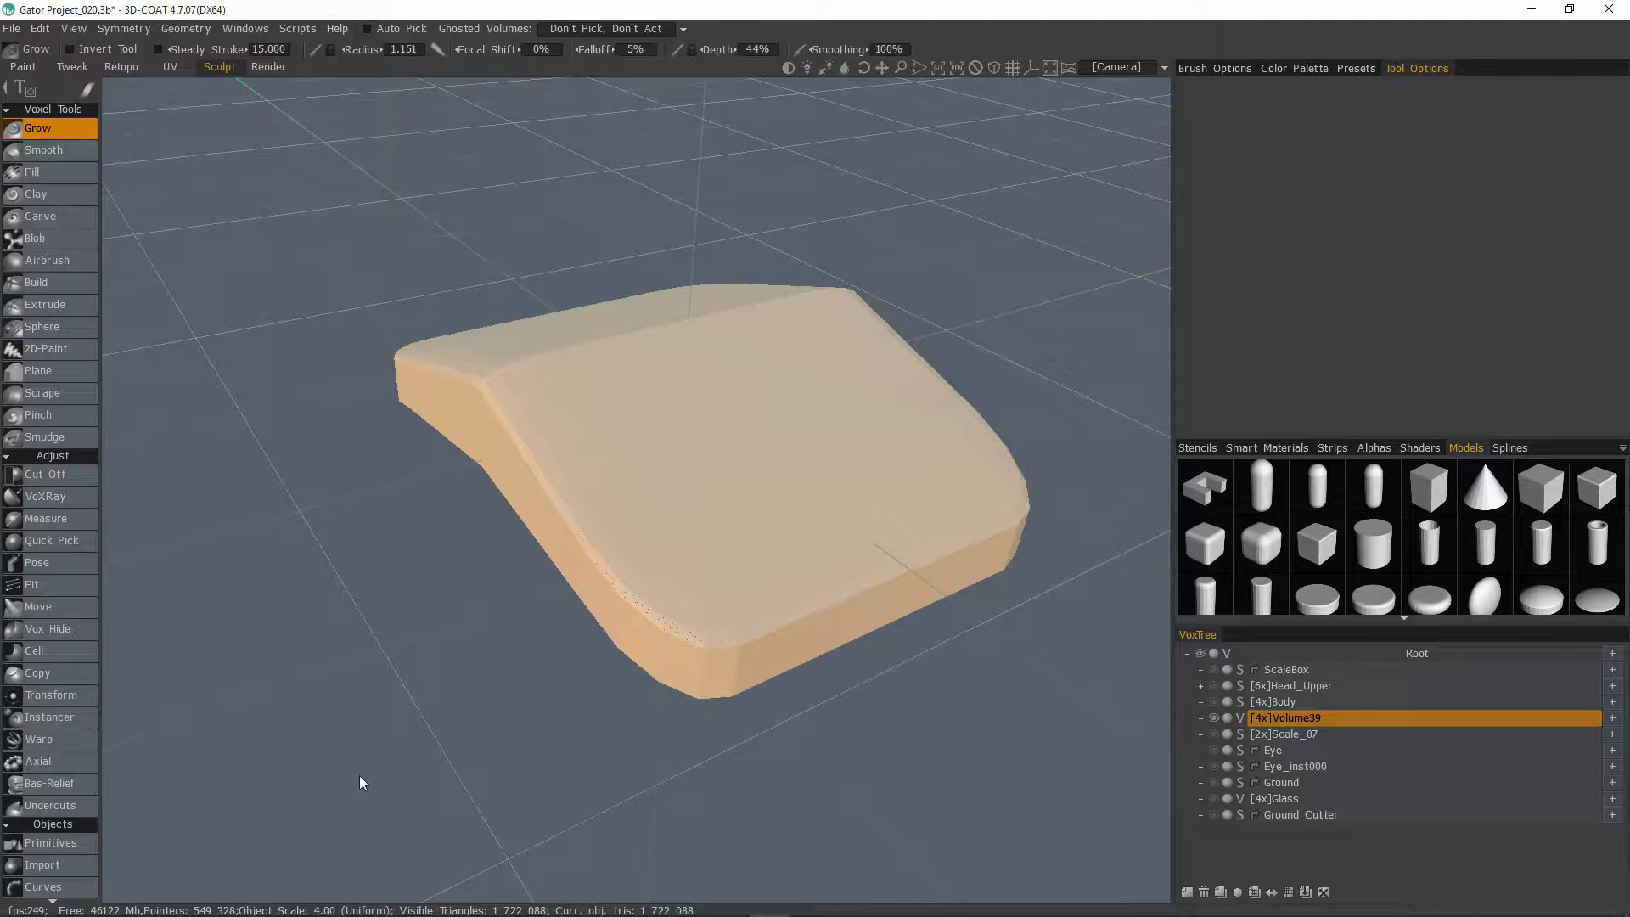
drag(92, 862, 155, 227)
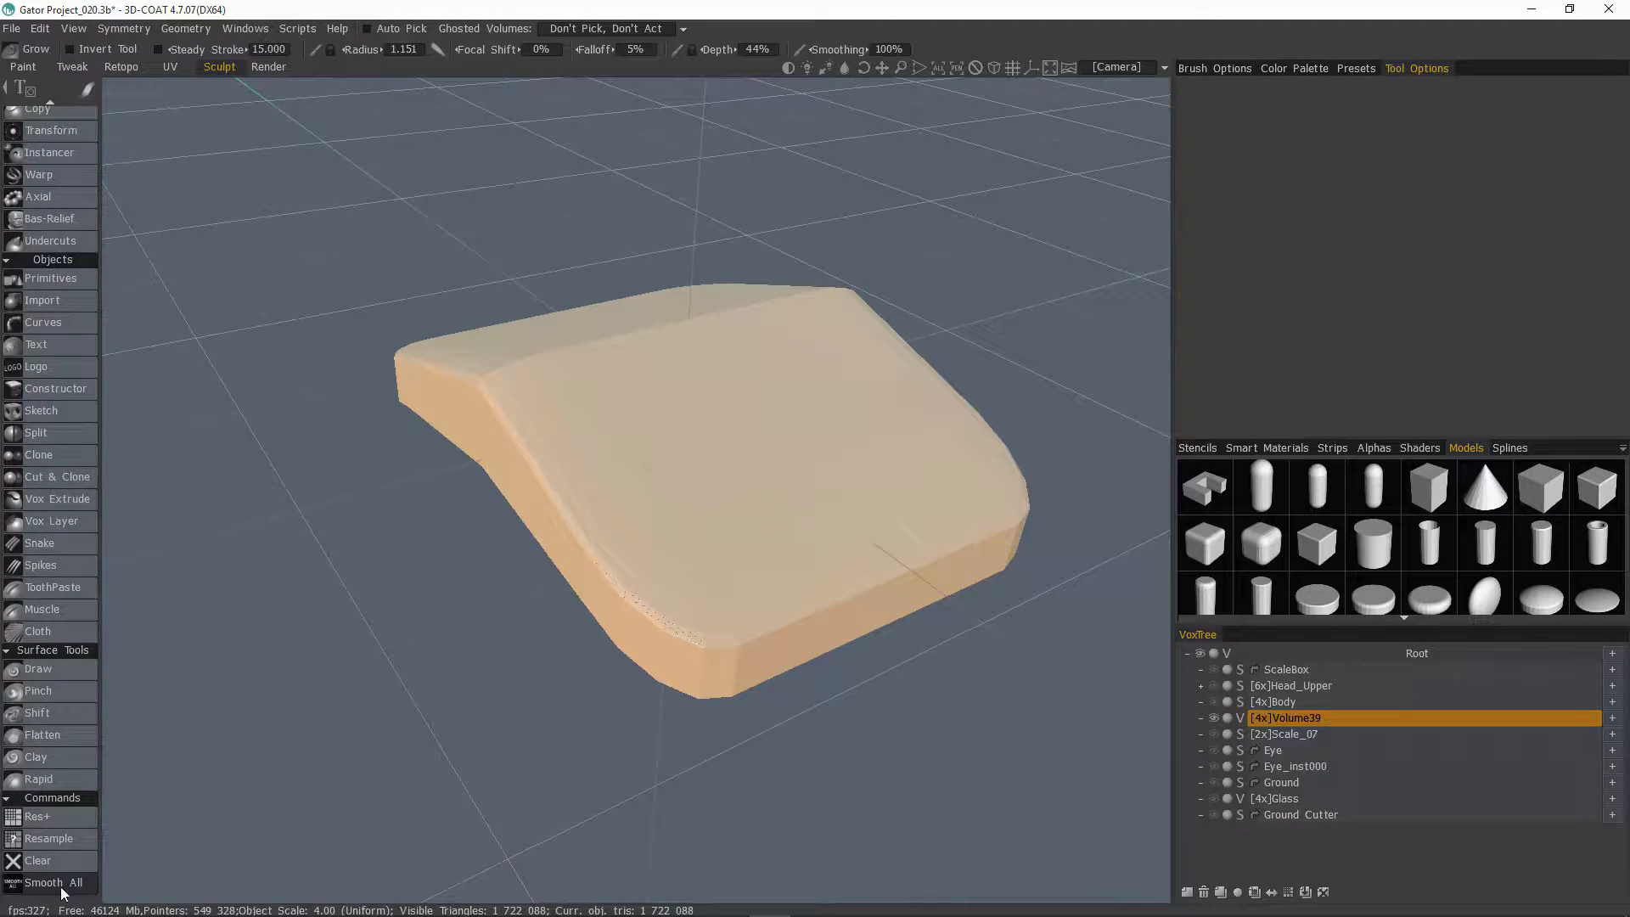
click(61, 886)
middle_drag(749, 628, 653, 627)
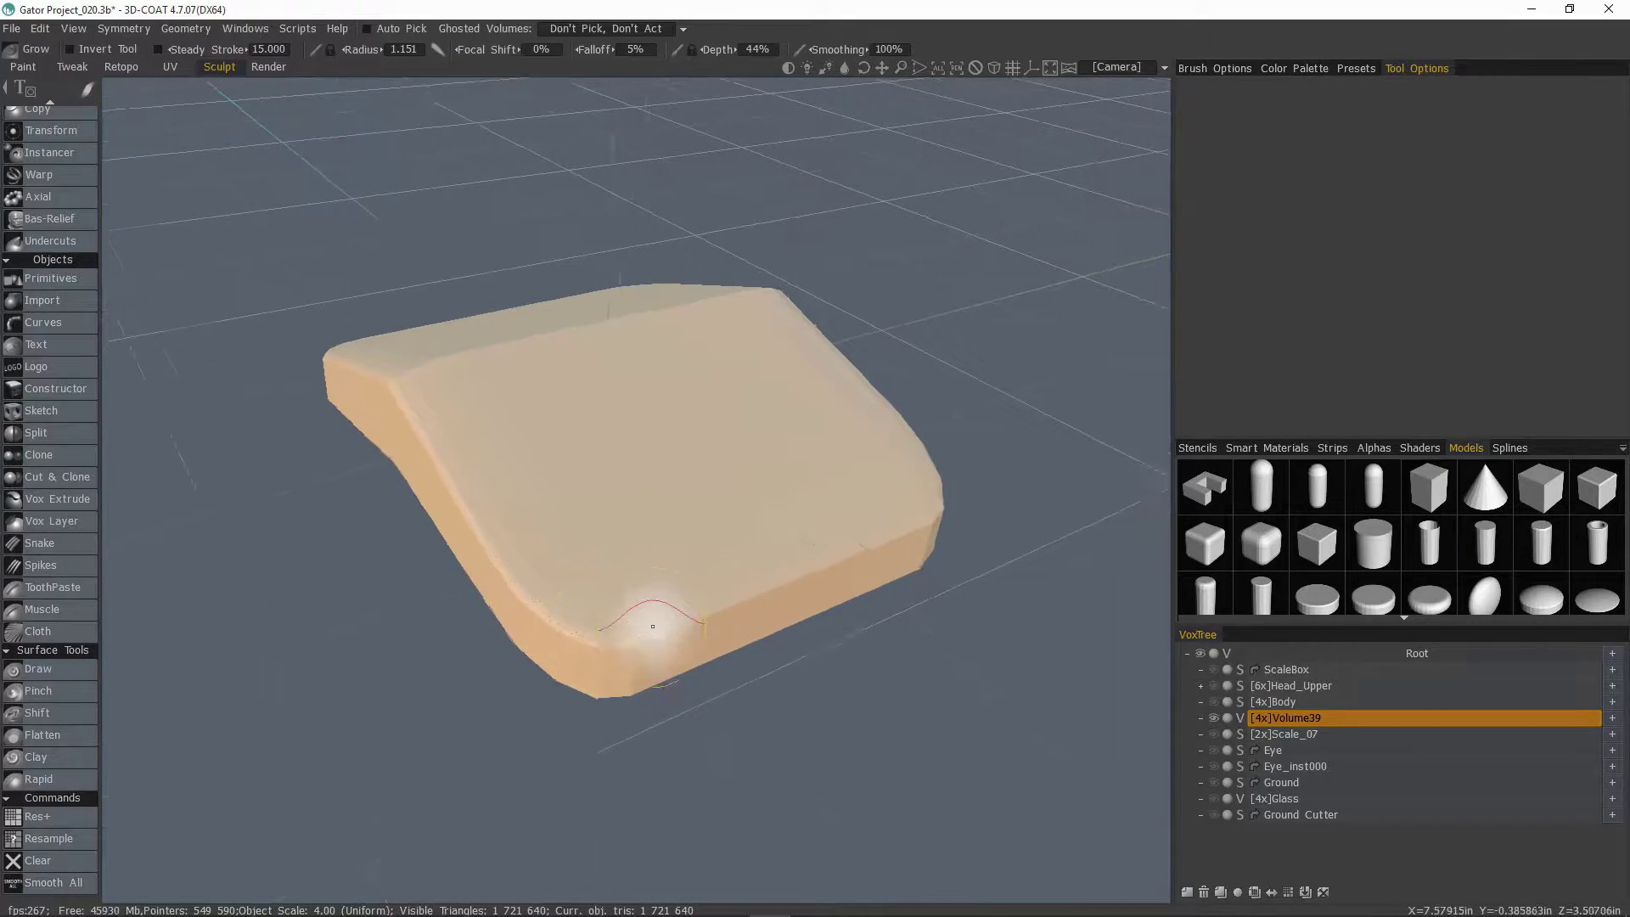
mouse_move(653, 627)
alt+mouse_down()
mouse_move(546, 673)
mouse_move(805, 691)
mouse_move(782, 665)
mouse_move(782, 686)
mouse_move(670, 673)
mouse_move(407, 564)
mouse_move(542, 582)
mouse_move(603, 539)
mouse_move(637, 645)
mouse_move(638, 629)
alt+mouse_up()
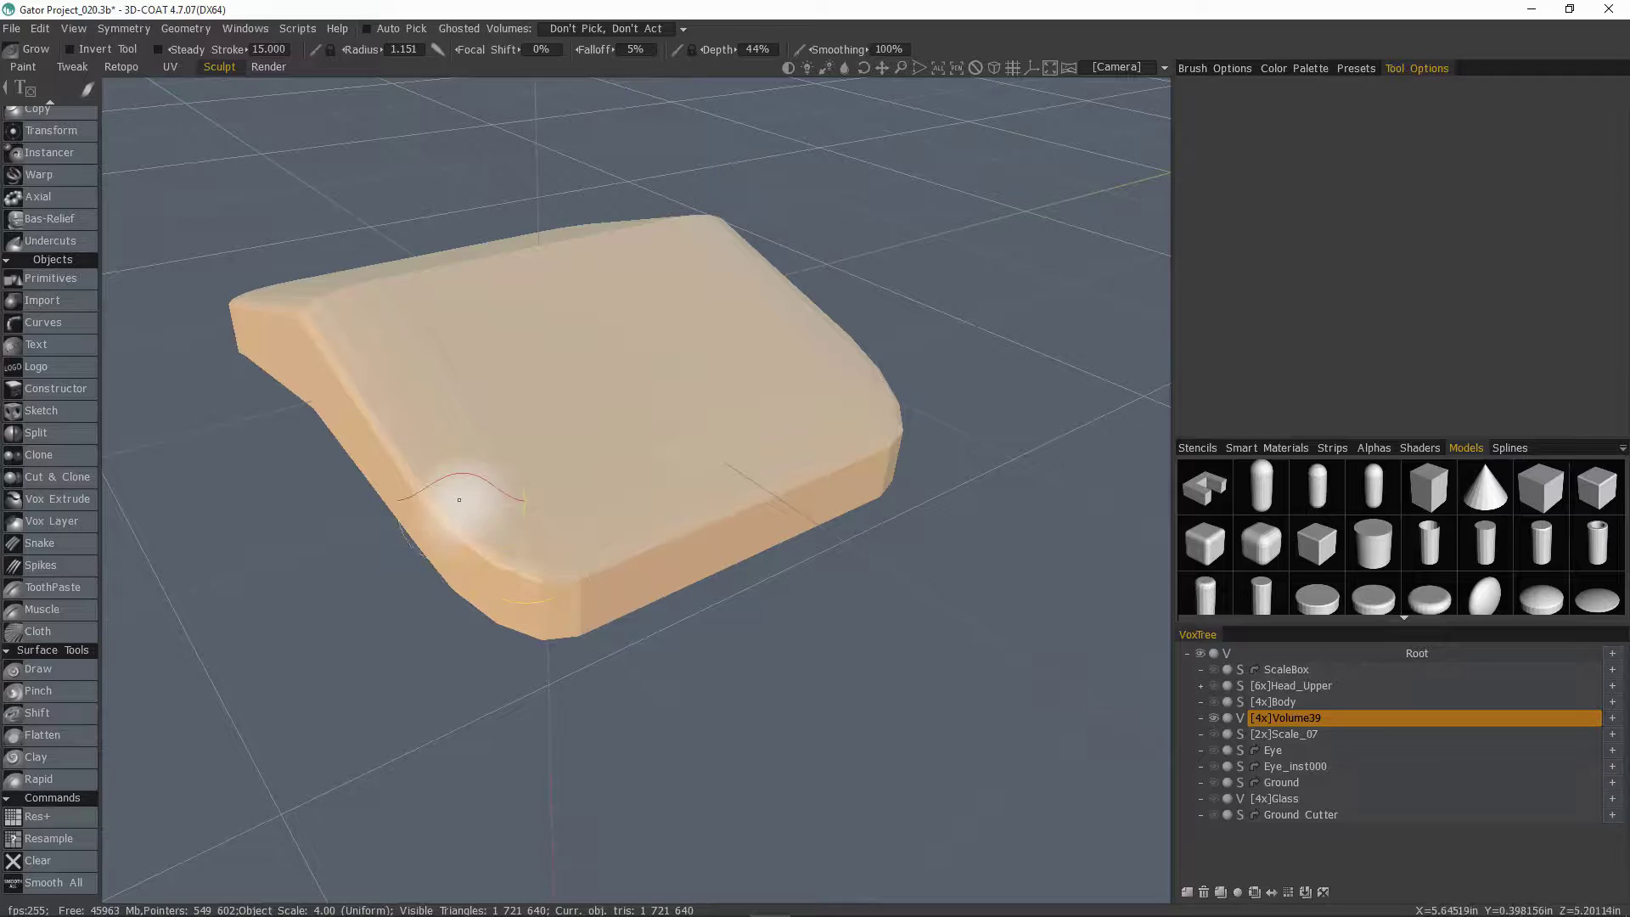
alt+drag(517, 557, 520, 586)
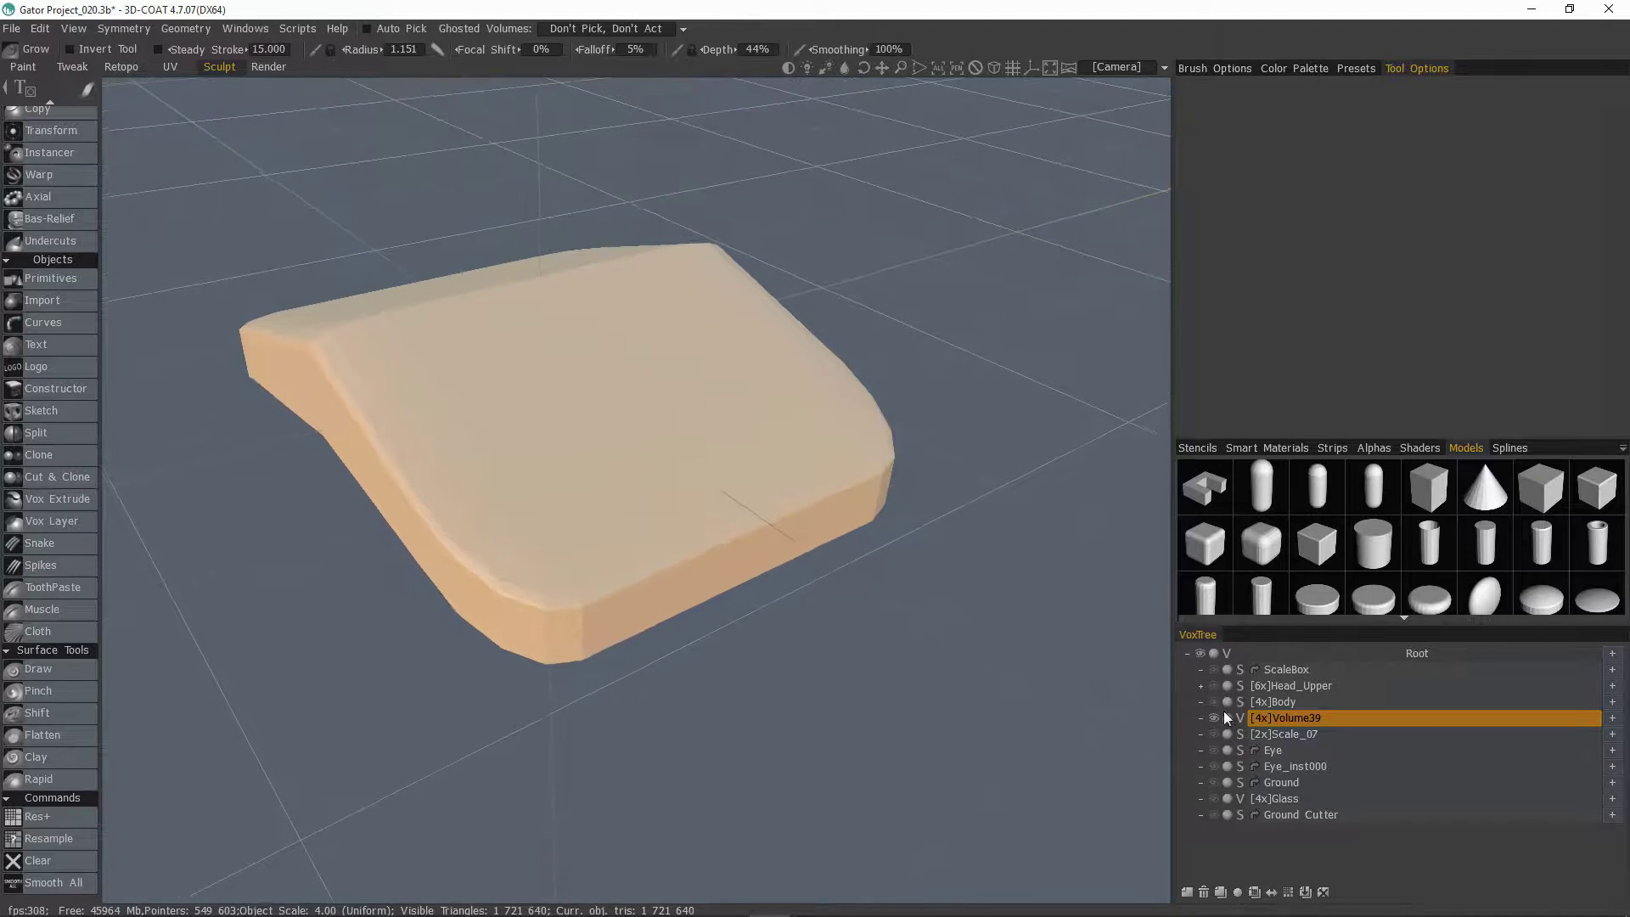
Step: Choose the soft round alpha with a small bright centre and work over the scale's front corner at brush radius 0.857
click(1376, 449)
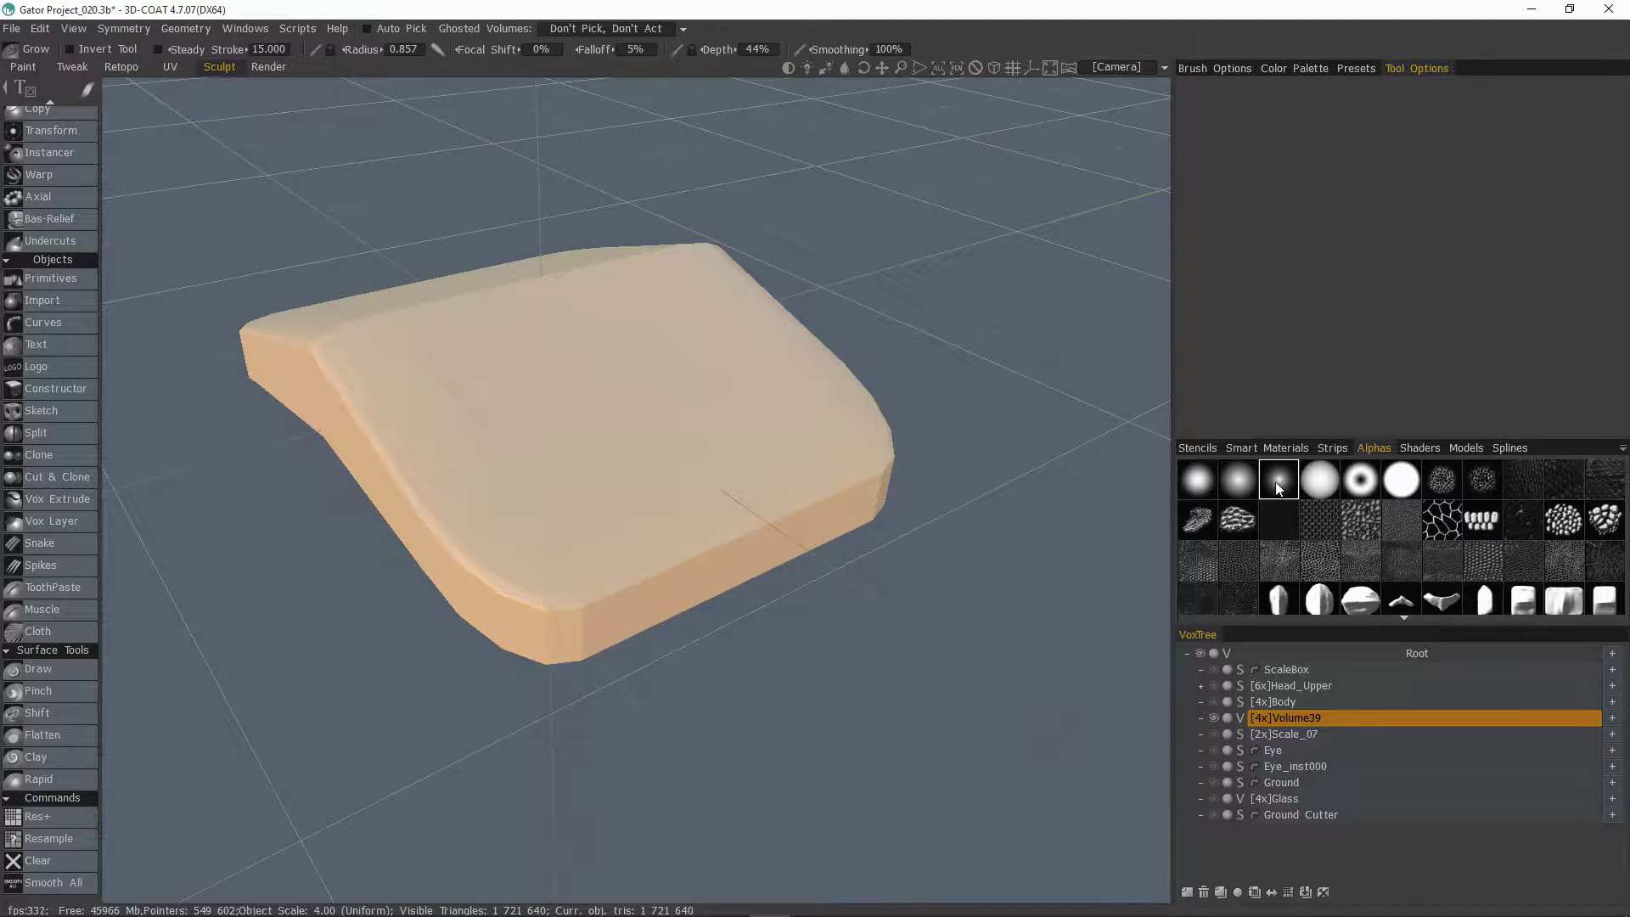
alt+drag(487, 484, 592, 515)
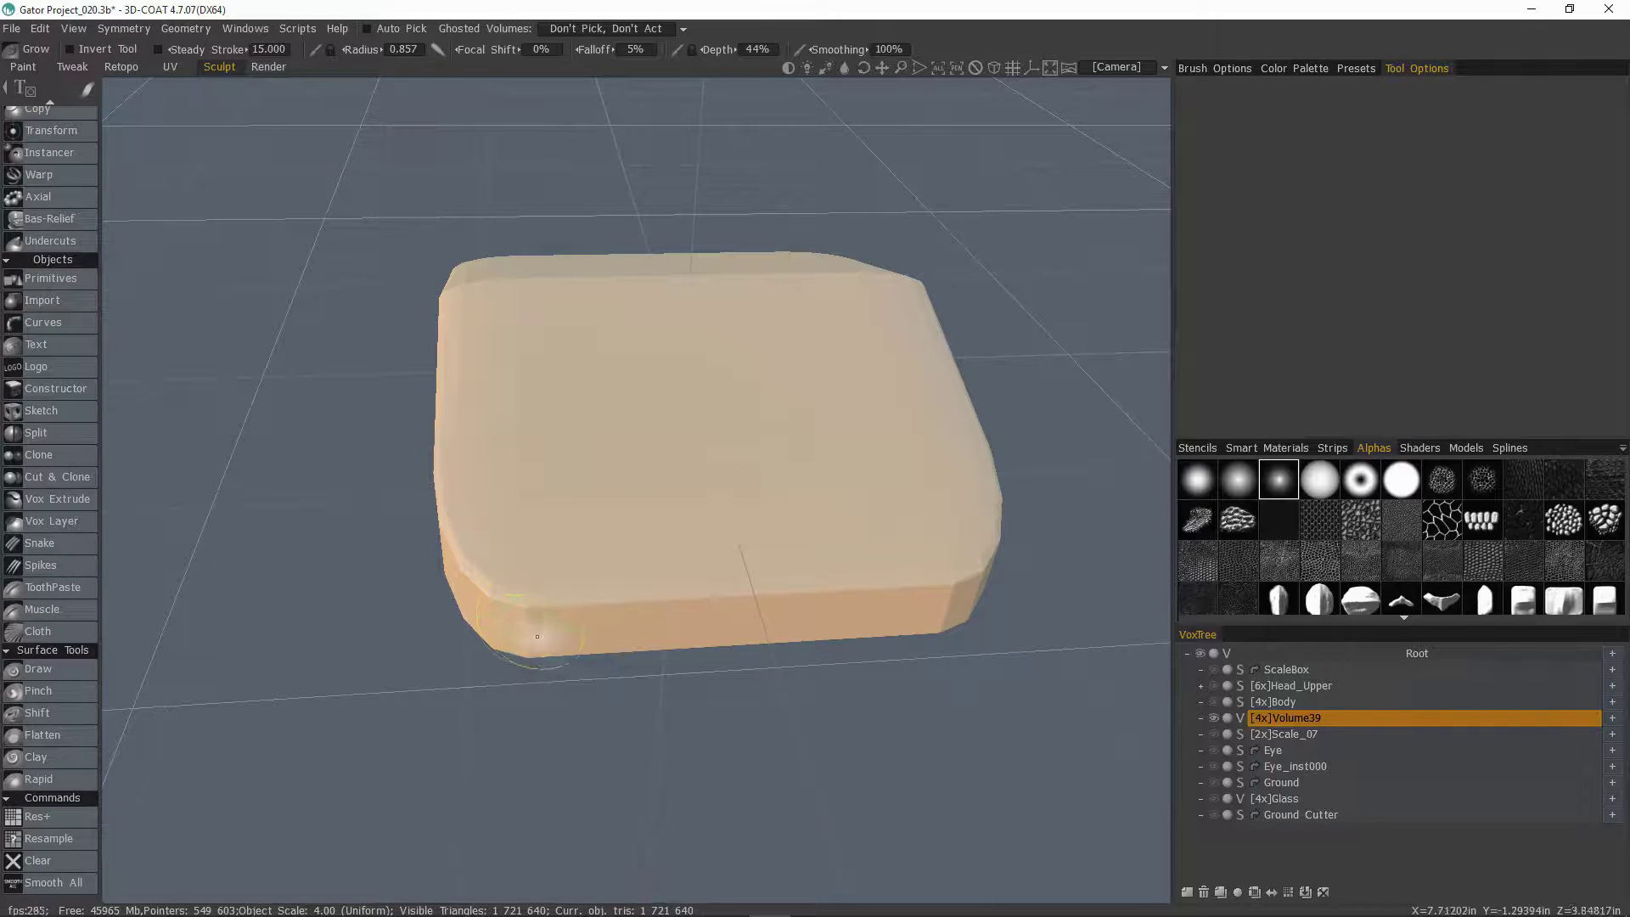
drag(540, 648, 479, 611)
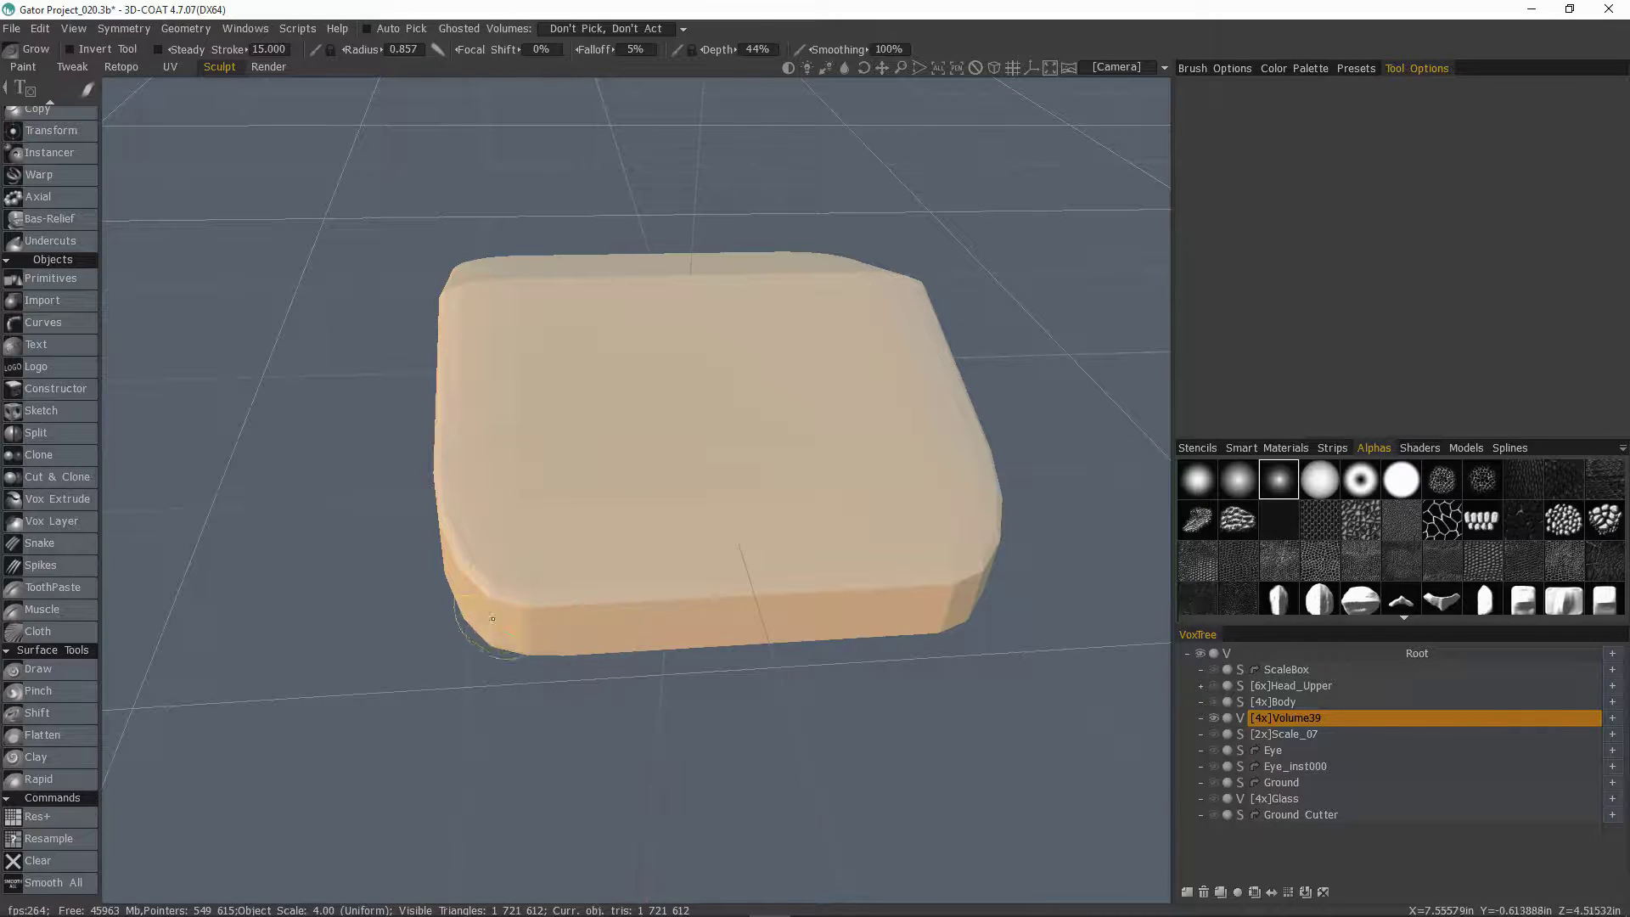
right_drag(487, 635, 455, 353)
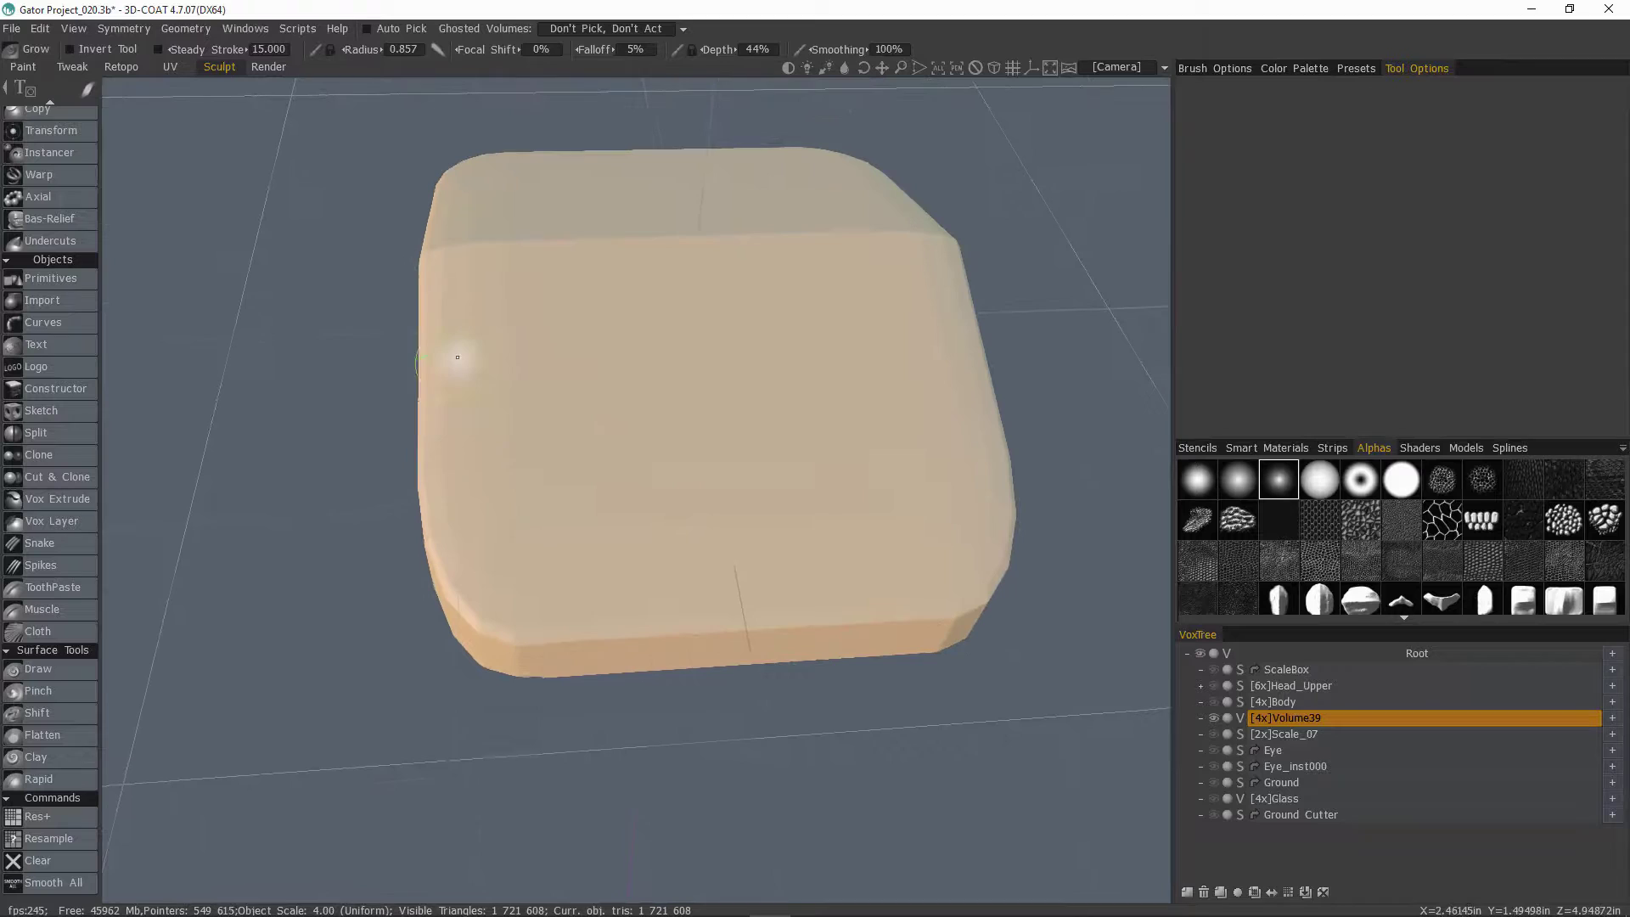
Step: Try tan and grey shaders on Volume39, and apply the olive-green one so the edges are easier to read
click(1419, 449)
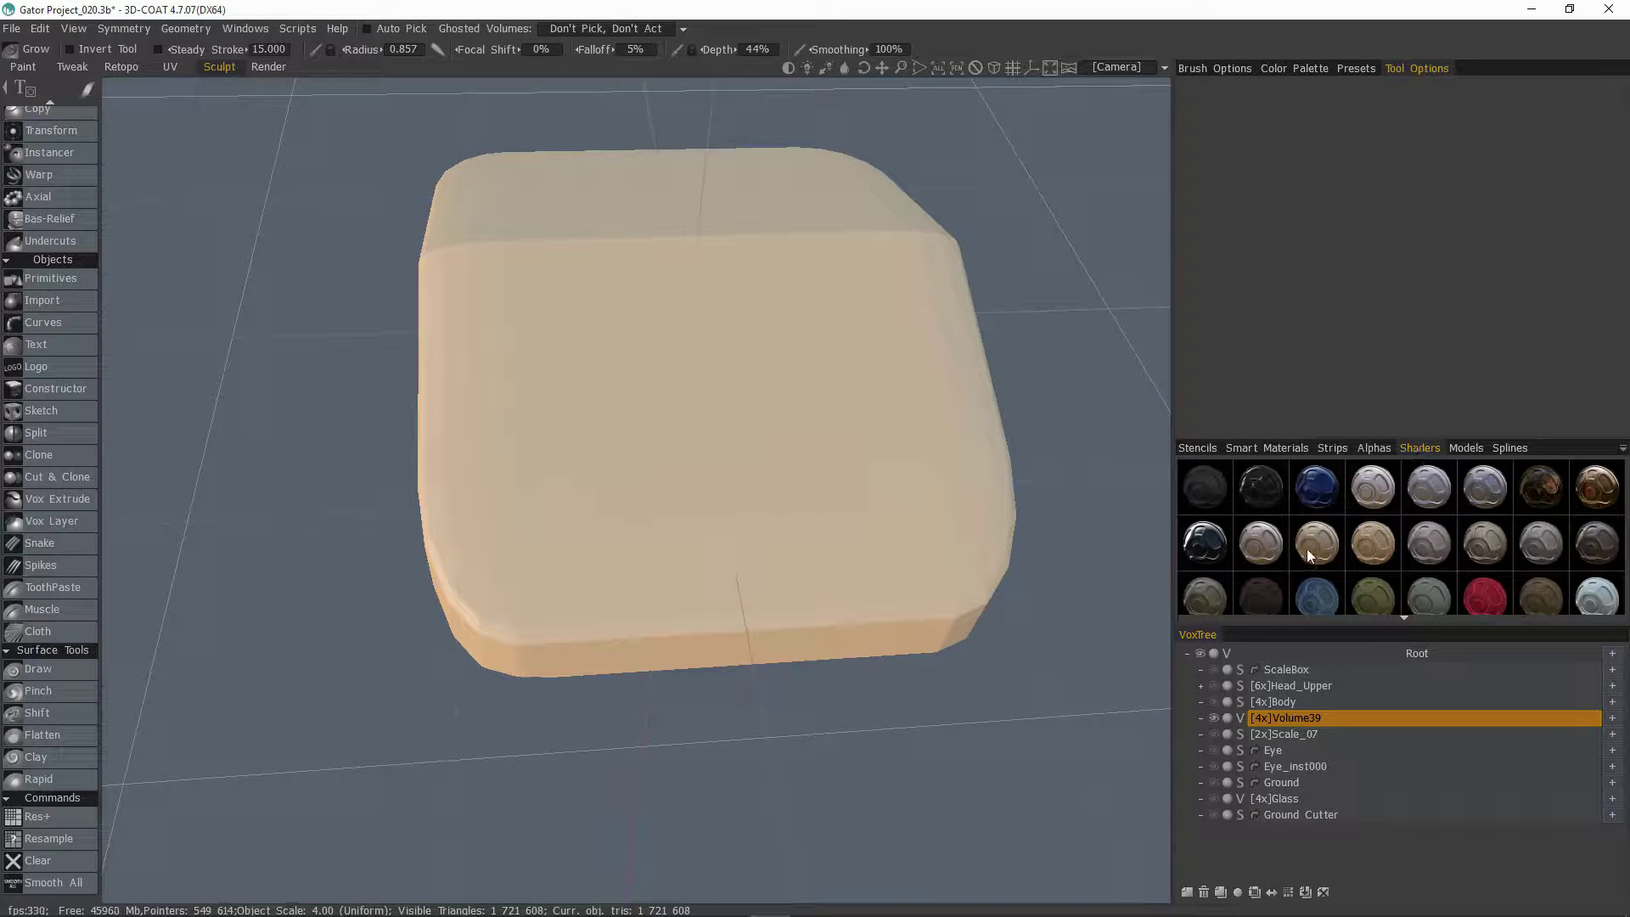
click(1367, 549)
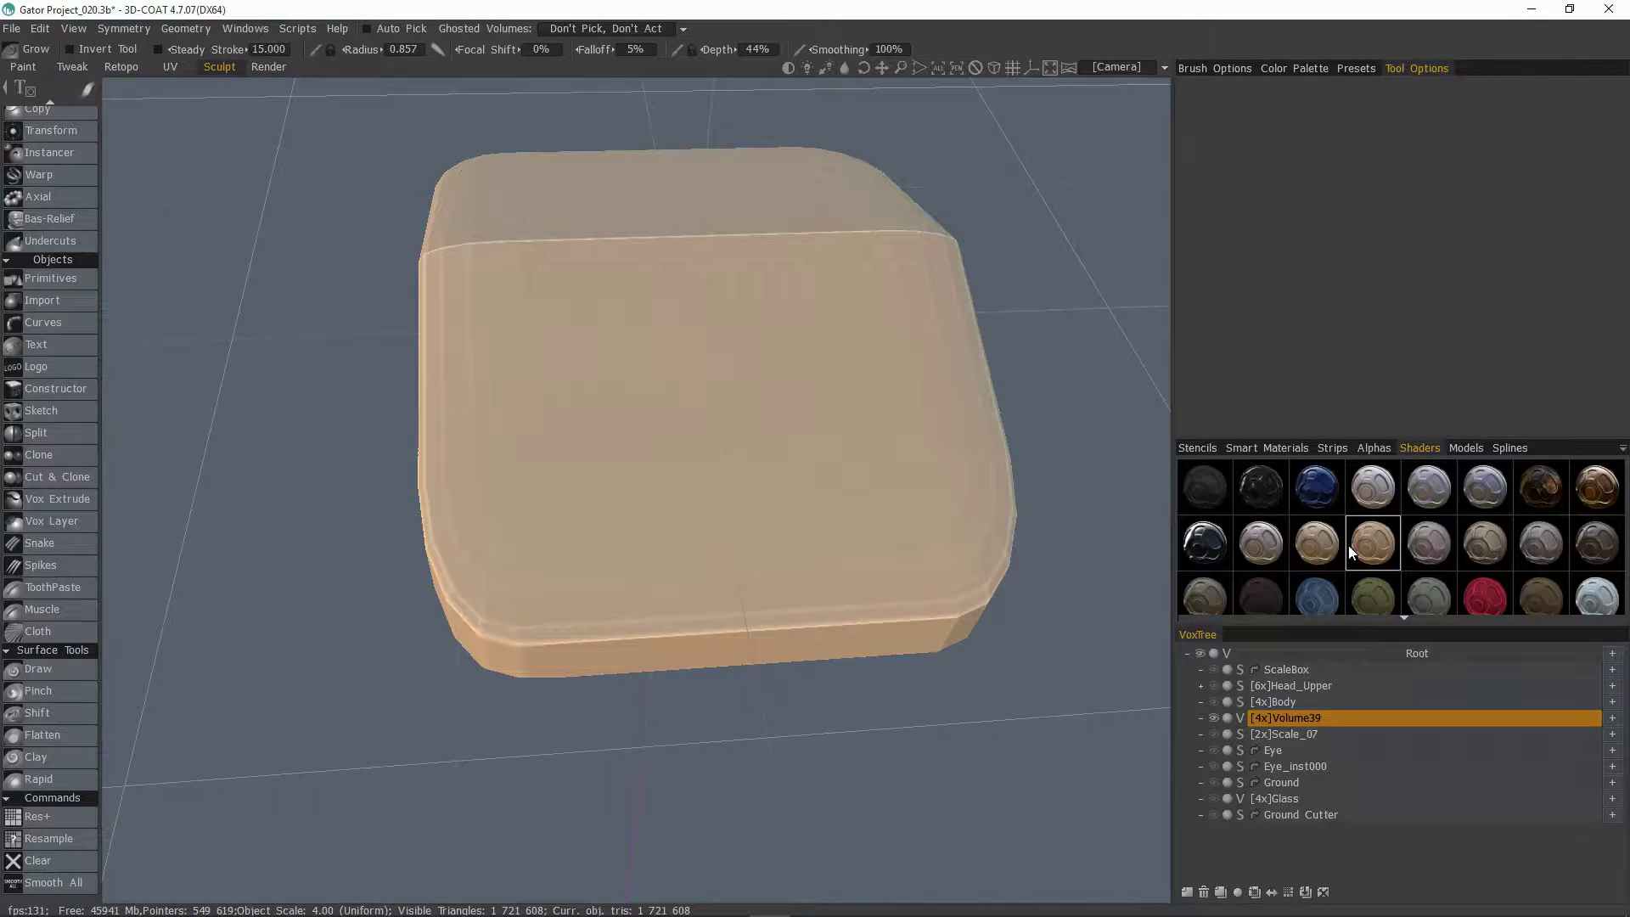
click(1306, 549)
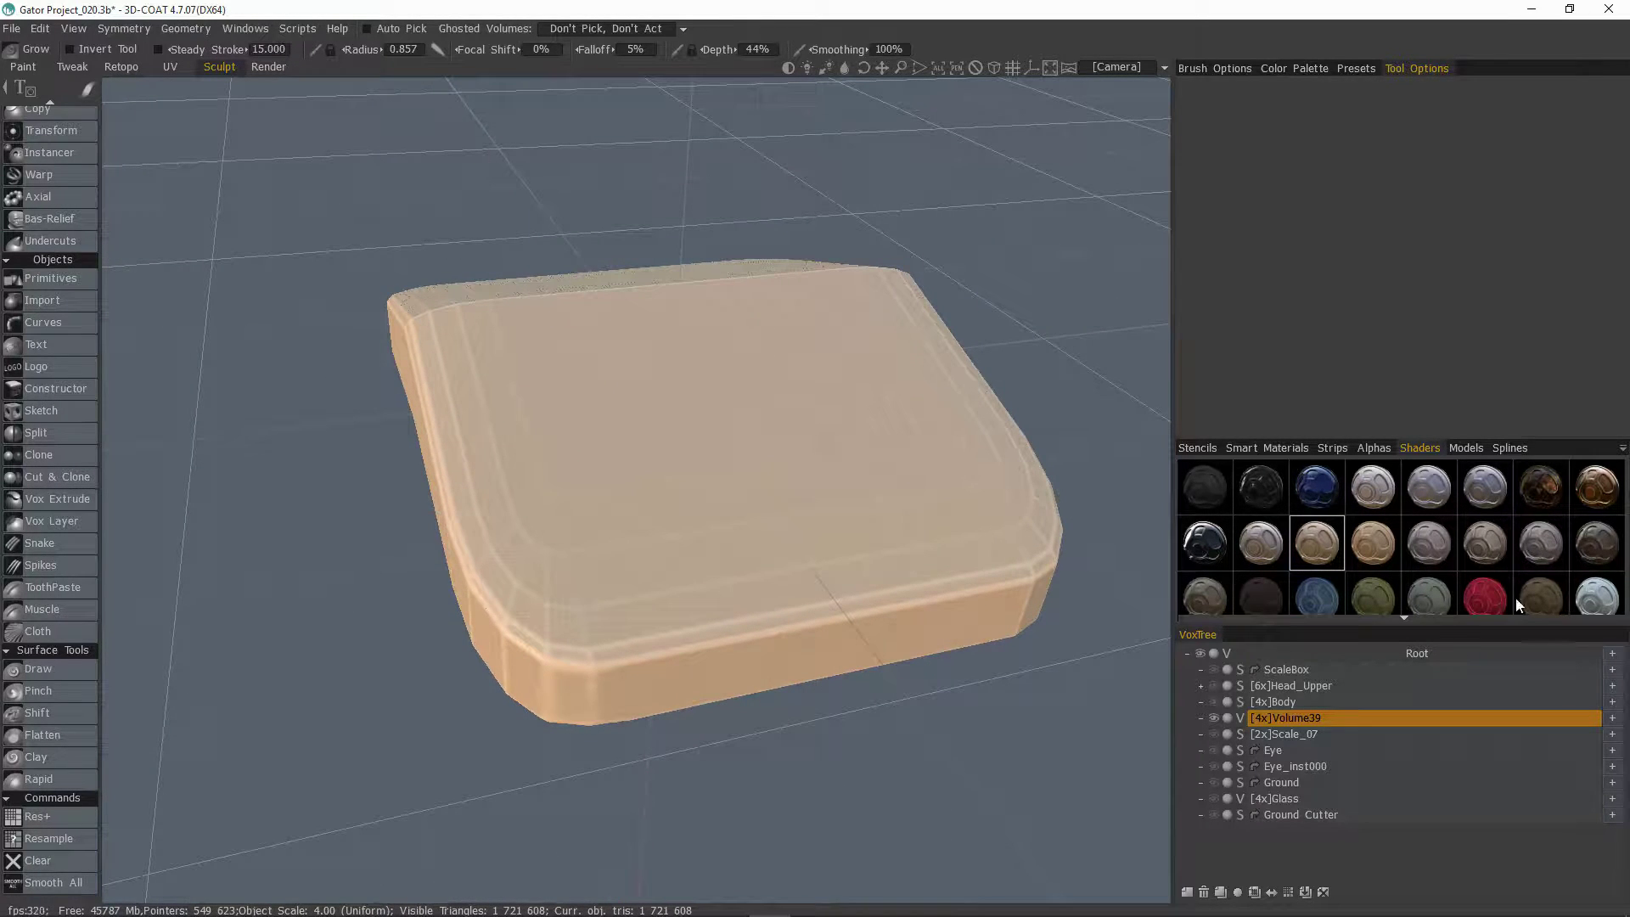
click(1539, 549)
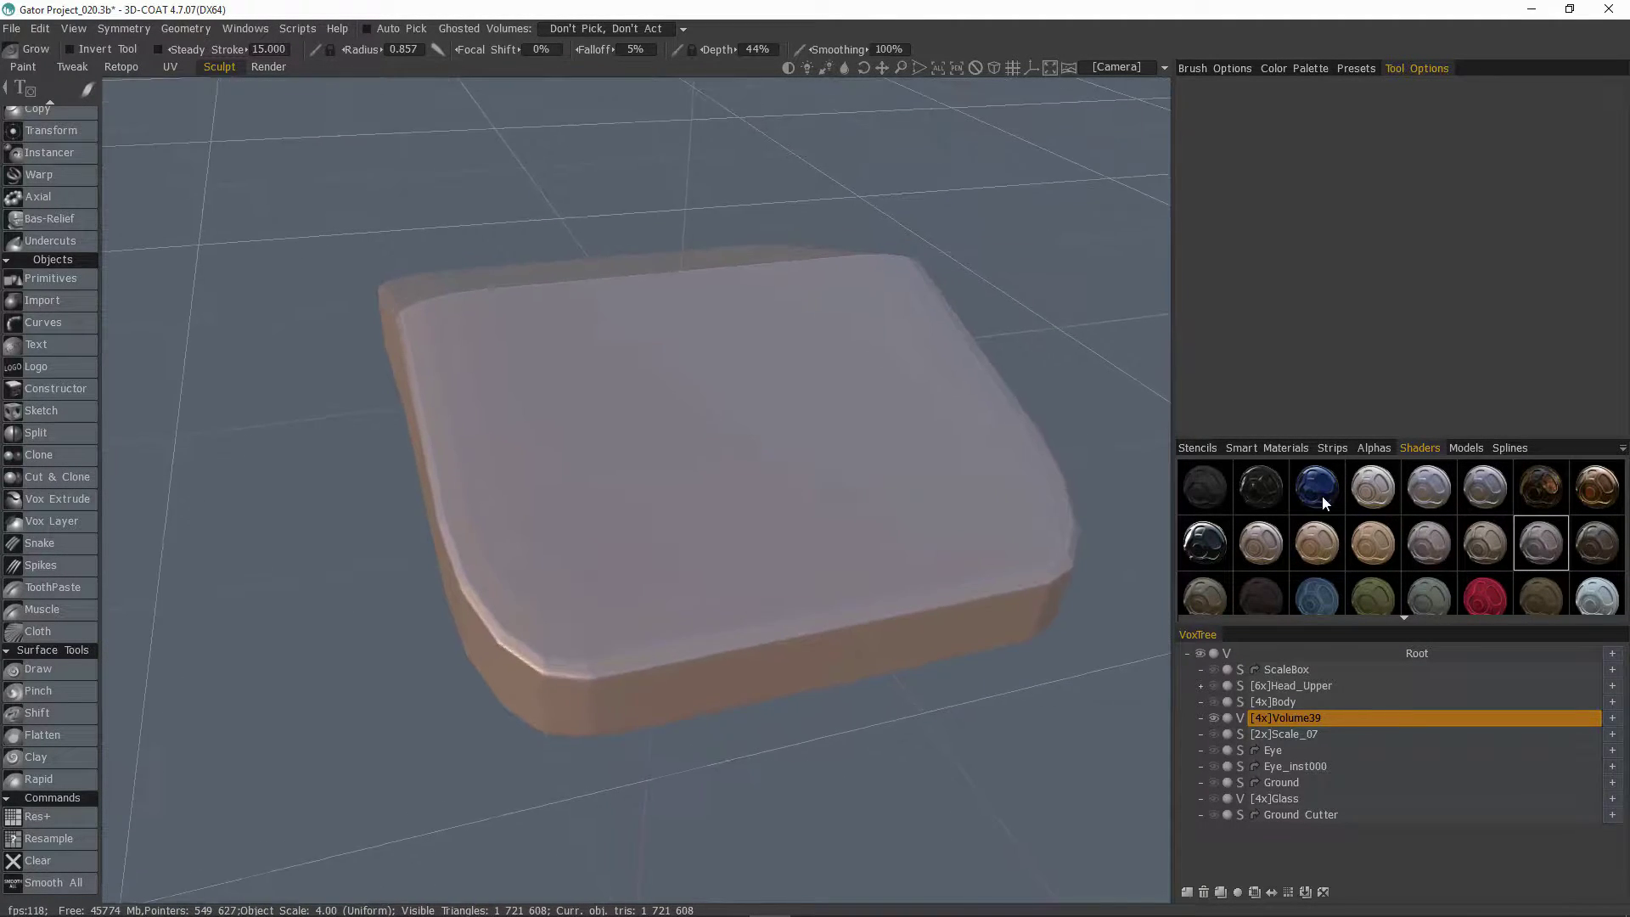
alt+drag(574, 545, 576, 533)
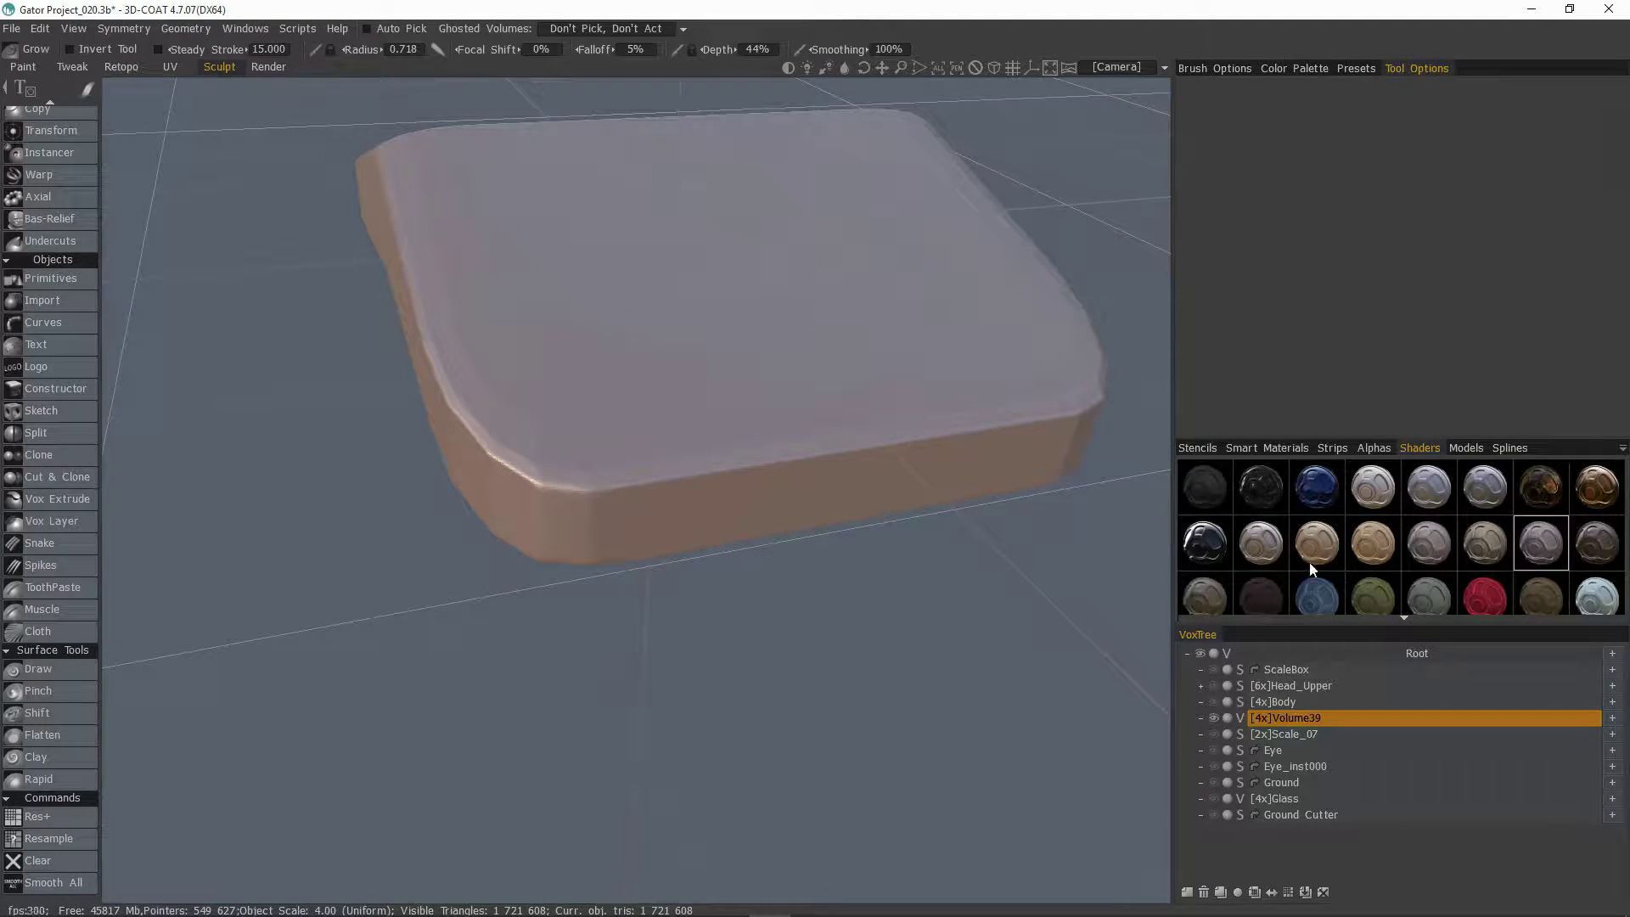
scroll(1309, 562, down, 3)
click(1374, 583)
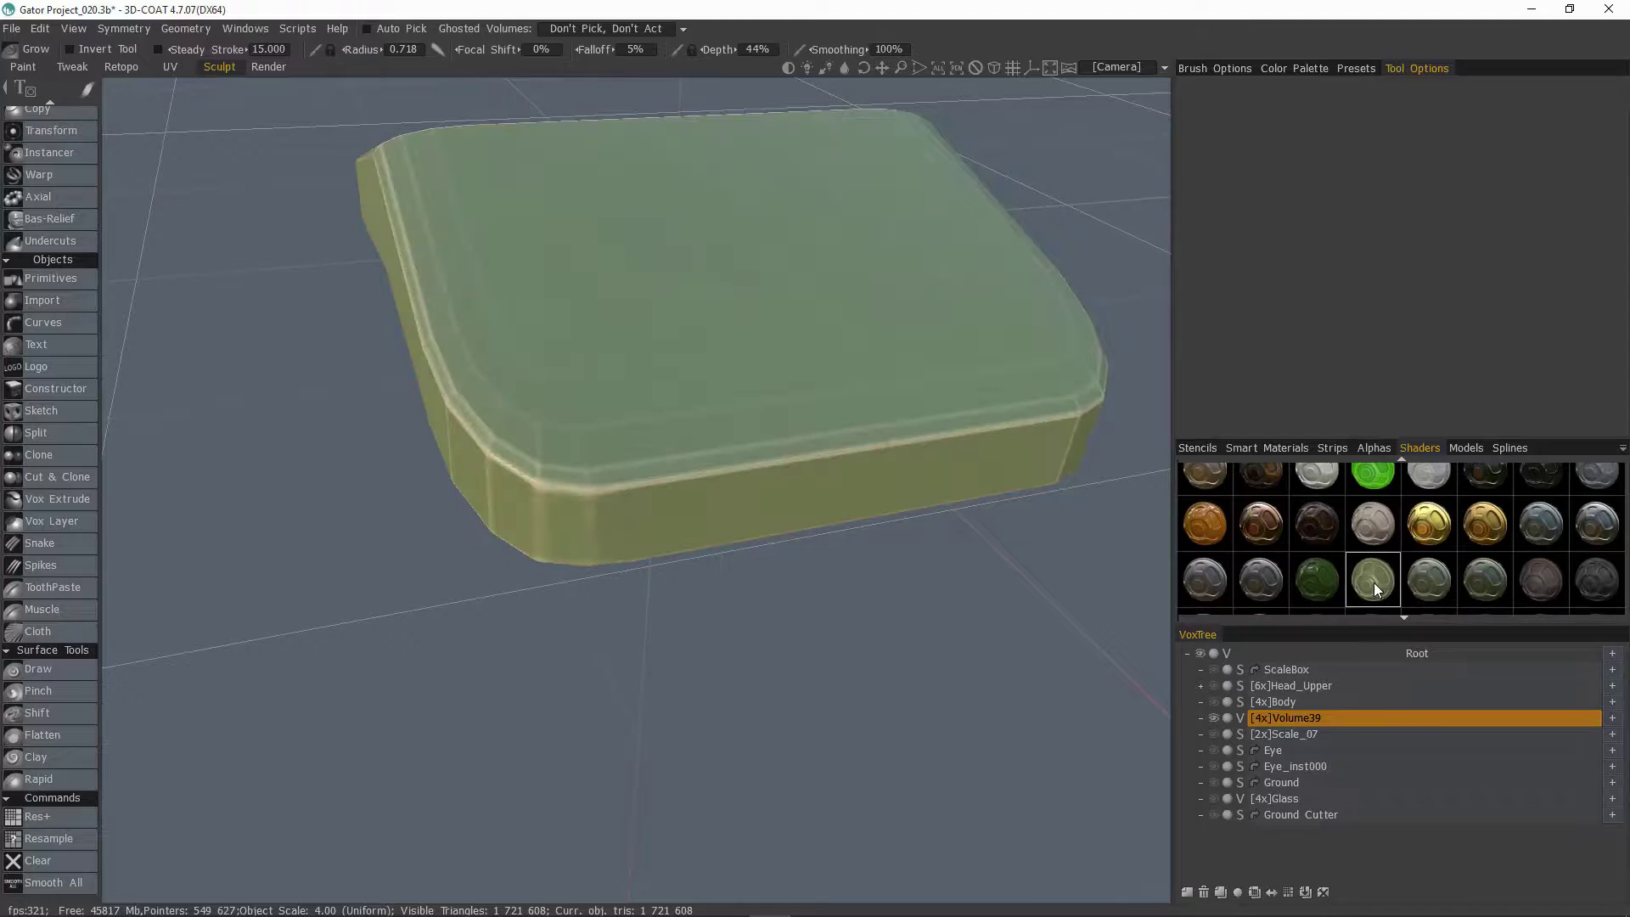
Step: Smooth the scale's front corner and the hard rim around its upper face with brush strokes
alt+drag(509, 496, 553, 509)
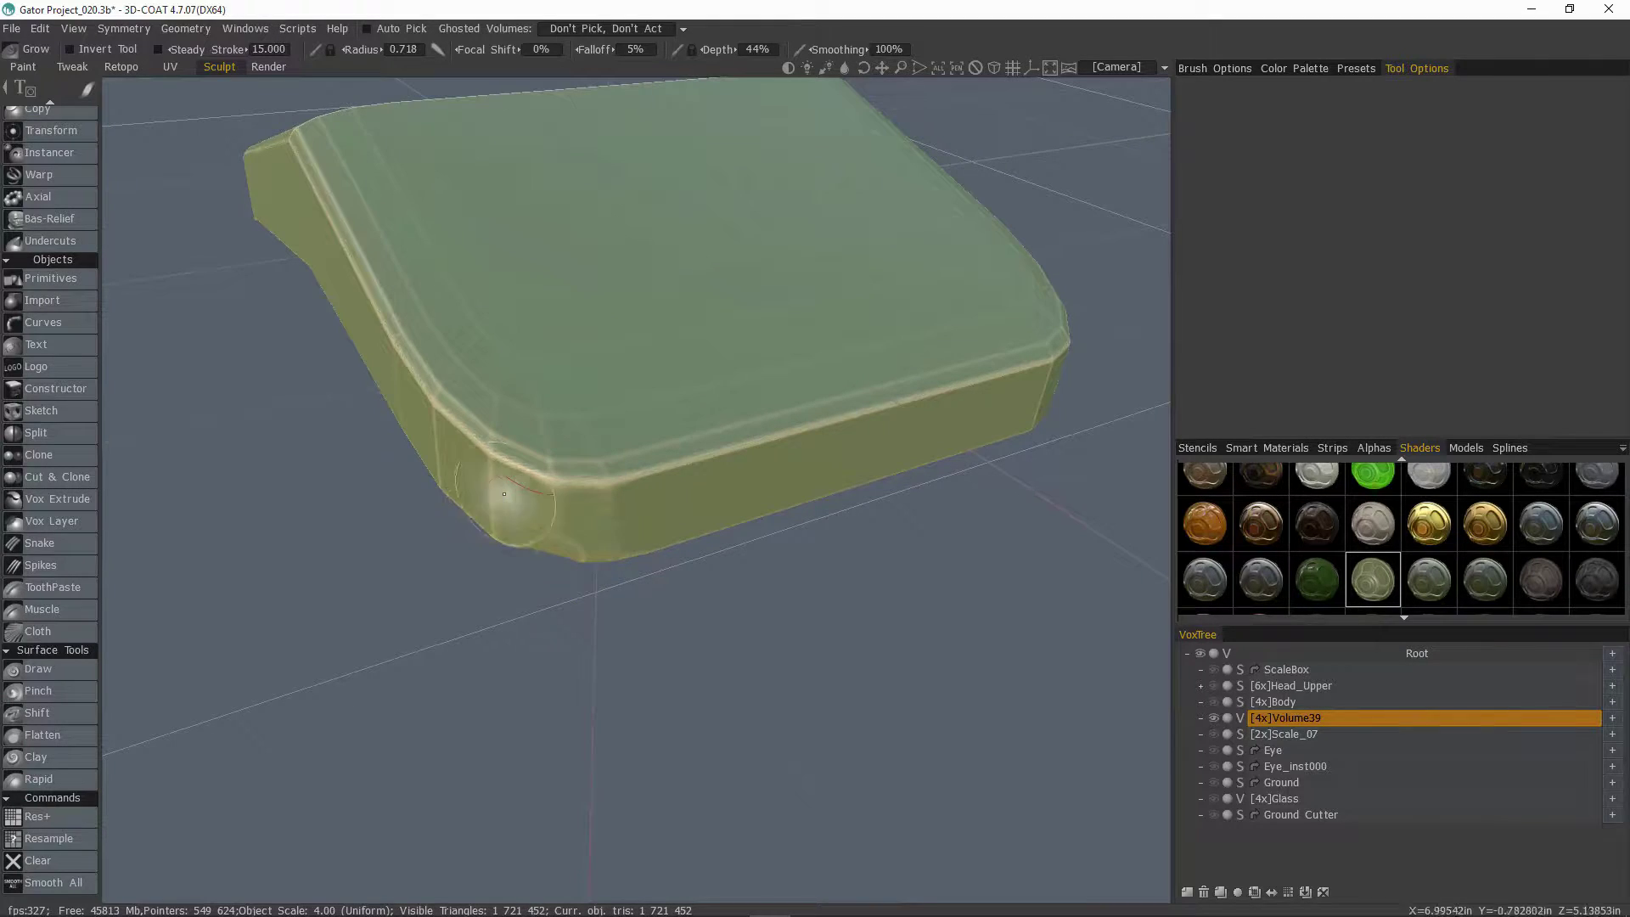
mouse_move(509, 497)
alt+mouse_down()
mouse_move(470, 390)
mouse_move(586, 484)
mouse_move(569, 458)
mouse_move(664, 495)
mouse_move(533, 408)
mouse_move(636, 428)
alt+mouse_up()
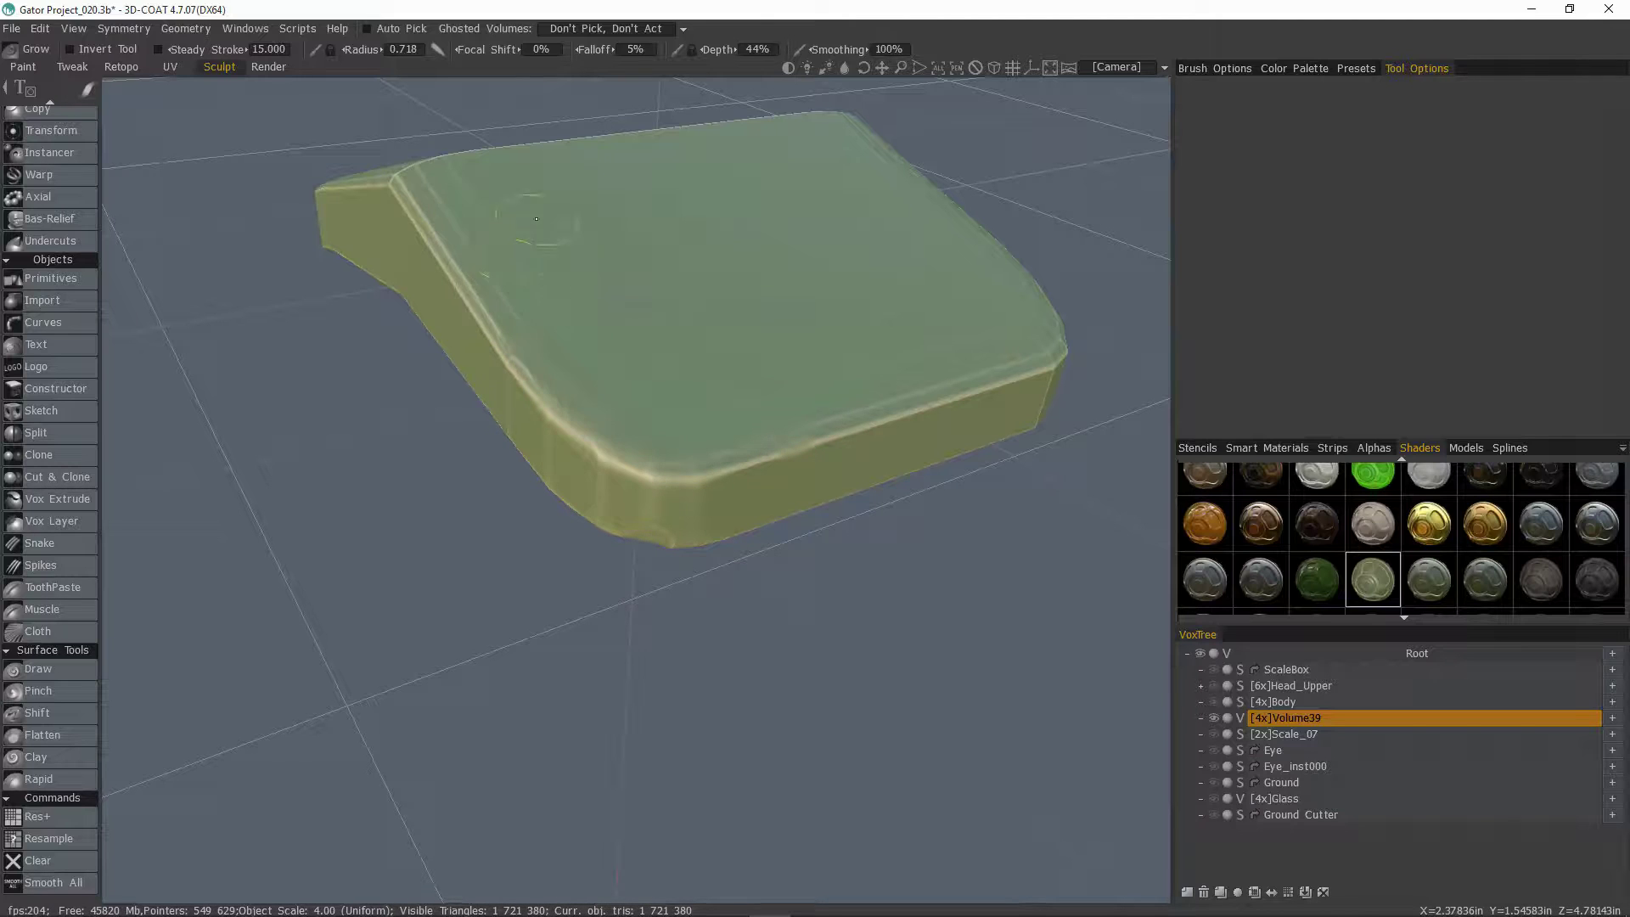
mouse_move(571, 425)
shift+mouse_down()
mouse_move(597, 487)
mouse_move(694, 400)
mouse_move(553, 410)
shift+mouse_up()
mouse_move(643, 367)
alt+mouse_down()
mouse_move(582, 264)
mouse_move(594, 486)
mouse_move(575, 473)
mouse_move(794, 415)
alt+mouse_up()
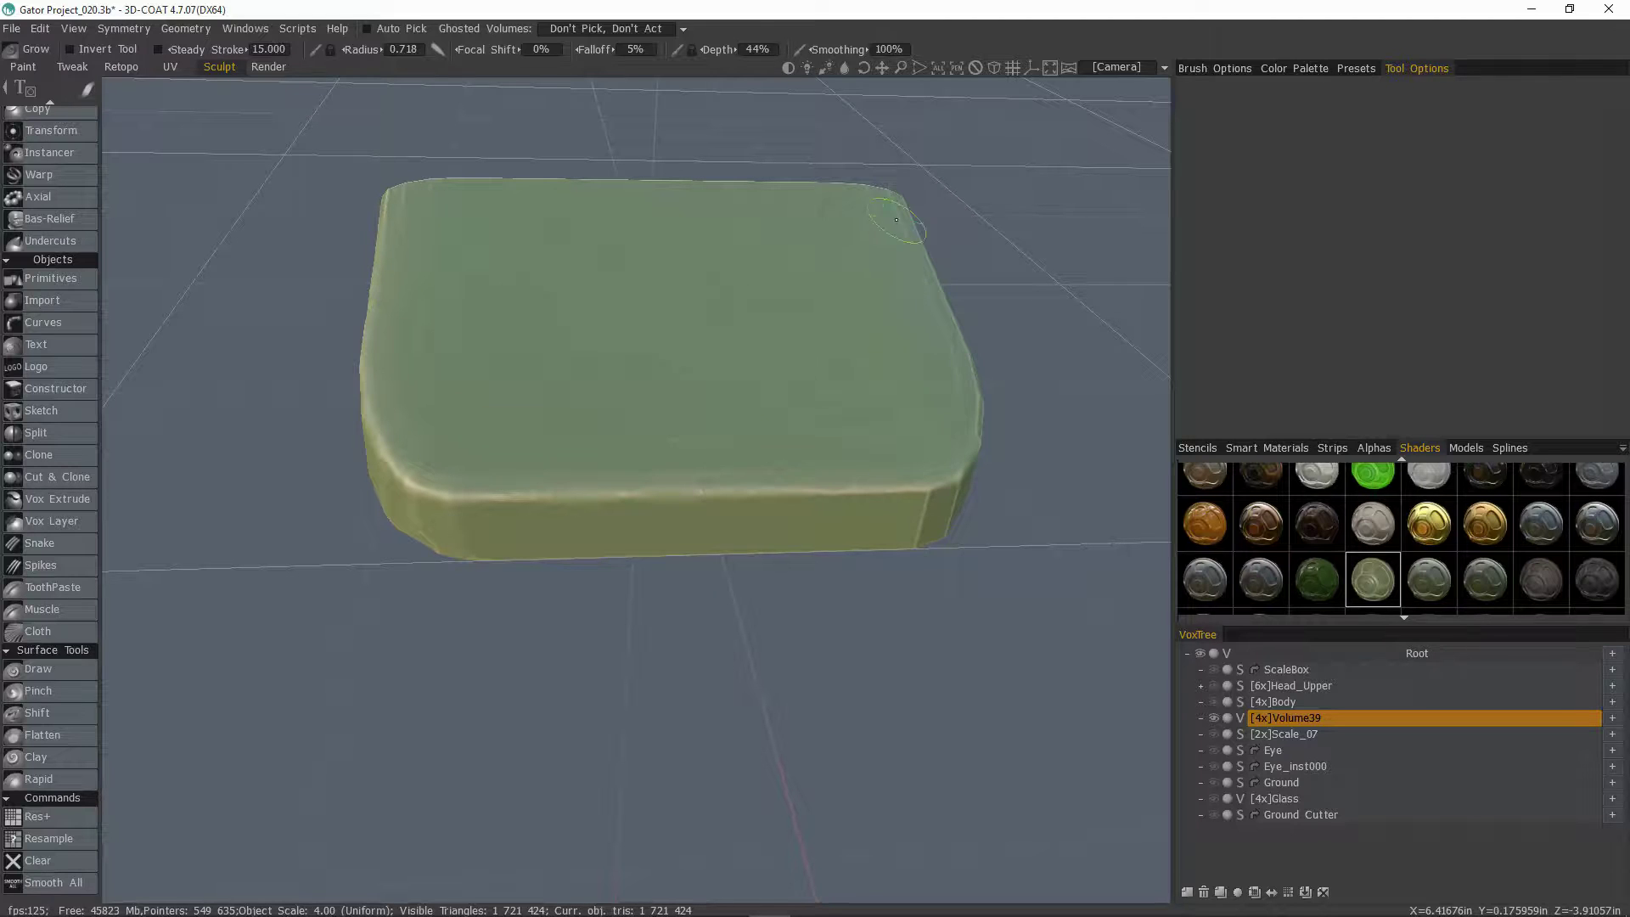
Step: Soften the scale's rounded corners and the upper rim along its peaked end with smoothing strokes
middle_drag(677, 374, 785, 512)
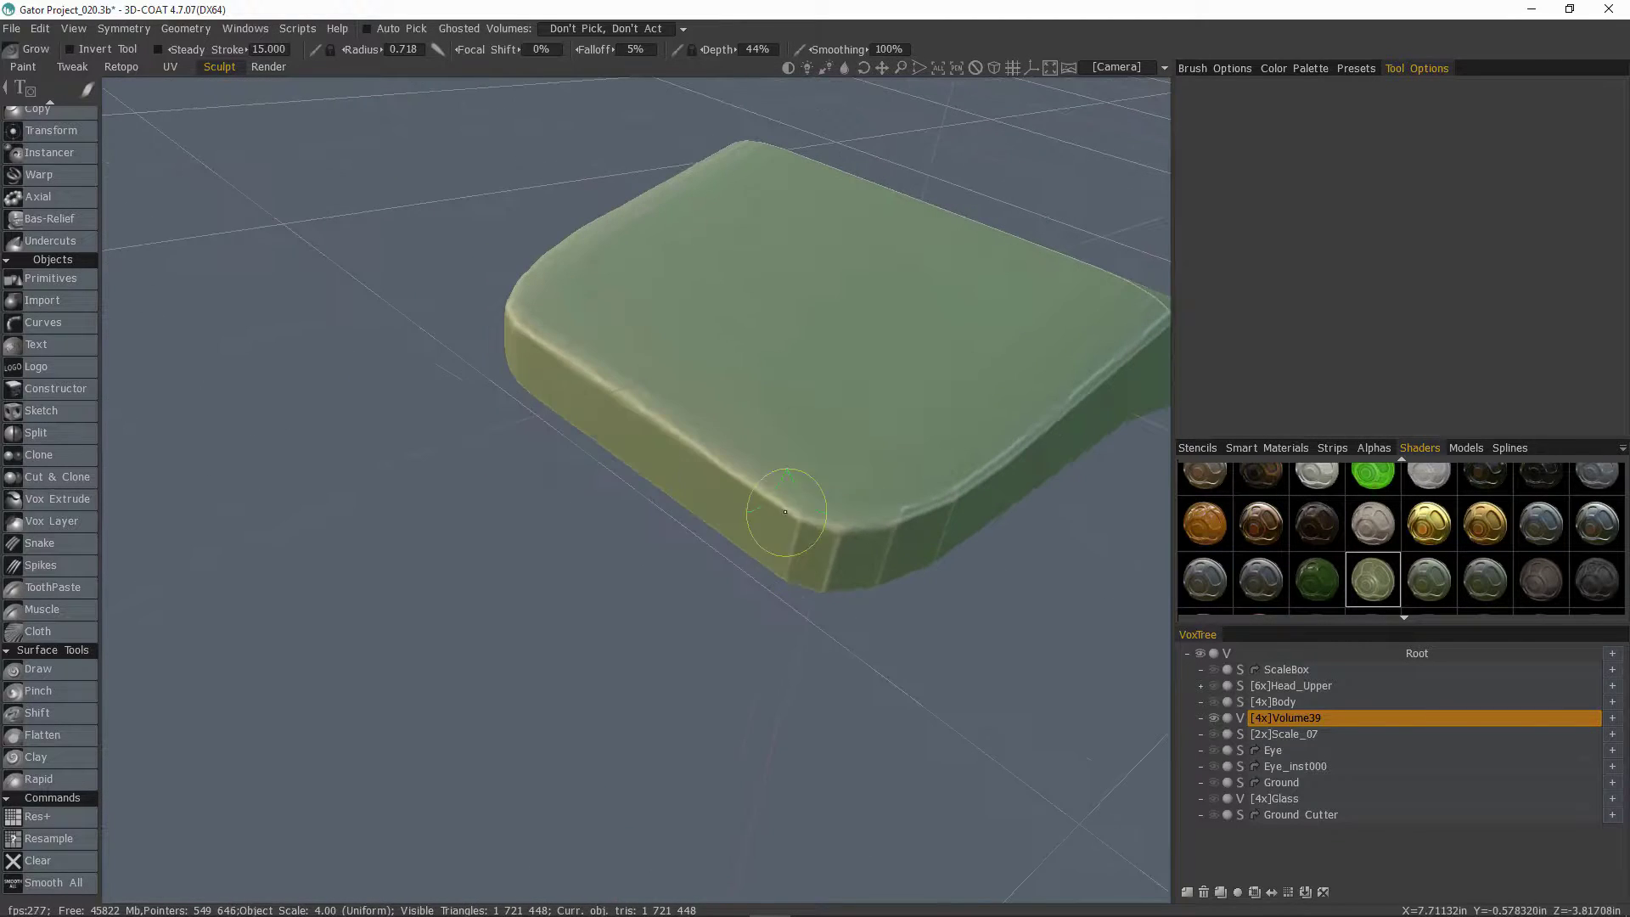
mouse_move(594, 422)
alt+mouse_down()
mouse_move(374, 500)
mouse_move(374, 535)
alt+mouse_up()
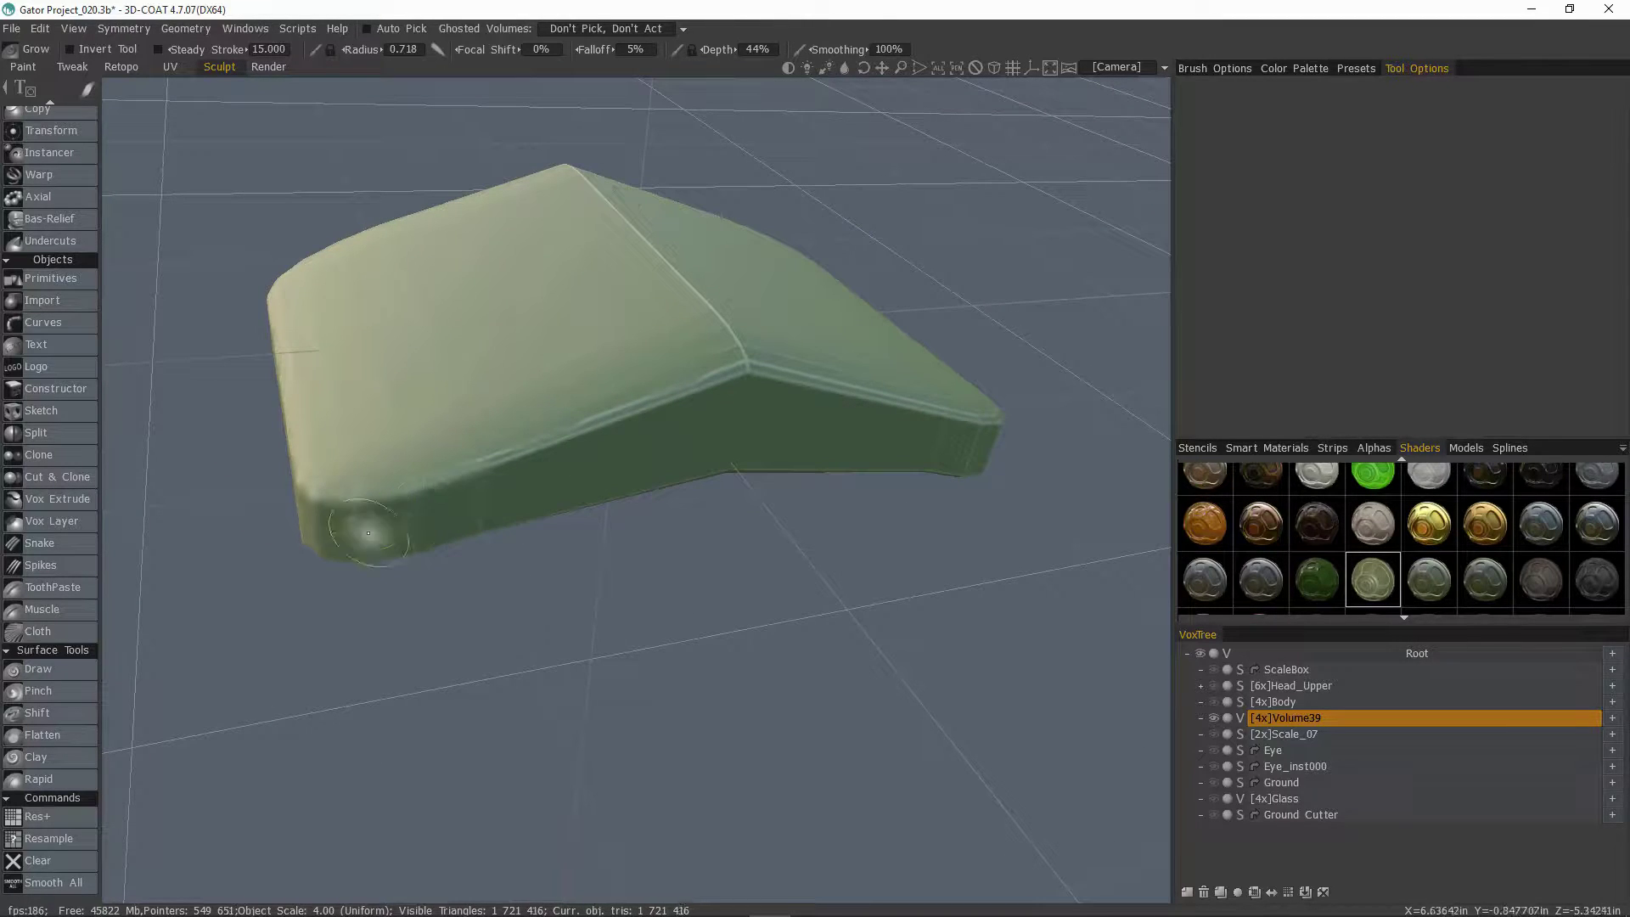
alt+drag(495, 489, 652, 392)
middle_drag(653, 392, 636, 393)
mouse_move(618, 377)
shift+mouse_down()
mouse_move(563, 408)
mouse_move(339, 446)
shift+mouse_up()
mouse_move(356, 433)
alt+mouse_down()
mouse_move(539, 368)
mouse_move(645, 365)
alt+mouse_up()
Step: Apply Smooth All to the whole scale and brush-smooth the remaining hard rims on both sloped sides
click(69, 886)
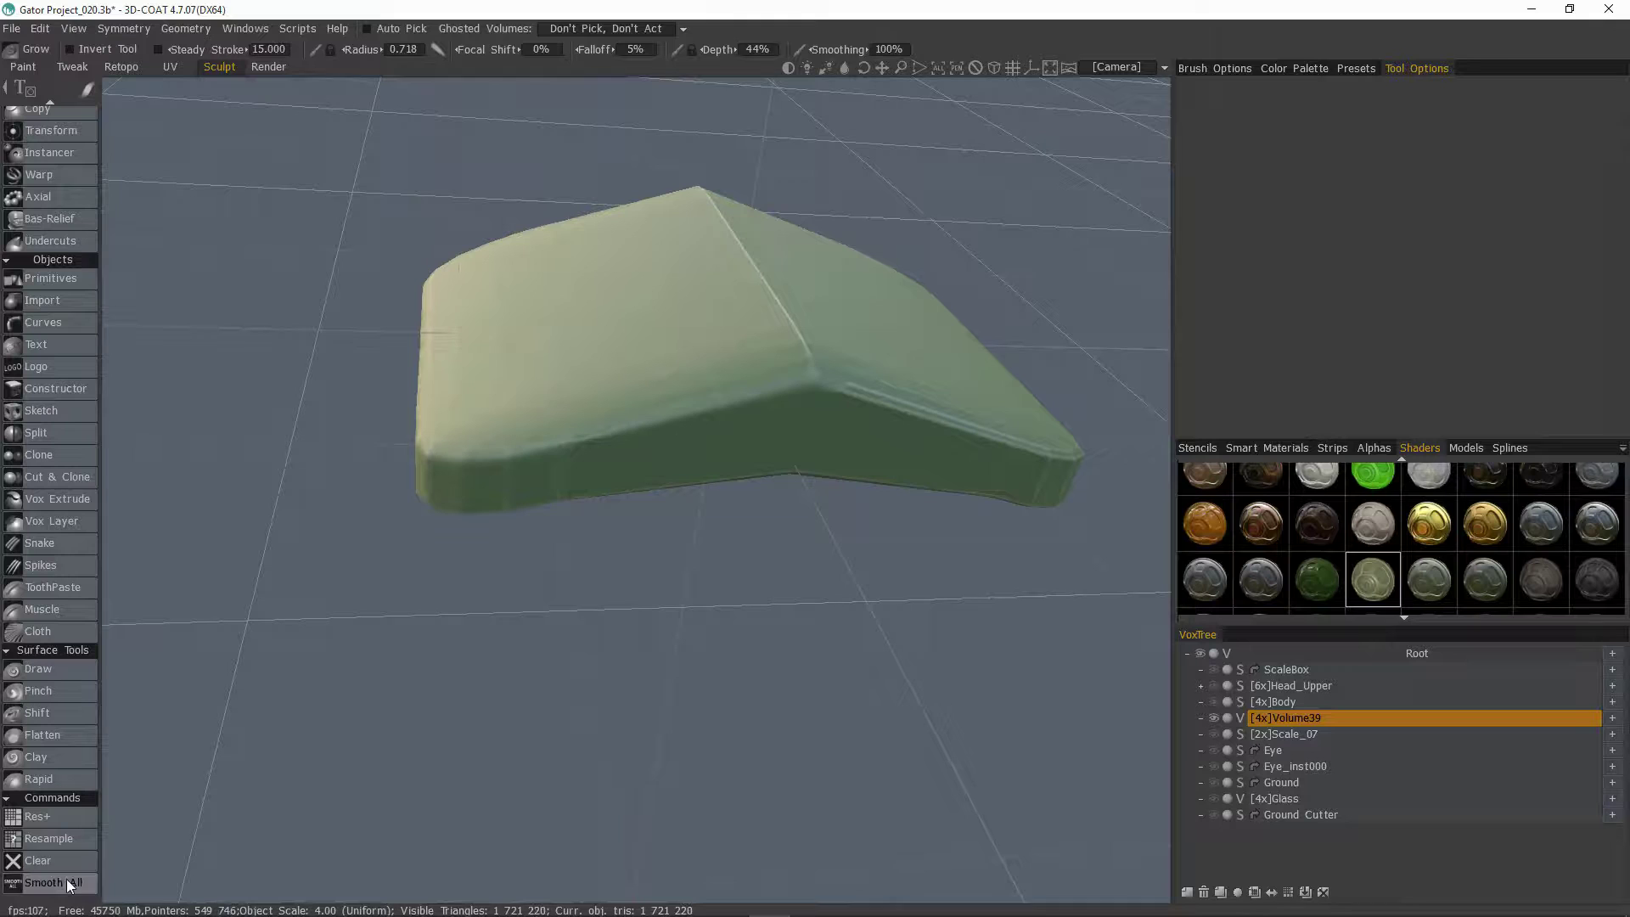
click(79, 887)
middle_drag(170, 883, 630, 323)
mouse_move(631, 322)
shift+mouse_down()
mouse_move(705, 399)
mouse_move(660, 378)
shift+mouse_up()
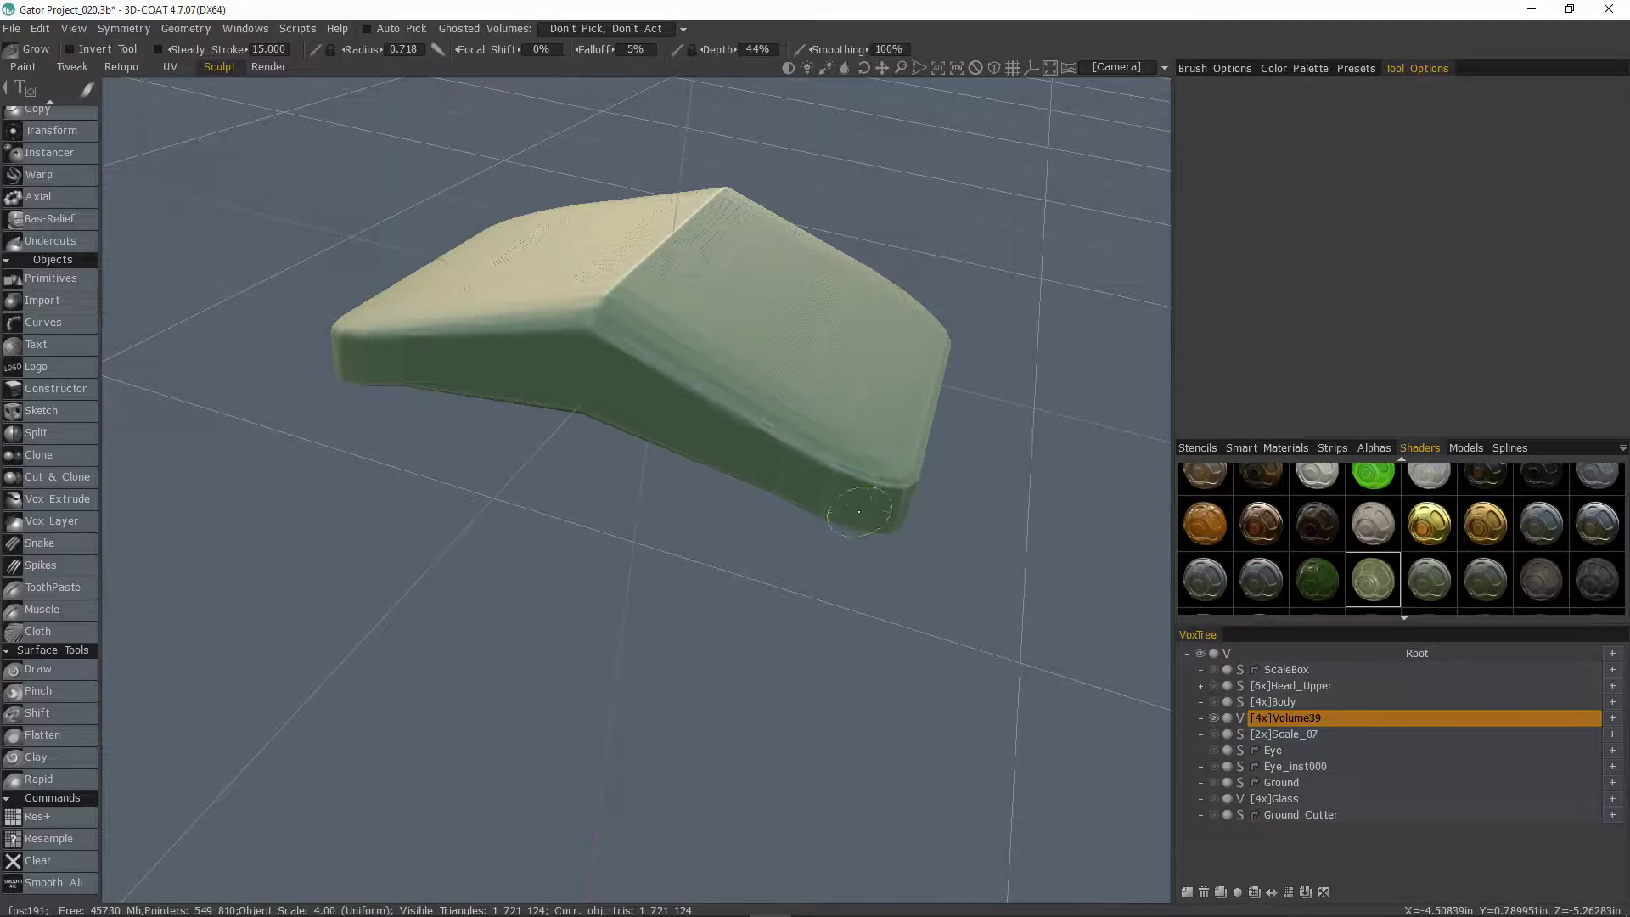
mouse_move(859, 511)
middle_down()
mouse_move(691, 407)
mouse_move(619, 535)
middle_up()
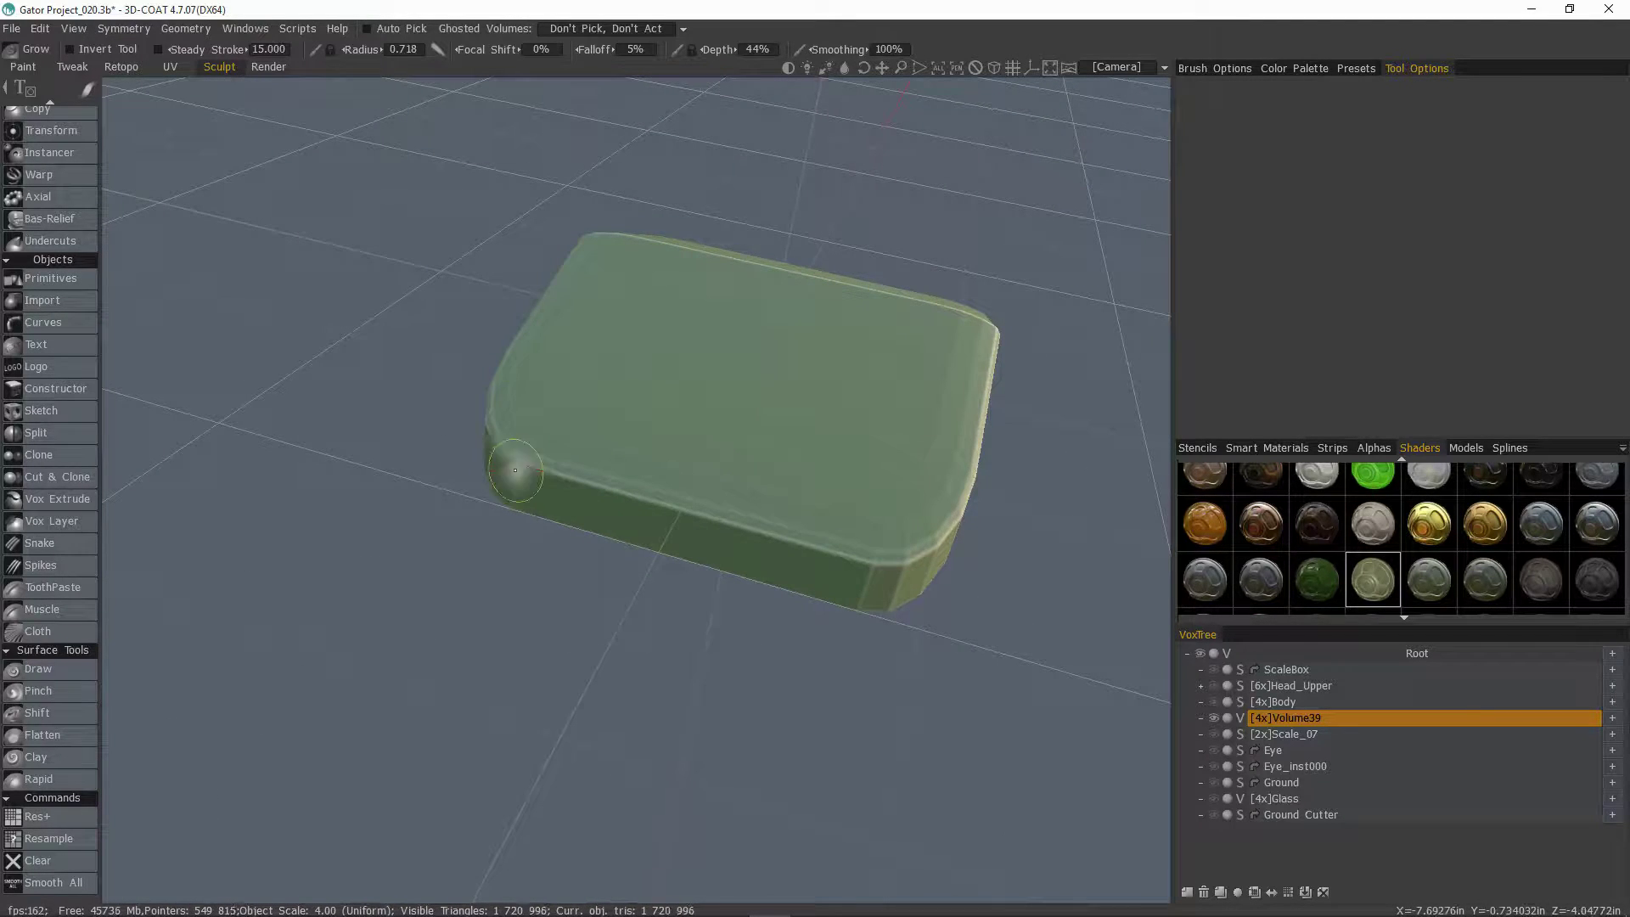
mouse_move(514, 470)
middle_down()
mouse_move(474, 459)
mouse_move(818, 489)
middle_up()
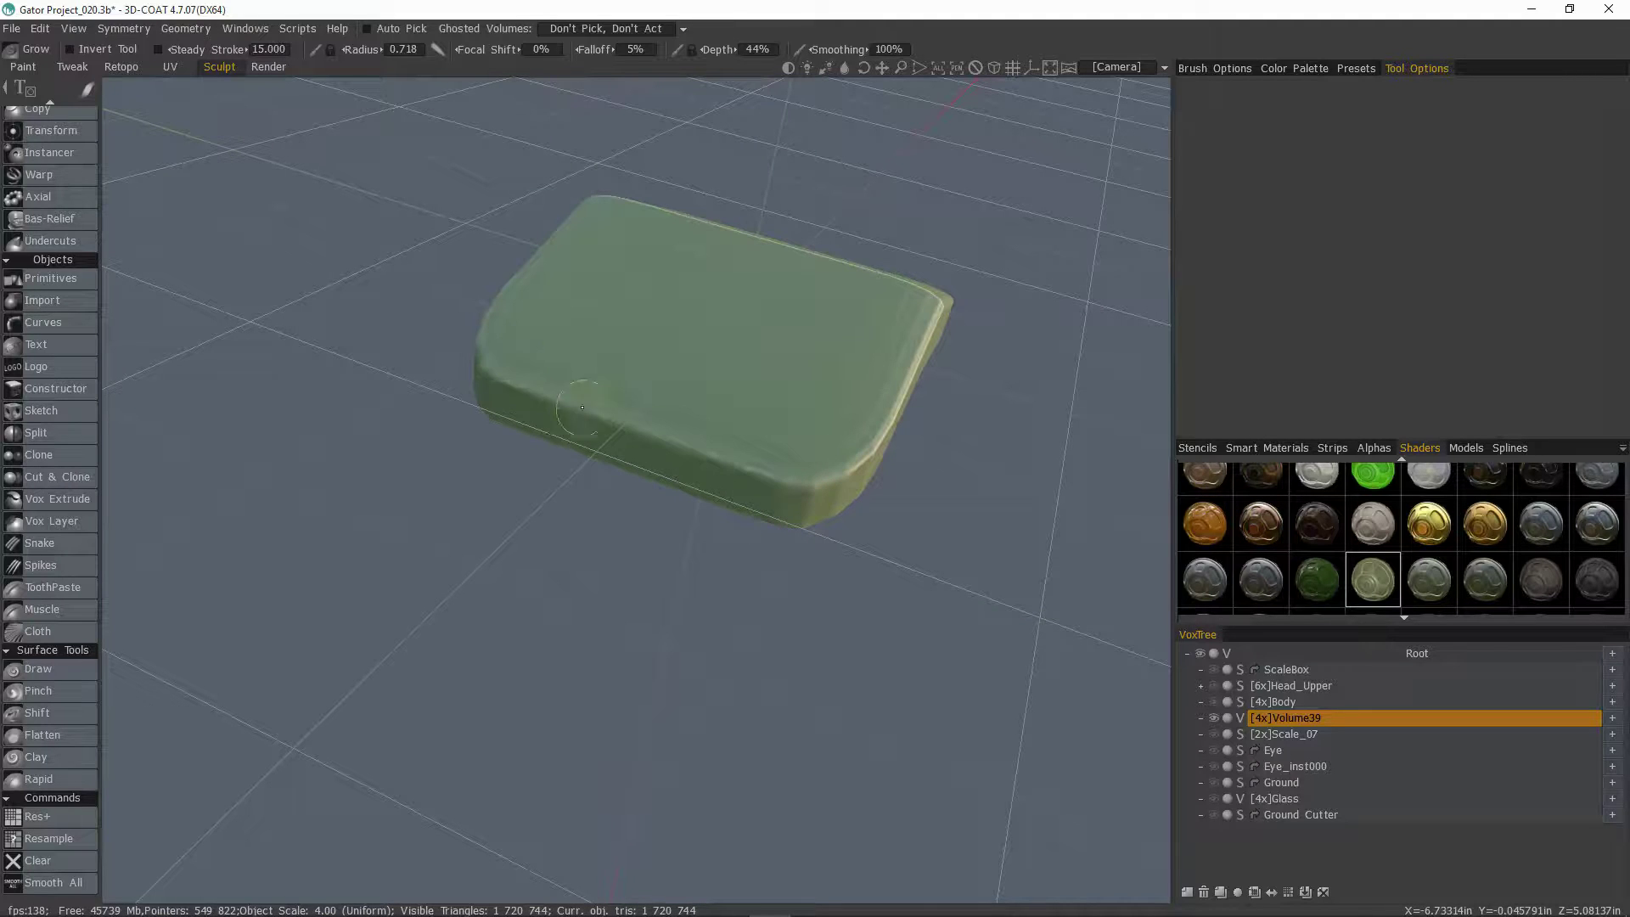
middle_drag(691, 430, 746, 436)
Step: Convert Volume39 from voxels to surface mode and set up the Buildup brush with 50% depth
drag(87, 140, 2, 577)
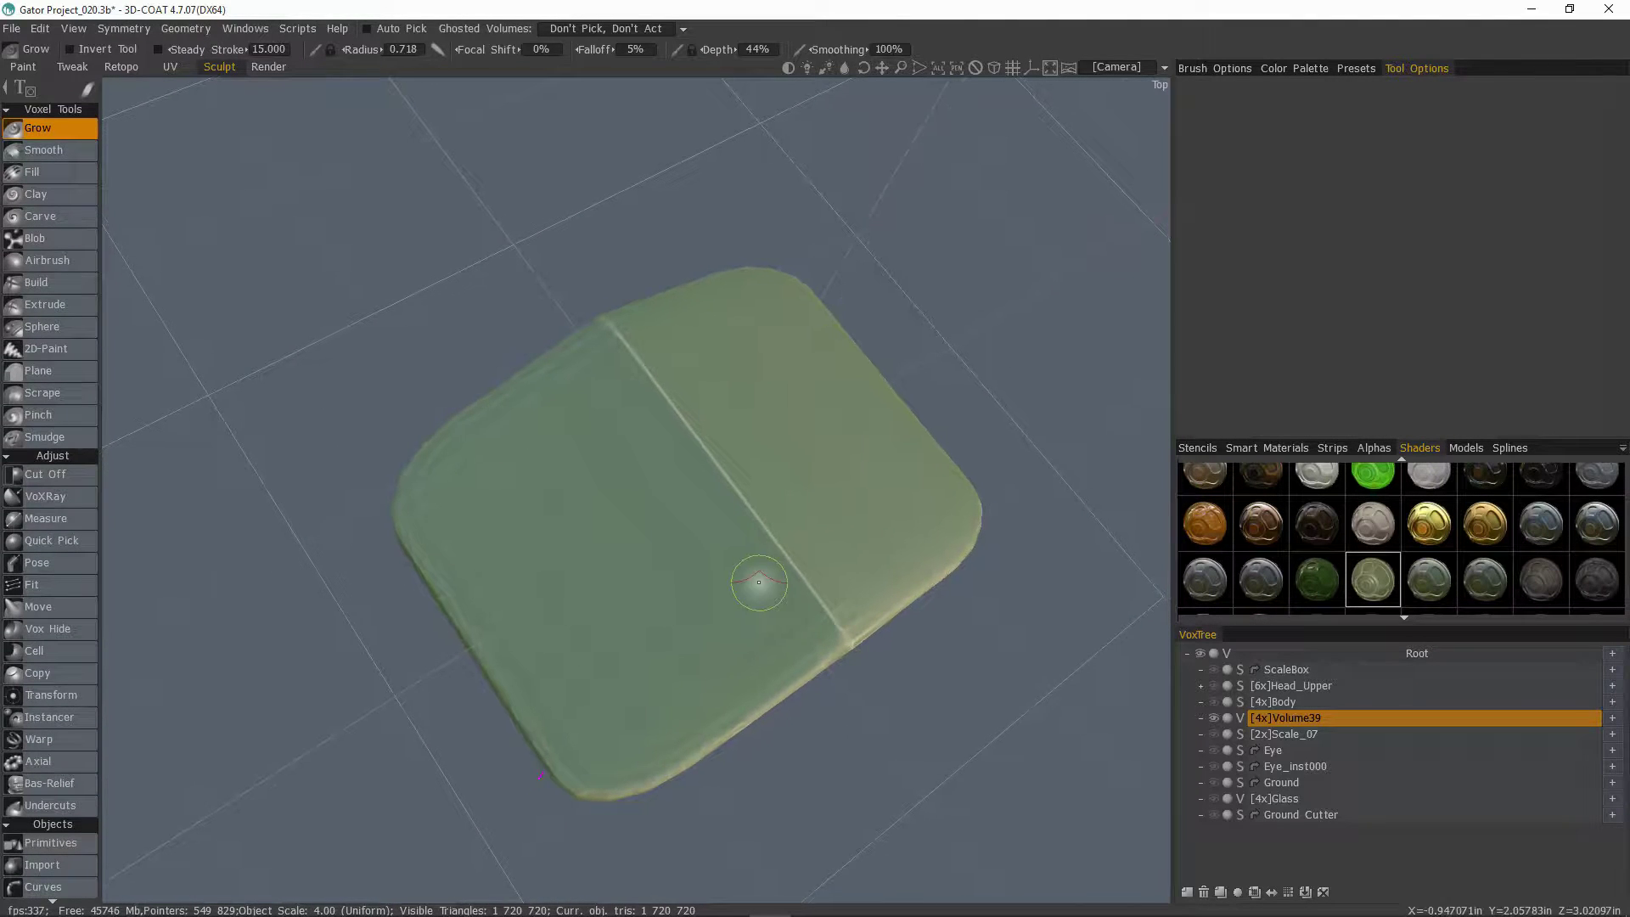
mouse_move(759, 582)
middle_down()
mouse_move(665, 487)
mouse_move(740, 438)
middle_up()
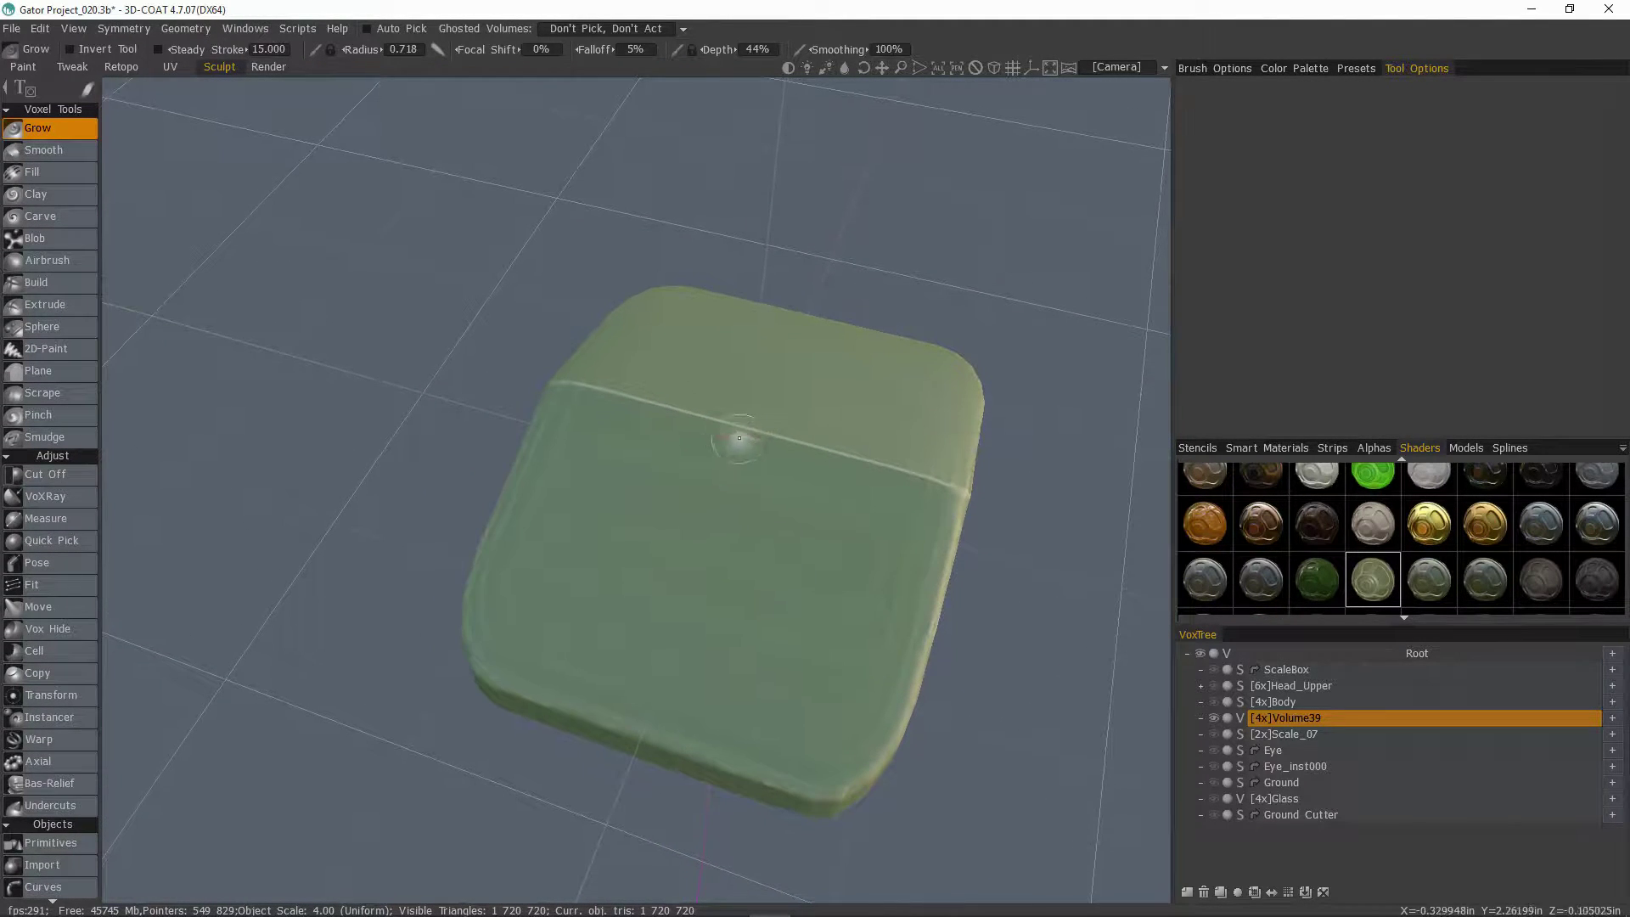
click(1240, 721)
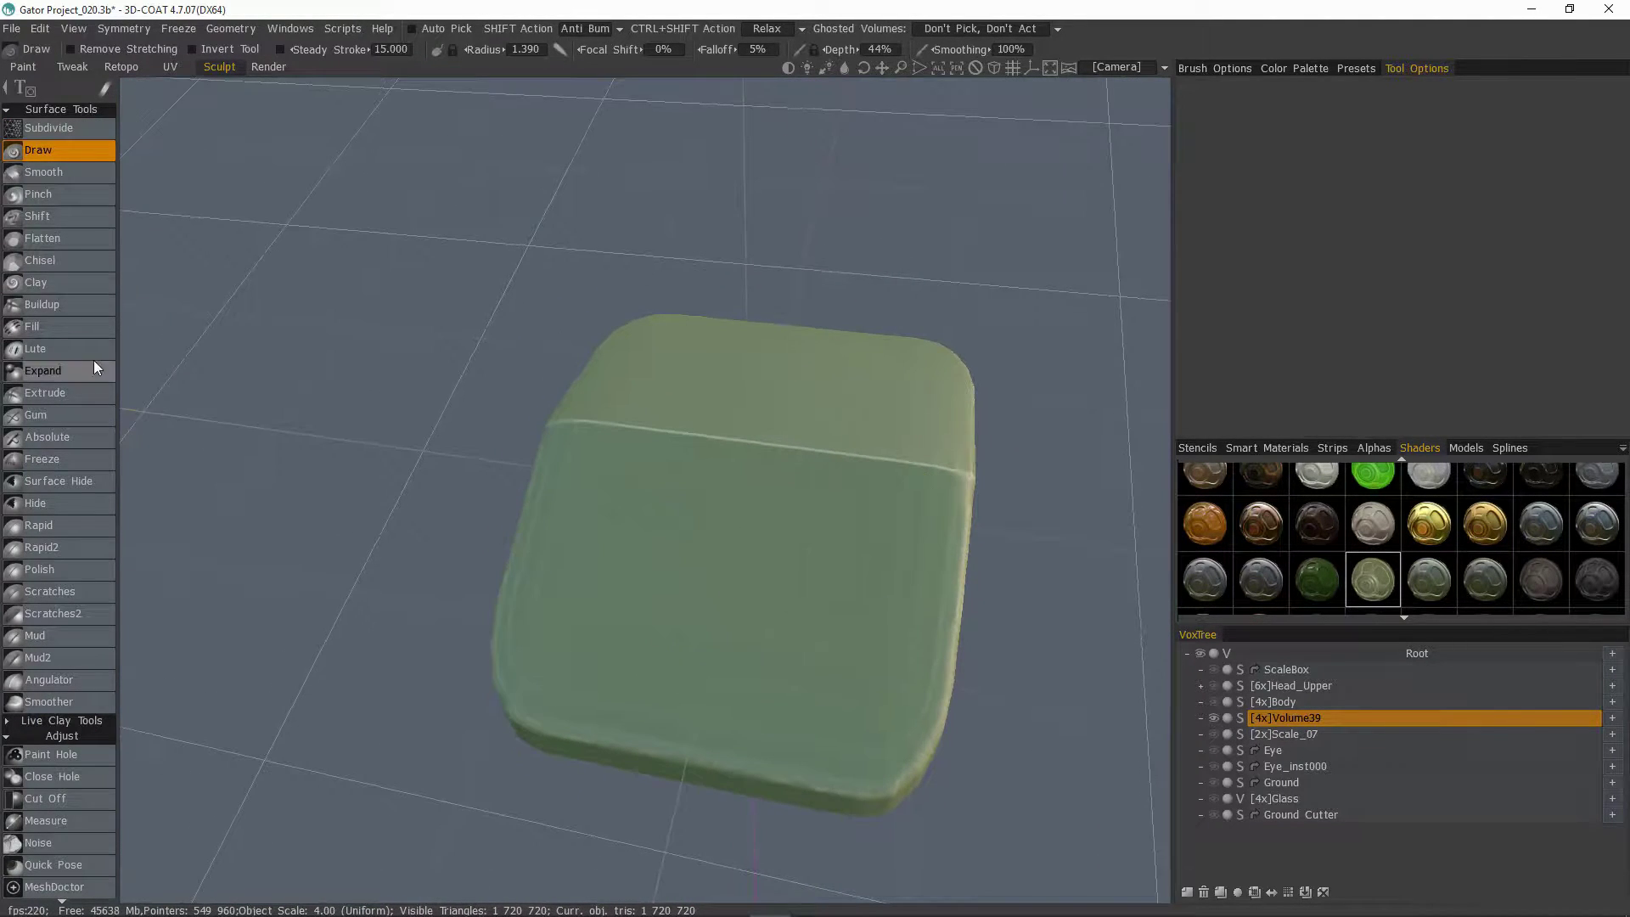
click(59, 304)
middle_drag(829, 527, 954, 546)
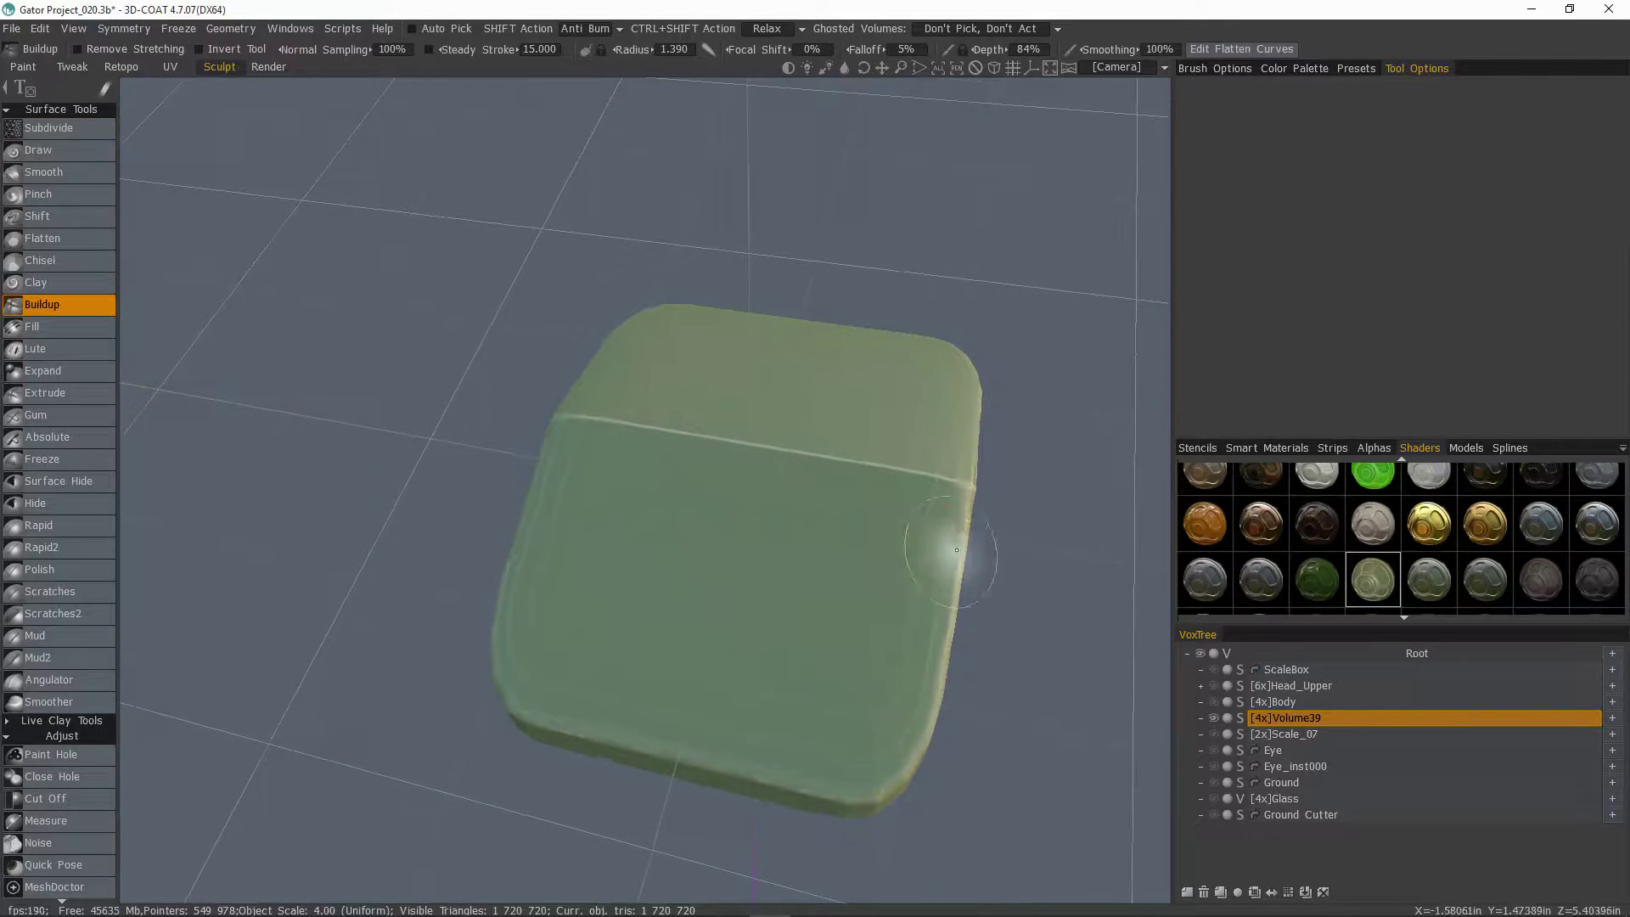
click(1370, 448)
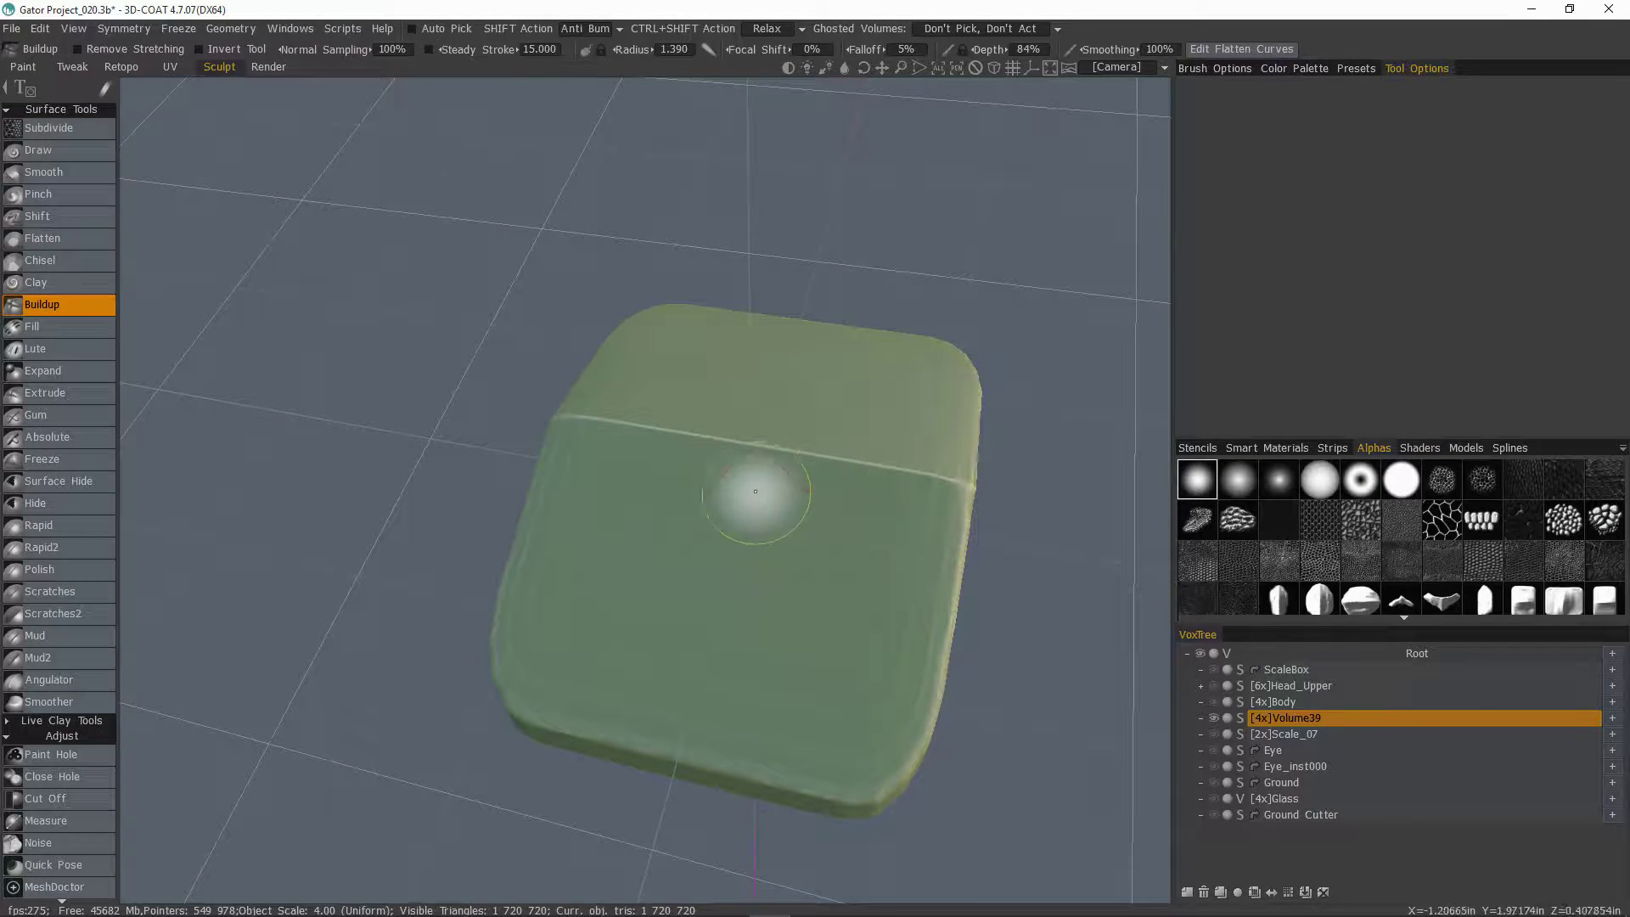
right_drag(814, 509, 824, 534)
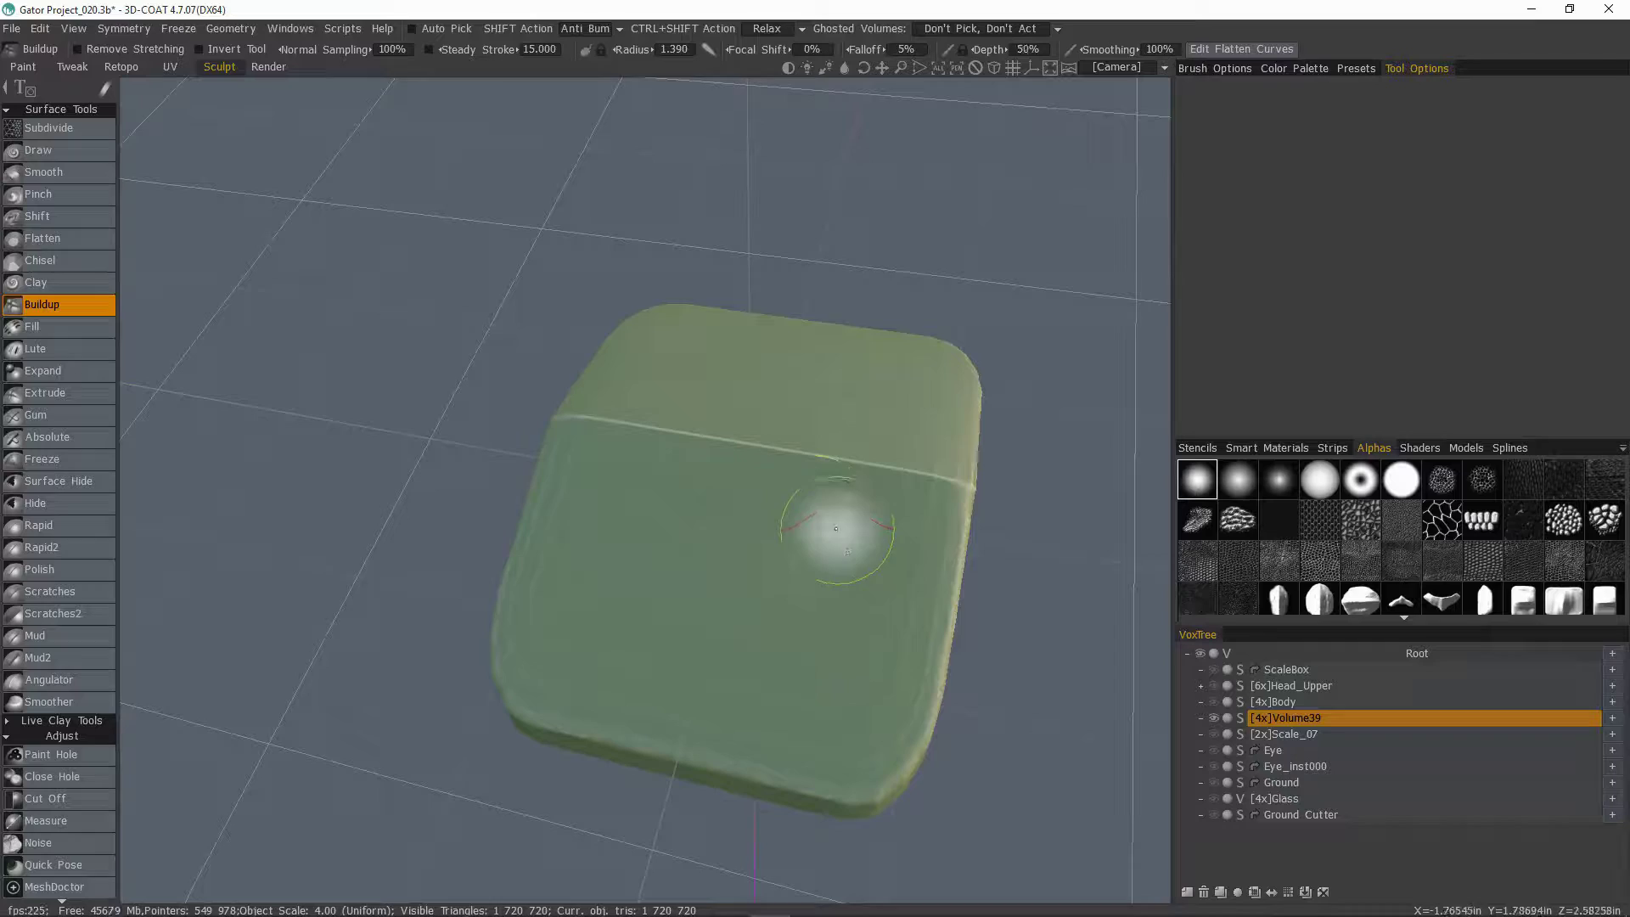
Step: Build up a raised ridge along the scale's central crease with Buildup strokes at radius 1.390
mouse_move(887, 537)
alt+mouse_down()
mouse_move(710, 365)
mouse_move(797, 494)
alt+mouse_up()
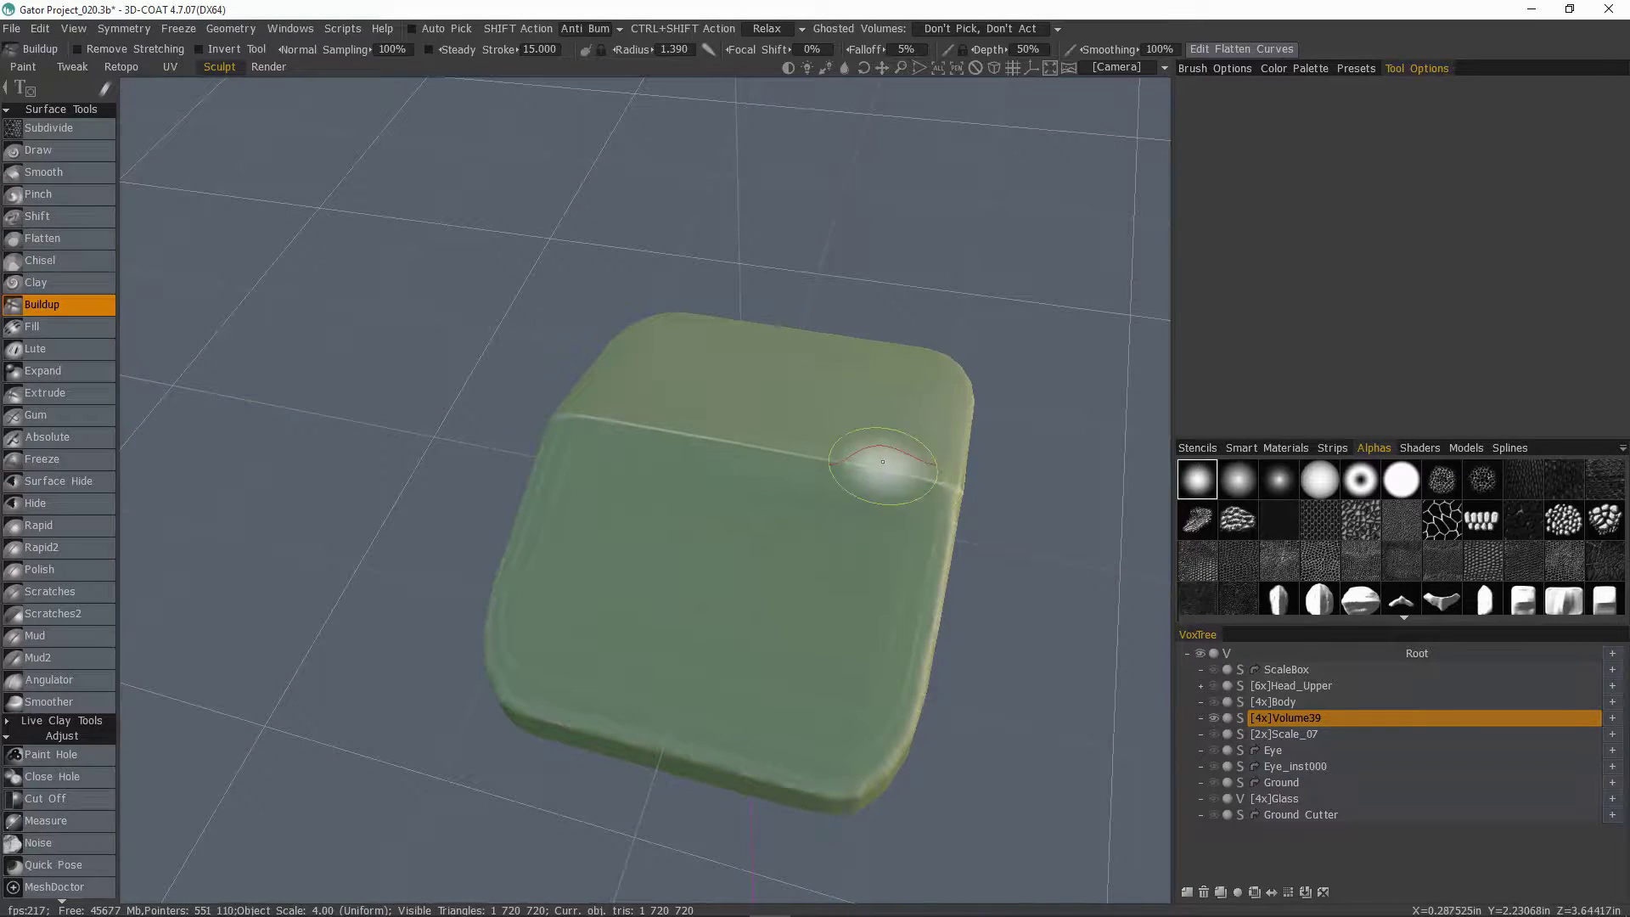
mouse_move(634, 423)
alt+mouse_down()
mouse_move(578, 425)
mouse_move(772, 460)
alt+mouse_up()
mouse_move(720, 433)
middle_down()
mouse_move(648, 444)
mouse_move(901, 468)
middle_up()
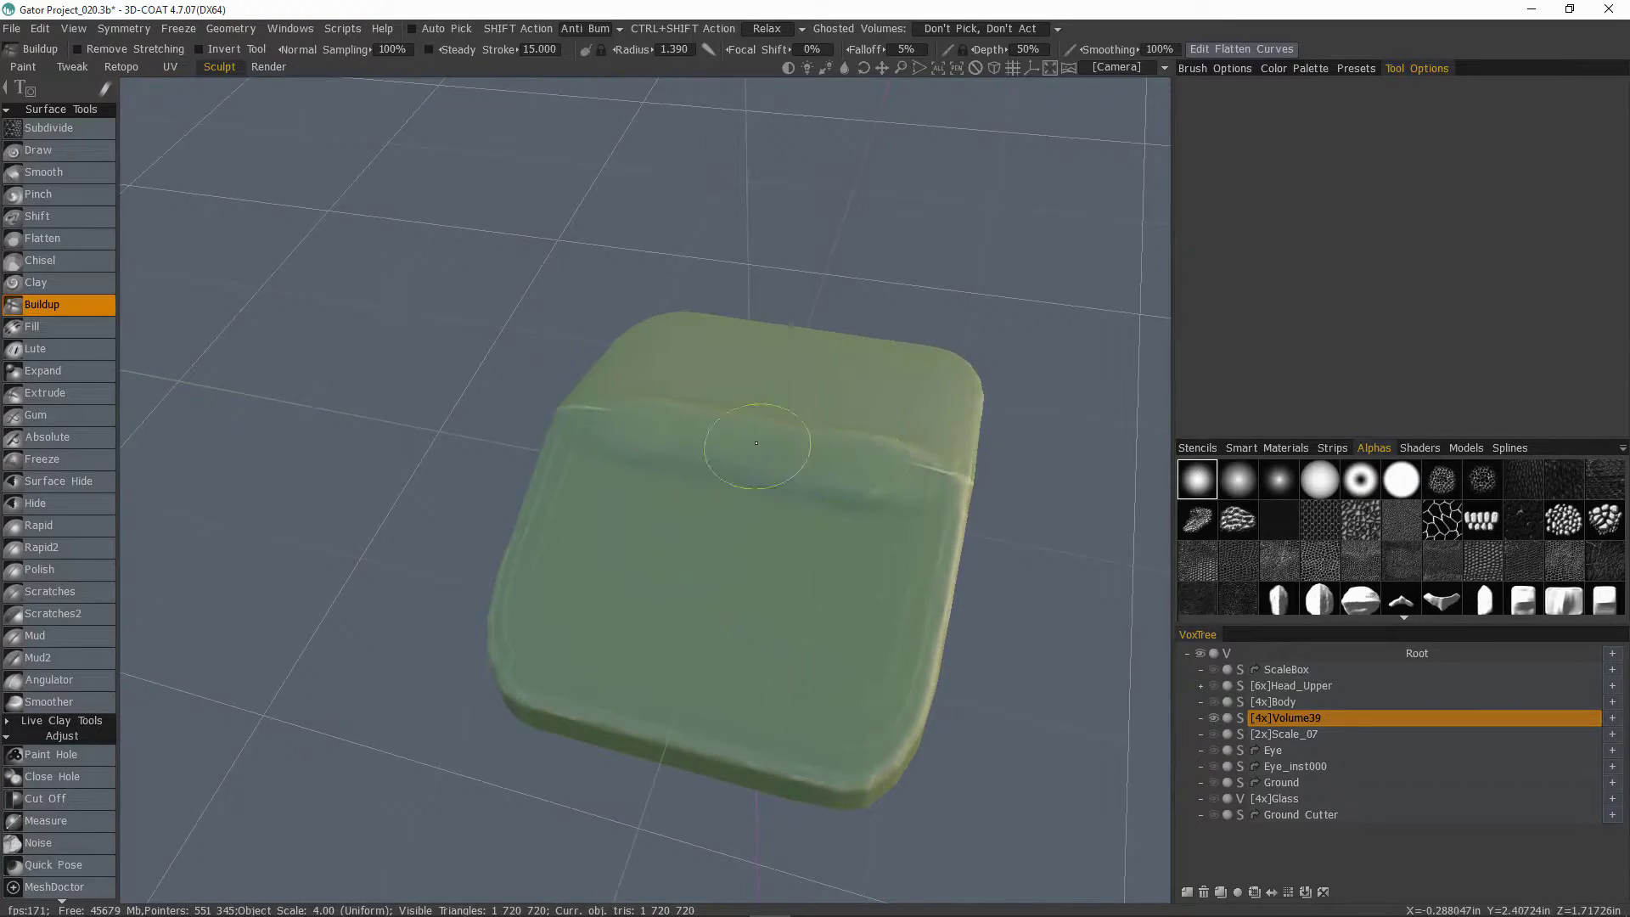
mouse_move(756, 443)
middle_down()
mouse_move(869, 451)
mouse_move(836, 465)
middle_up()
Step: Show the alligator skin reference image and thicken the central ridge to match it with more Buildup strokes
click(1315, 68)
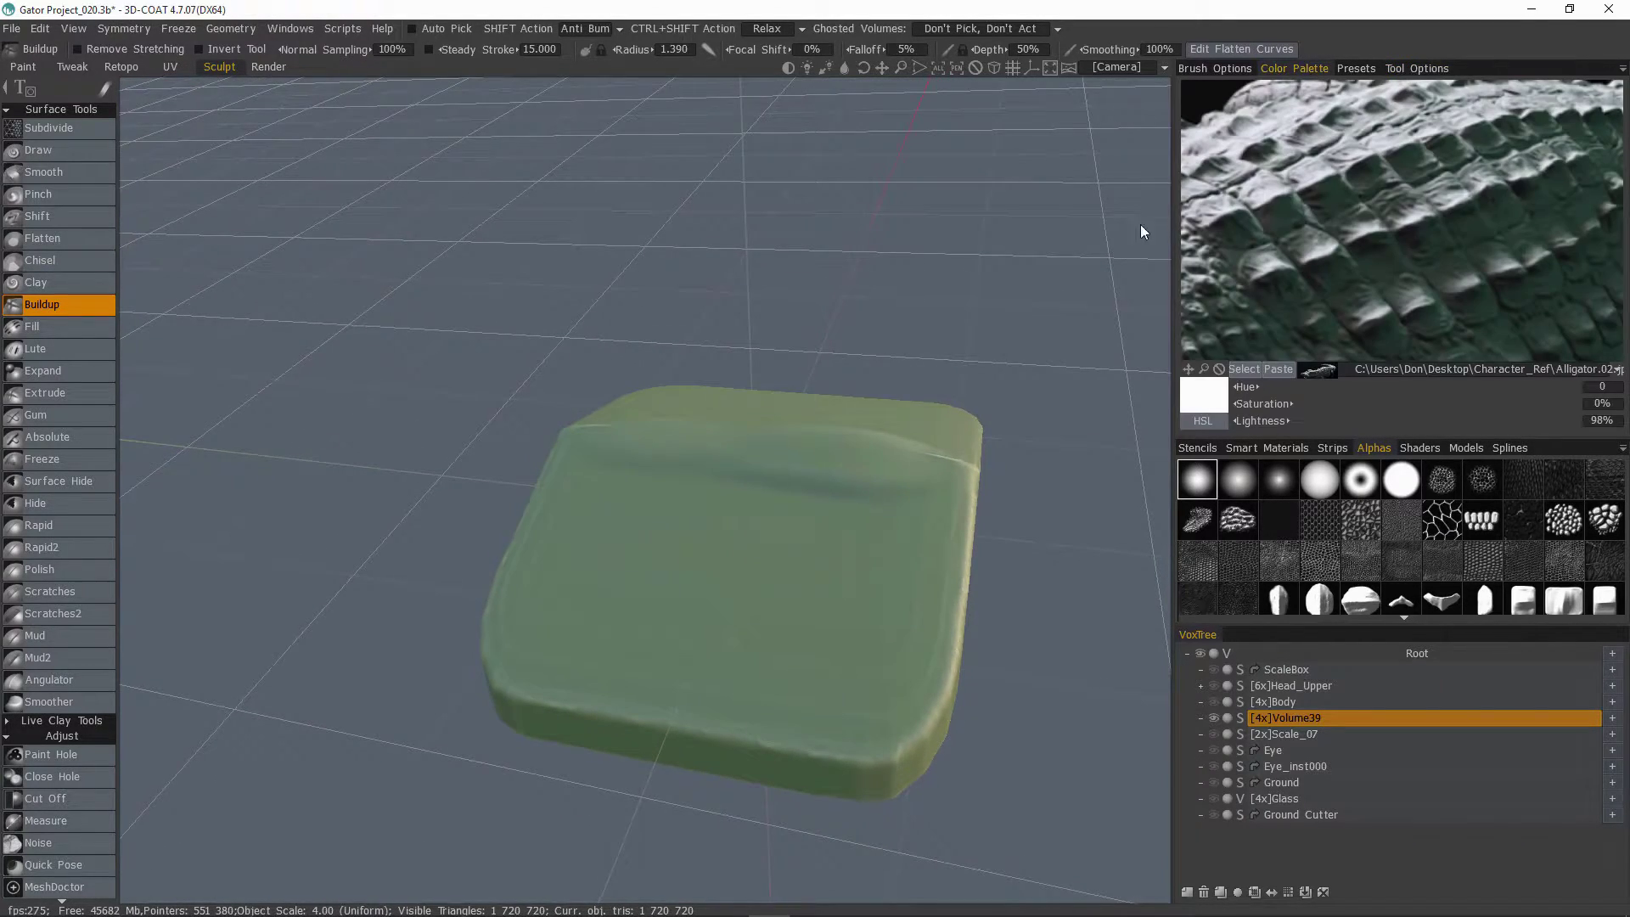
middle_drag(721, 357, 746, 489)
drag(665, 466, 594, 460)
mouse_move(595, 460)
middle_down()
mouse_move(632, 459)
mouse_move(509, 547)
mouse_move(628, 502)
middle_up()
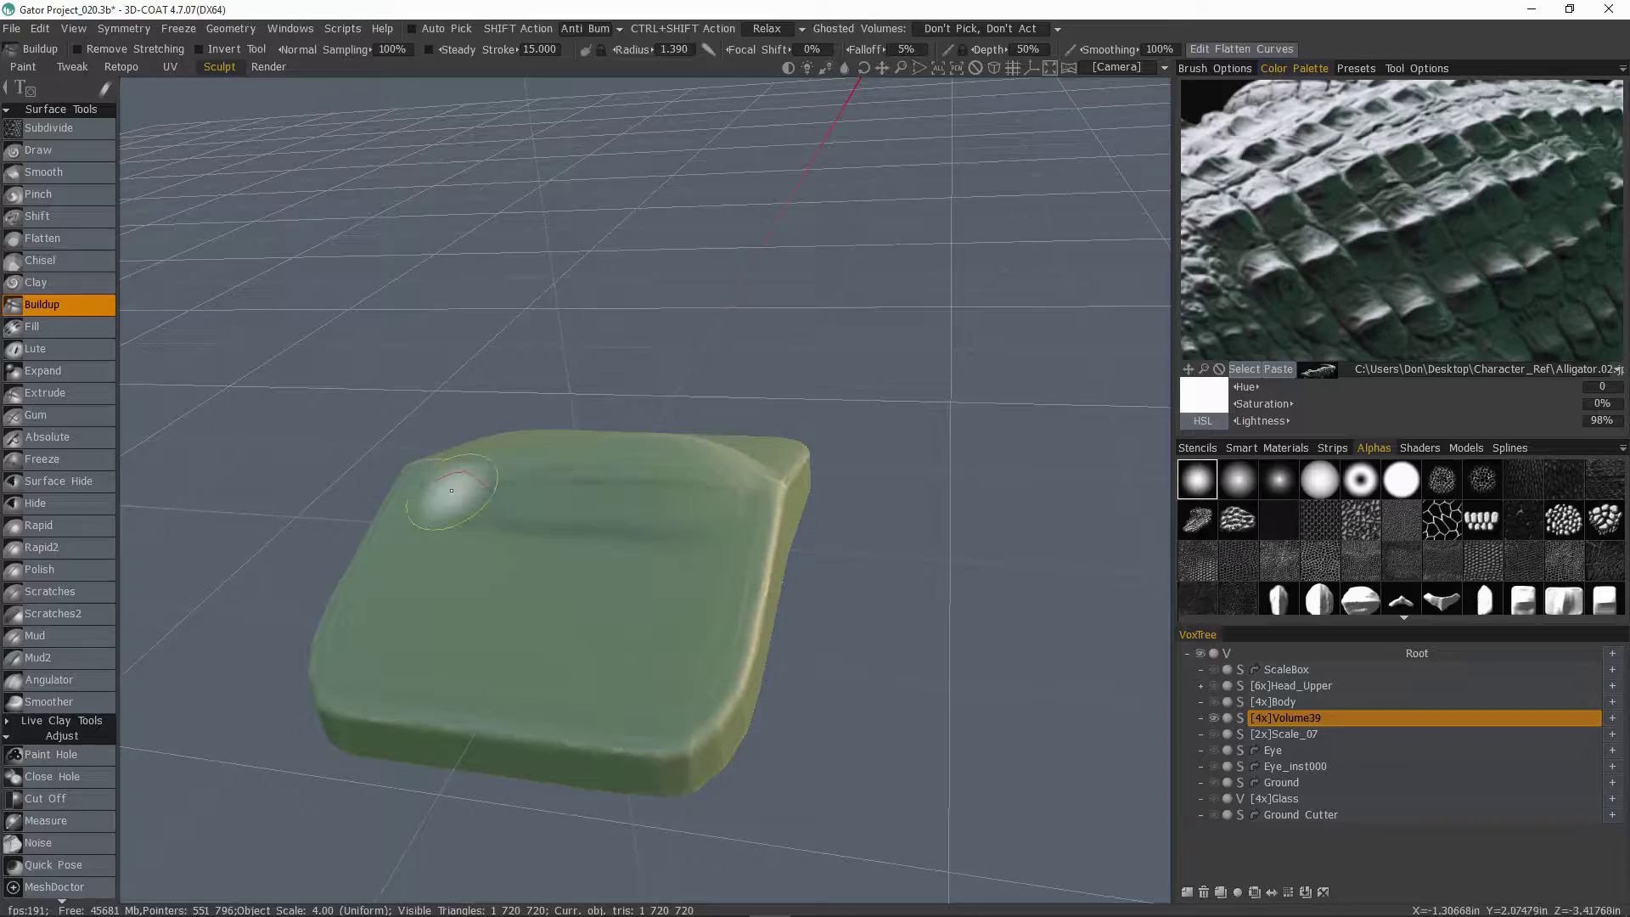
mouse_move(451, 490)
middle_down()
mouse_move(662, 715)
mouse_move(419, 673)
mouse_move(399, 619)
mouse_move(621, 514)
mouse_move(662, 536)
mouse_move(538, 520)
mouse_move(520, 437)
mouse_move(789, 552)
mouse_move(683, 519)
mouse_move(492, 389)
mouse_move(586, 444)
mouse_move(585, 411)
mouse_move(497, 387)
mouse_move(456, 436)
mouse_move(582, 527)
mouse_move(675, 527)
middle_up()
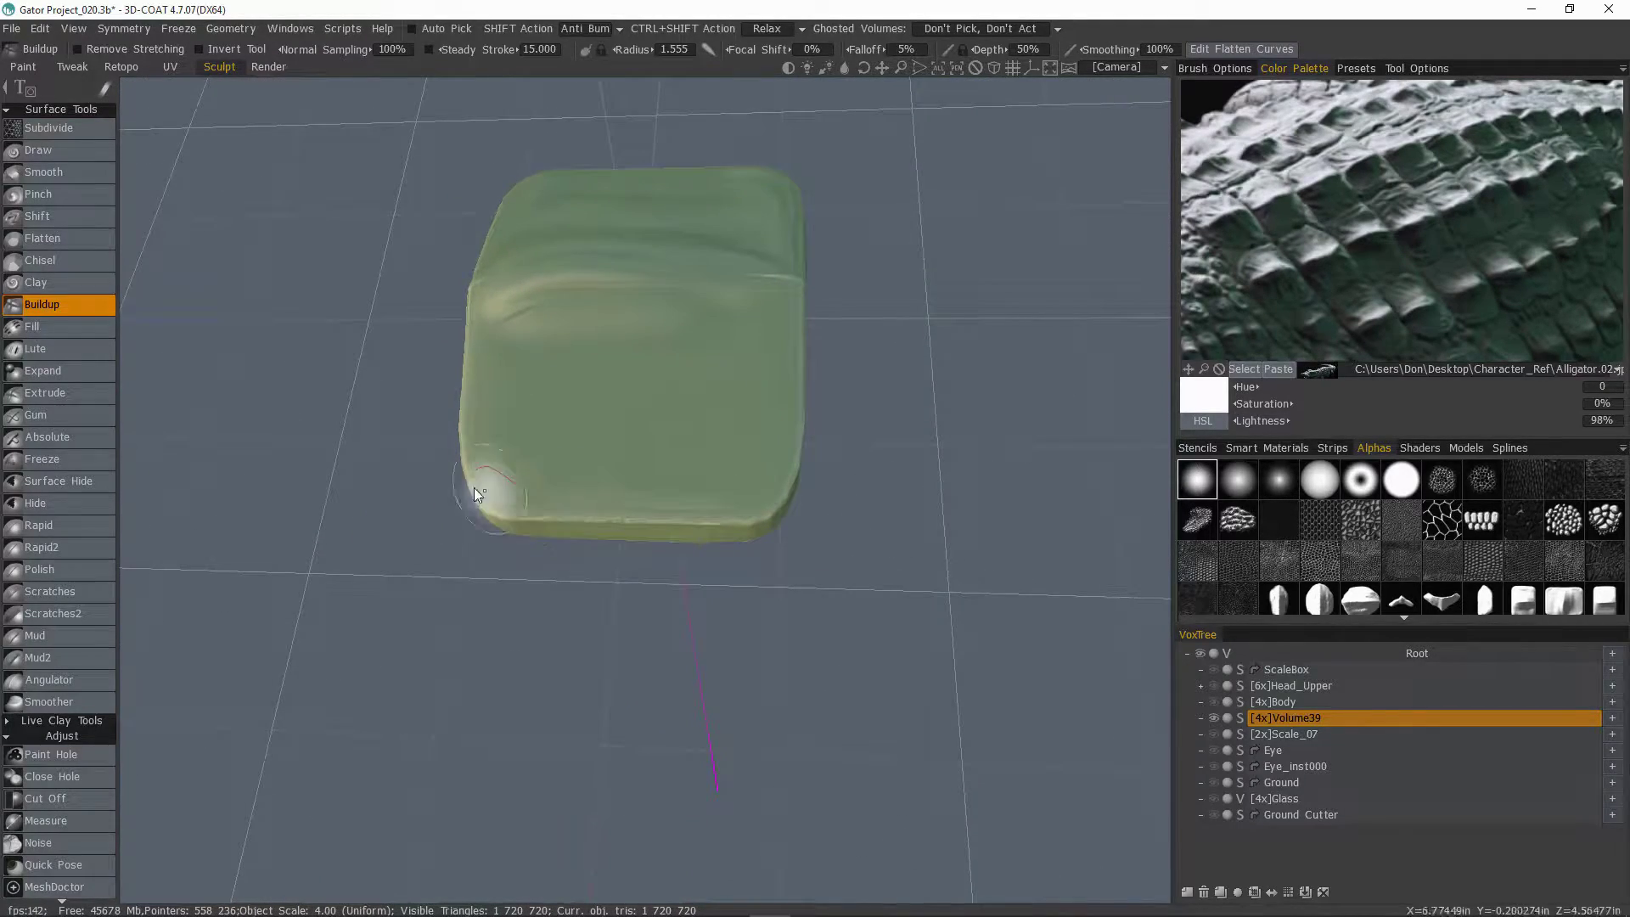
Step: Shape the ridge's slopes and the scale's outer edges with Buildup, reducing the brush radius to 0.860
middle_drag(466, 402, 842, 509)
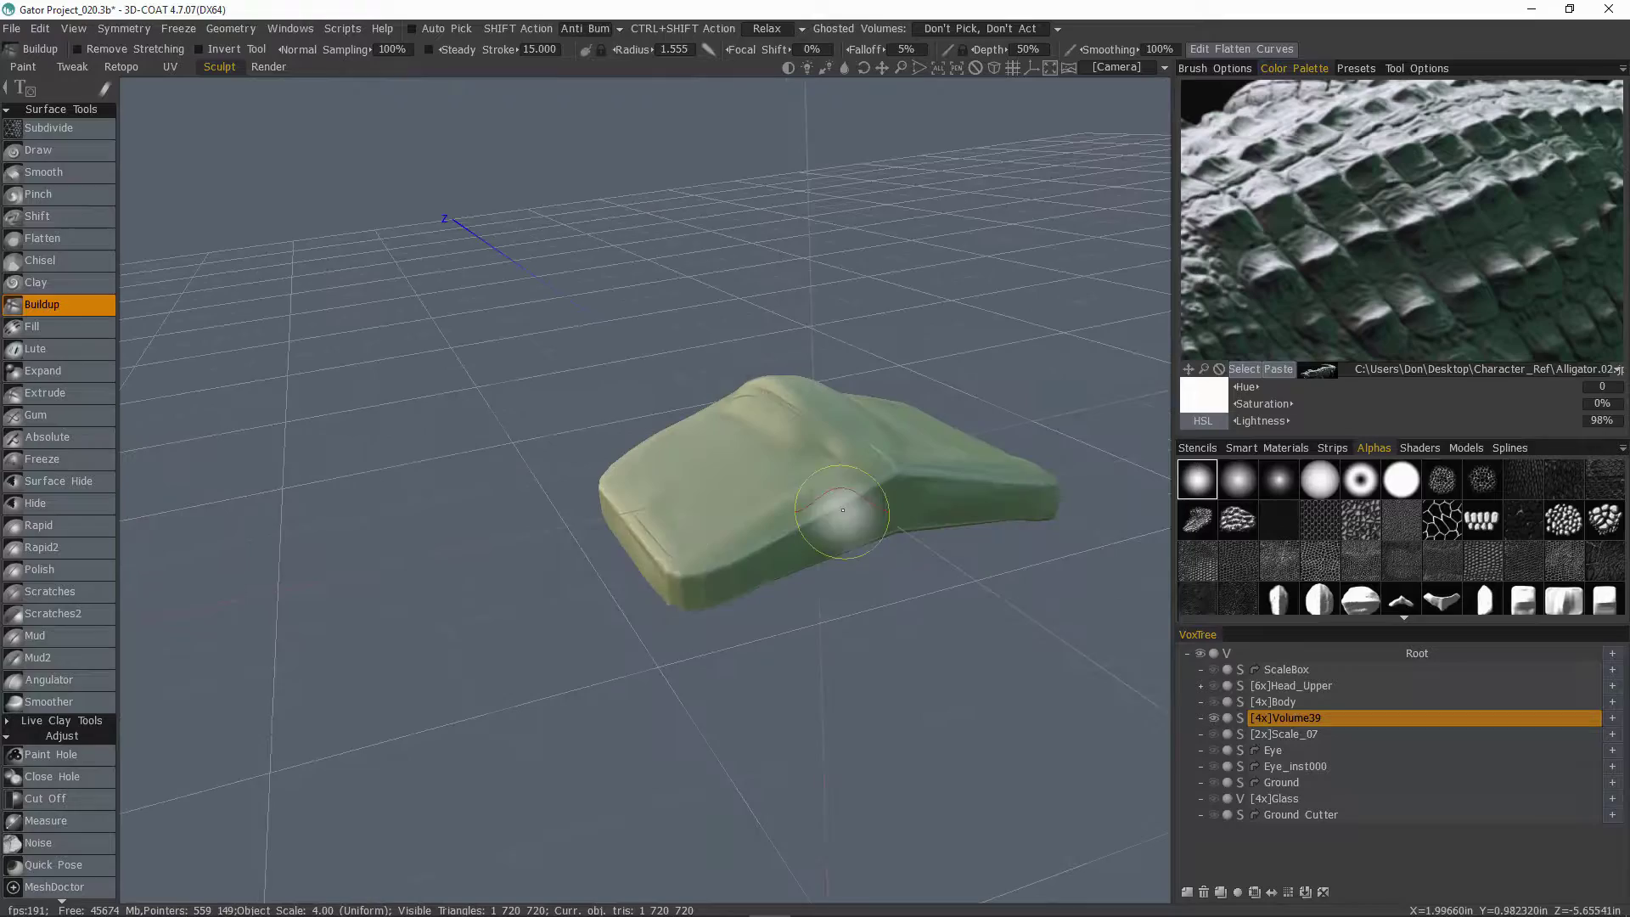
middle_drag(633, 562, 764, 540)
mouse_move(678, 570)
middle_down()
mouse_move(511, 450)
mouse_move(667, 492)
middle_up()
middle_drag(596, 404, 673, 537)
middle_drag(488, 512, 532, 491)
middle_drag(399, 437, 543, 463)
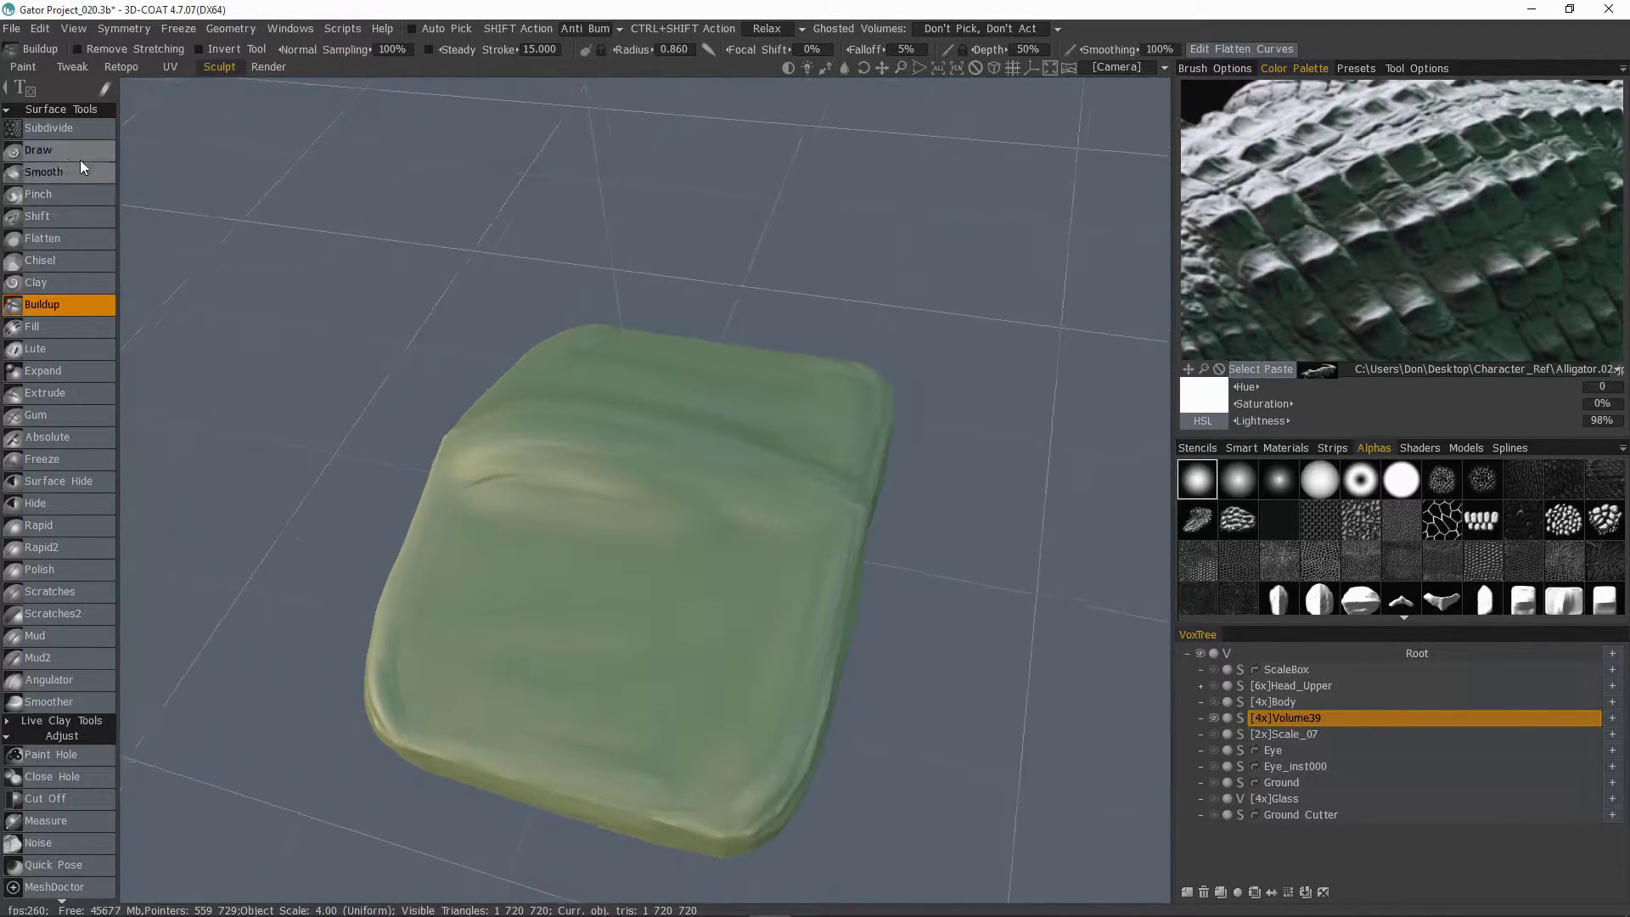
Step: Carve along the base of the central ridge with the inverted Draw brush, using the second soft round alpha
click(74, 153)
alt+drag(582, 440, 618, 475)
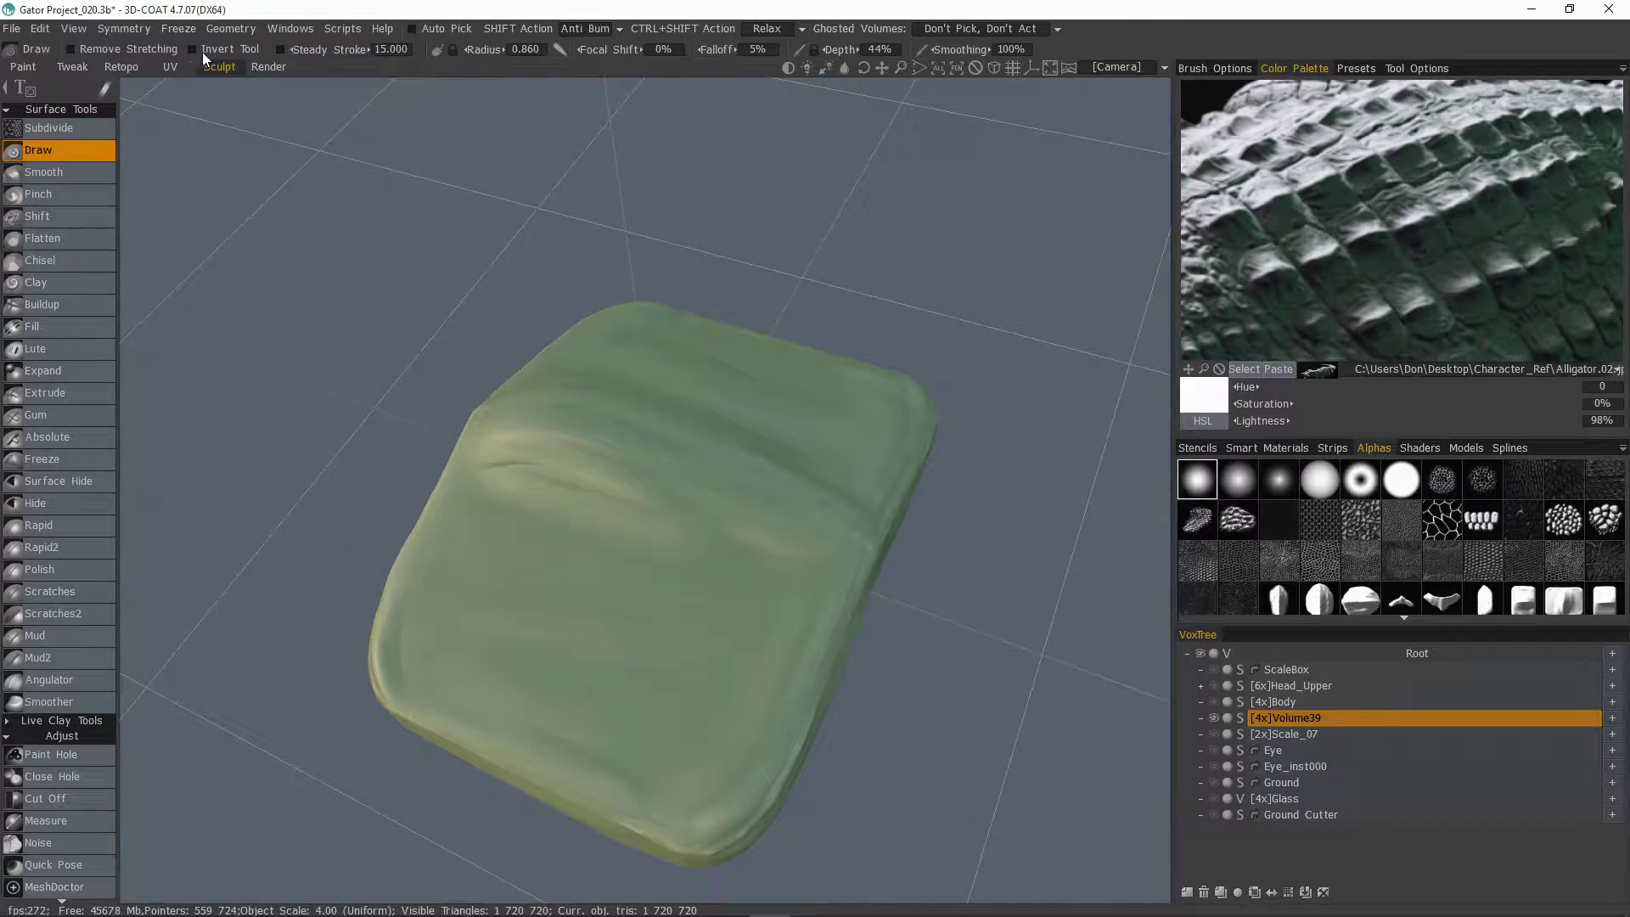
middle_drag(501, 348, 540, 493)
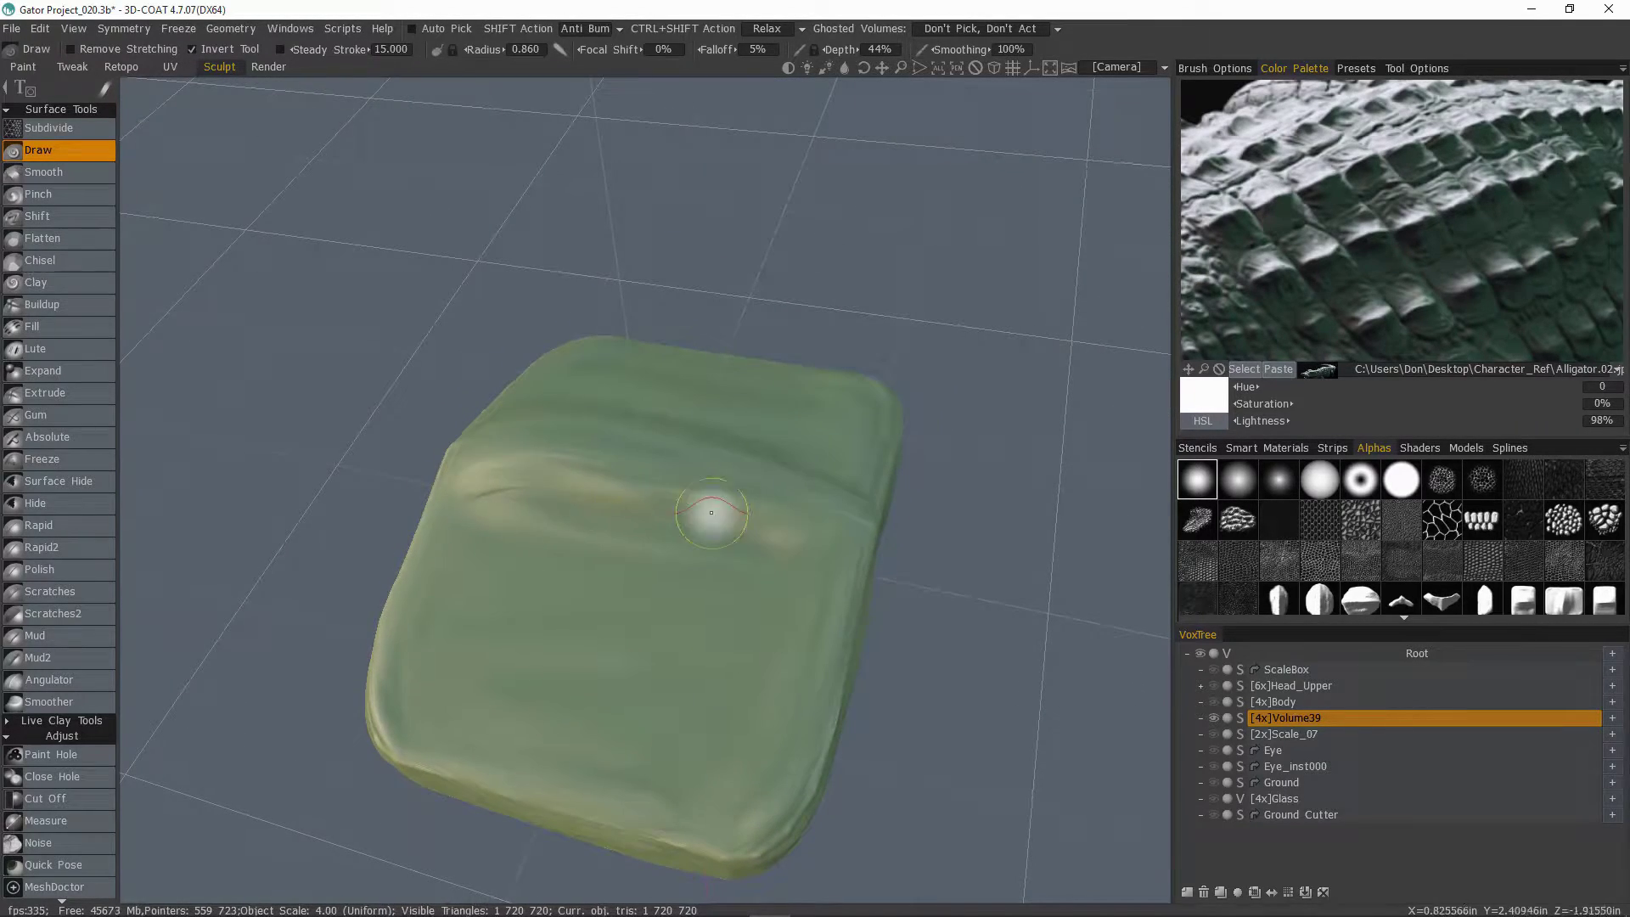
middle_drag(712, 512, 543, 526)
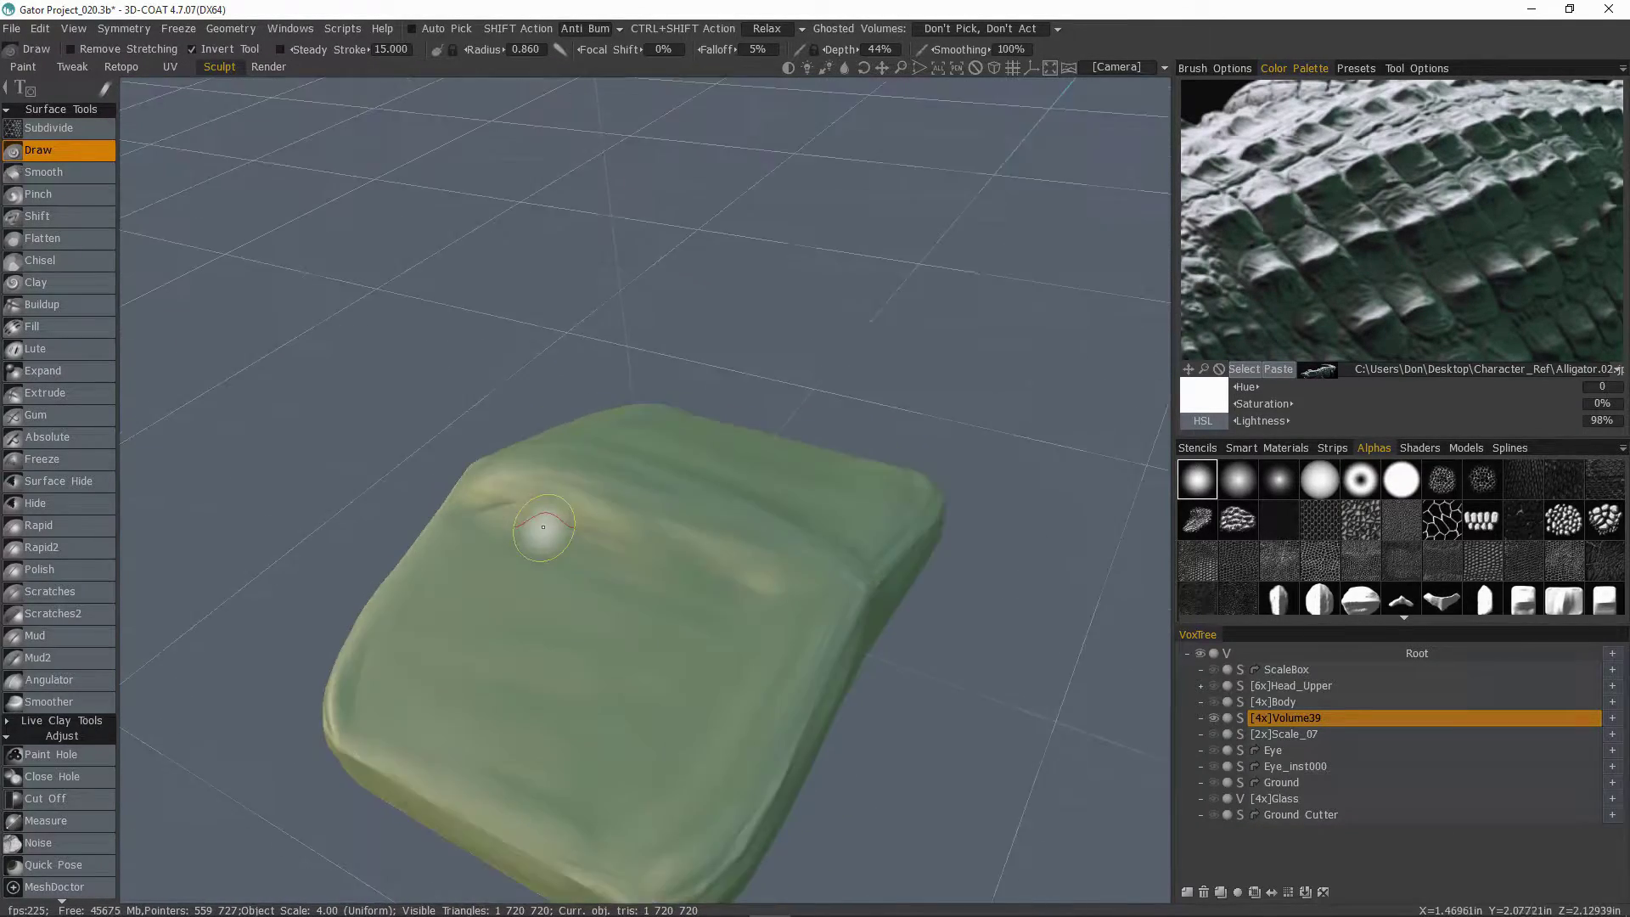
alt+drag(544, 527, 609, 569)
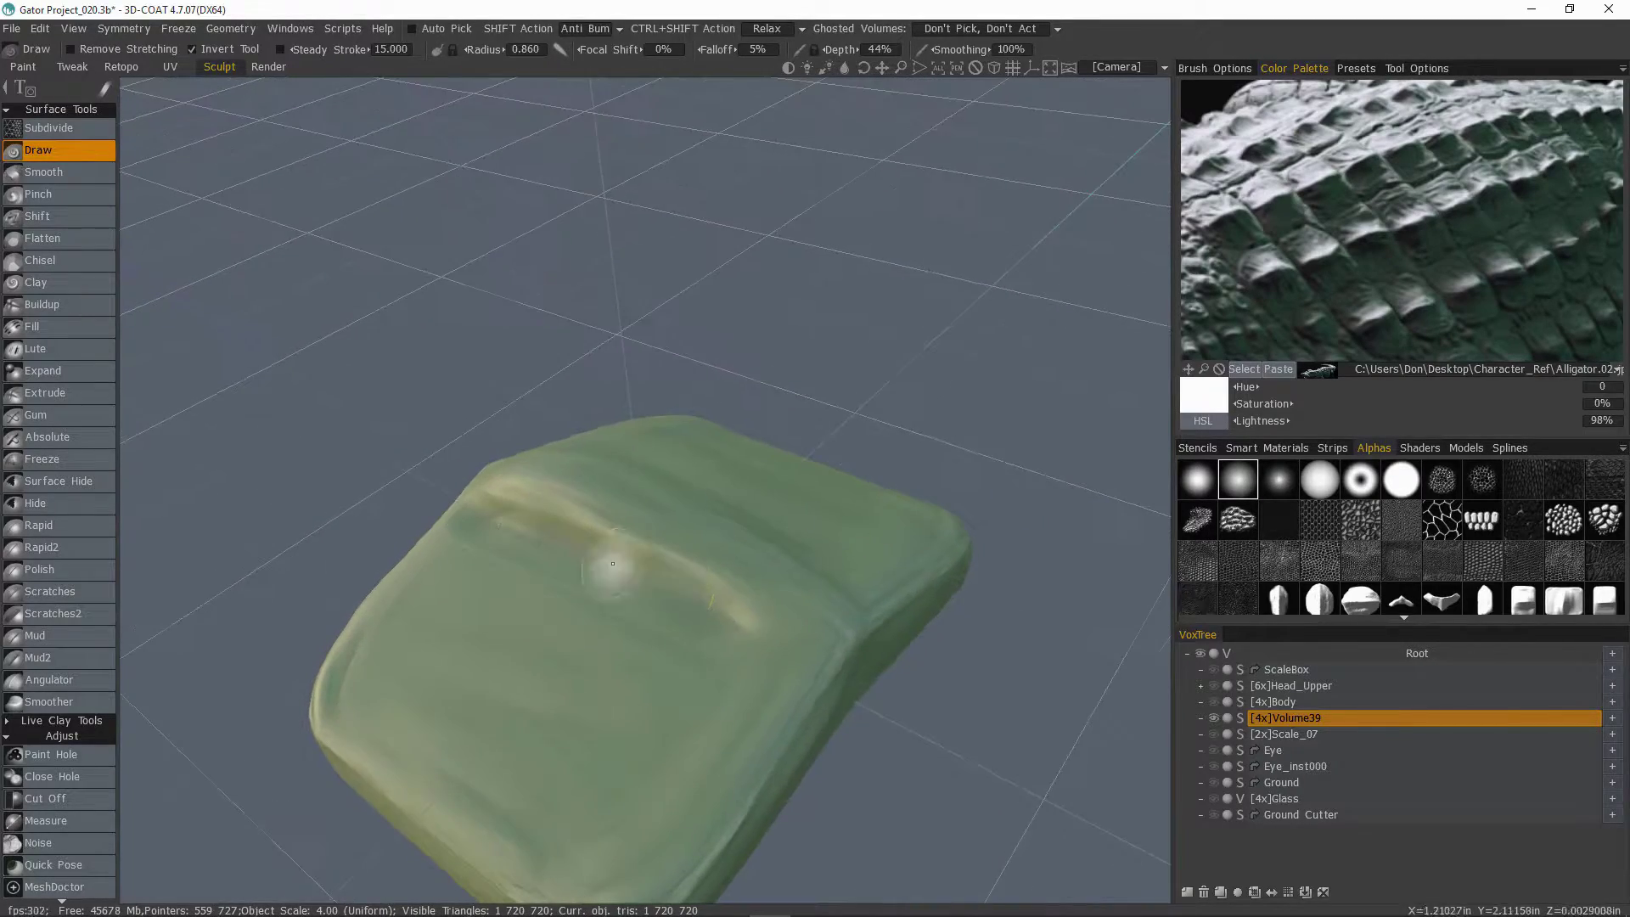
mouse_move(727, 603)
alt+mouse_down()
mouse_move(511, 535)
mouse_move(755, 552)
alt+mouse_up()
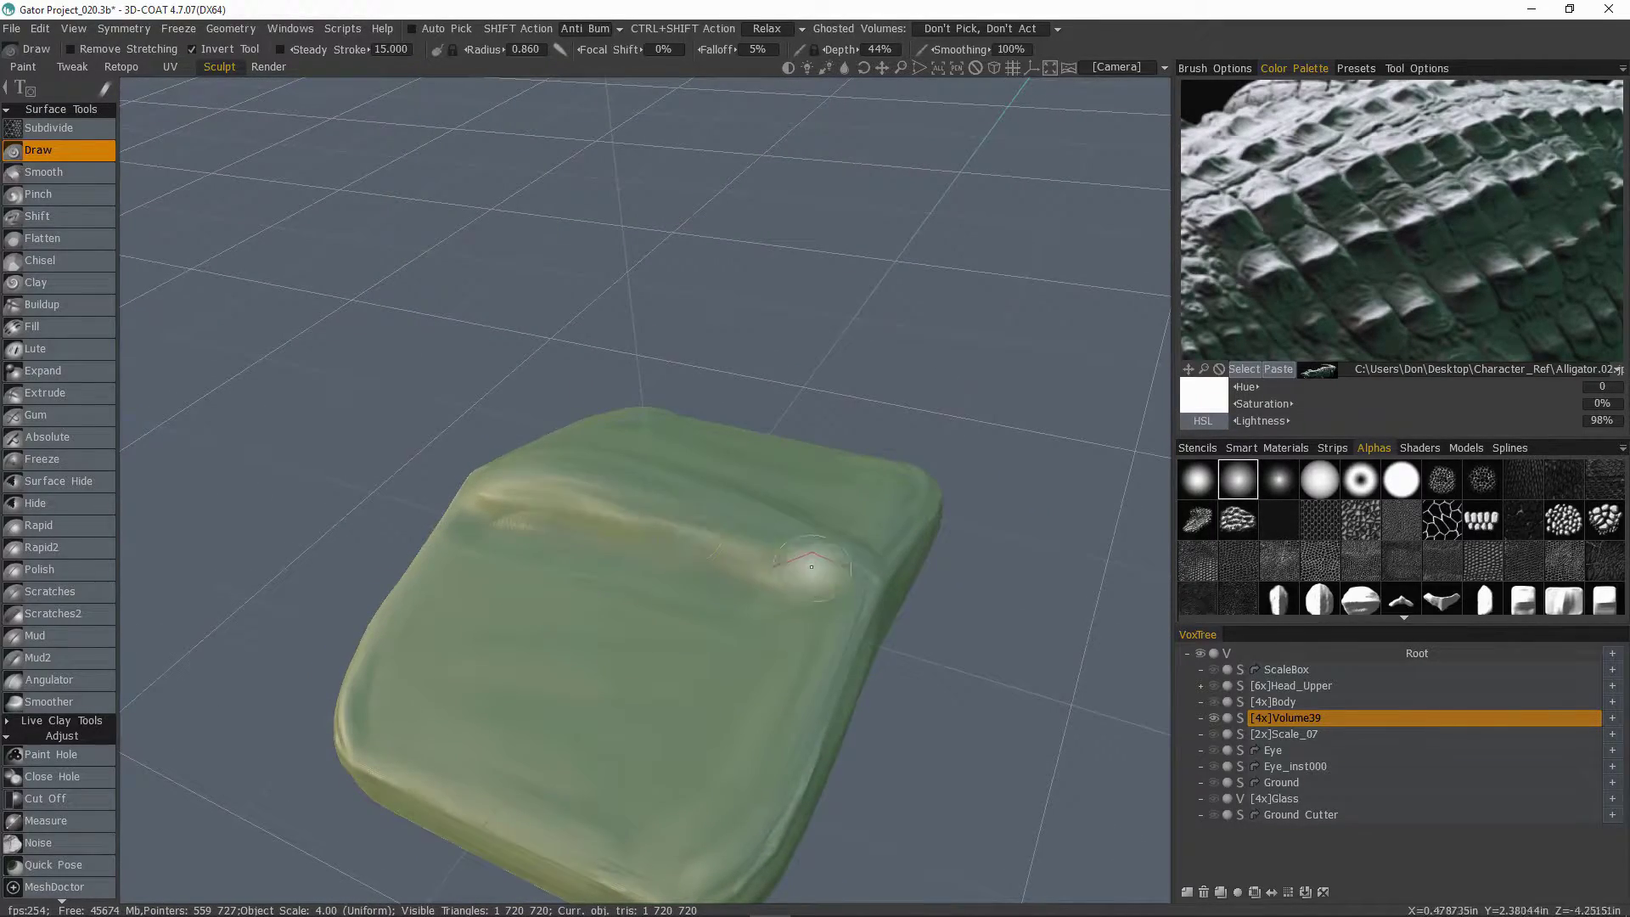
Step: Deepen the grooves on both sides of the ridge with inverted Draw strokes, setting the falloff to 29%
mouse_move(811, 566)
middle_down()
mouse_move(587, 576)
mouse_move(632, 628)
middle_up()
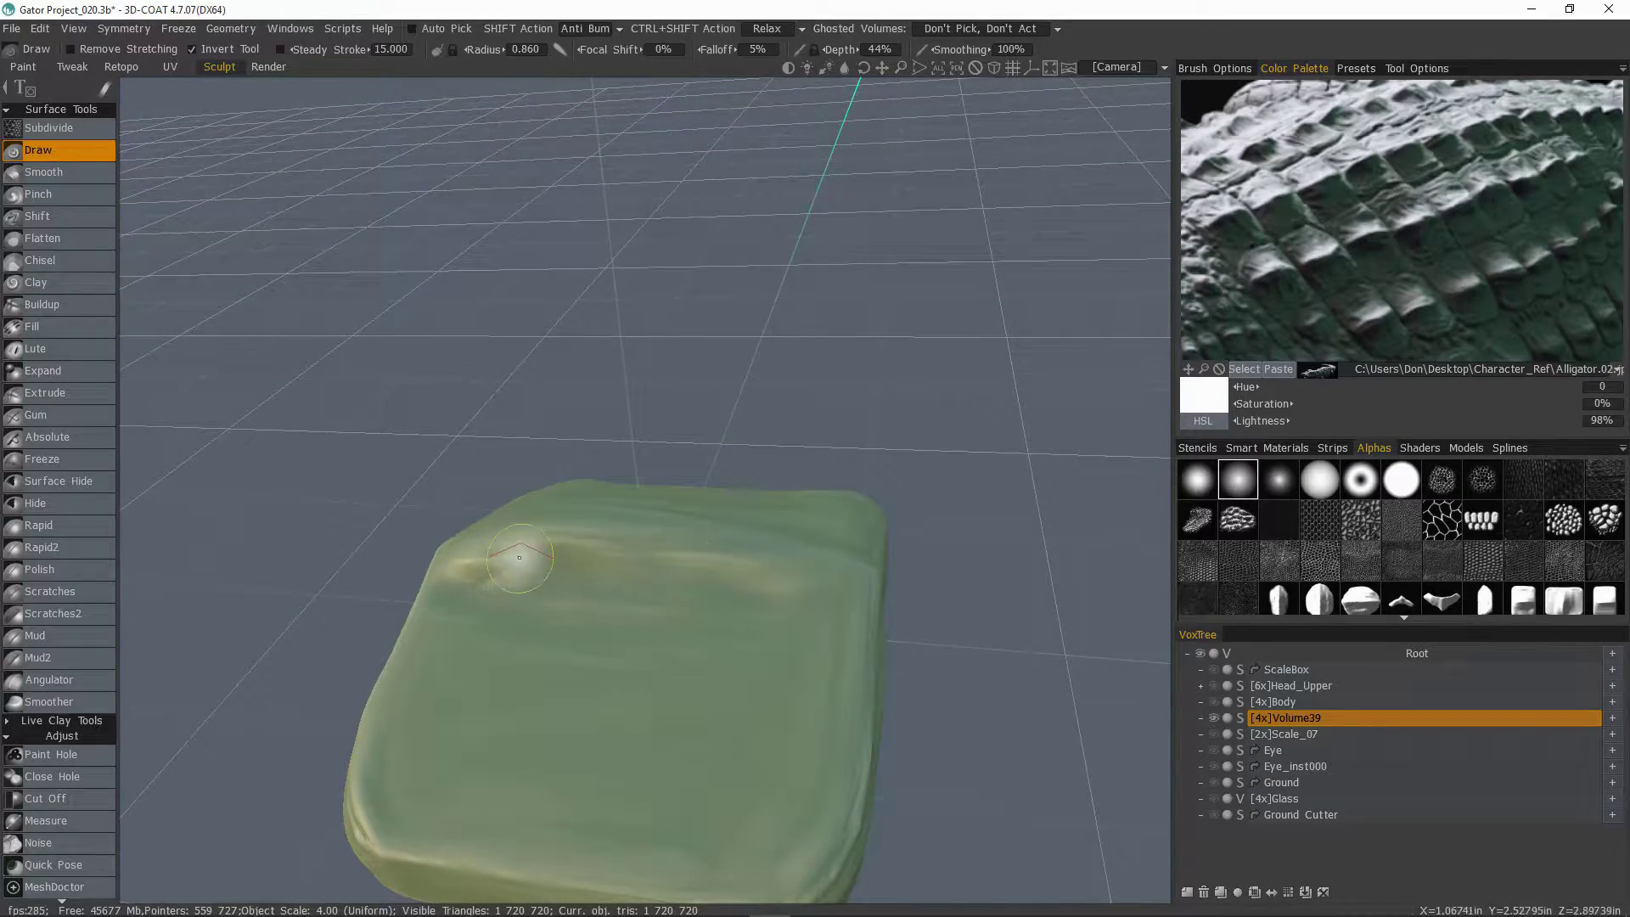
mouse_move(520, 556)
middle_down()
mouse_move(509, 546)
mouse_move(595, 581)
mouse_move(676, 647)
mouse_move(770, 626)
middle_up()
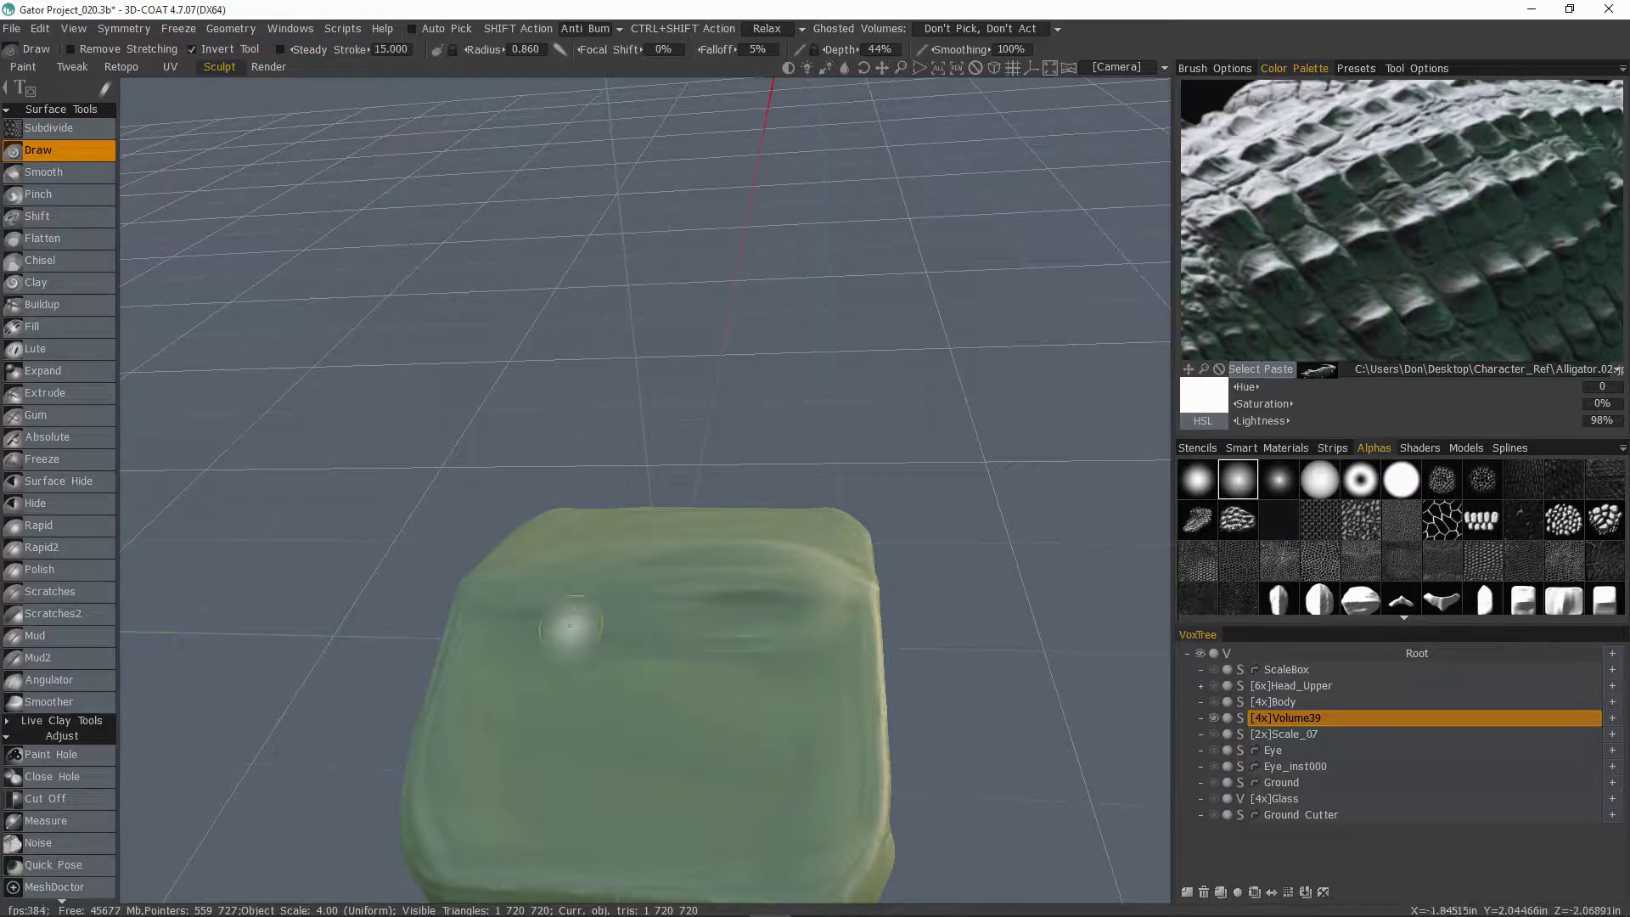
mouse_move(540, 605)
middle_down()
mouse_move(640, 564)
mouse_move(684, 592)
mouse_move(806, 594)
middle_up()
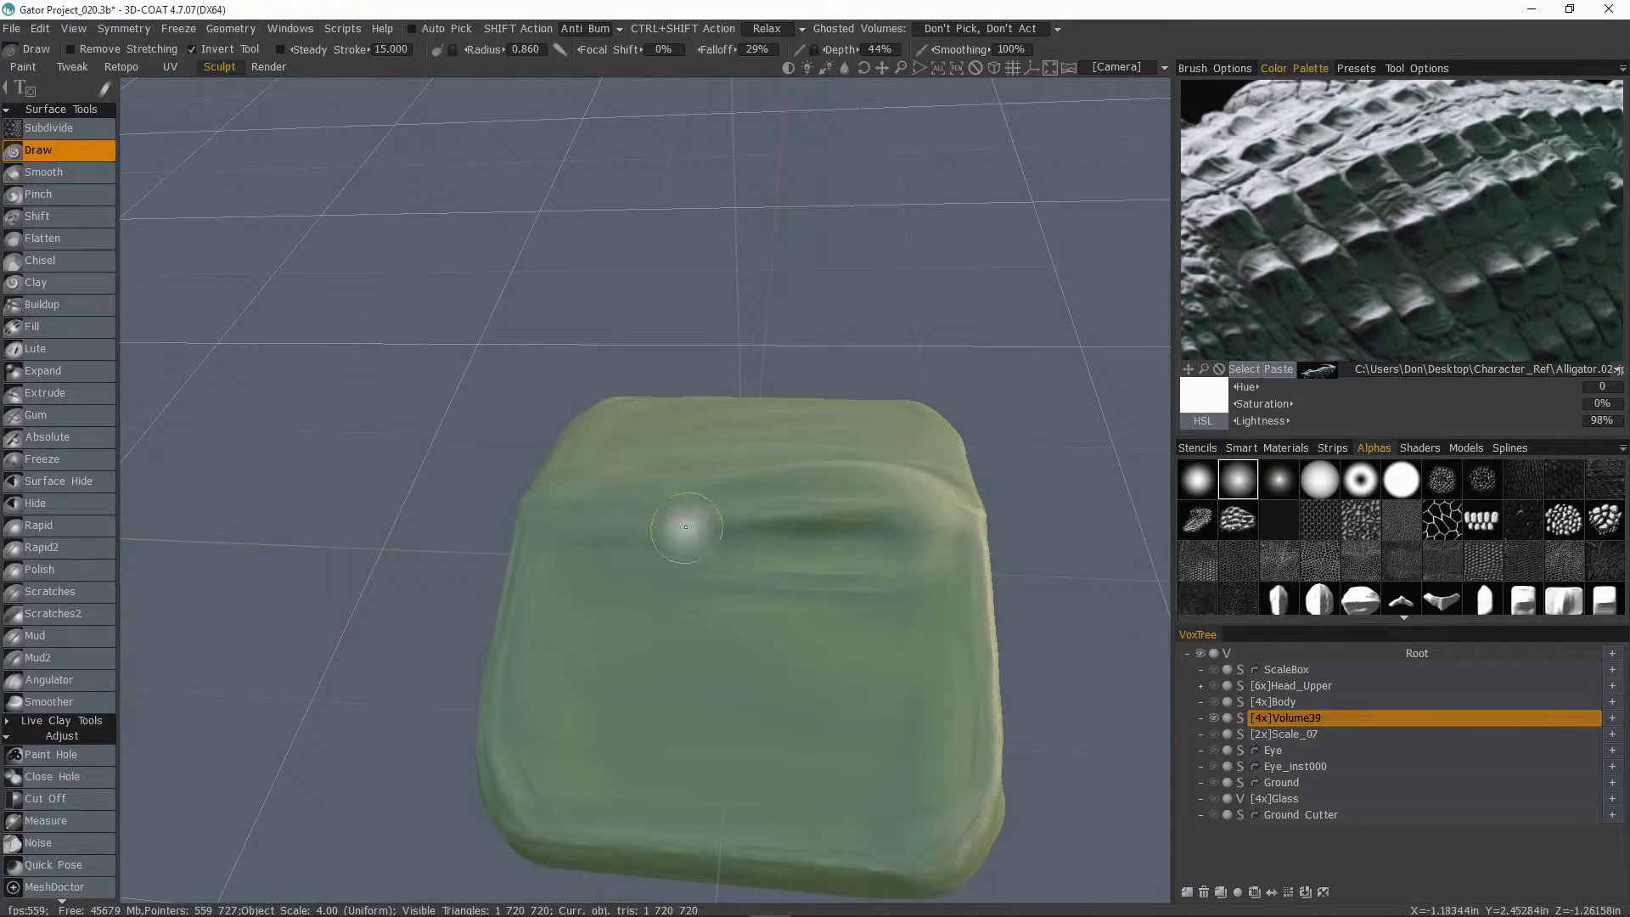
middle_drag(686, 528, 612, 581)
middle_drag(759, 528, 212, 272)
Step: Sharpen the crest of the central ridge with the Pinch brush at radius 1.914
click(38, 194)
mouse_move(339, 357)
middle_down()
mouse_move(684, 553)
mouse_move(680, 520)
mouse_move(727, 625)
mouse_move(744, 618)
mouse_move(684, 553)
mouse_move(629, 589)
mouse_move(761, 568)
mouse_move(753, 611)
middle_up()
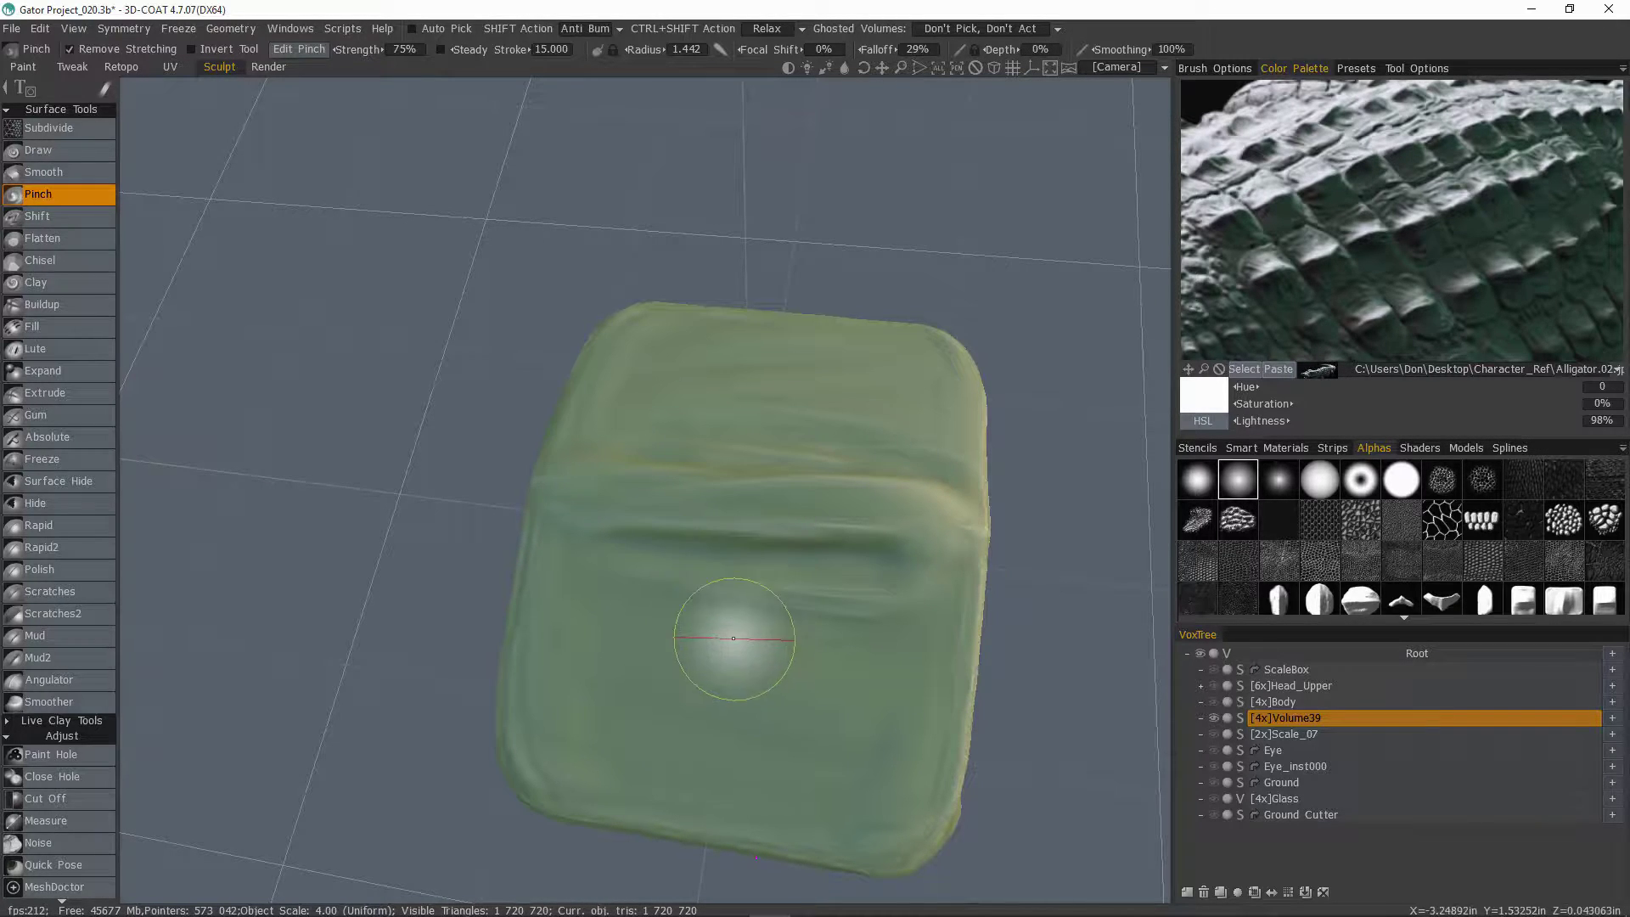
mouse_move(734, 638)
middle_down()
mouse_move(747, 582)
mouse_move(845, 493)
mouse_move(845, 513)
middle_up()
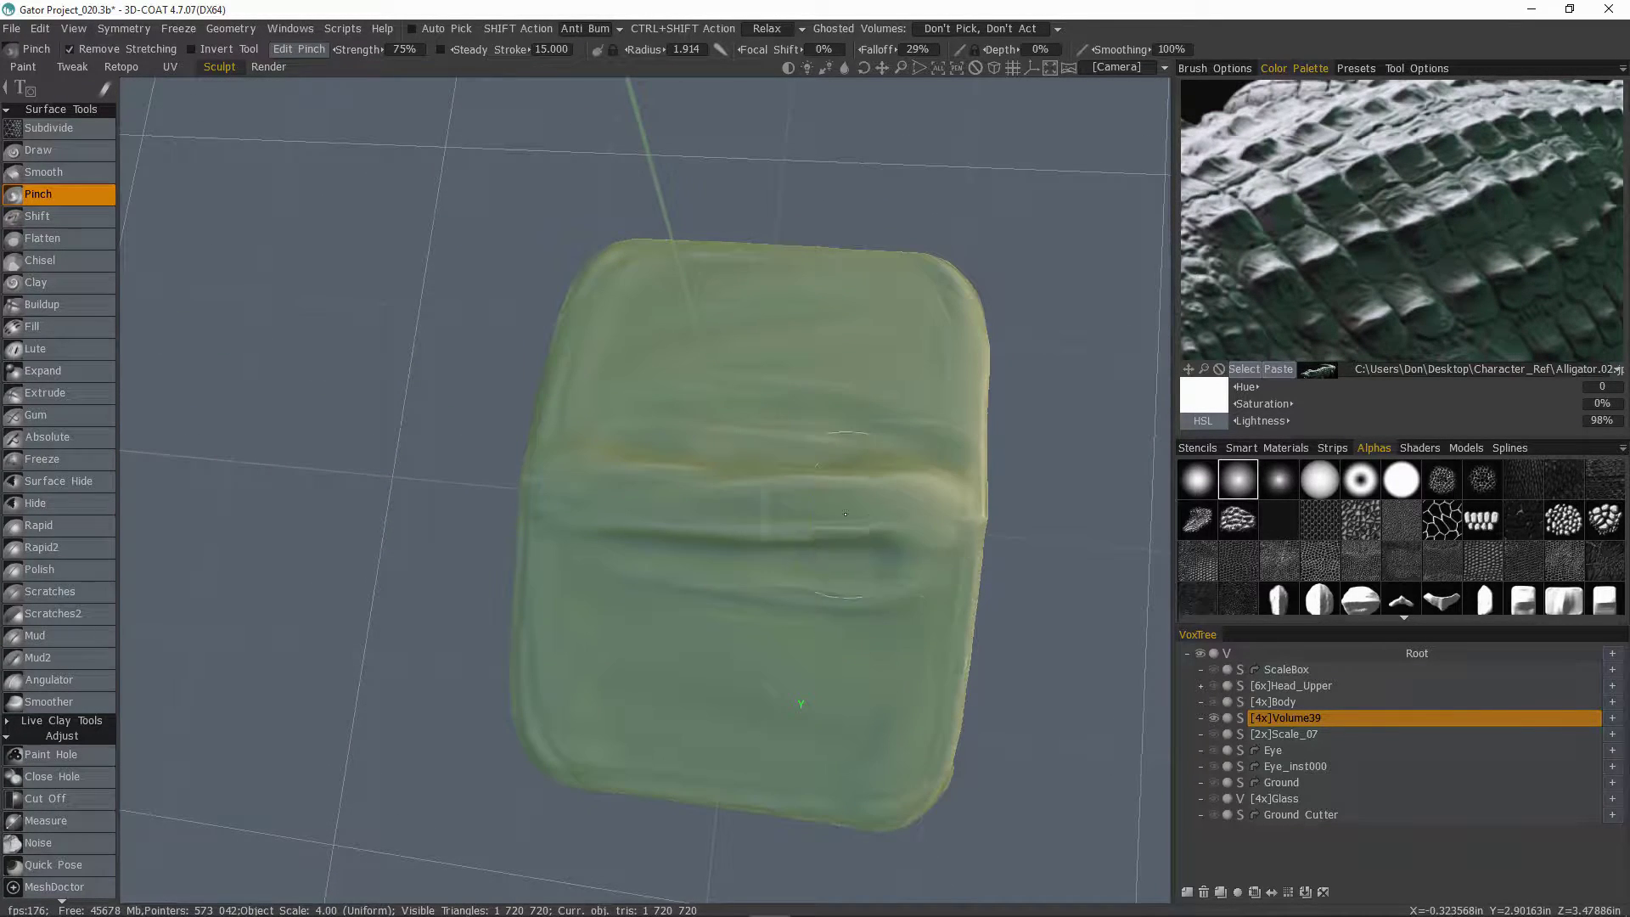
drag(662, 498, 883, 505)
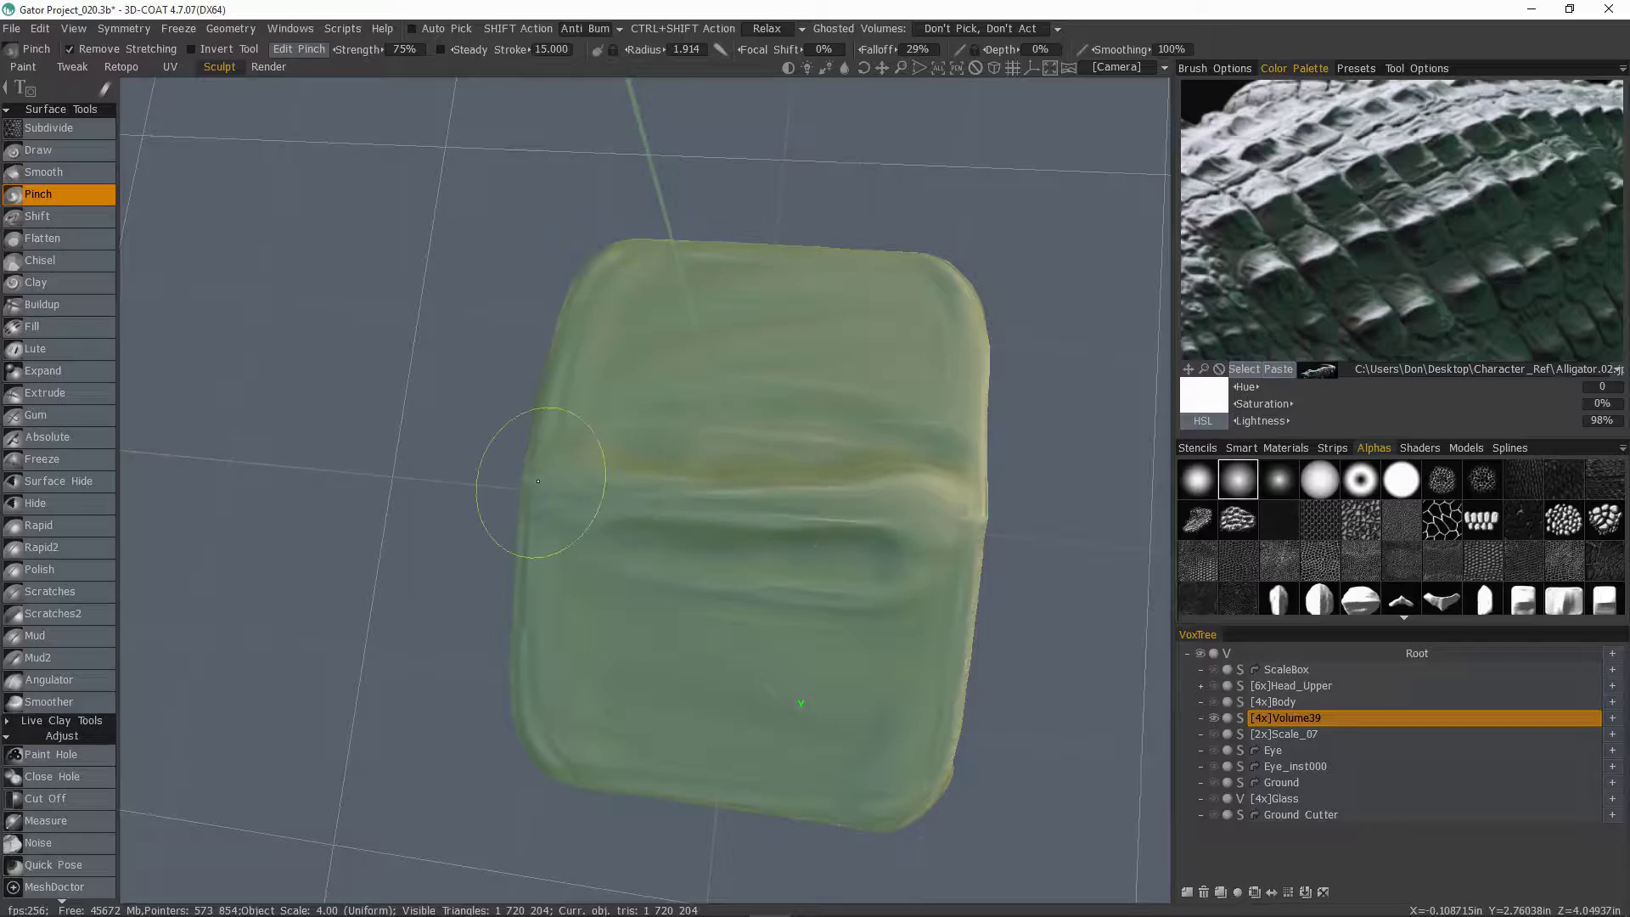
middle_drag(539, 481, 546, 513)
middle_drag(406, 521, 416, 525)
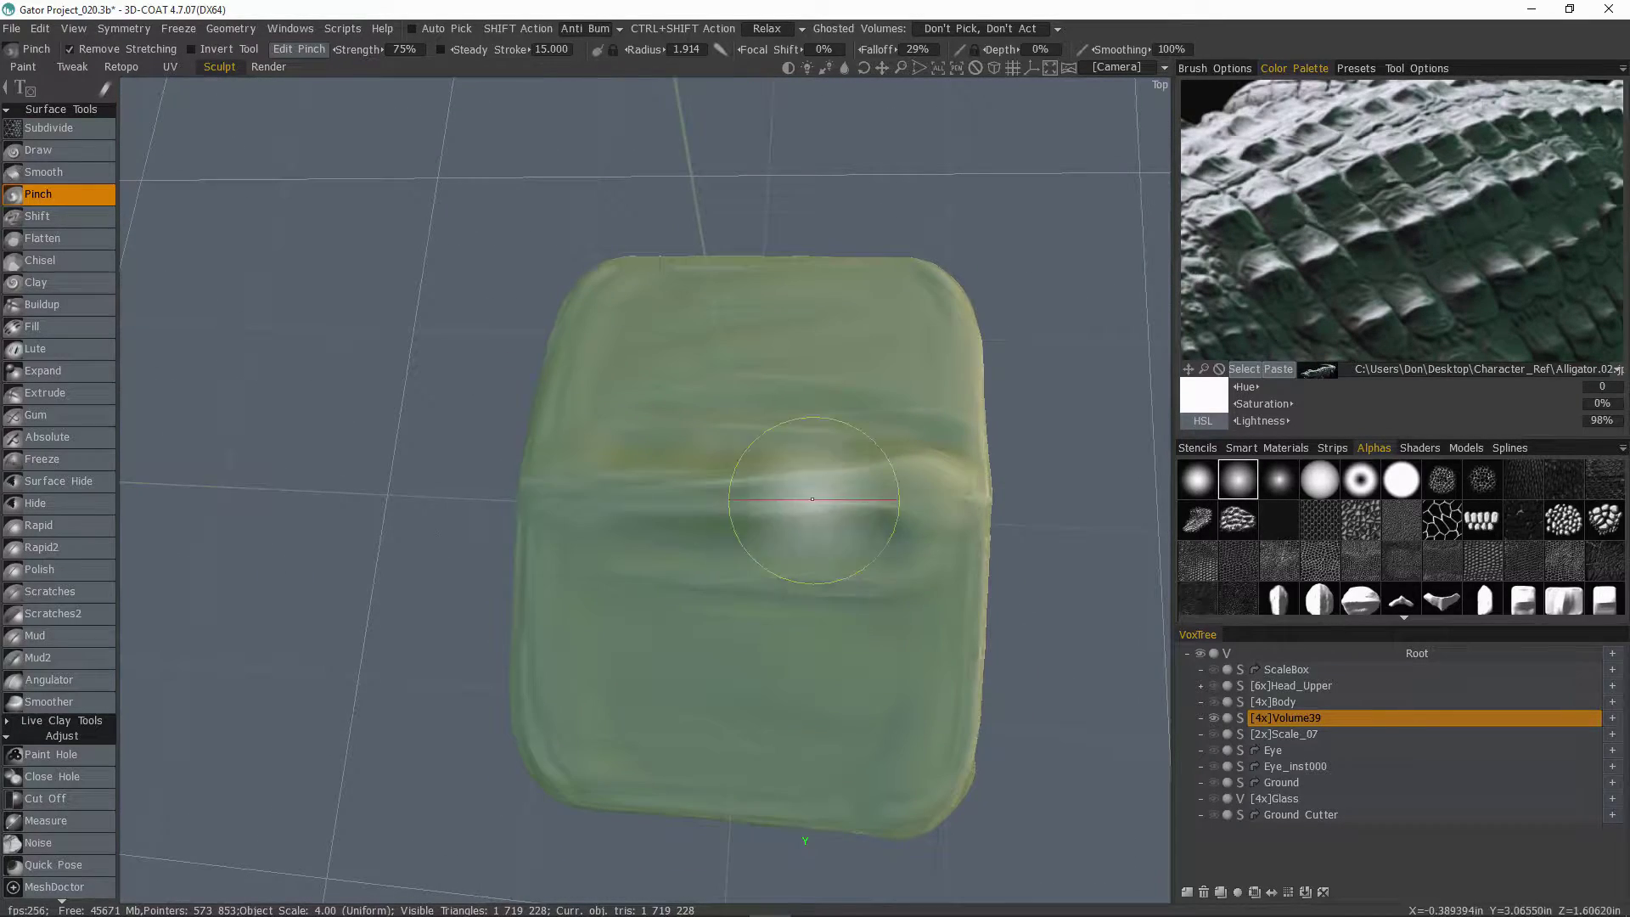
Step: Refine the creases beside the ridge with Pinch, using the small-centred soft alpha, 41% depth and radius 0.882
mouse_move(812, 500)
middle_down()
mouse_move(501, 511)
mouse_move(835, 537)
mouse_move(544, 500)
mouse_move(684, 253)
mouse_move(786, 523)
mouse_move(830, 517)
middle_up()
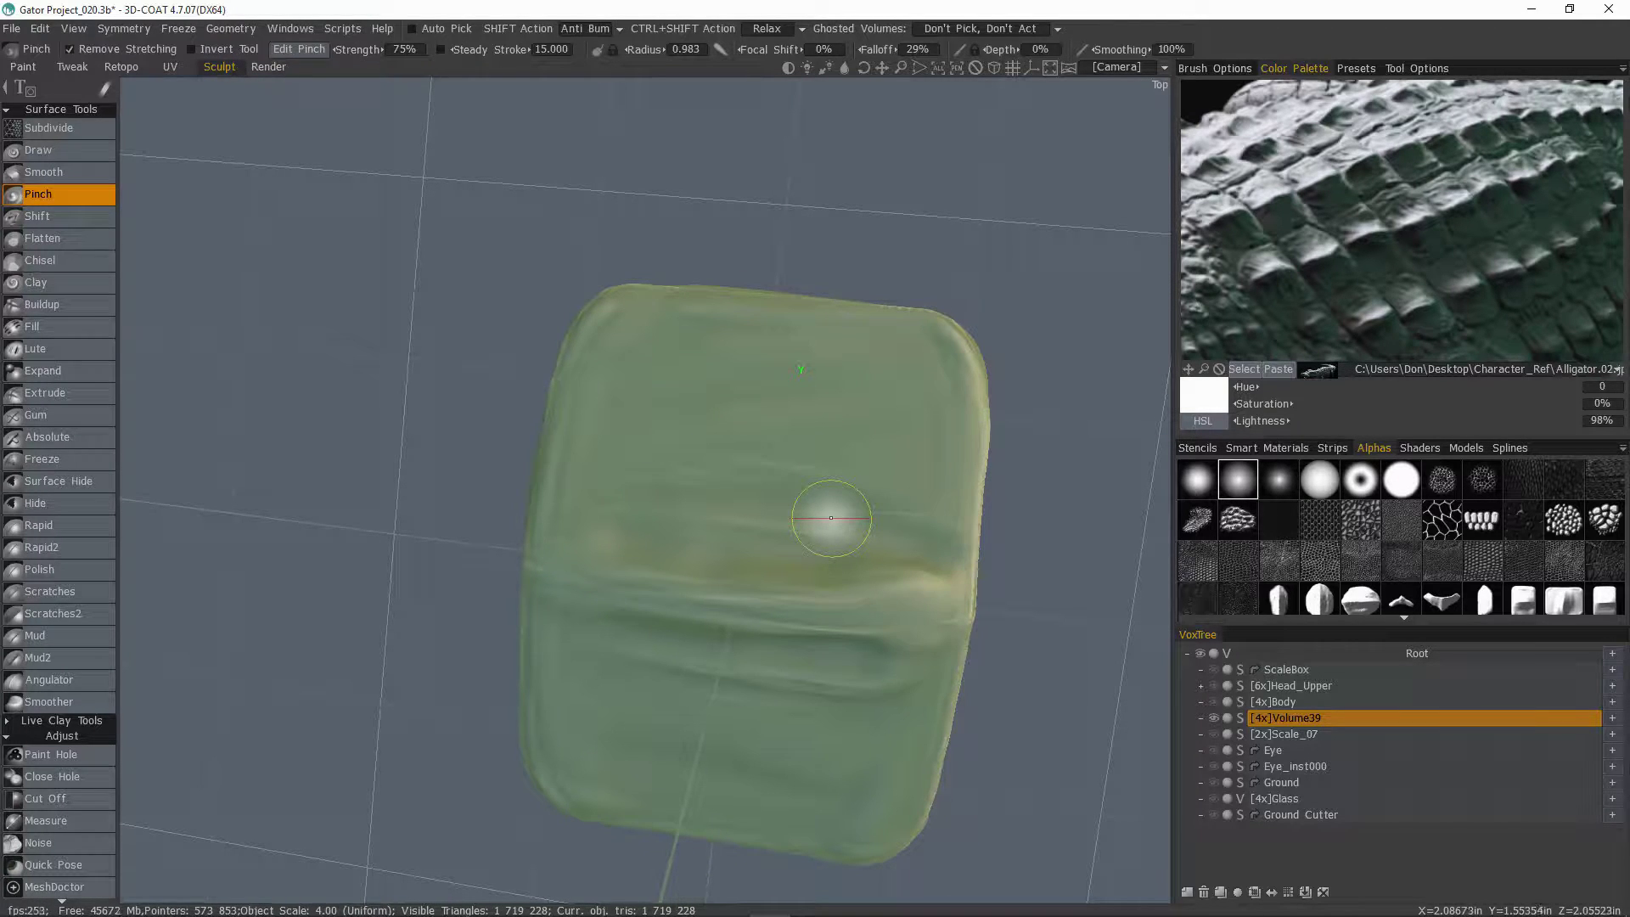
middle_drag(831, 518, 720, 513)
right_drag(720, 513, 840, 485)
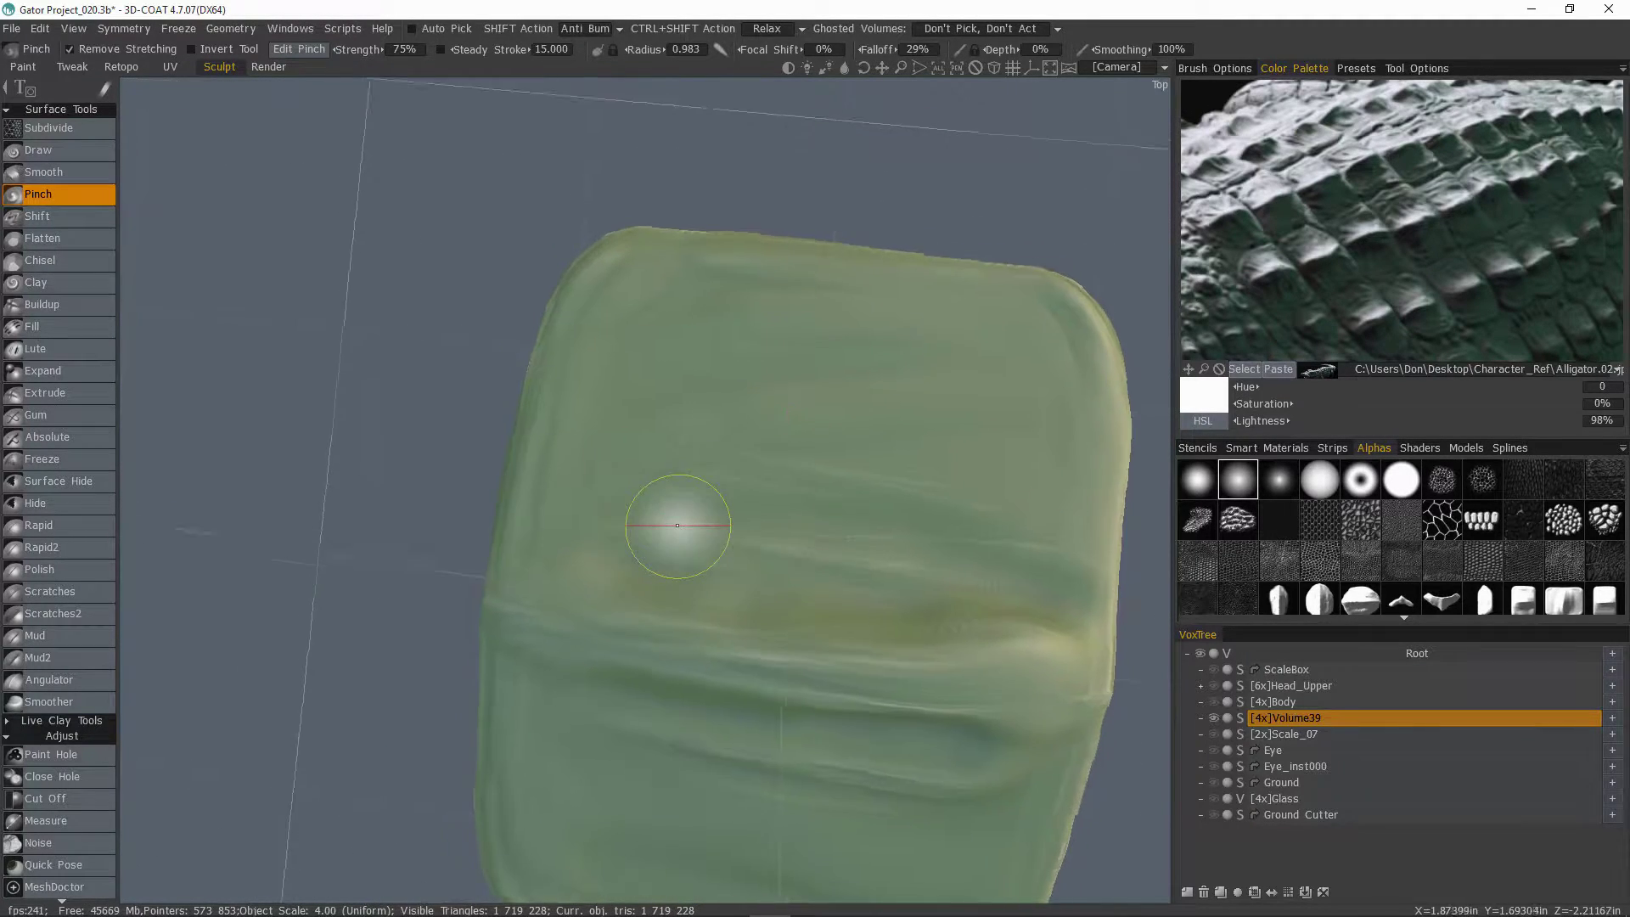
mouse_move(673, 527)
middle_down()
mouse_move(728, 611)
mouse_move(718, 659)
mouse_move(793, 680)
mouse_move(244, 259)
middle_up()
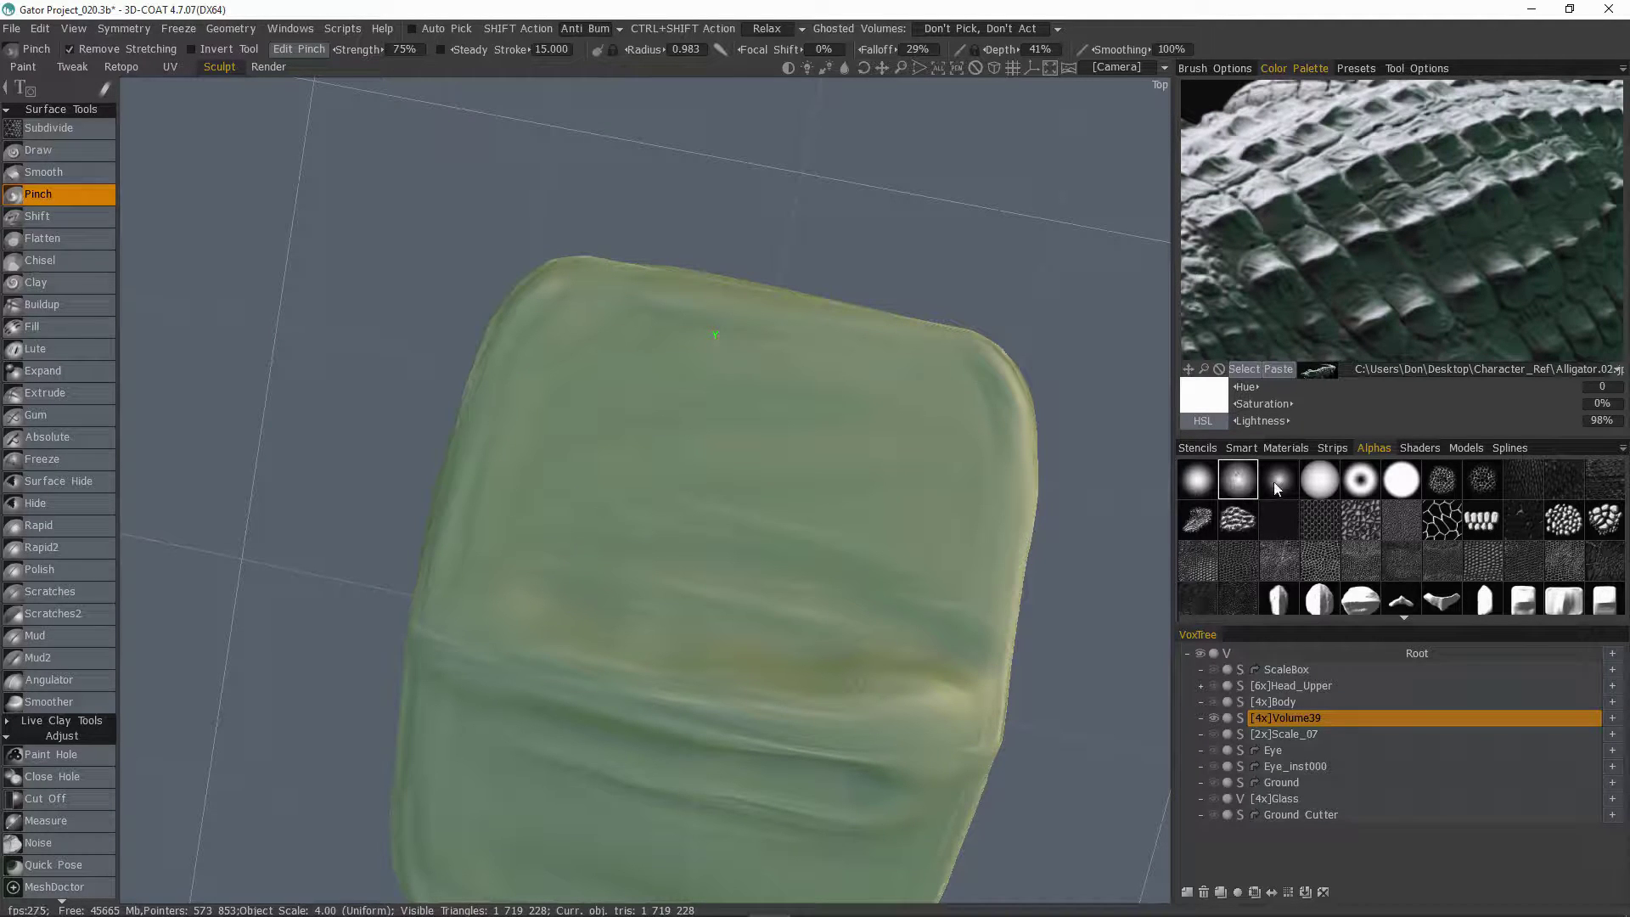
click(1278, 481)
scroll(829, 408, up, 2)
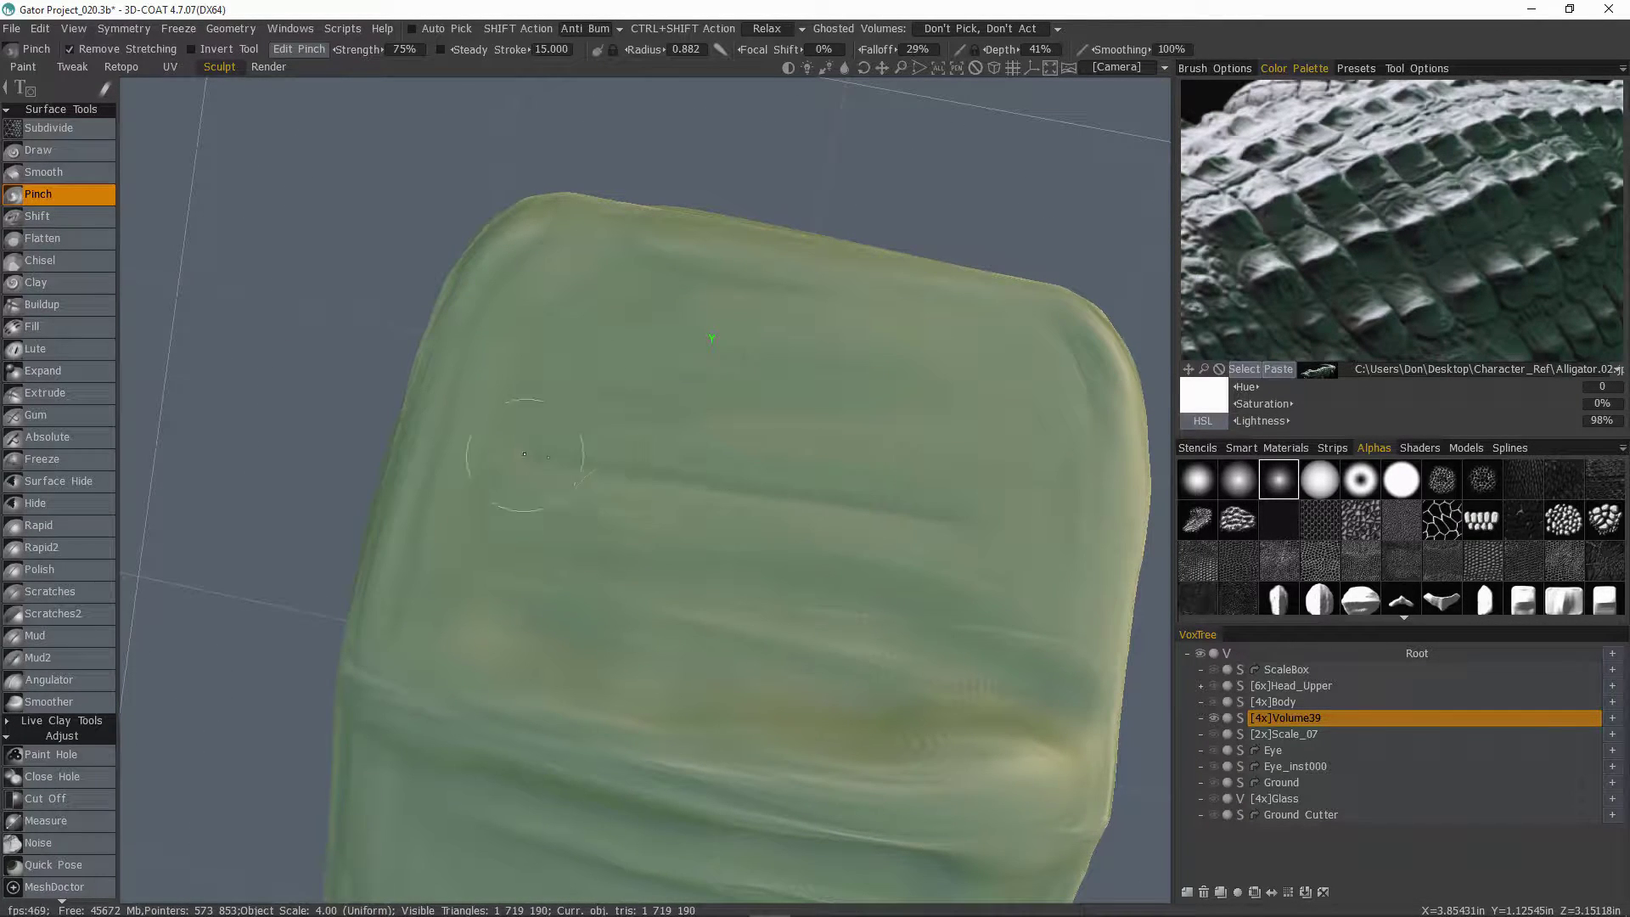
Step: Undo the last two Pinch strokes and pinch the central ridge with the second soft round alpha at radius 1.824
mouse_move(901, 556)
middle_down()
mouse_move(1001, 546)
mouse_move(473, 491)
mouse_move(594, 473)
mouse_move(878, 520)
mouse_move(852, 518)
middle_up()
key(ctrl+z)
key(ctrl+z)
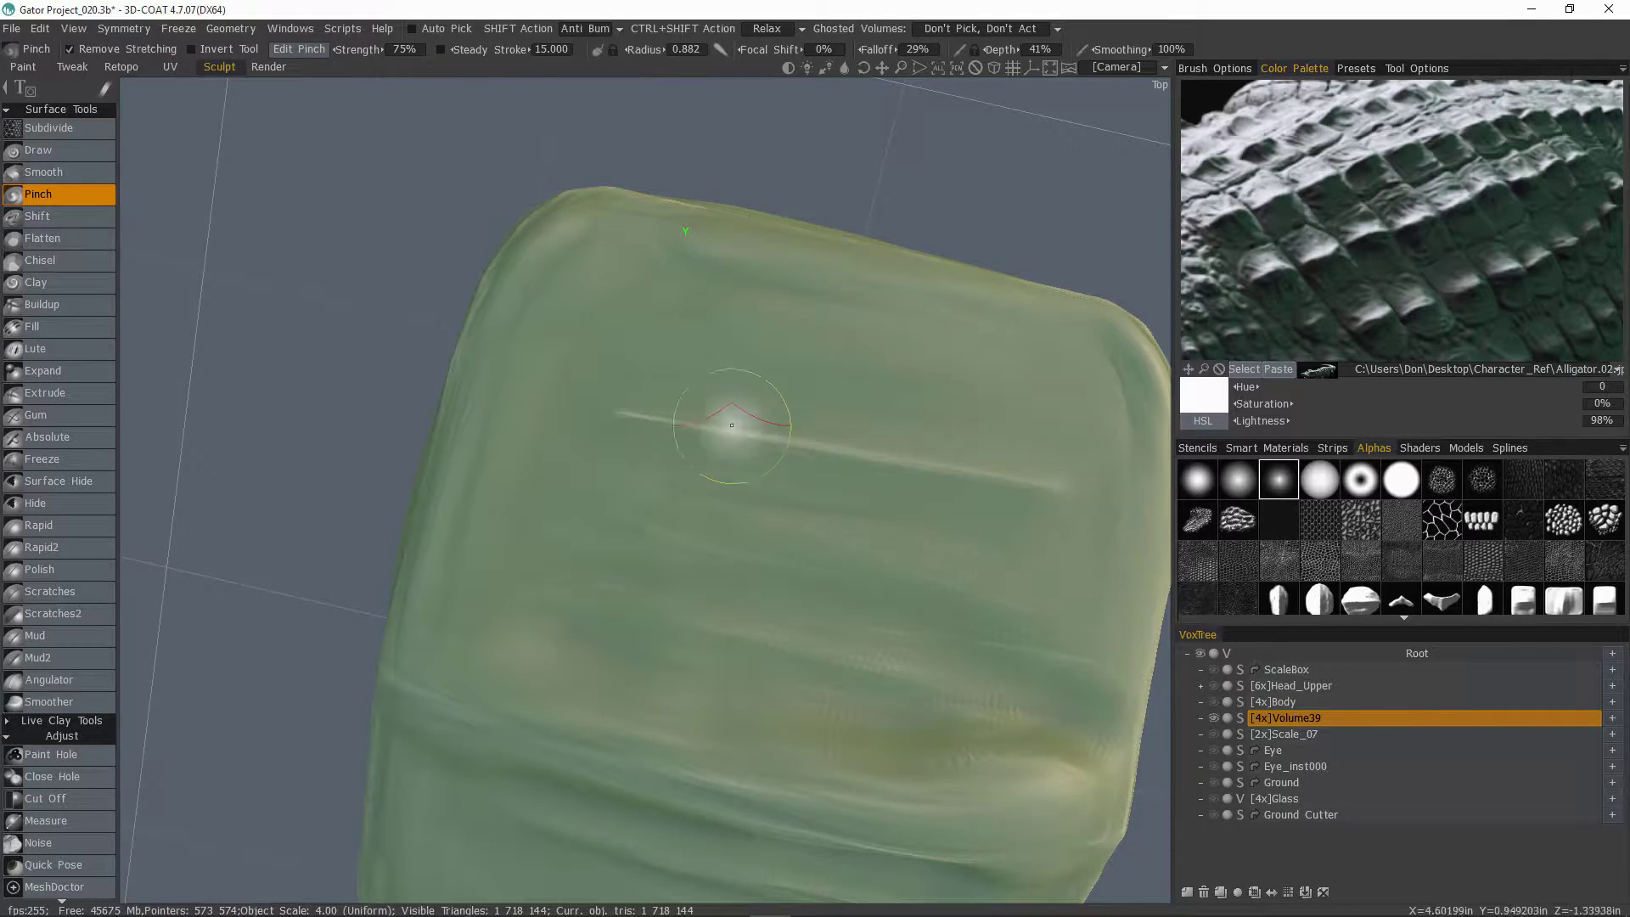
middle_drag(731, 424, 995, 53)
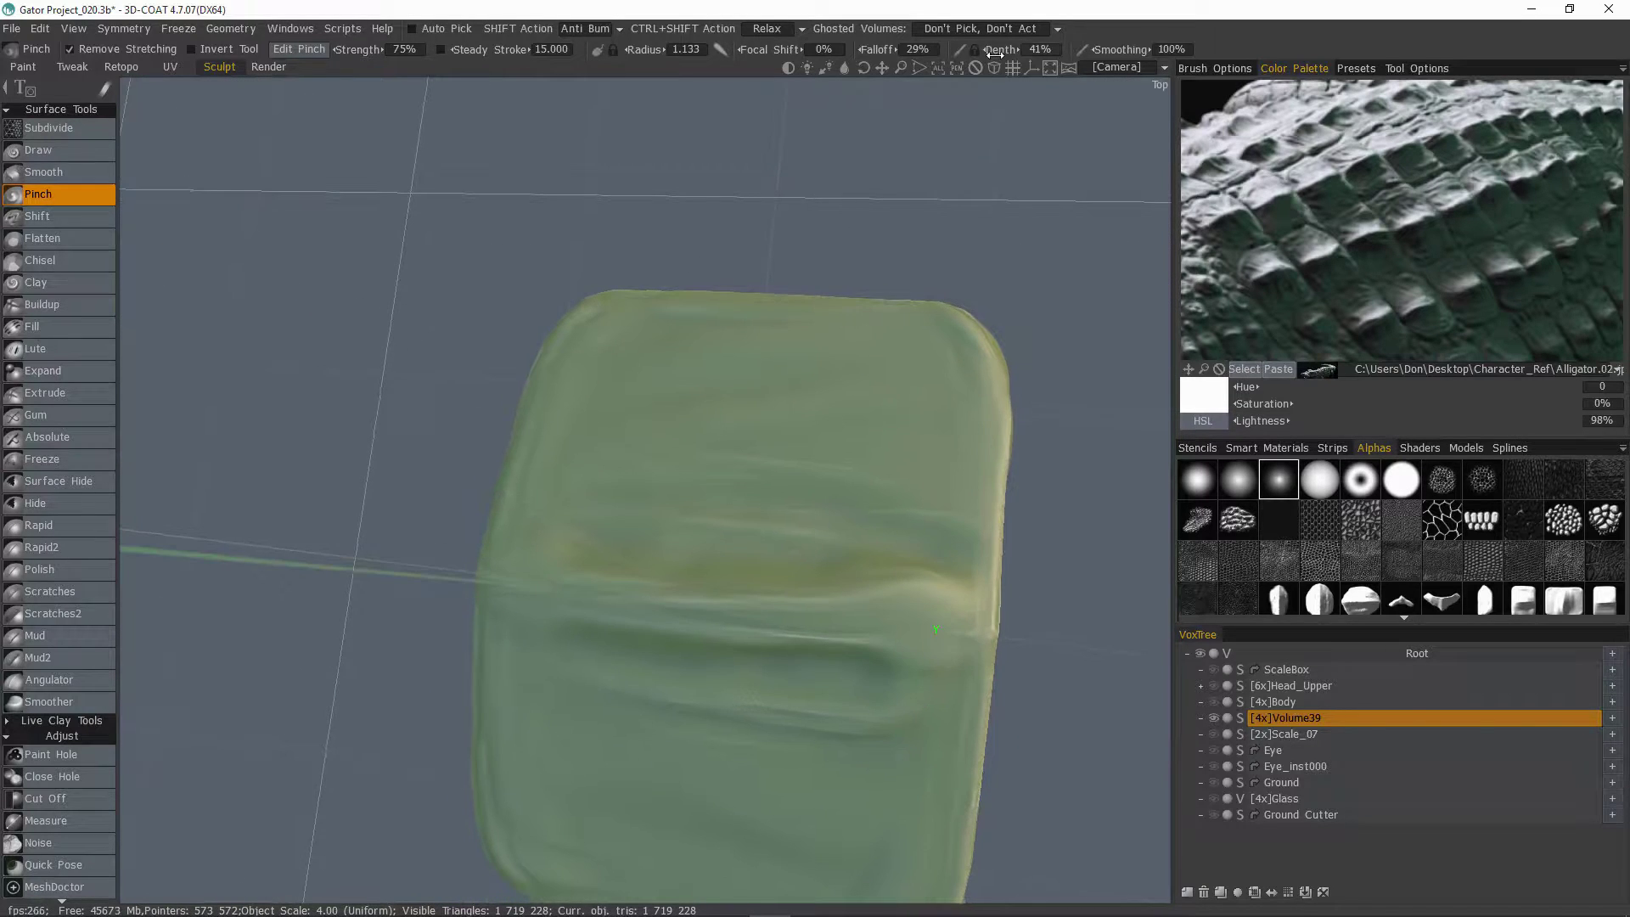
mouse_move(916, 133)
middle_down()
mouse_move(811, 583)
mouse_move(880, 569)
mouse_move(828, 592)
mouse_move(859, 528)
mouse_move(926, 574)
middle_up()
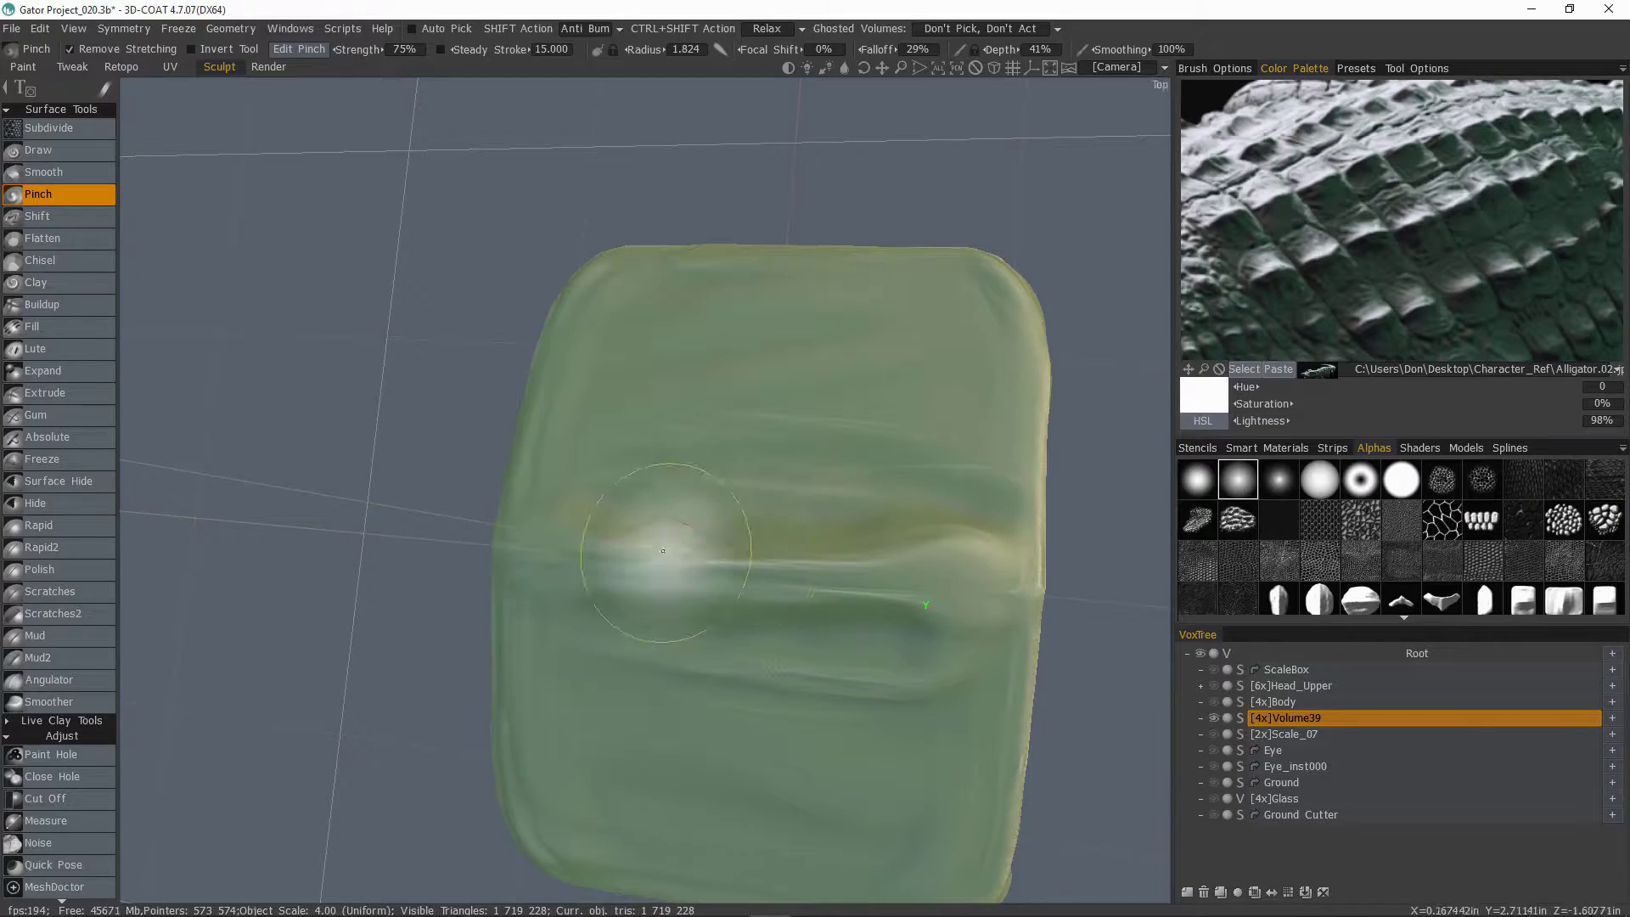
middle_drag(574, 554, 823, 587)
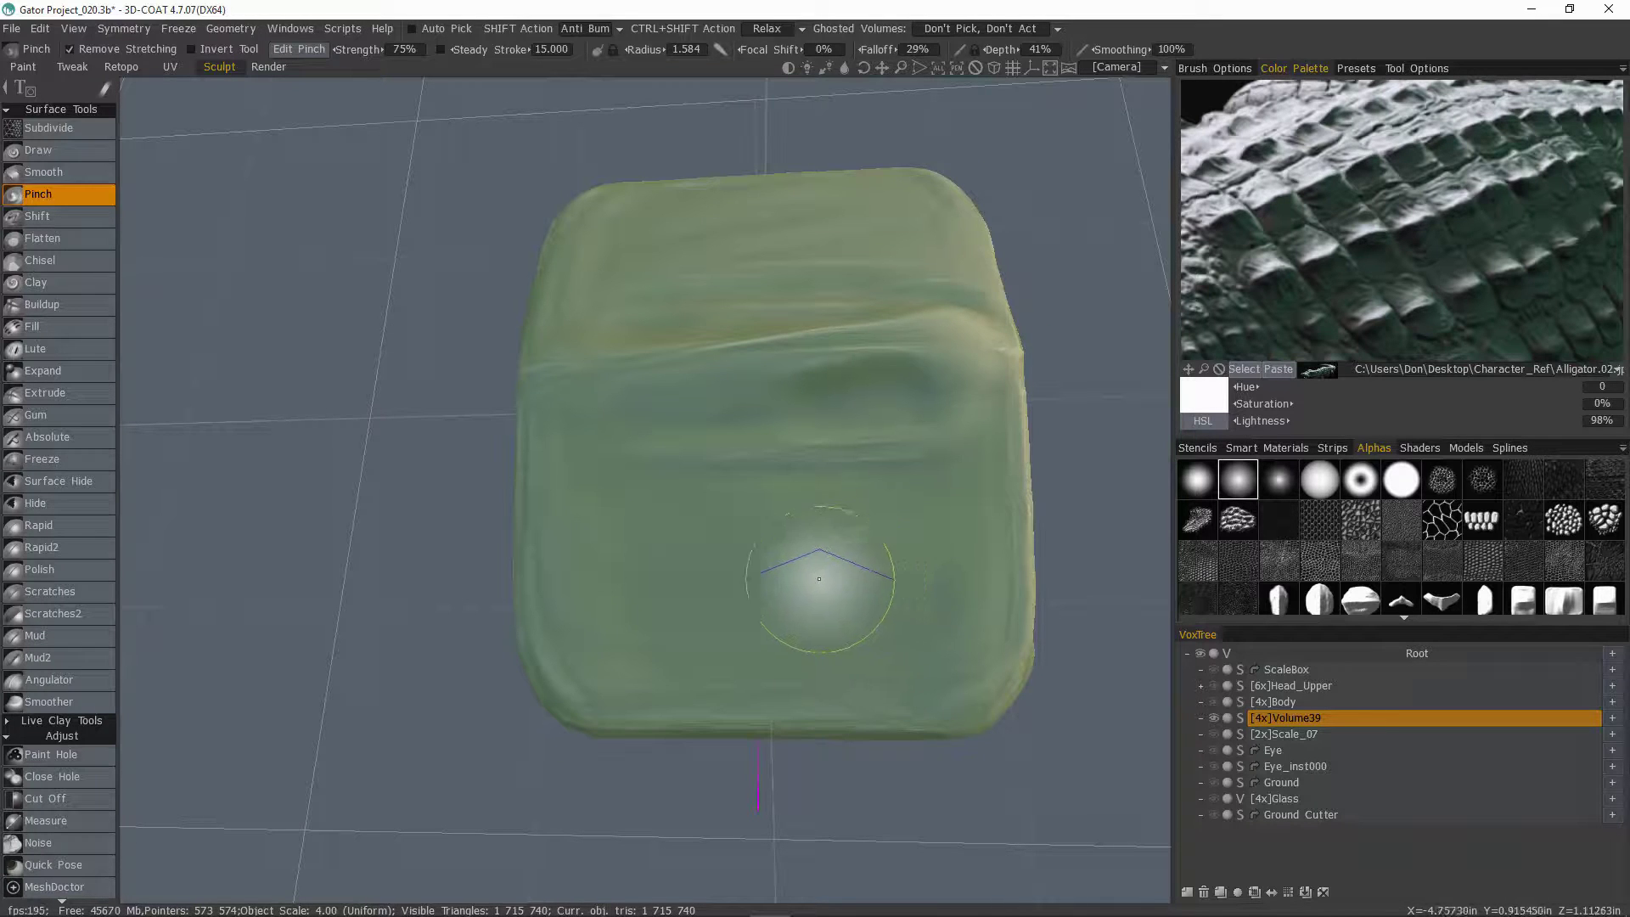
Step: Tighten the scale's side creases and outer edges with Pinch strokes at radius 1.584 and 1.197
middle_drag(562, 575, 727, 538)
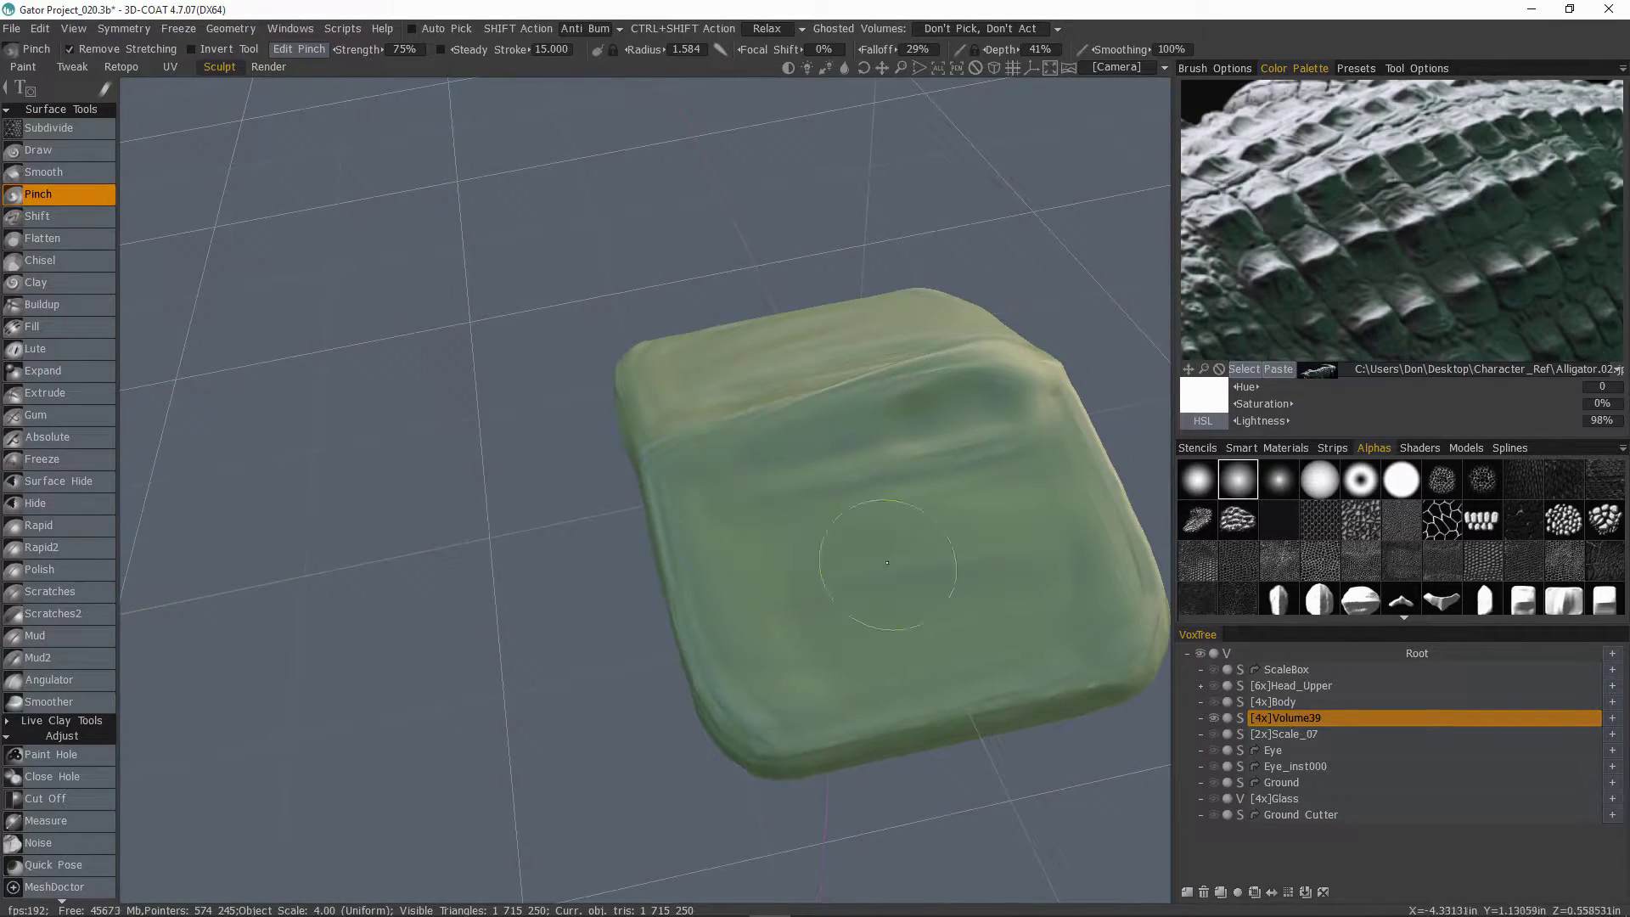
middle_drag(793, 655, 857, 543)
mouse_move(1096, 554)
middle_down()
mouse_move(582, 510)
mouse_move(691, 527)
middle_up()
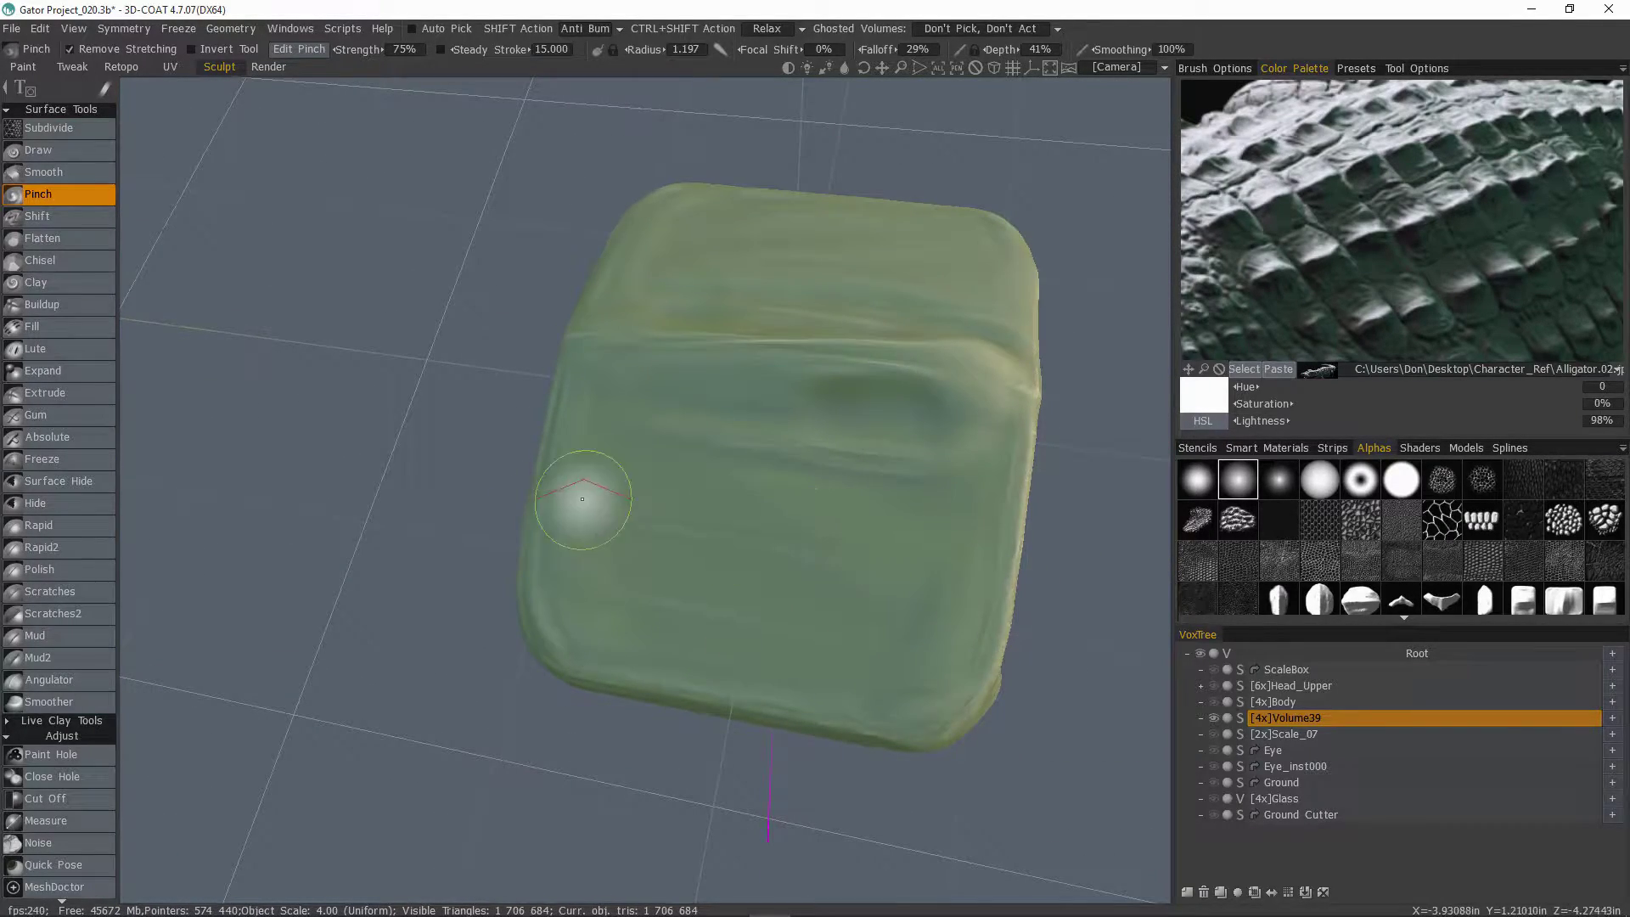
middle_drag(583, 499, 695, 584)
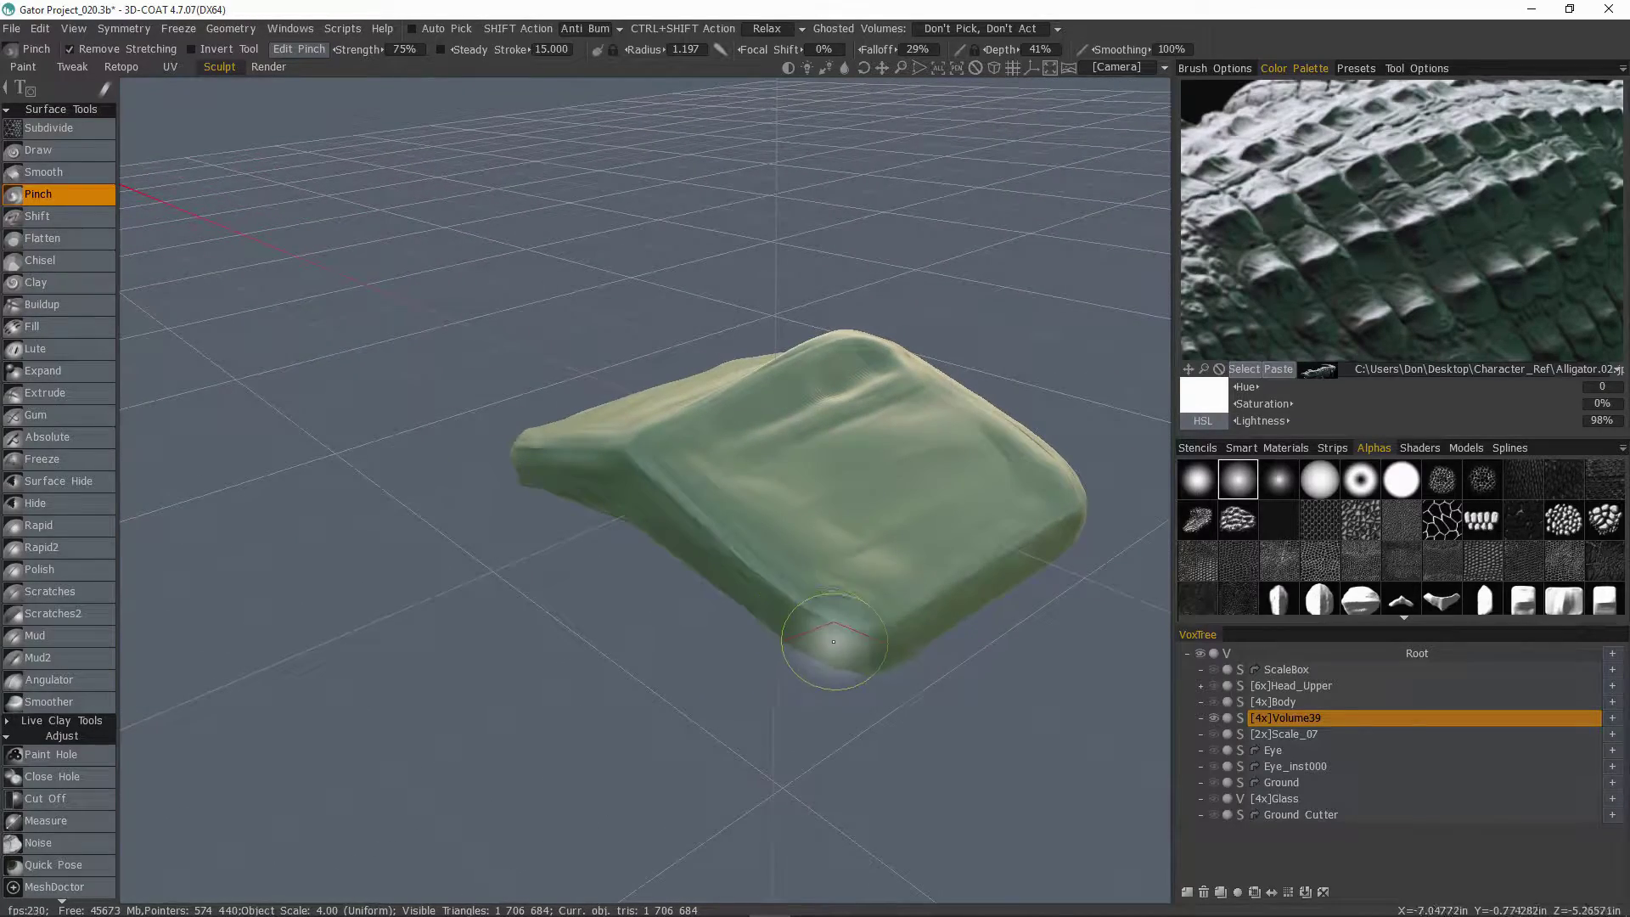
middle_drag(834, 642, 822, 476)
Step: Raise the central ridge into a hump with the Move brush, using the first soft round alpha at radius 3.570
key(space)
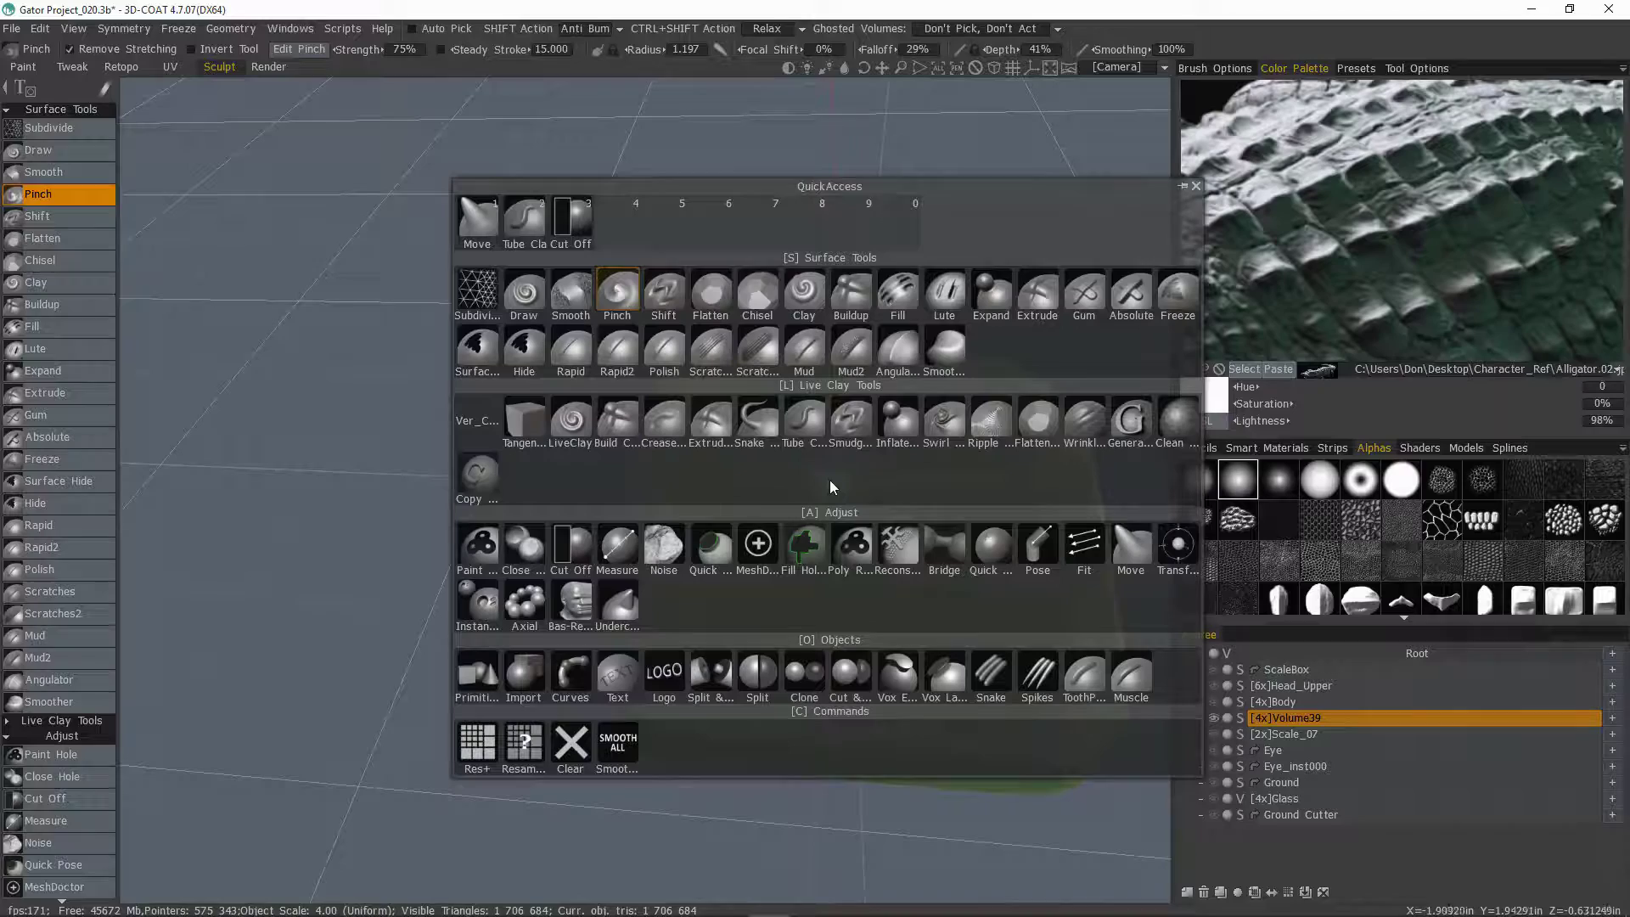
click(1129, 545)
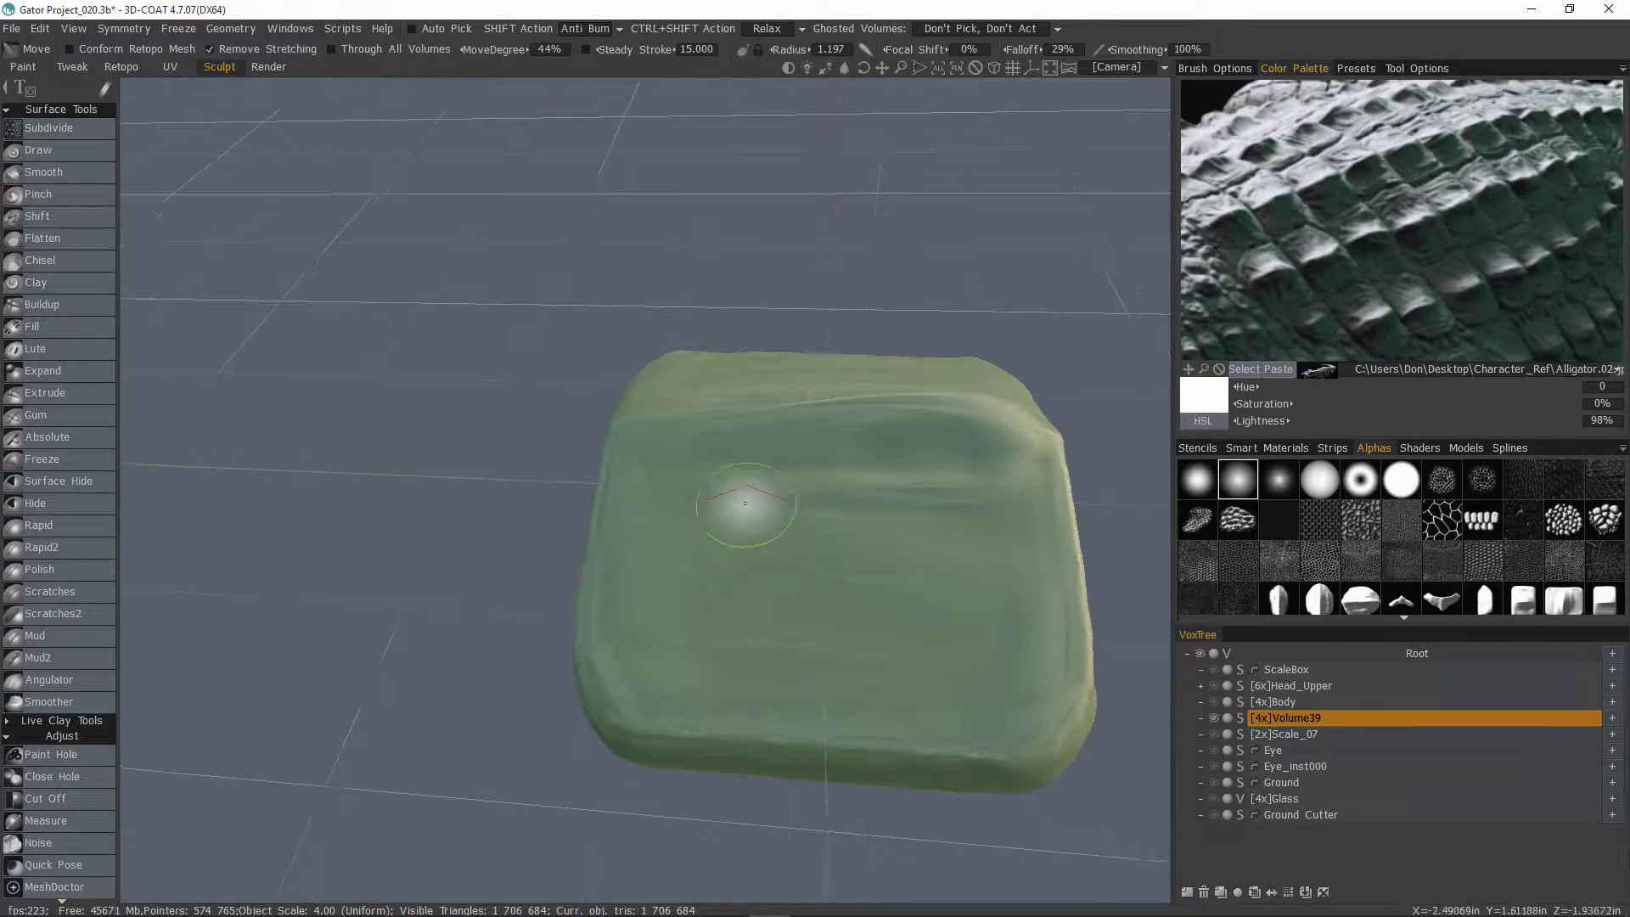
click(1194, 480)
mouse_move(1137, 382)
mouse_down()
mouse_move(1032, 375)
mouse_move(679, 419)
mouse_up()
mouse_move(678, 420)
middle_down()
mouse_move(626, 339)
mouse_move(715, 411)
middle_up()
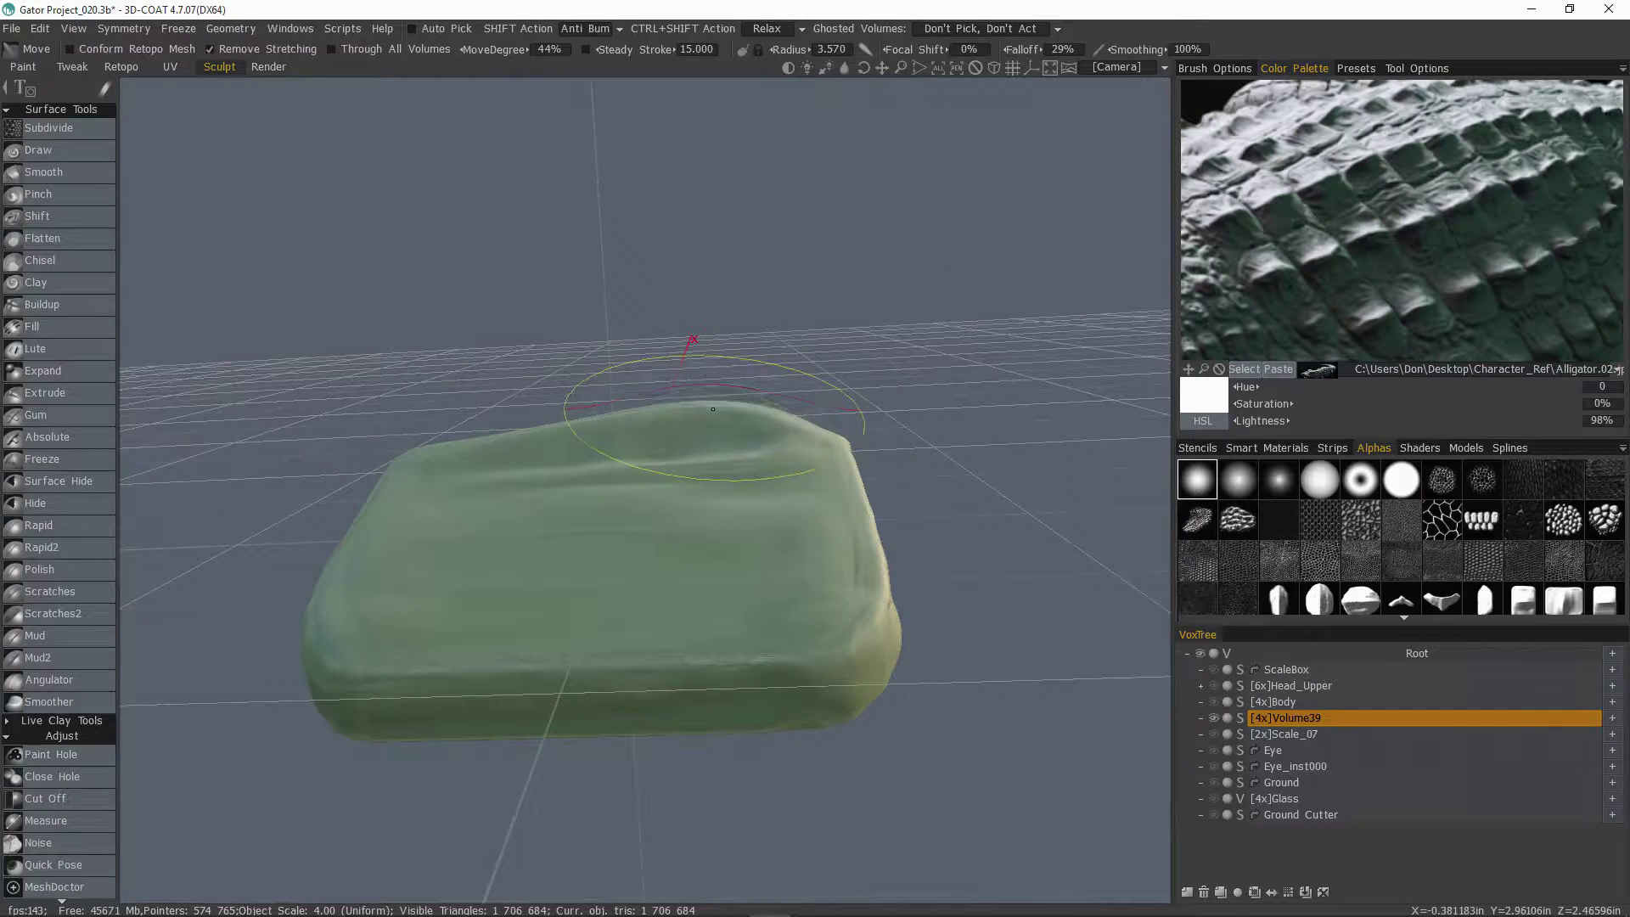
middle_drag(599, 435, 619, 406)
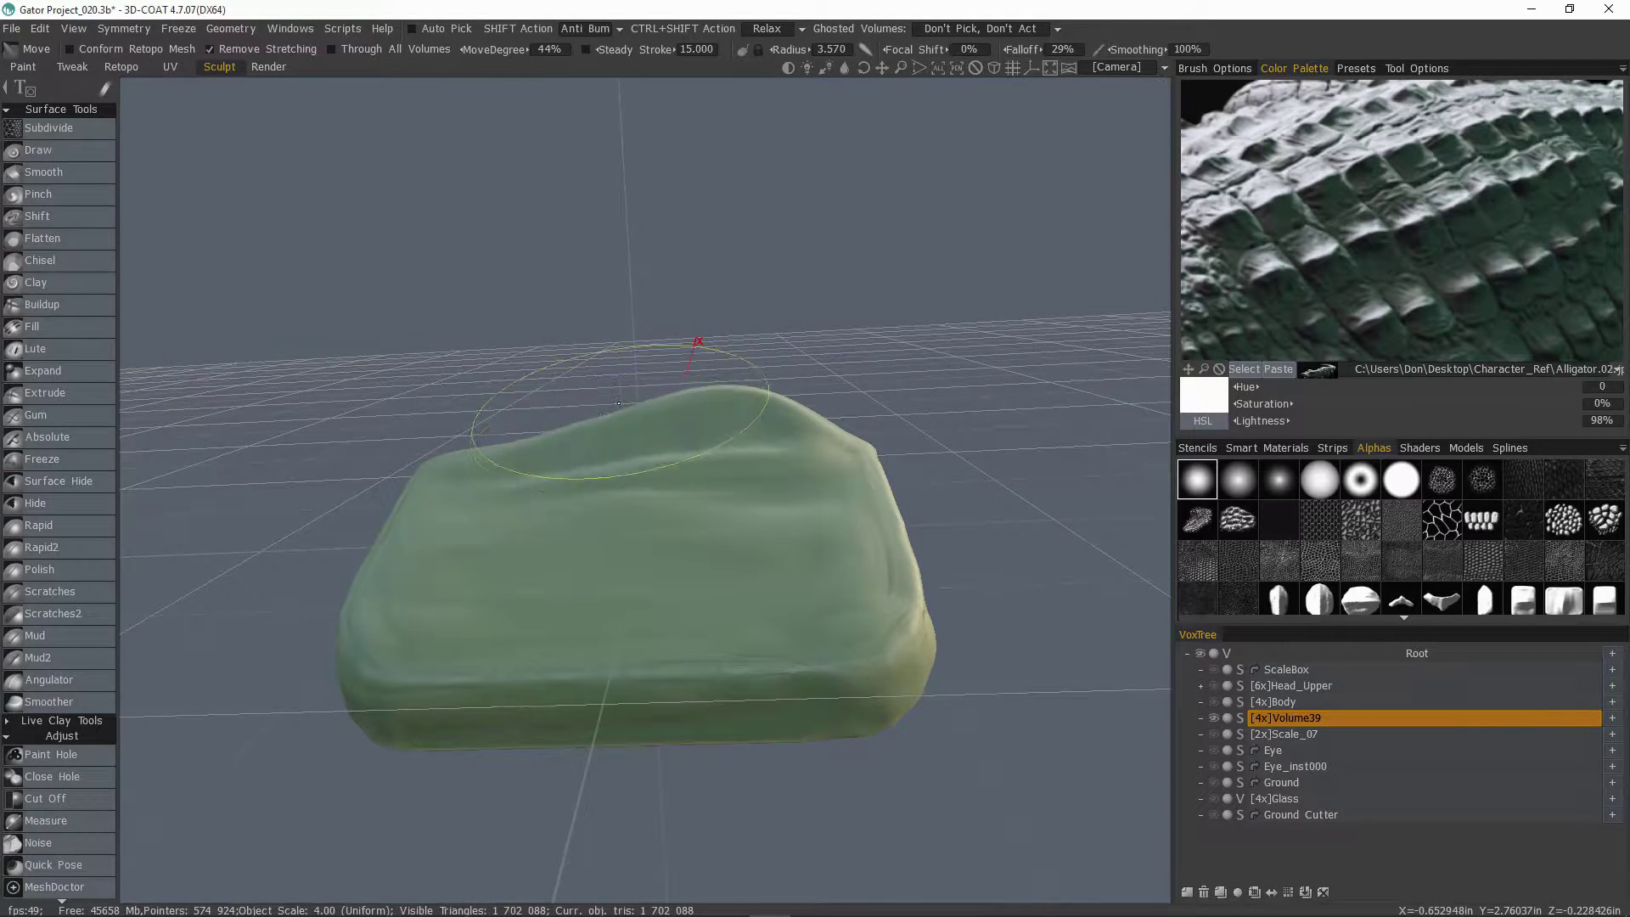
mouse_move(604, 441)
mouse_down()
mouse_move(600, 467)
mouse_move(533, 447)
mouse_up()
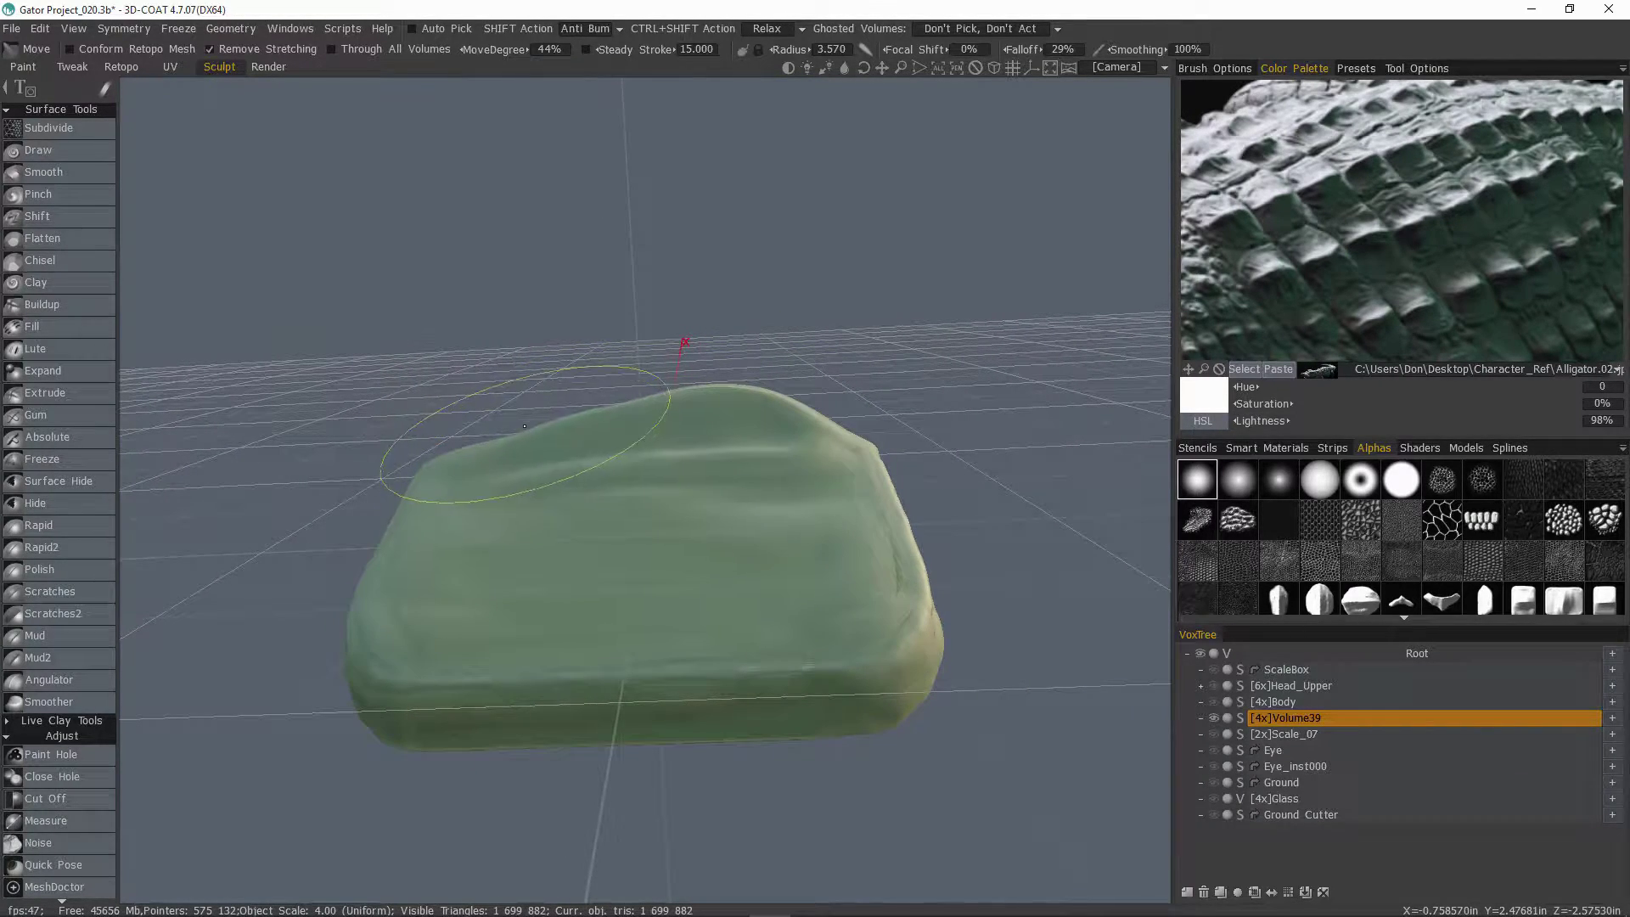
alt+drag(684, 373, 699, 484)
alt+drag(280, 459, 606, 478)
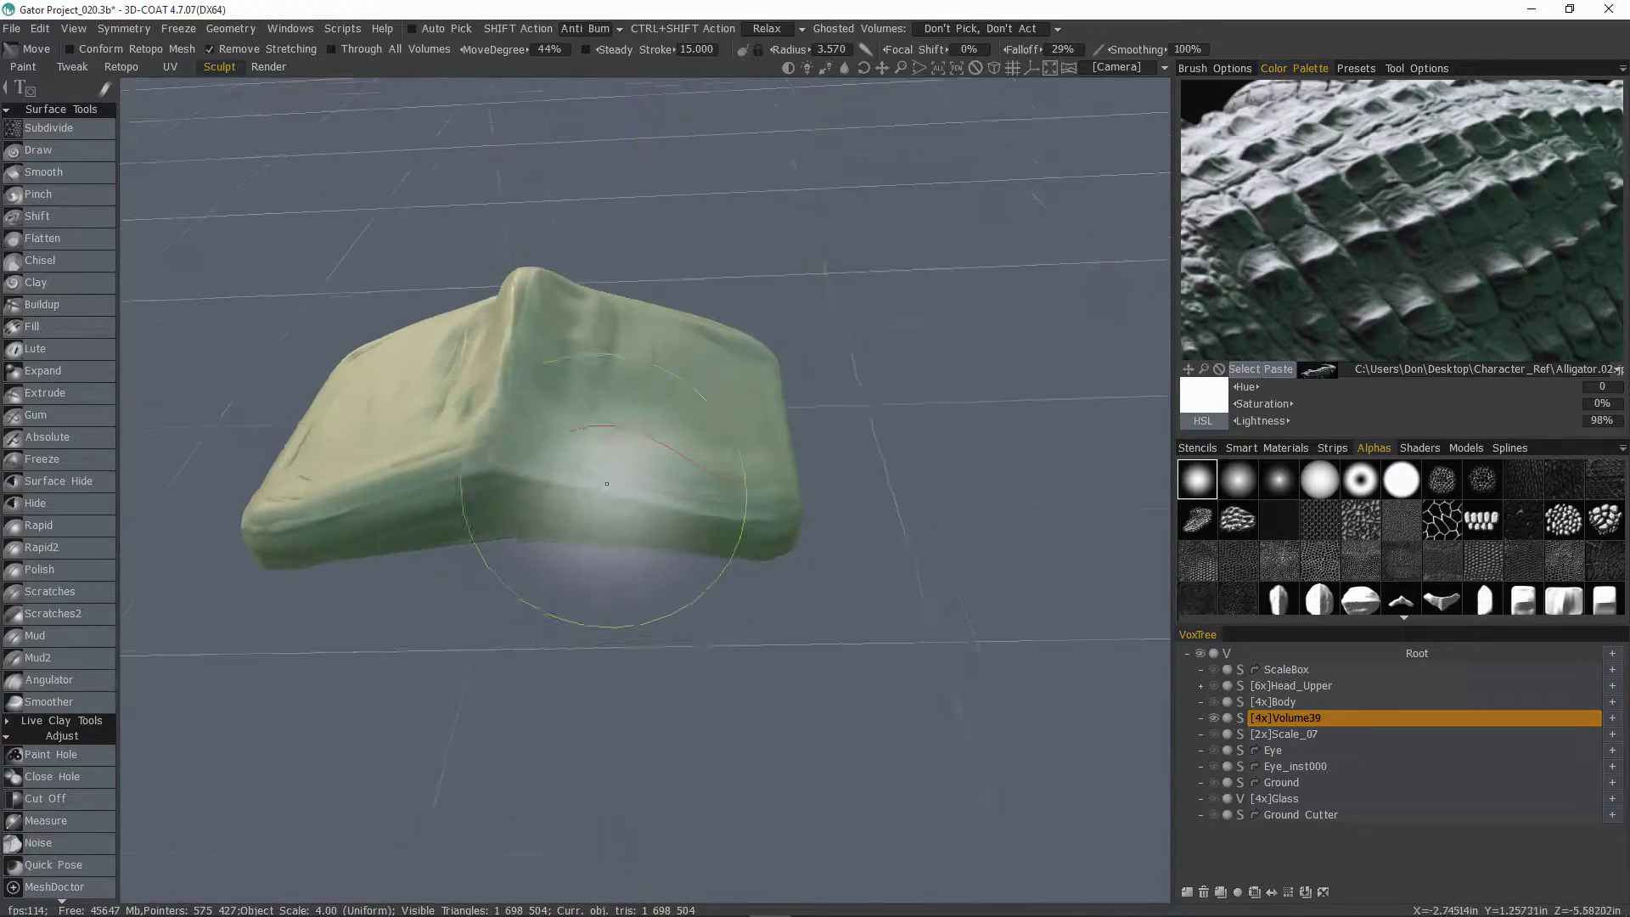
Step: Examine the raised ridge from all sides and compare its shape with the alligator skin reference photo
mouse_move(365, 221)
middle_down()
mouse_move(514, 363)
mouse_move(673, 365)
mouse_move(727, 437)
mouse_move(671, 409)
mouse_move(166, 467)
mouse_move(63, 389)
mouse_move(100, 410)
middle_up()
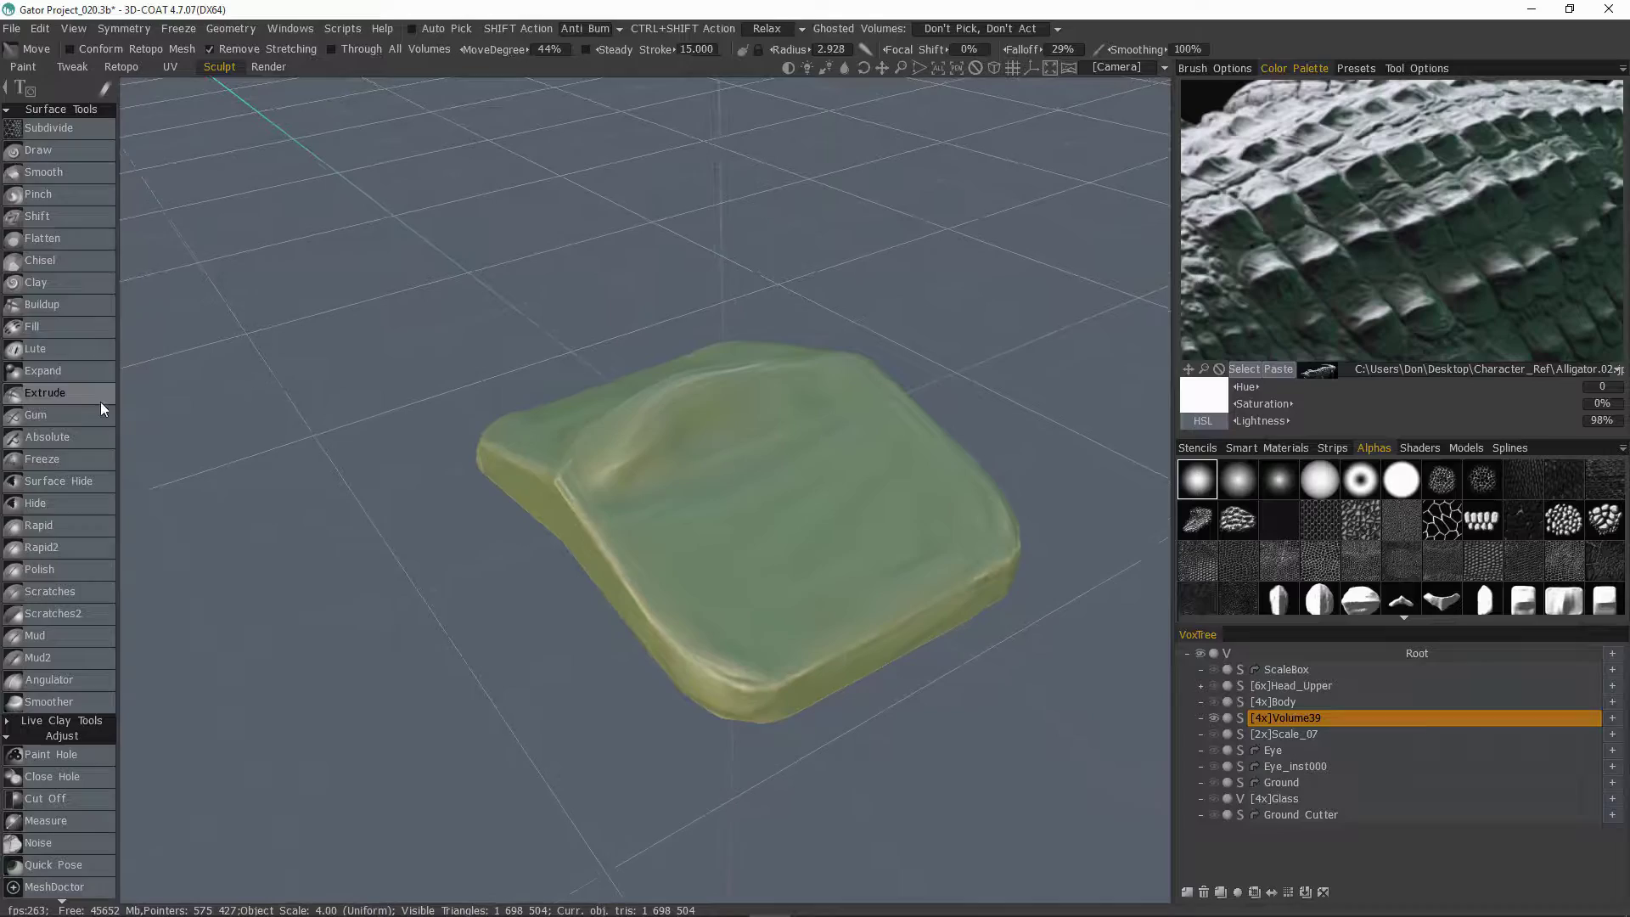
alt+drag(552, 425, 710, 583)
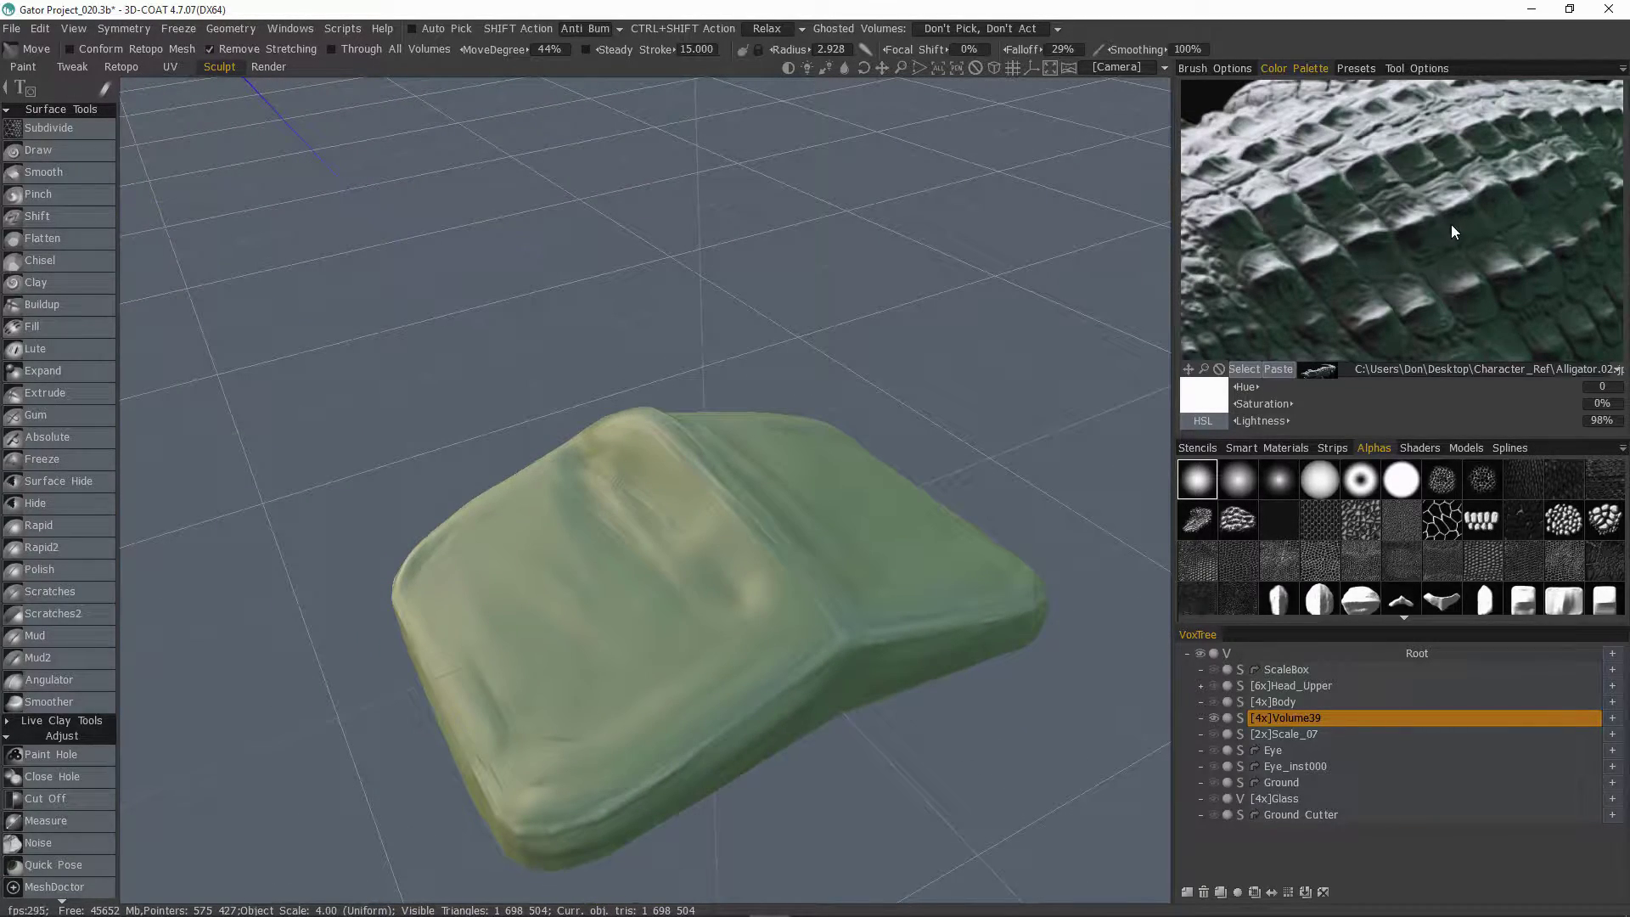
alt+drag(747, 493, 952, 583)
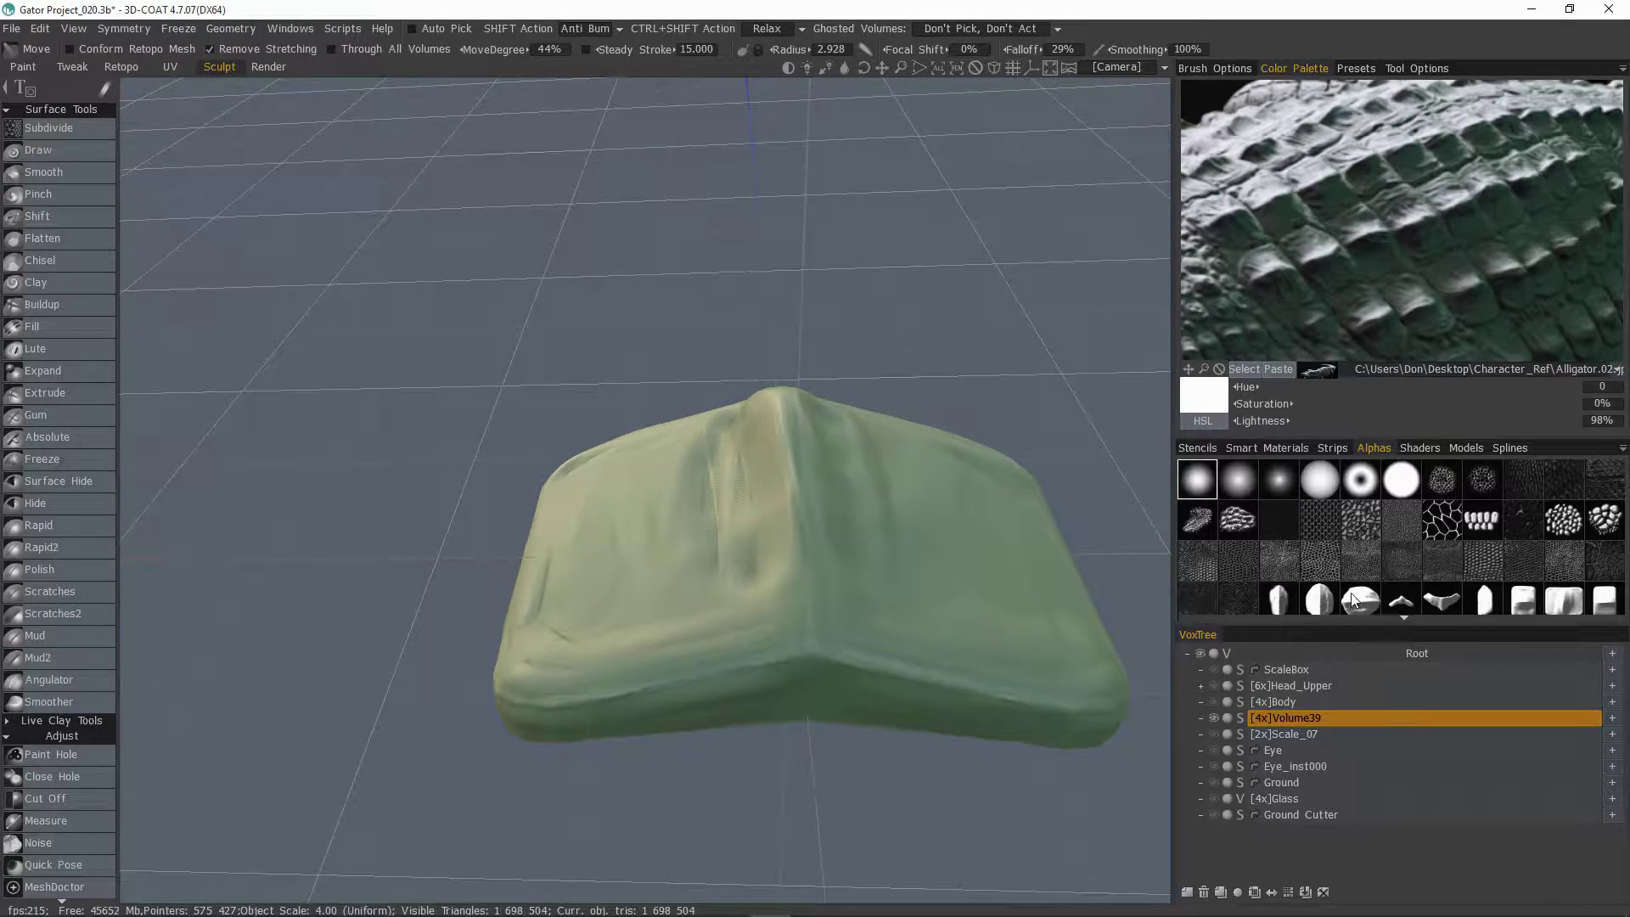
alt+drag(747, 536, 795, 583)
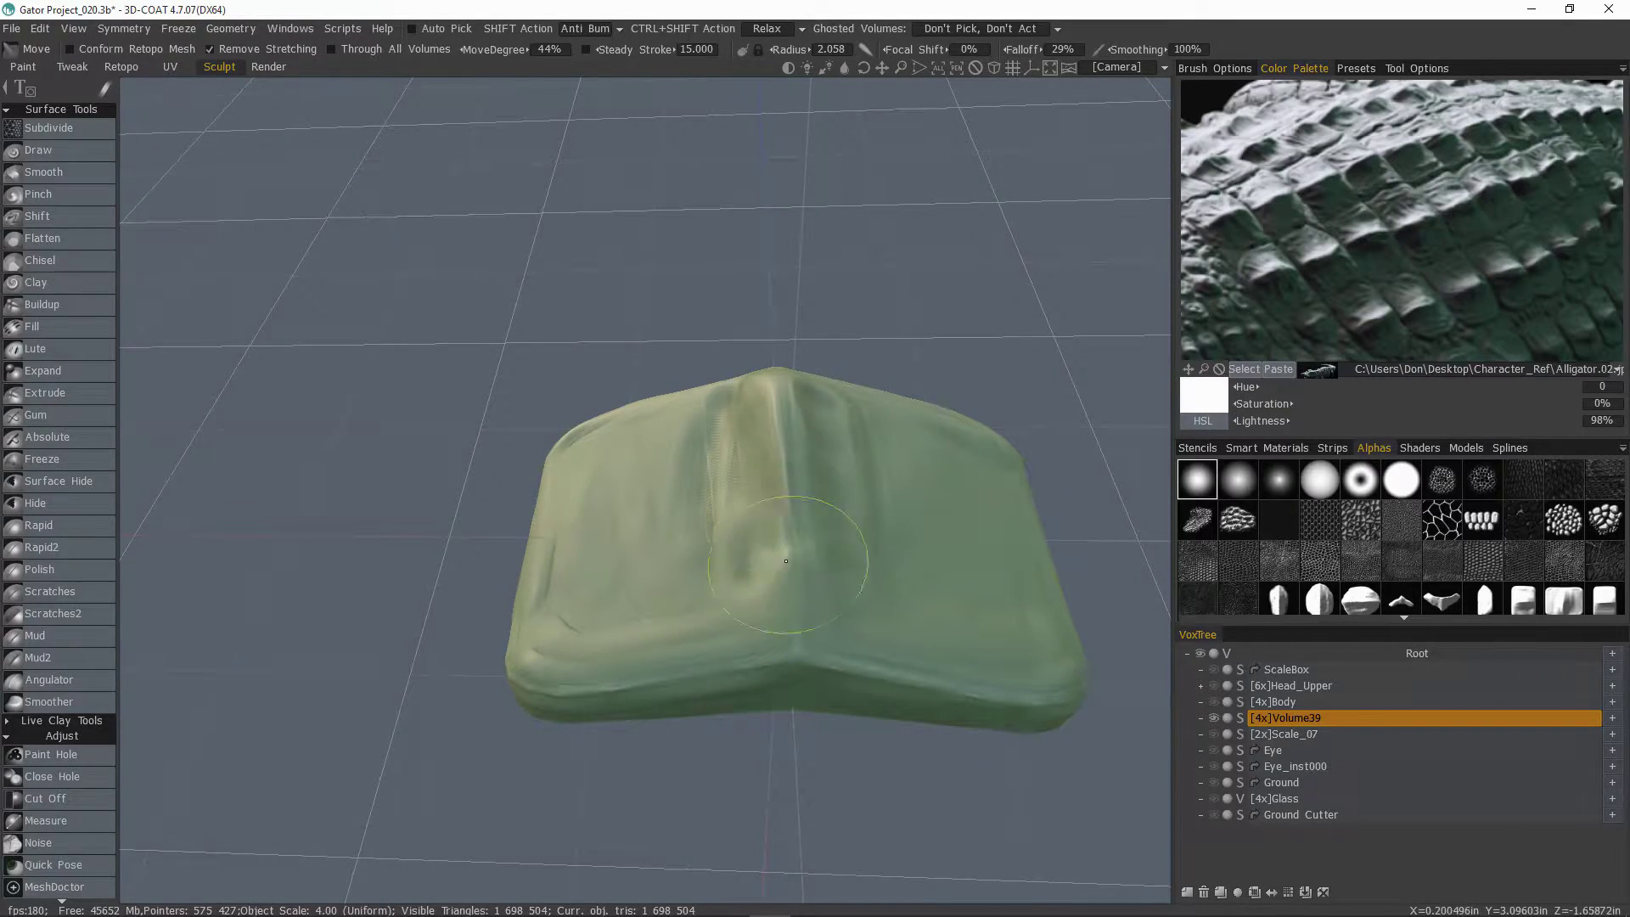
mouse_move(553, 490)
middle_down()
mouse_move(775, 538)
mouse_move(534, 630)
middle_up()
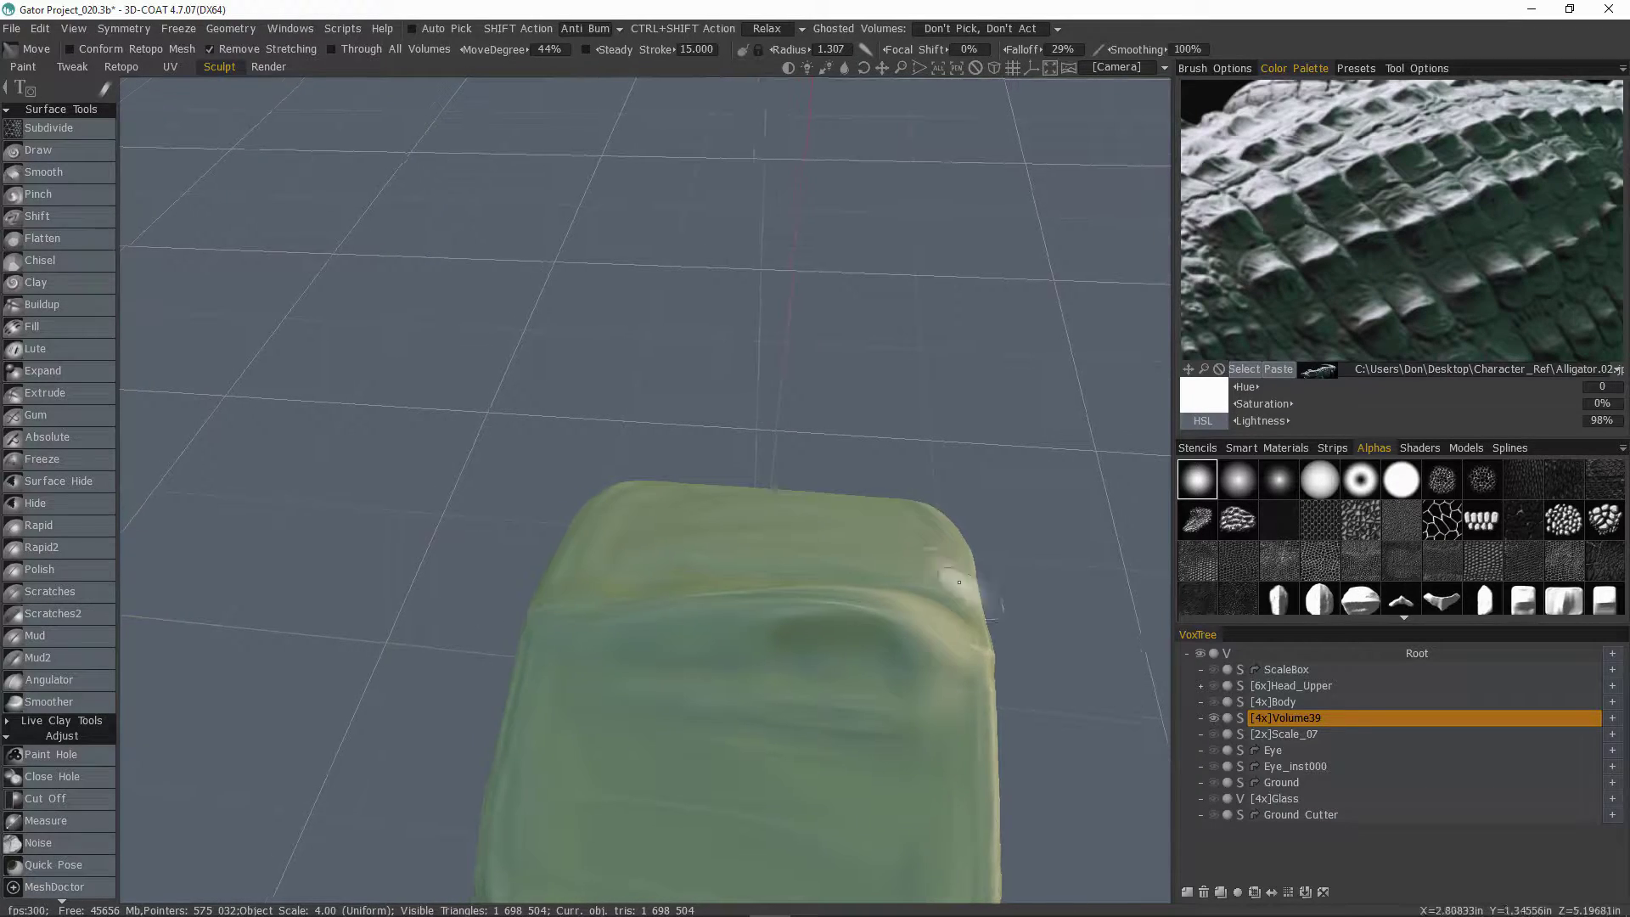
mouse_move(1383, 234)
middle_down()
mouse_move(587, 624)
mouse_move(637, 586)
mouse_move(484, 506)
mouse_move(624, 563)
mouse_move(600, 557)
mouse_move(764, 535)
mouse_move(716, 520)
middle_up()
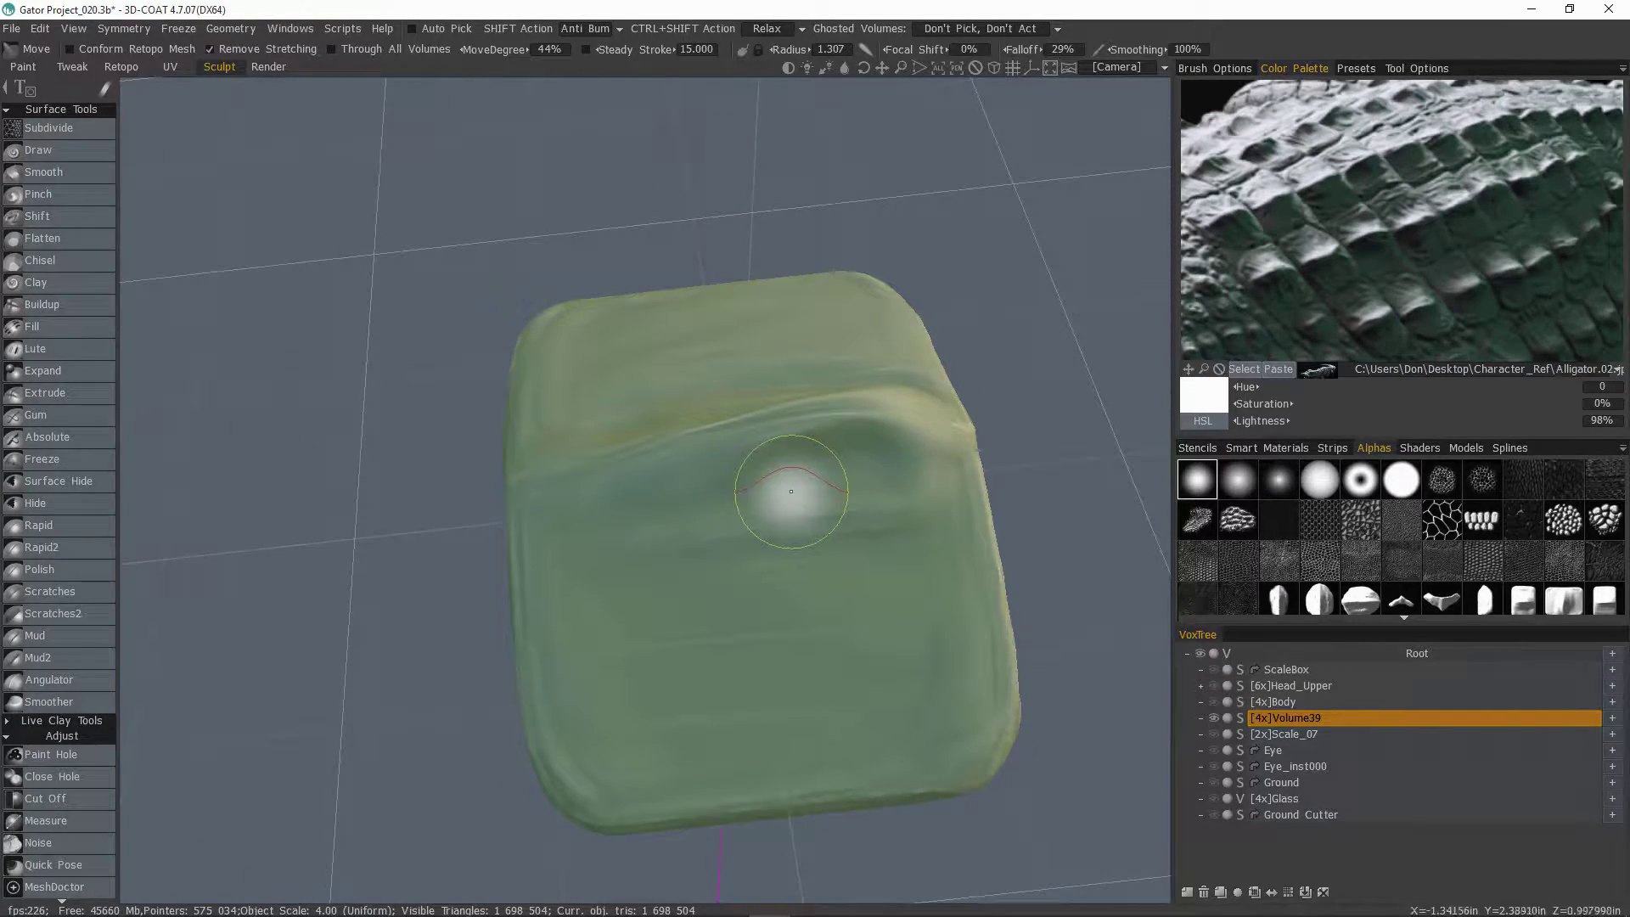
middle_drag(913, 482, 765, 462)
scroll(784, 501, up, 5)
Step: Pull the sloping part of the ridge crest upward with the Move brush at radius 2.956
mouse_move(785, 484)
alt+mouse_down()
mouse_move(768, 400)
mouse_move(705, 405)
mouse_move(632, 369)
alt+mouse_up()
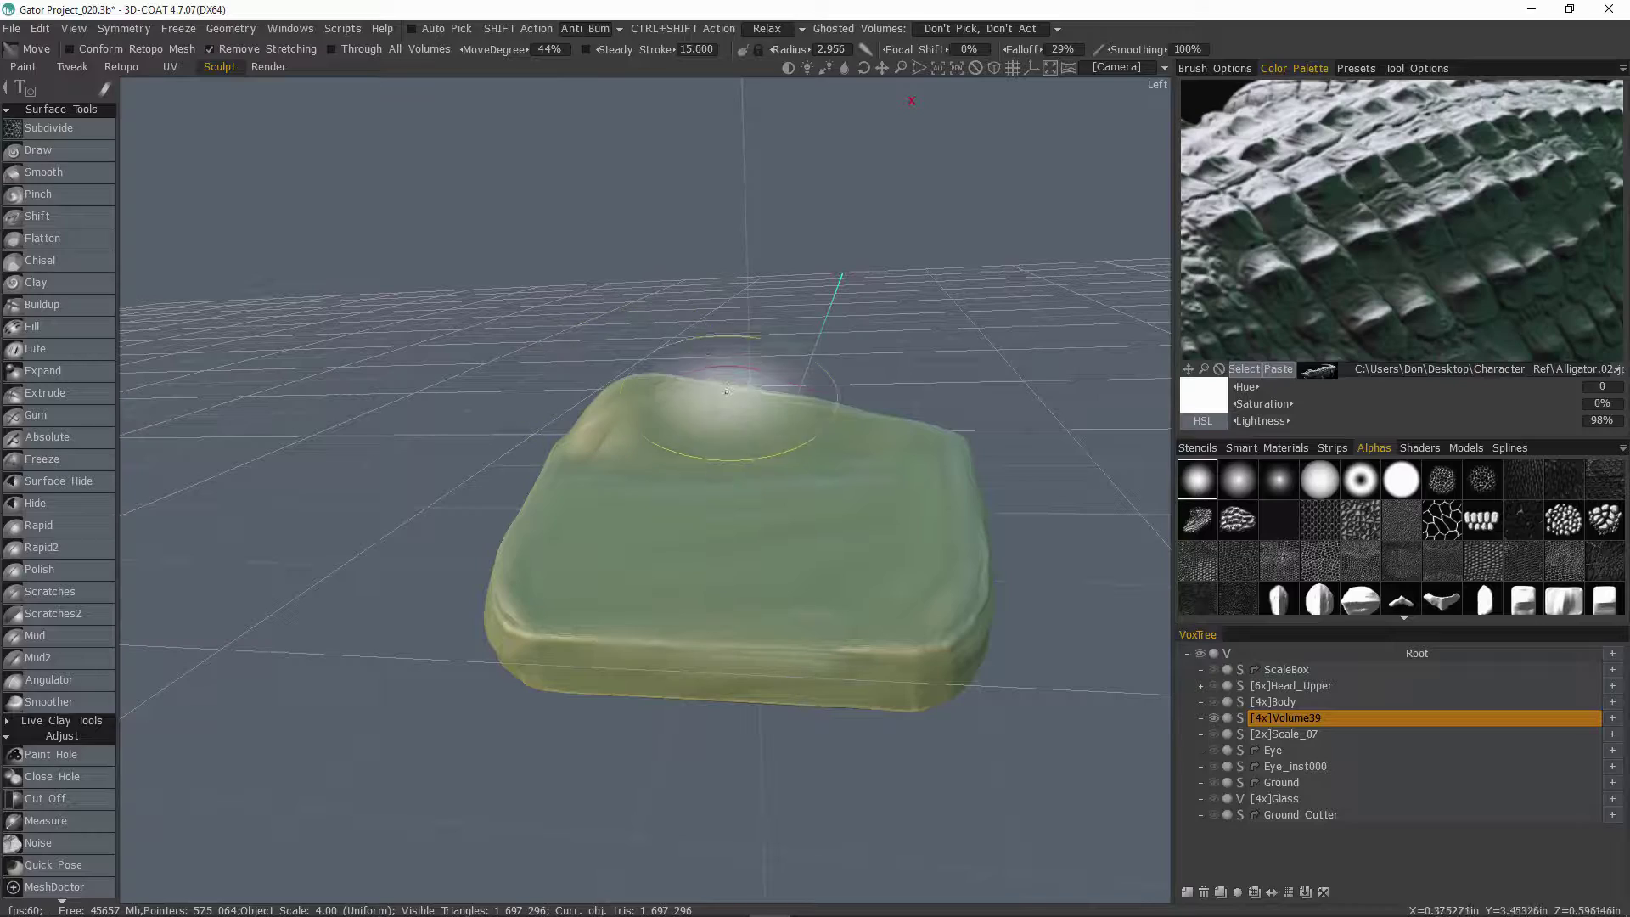
drag(728, 395, 726, 367)
drag(779, 417, 806, 374)
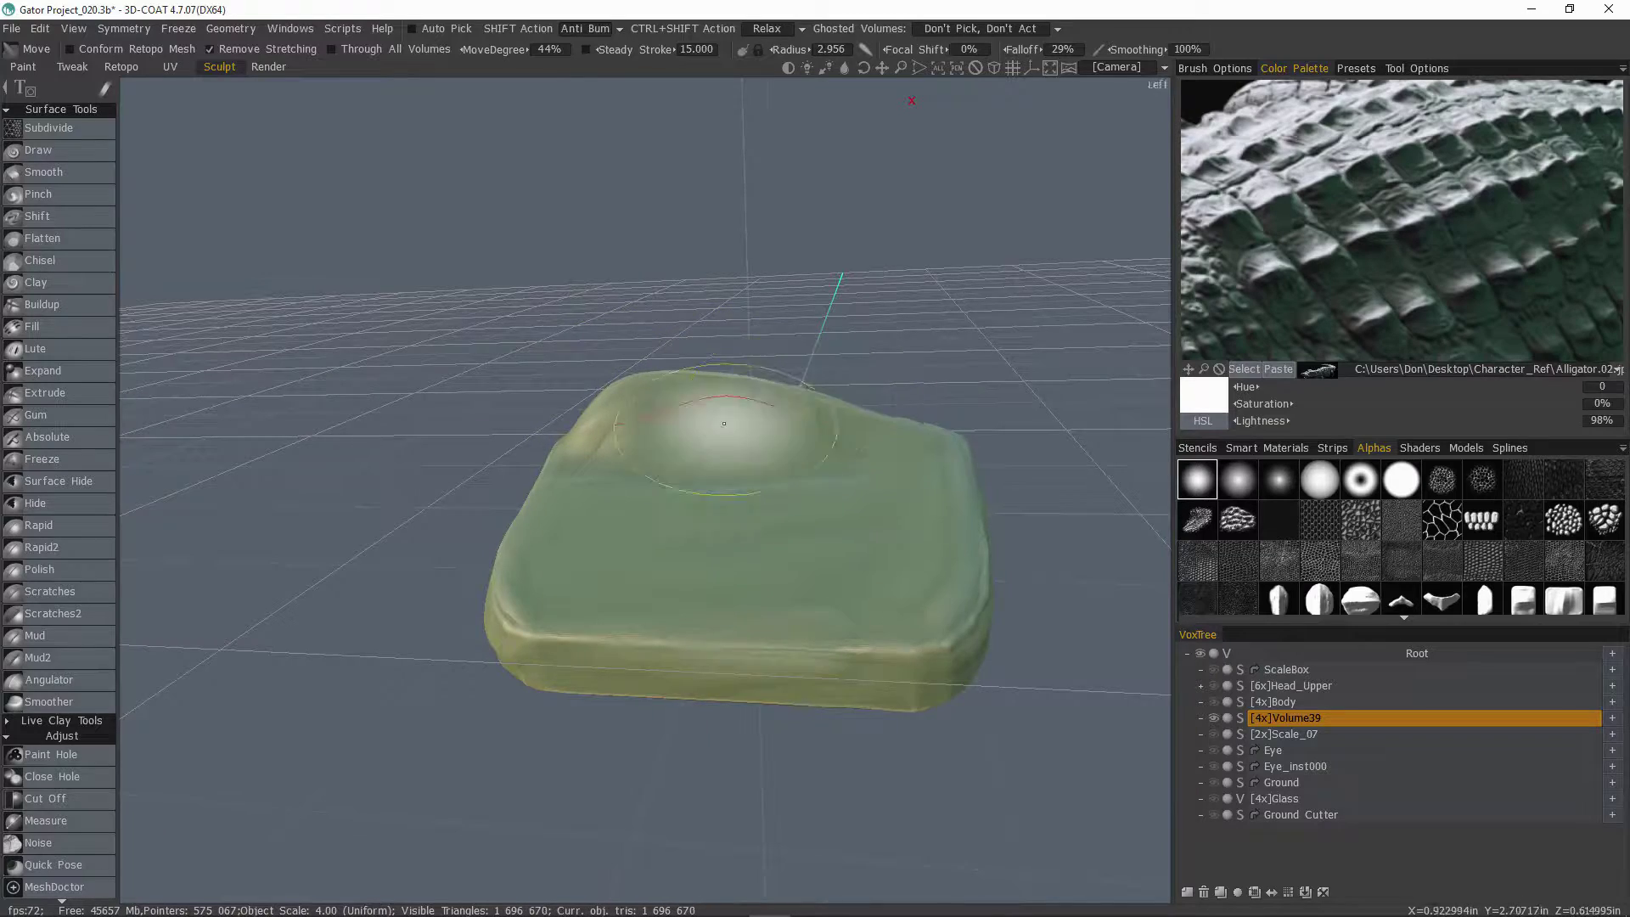
mouse_move(720, 422)
alt+mouse_down()
mouse_move(745, 553)
mouse_move(854, 475)
mouse_move(982, 418)
mouse_move(895, 411)
alt+mouse_up()
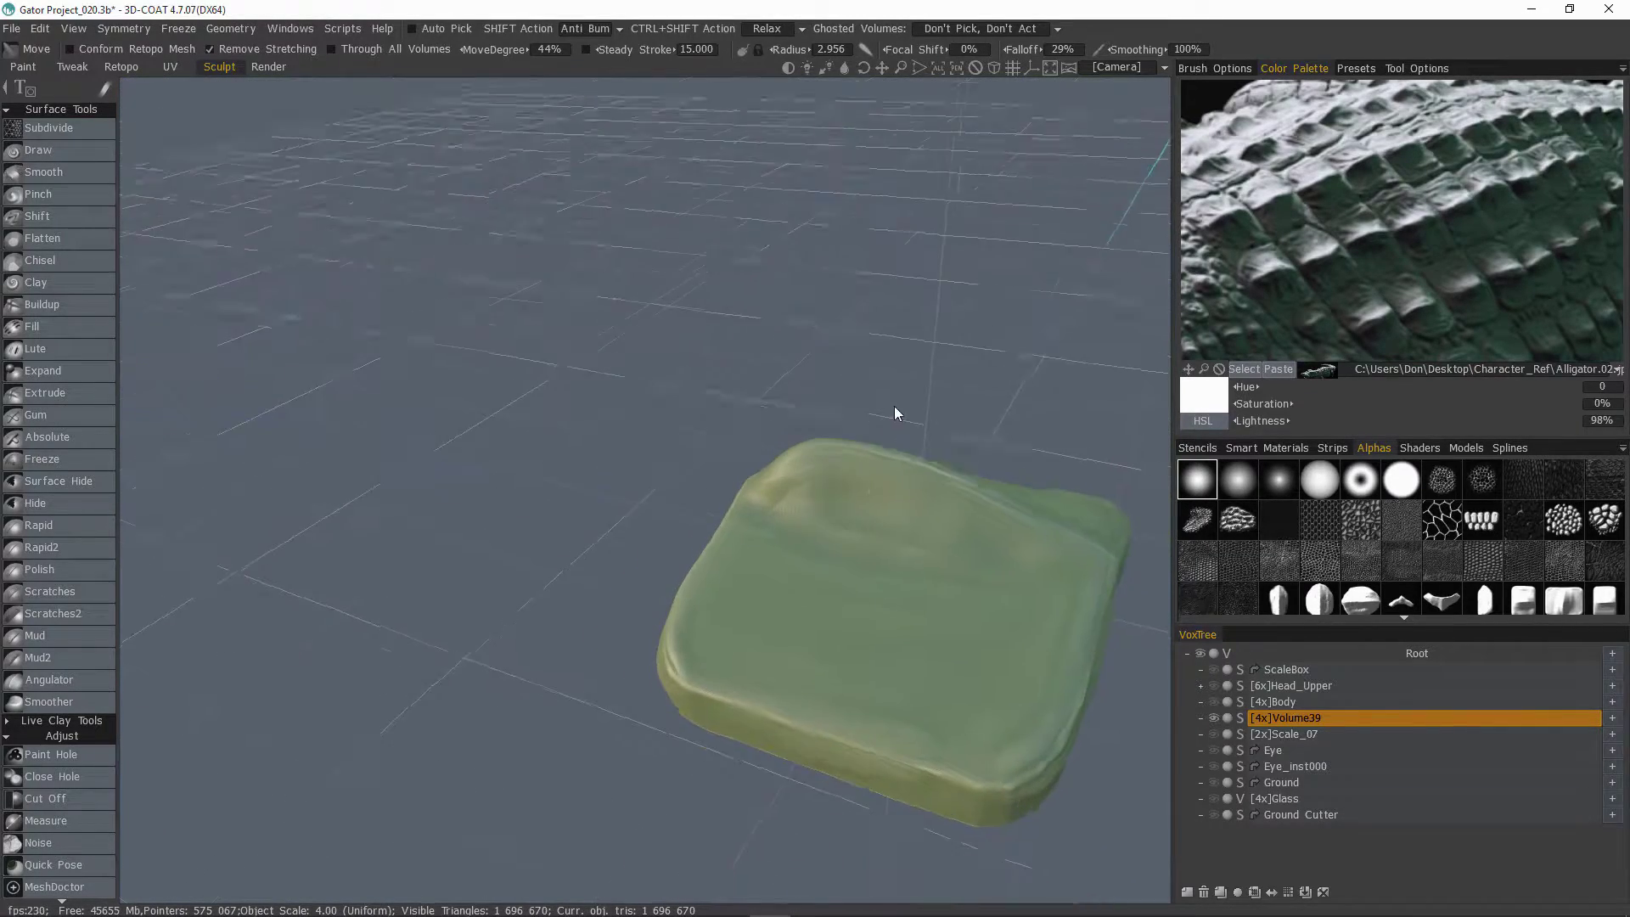
alt+drag(988, 484, 859, 485)
Step: Hollow out one flank of the ridge with the Move brush at radius 2.064 and 1.742
mouse_move(859, 475)
mouse_down()
mouse_move(848, 453)
mouse_move(655, 364)
mouse_move(692, 591)
mouse_move(724, 540)
mouse_up()
right_drag(724, 540, 691, 543)
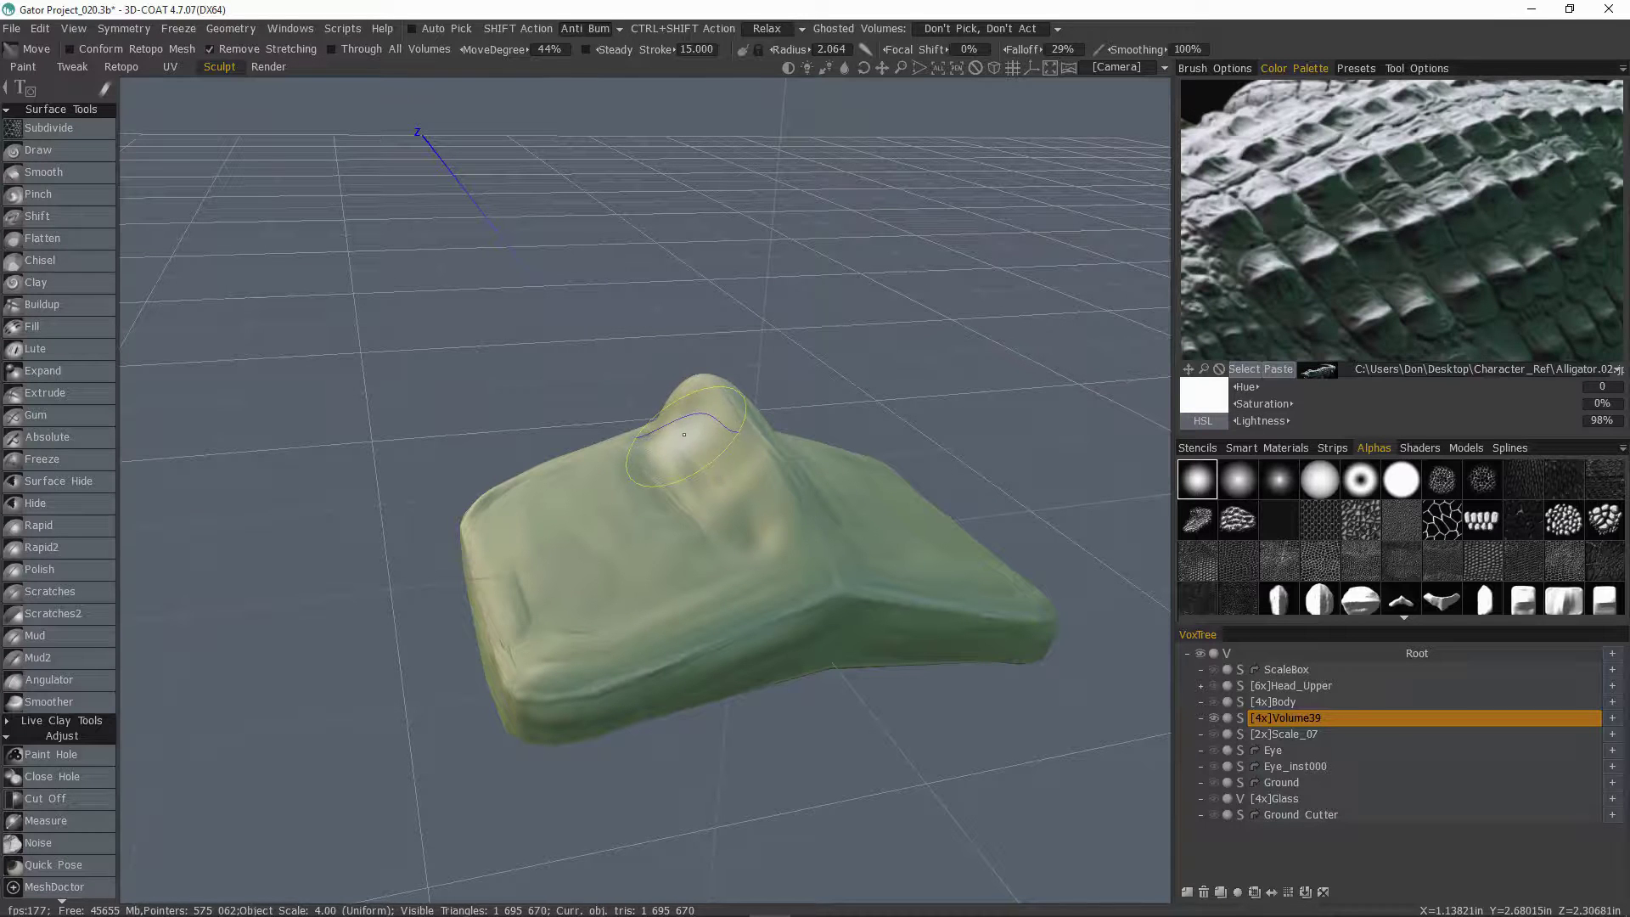
mouse_move(684, 434)
mouse_down()
mouse_move(709, 493)
mouse_move(724, 492)
mouse_move(686, 442)
mouse_move(739, 509)
mouse_move(715, 543)
mouse_move(615, 503)
mouse_move(663, 578)
mouse_move(613, 507)
mouse_up()
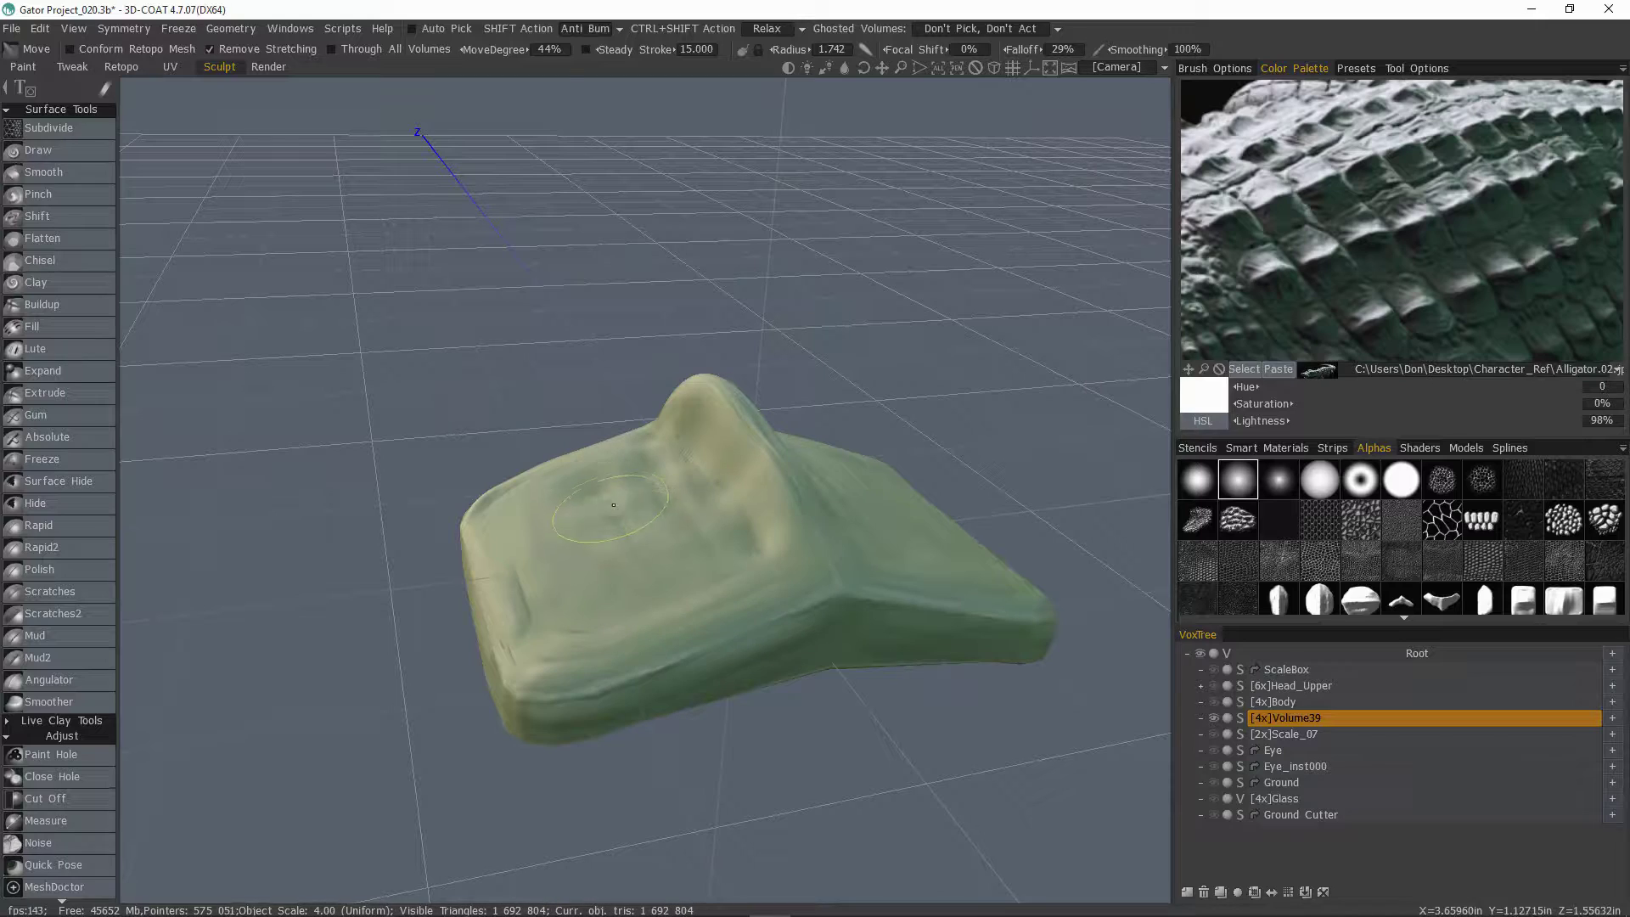
drag(571, 412, 408, 484)
mouse_move(760, 578)
alt+mouse_down()
mouse_move(717, 546)
mouse_move(722, 528)
alt+mouse_up()
Step: Push in the opposite flank of the ridge with the Move brush, using the second soft round alpha at radius 1.742
mouse_move(836, 536)
mouse_down()
mouse_move(858, 538)
mouse_move(806, 553)
mouse_up()
mouse_move(636, 604)
mouse_down()
mouse_move(676, 591)
mouse_move(643, 606)
mouse_up()
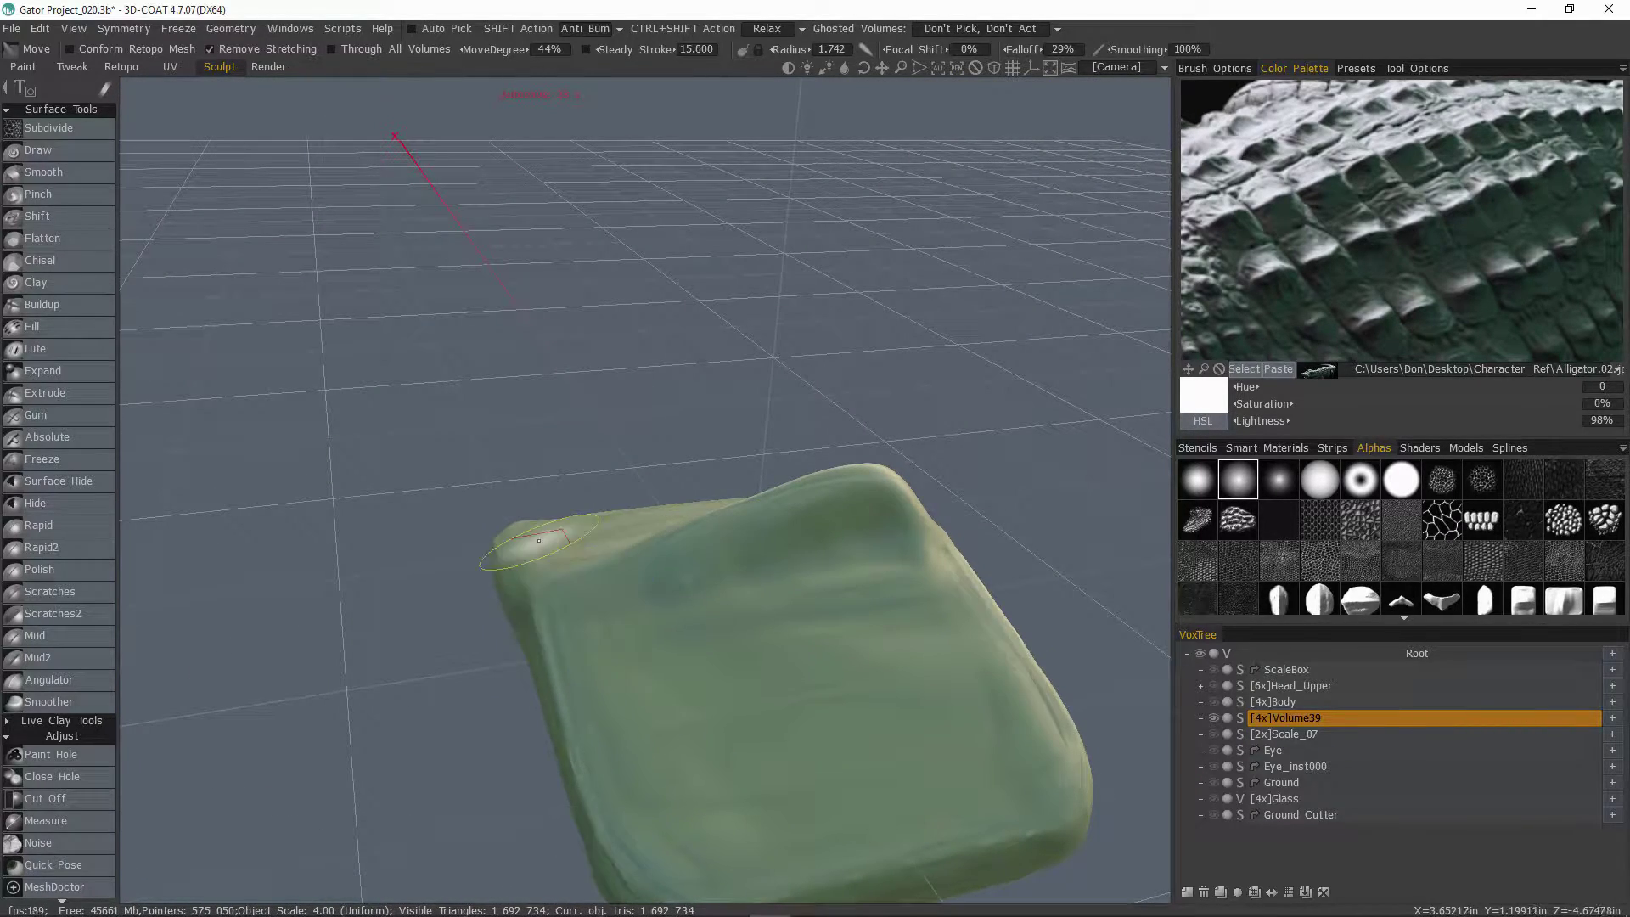
drag(477, 516, 385, 460)
drag(680, 513, 731, 482)
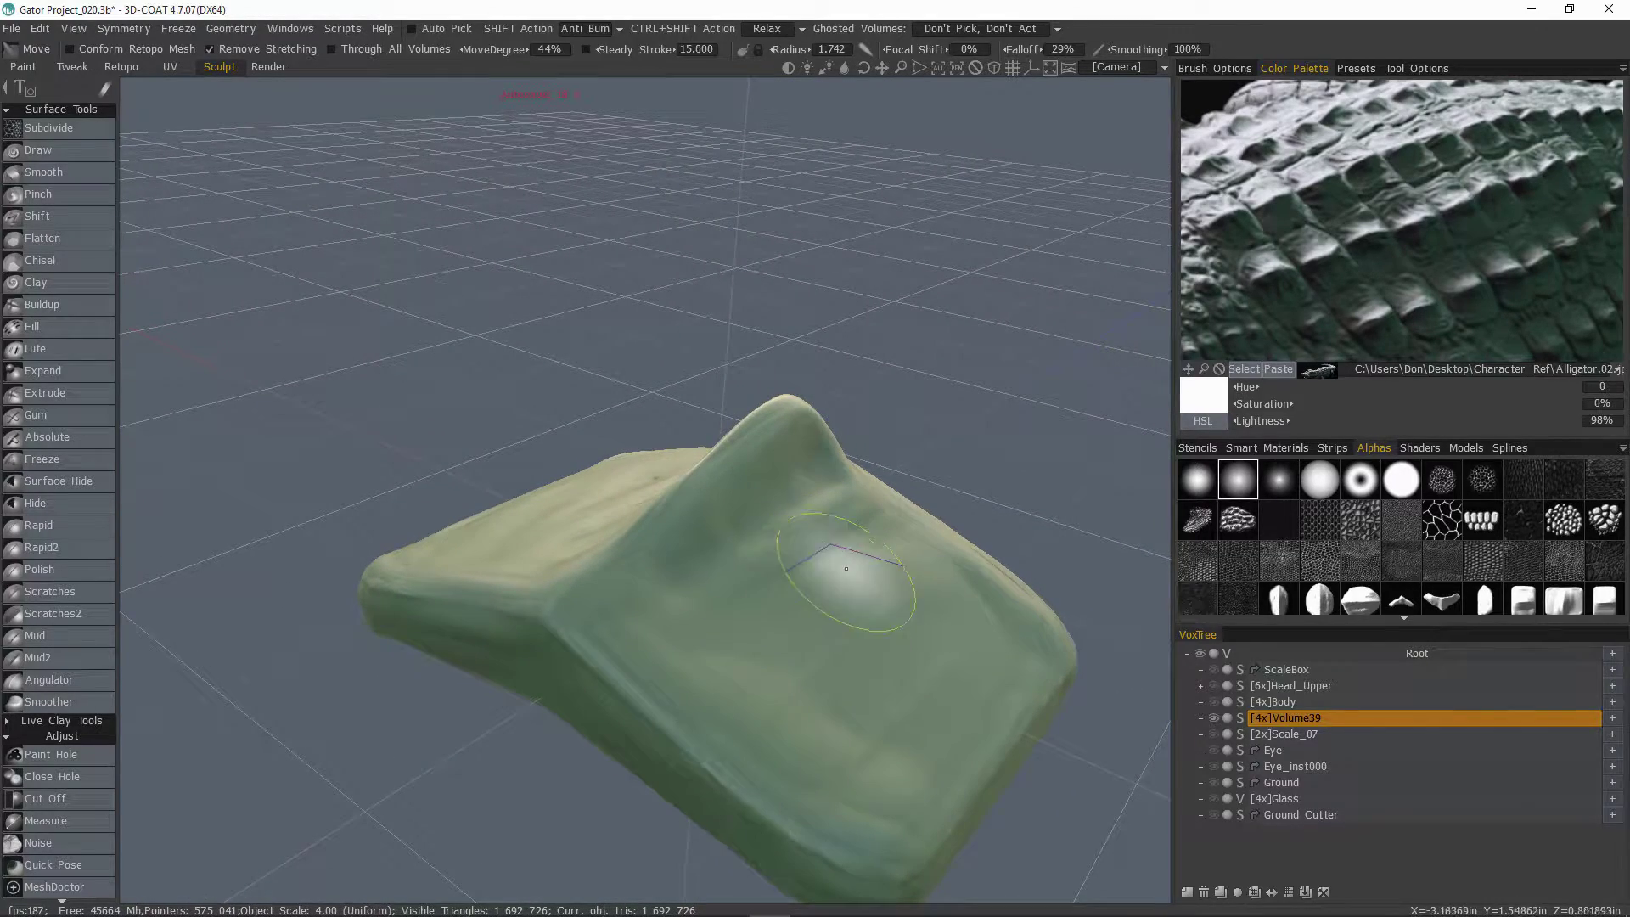
mouse_move(748, 625)
mouse_down()
mouse_move(713, 659)
mouse_move(613, 586)
mouse_up()
right_drag(854, 687, 839, 686)
scroll(593, 622, down, 3)
mouse_move(441, 544)
mouse_down()
mouse_move(679, 531)
mouse_move(428, 525)
mouse_move(626, 546)
mouse_move(662, 567)
mouse_up()
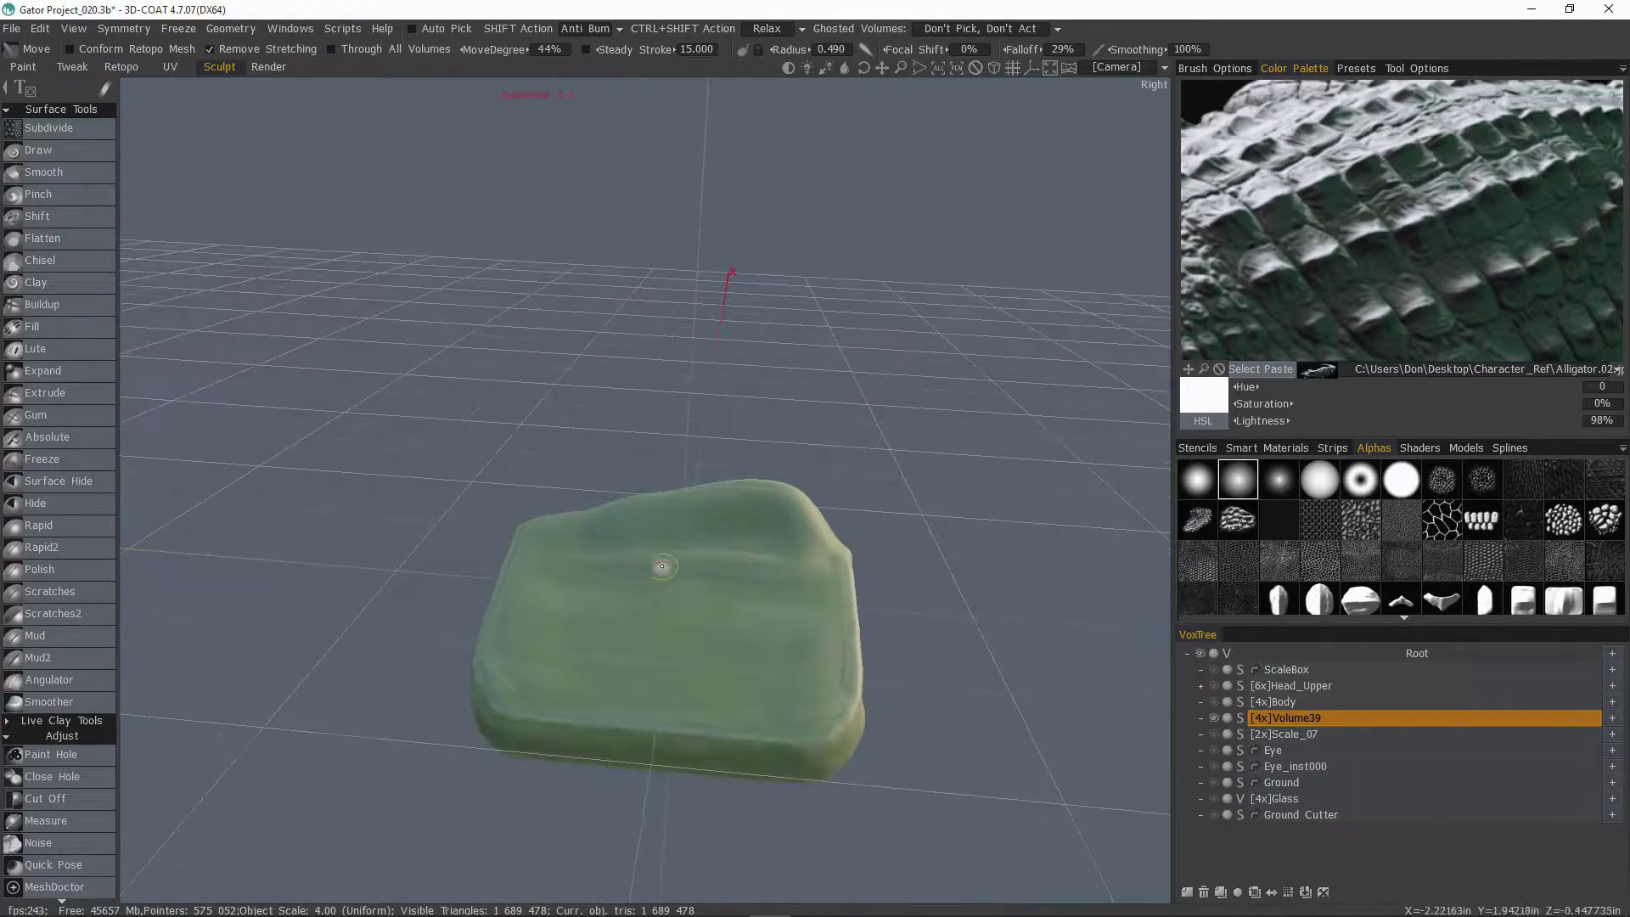
Step: Refine the ridge flank with Move at 49% degree, and swell the scale with the Expand brush at radius 2.170 and 43% depth
right_drag(678, 564, 728, 564)
mouse_move(721, 551)
alt+mouse_down()
mouse_move(677, 491)
mouse_move(807, 560)
mouse_move(605, 576)
mouse_move(623, 517)
mouse_move(702, 571)
mouse_move(653, 578)
mouse_move(764, 569)
mouse_move(734, 624)
mouse_move(673, 607)
alt+mouse_up()
right_drag(673, 607, 702, 606)
mouse_move(666, 626)
mouse_down()
mouse_move(686, 720)
mouse_move(705, 678)
mouse_move(693, 687)
mouse_up()
mouse_move(560, 604)
alt+mouse_down()
mouse_move(501, 547)
mouse_move(482, 597)
mouse_move(557, 569)
mouse_move(691, 673)
mouse_move(205, 331)
alt+mouse_up()
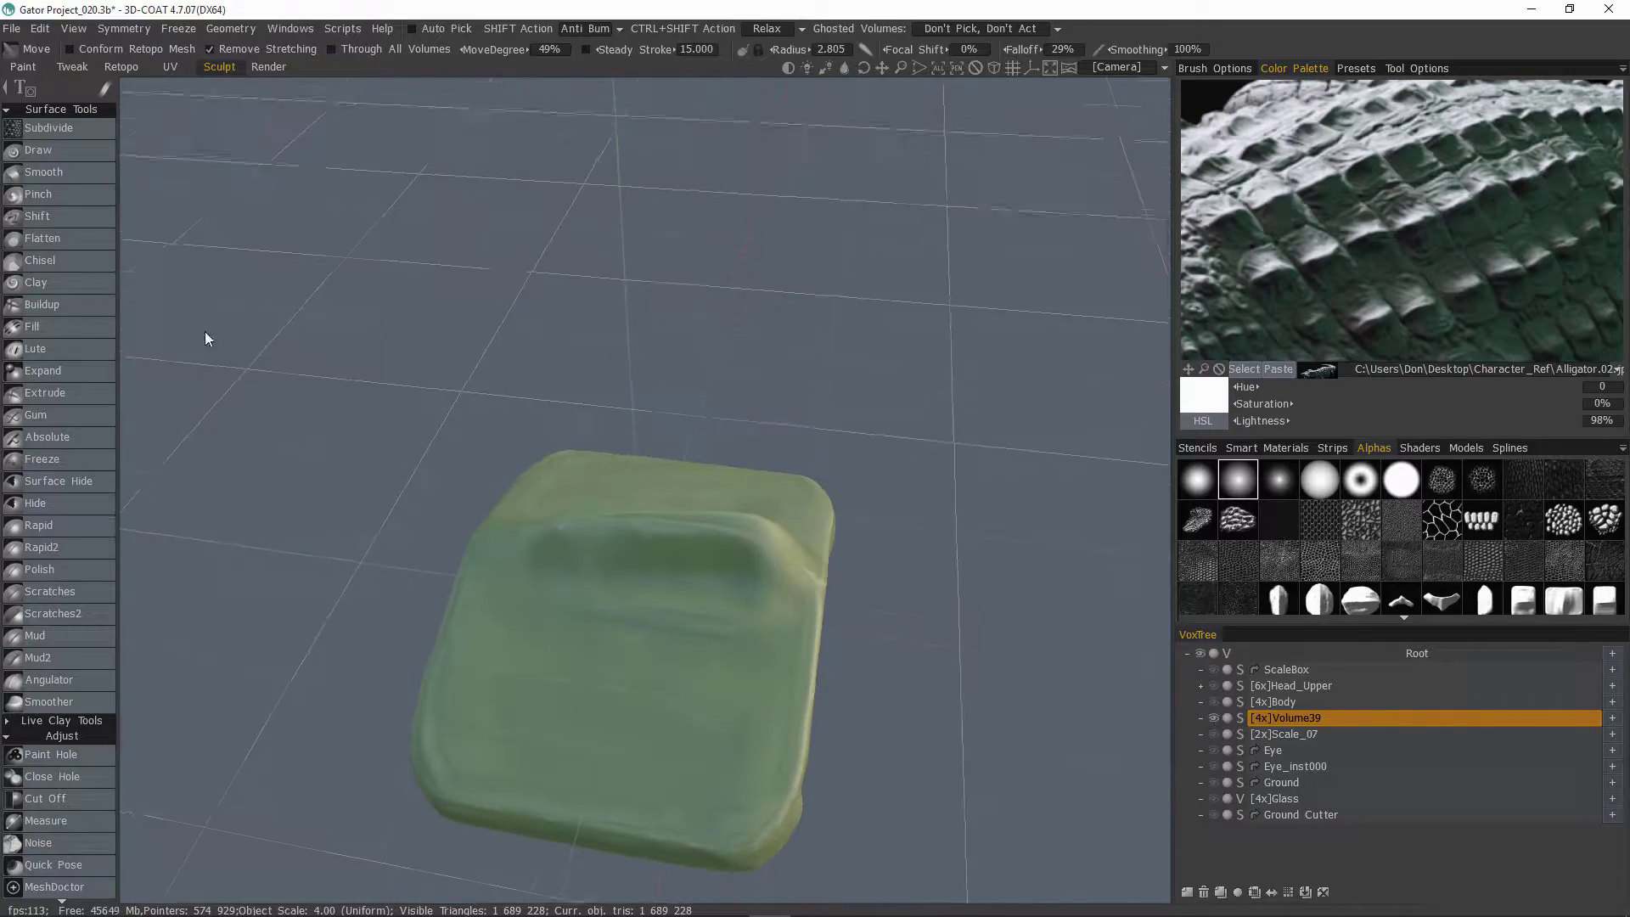
click(70, 373)
mouse_move(654, 509)
alt+mouse_down()
mouse_move(684, 586)
mouse_move(711, 561)
mouse_move(419, 550)
mouse_move(404, 481)
mouse_move(290, 502)
mouse_move(416, 669)
mouse_move(509, 546)
mouse_move(621, 605)
mouse_move(517, 608)
mouse_move(1114, 579)
mouse_move(1129, 518)
alt+mouse_up()
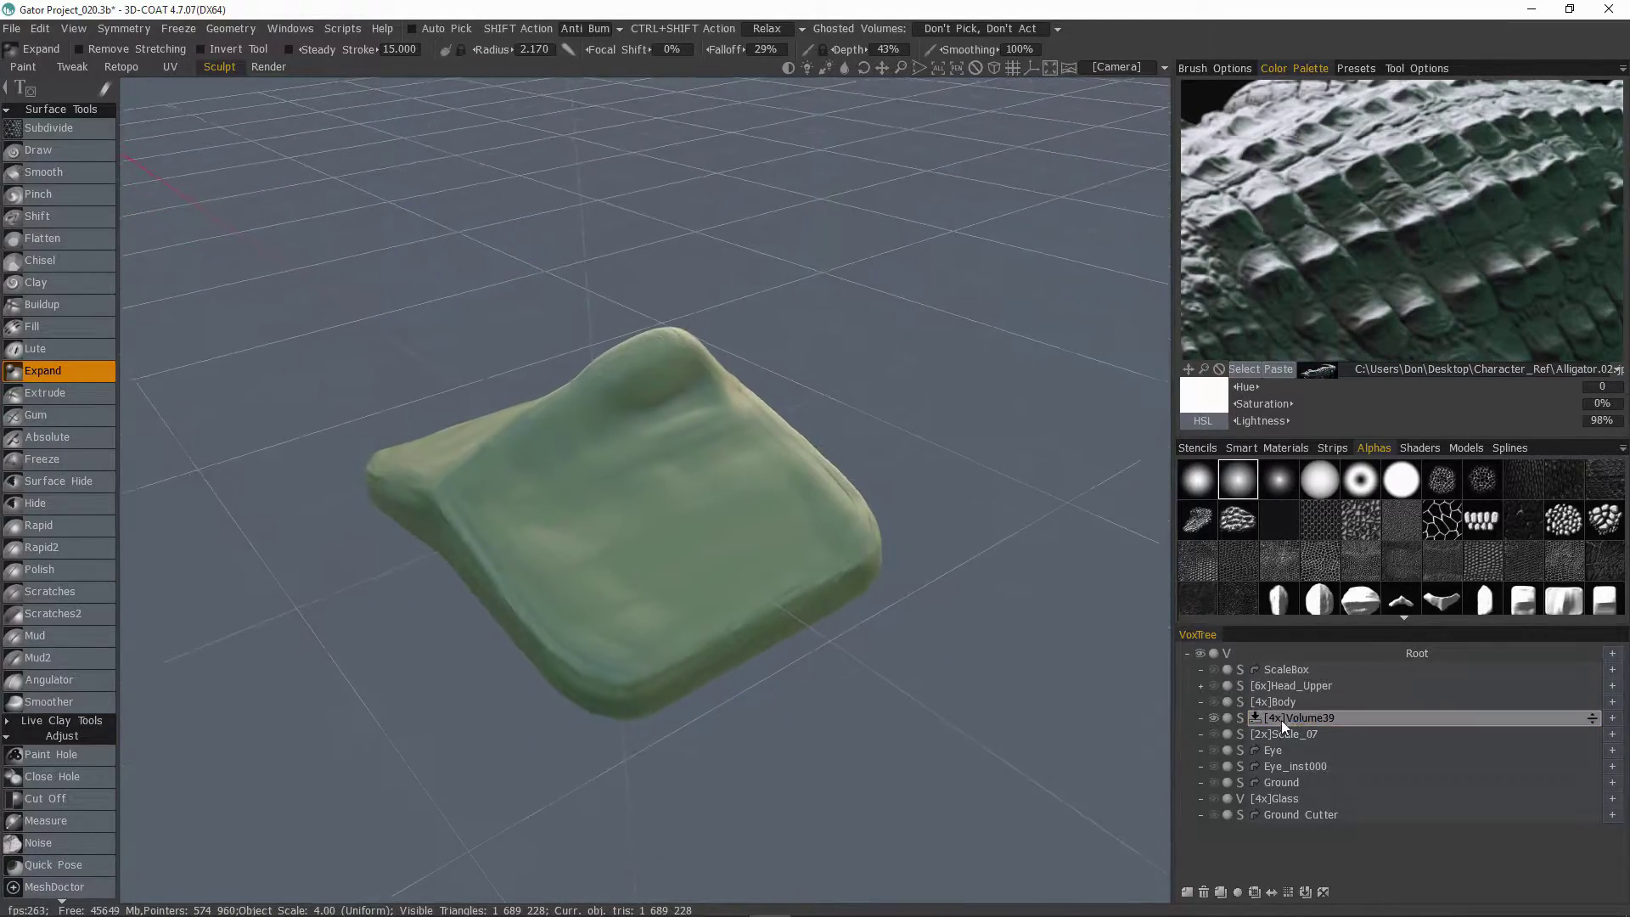
Step: Rename the scale's volume layer as Scale_09
double_click(1311, 718)
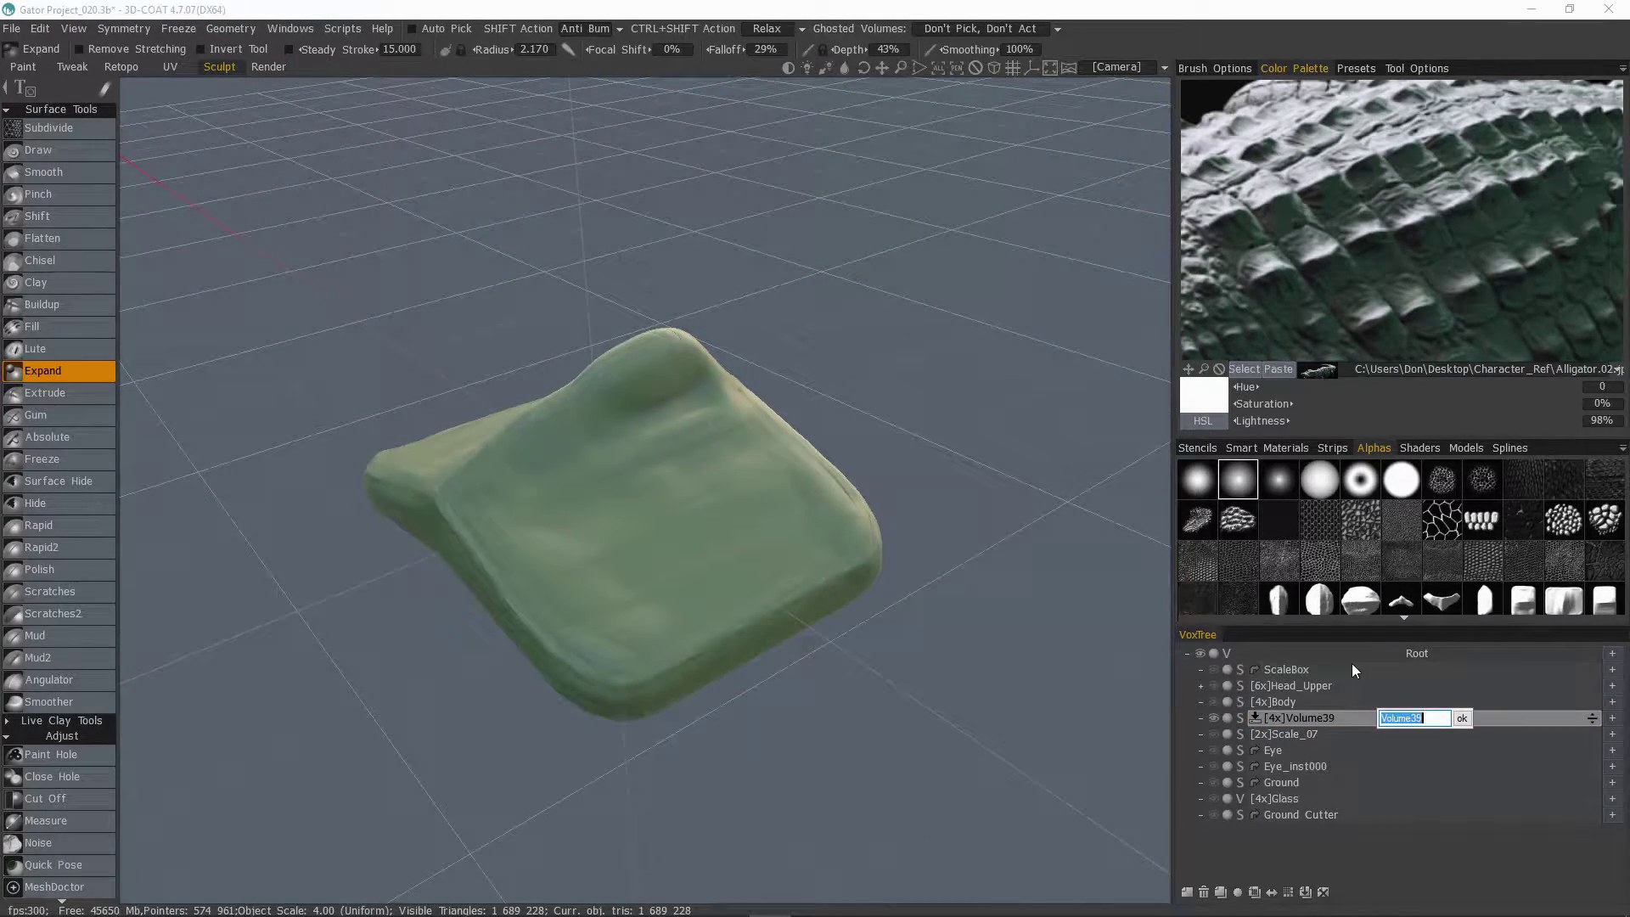
text(Scale_09)
key(Return)
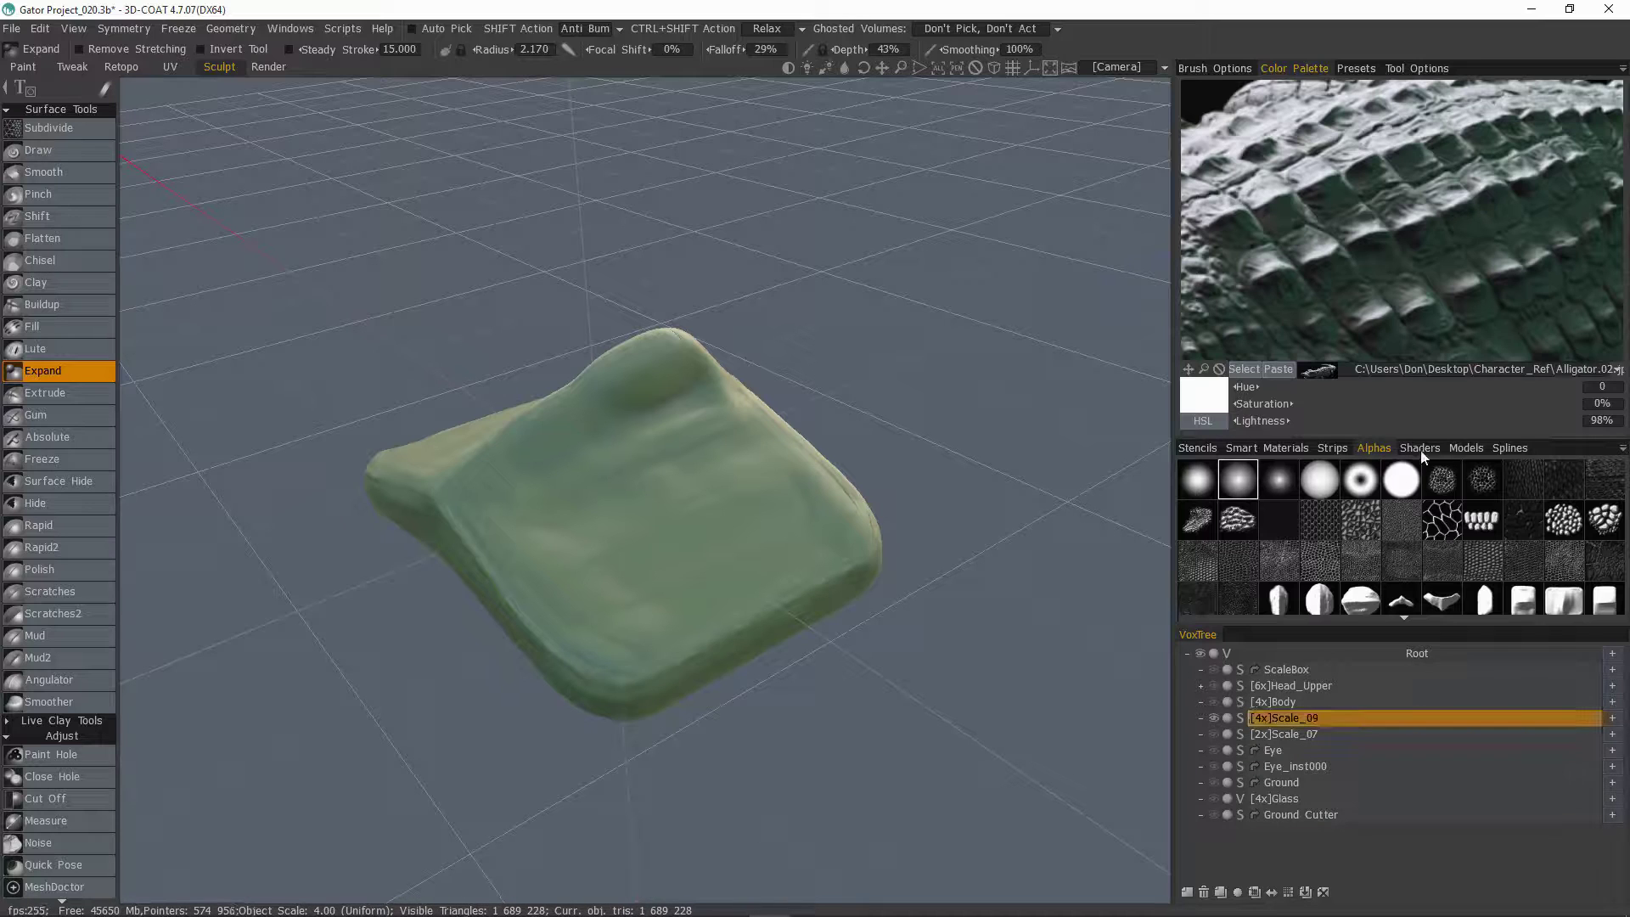
Step: Show the Dragon_elements folder in the model library
click(1468, 450)
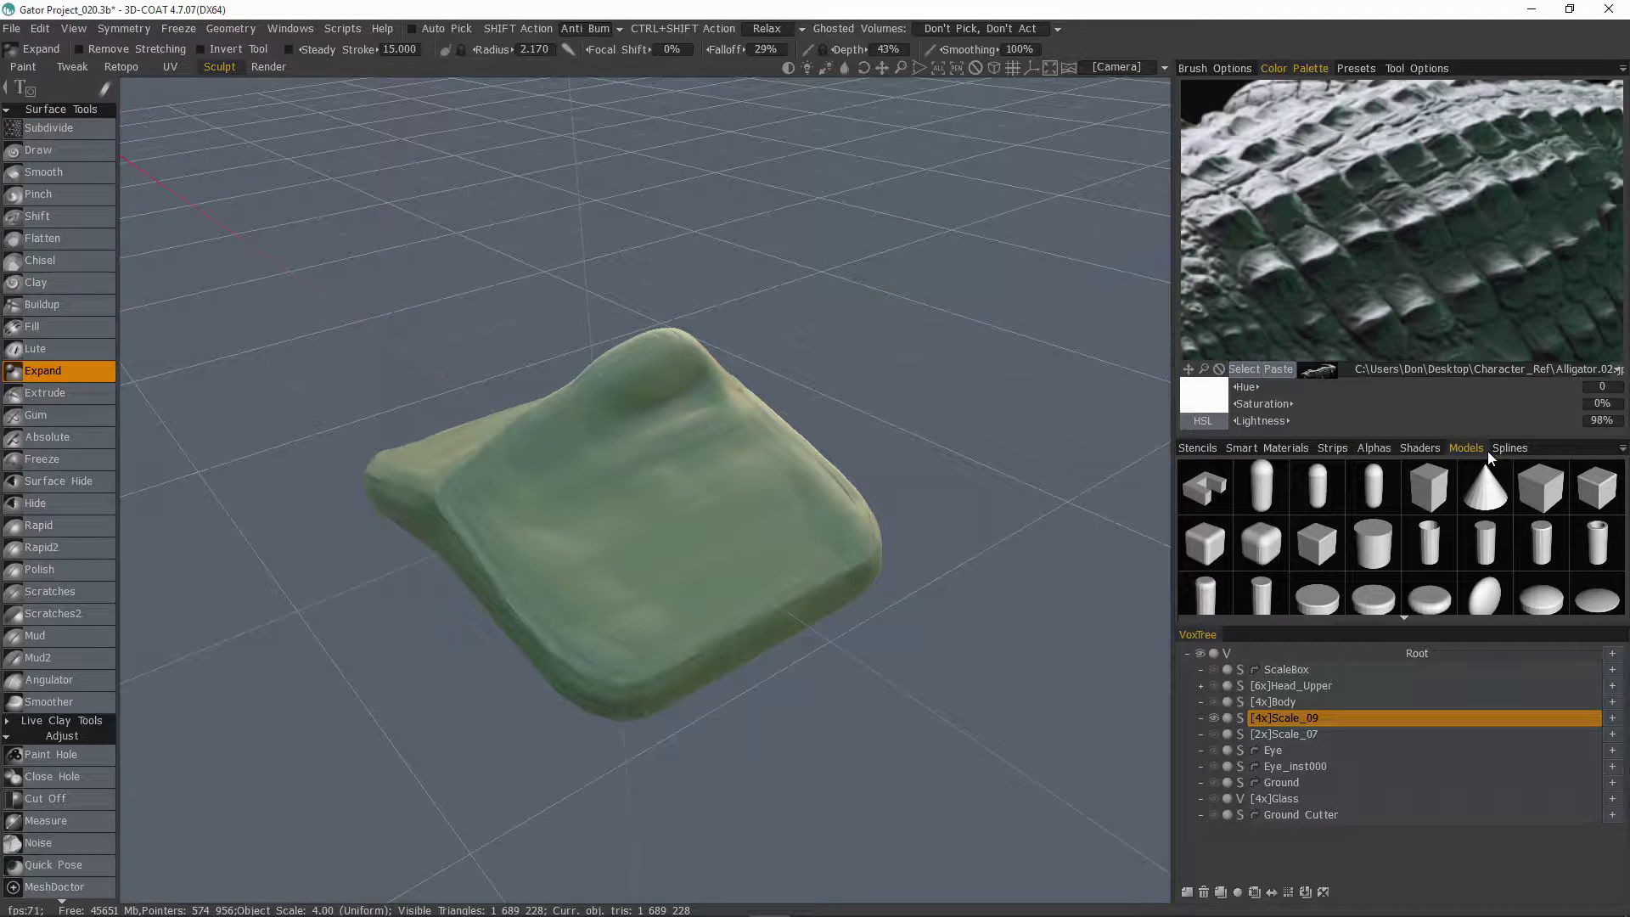
click(1620, 449)
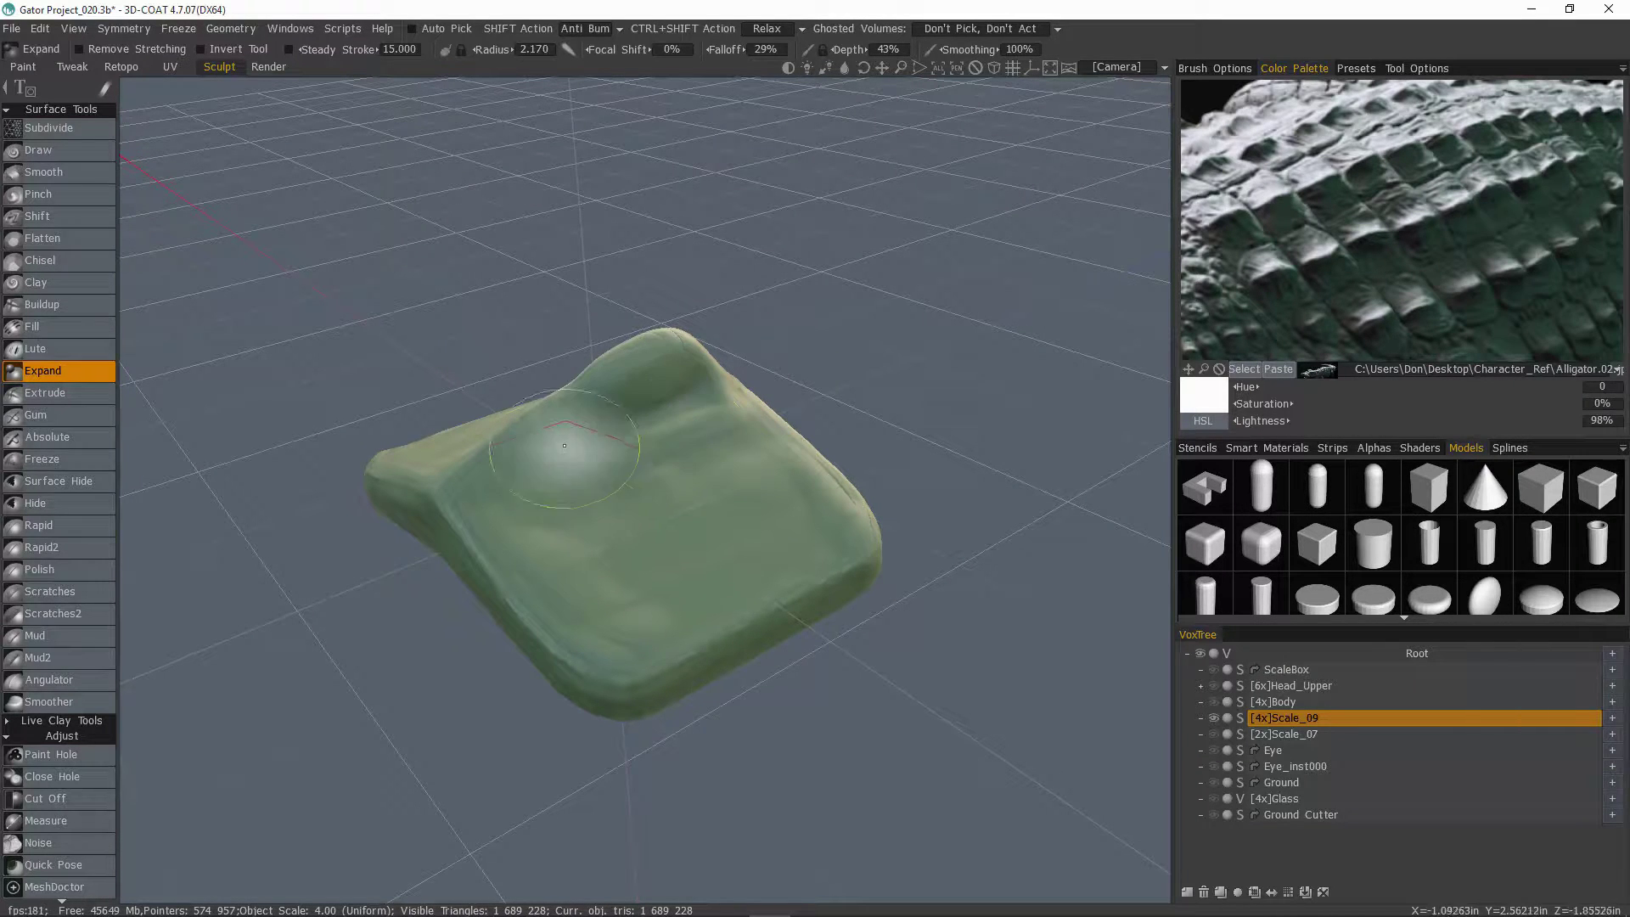
click(1620, 450)
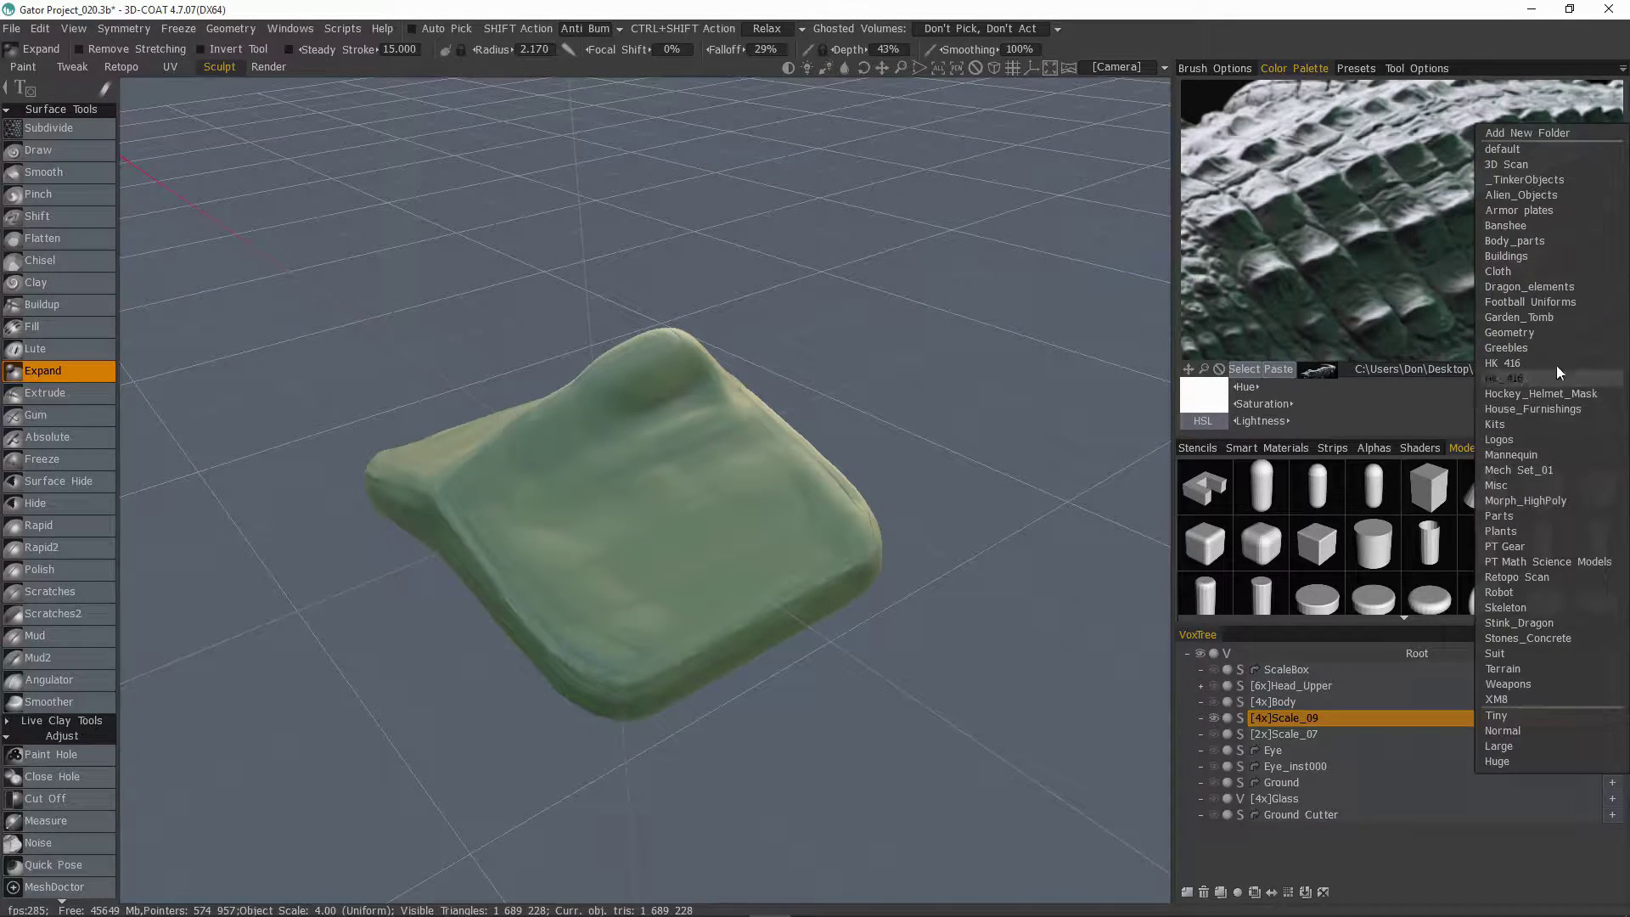
click(1531, 288)
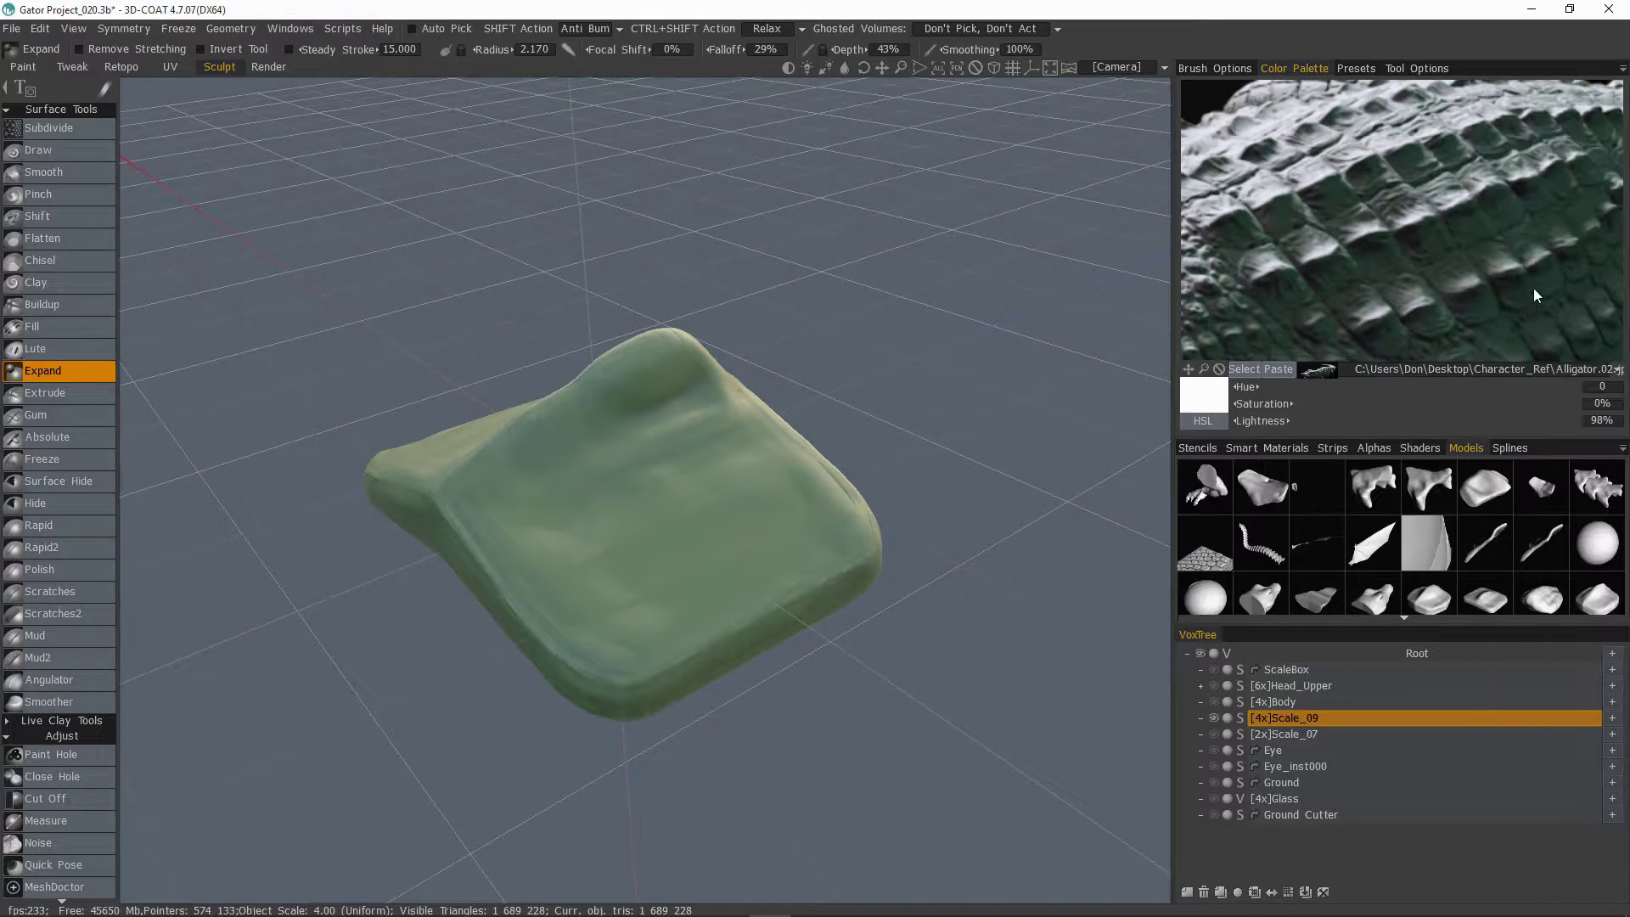
Step: Add Scale_09 to the Dragon_elements folder of the model library with a reduction of 92.907 percent
scroll(1311, 592, down, 3)
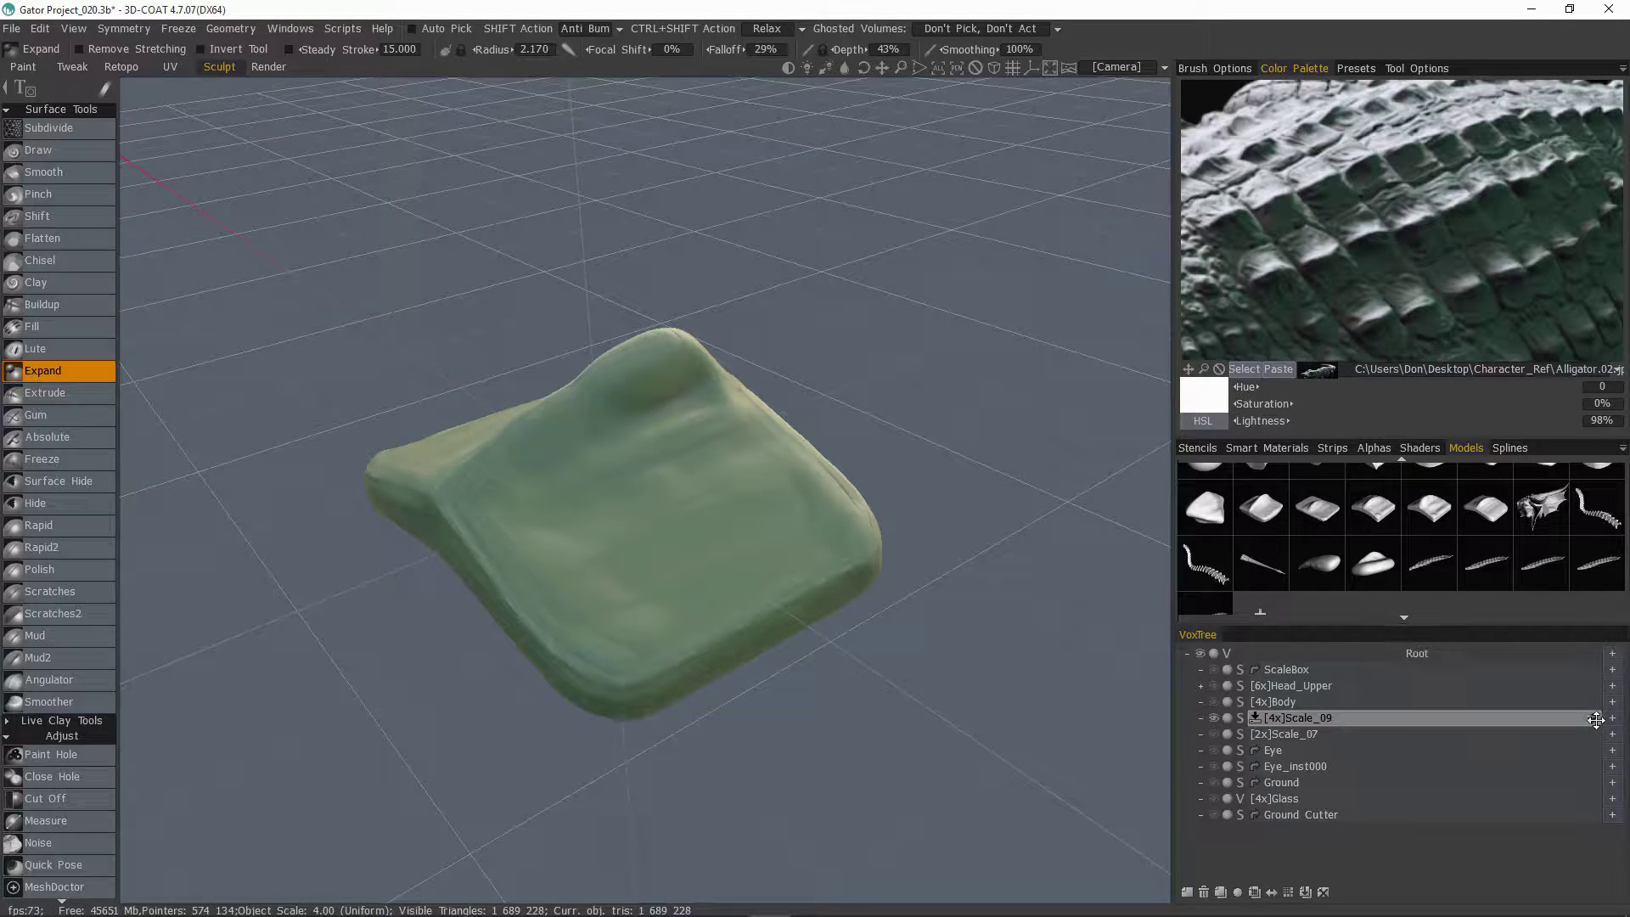
drag(1590, 718, 1339, 601)
drag(1295, 506, 1297, 510)
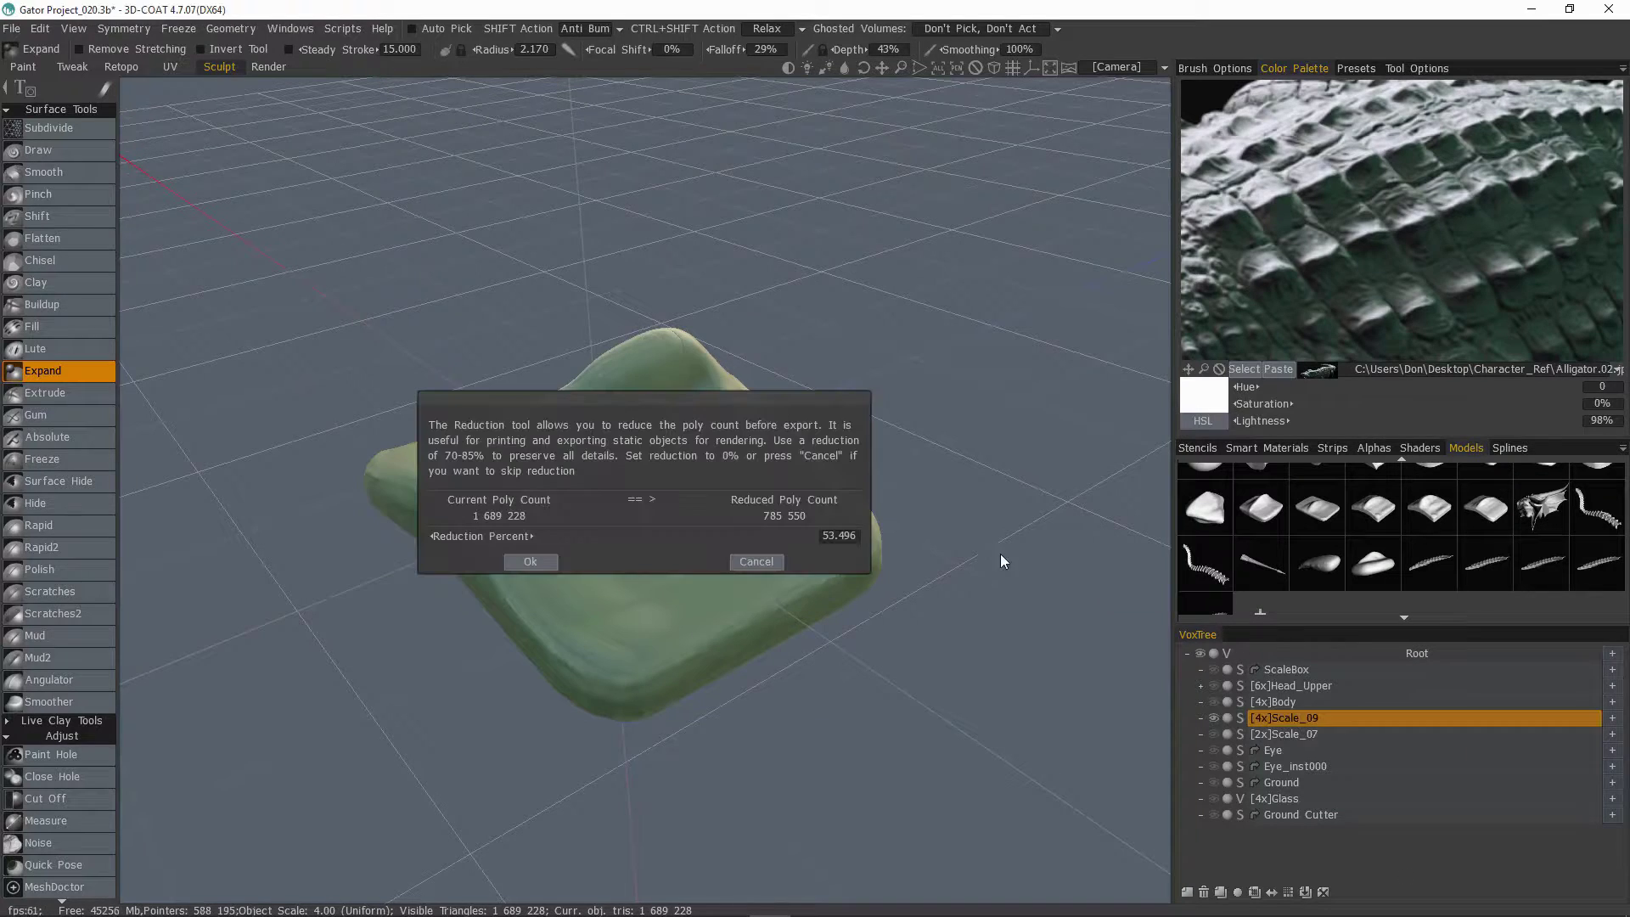
drag(692, 399, 784, 131)
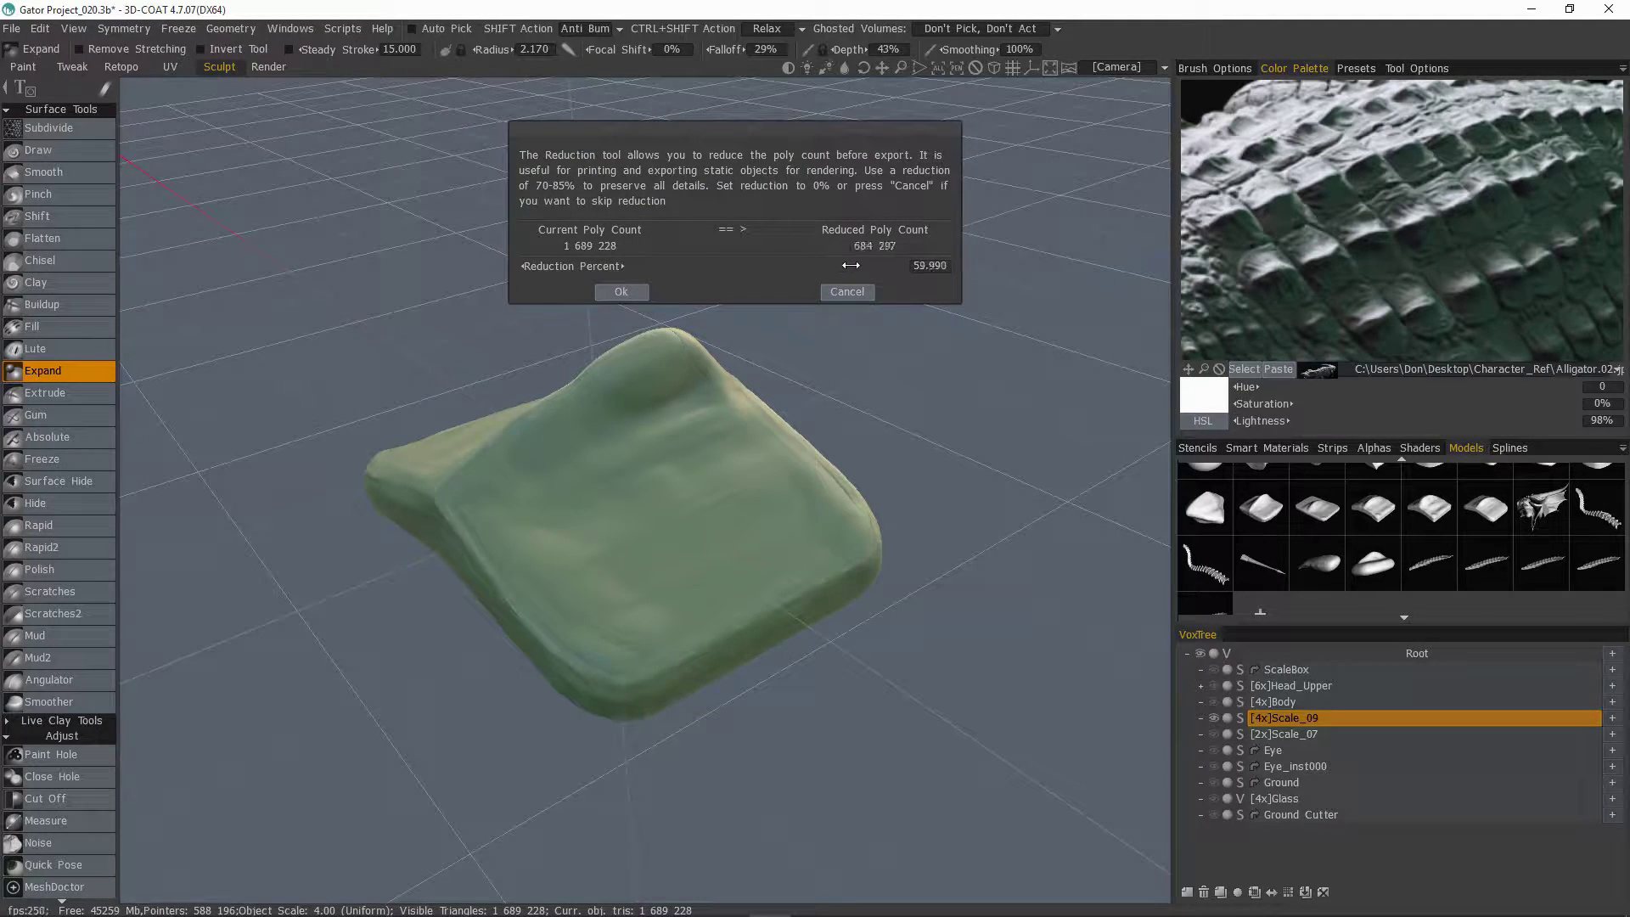
drag(849, 265, 919, 265)
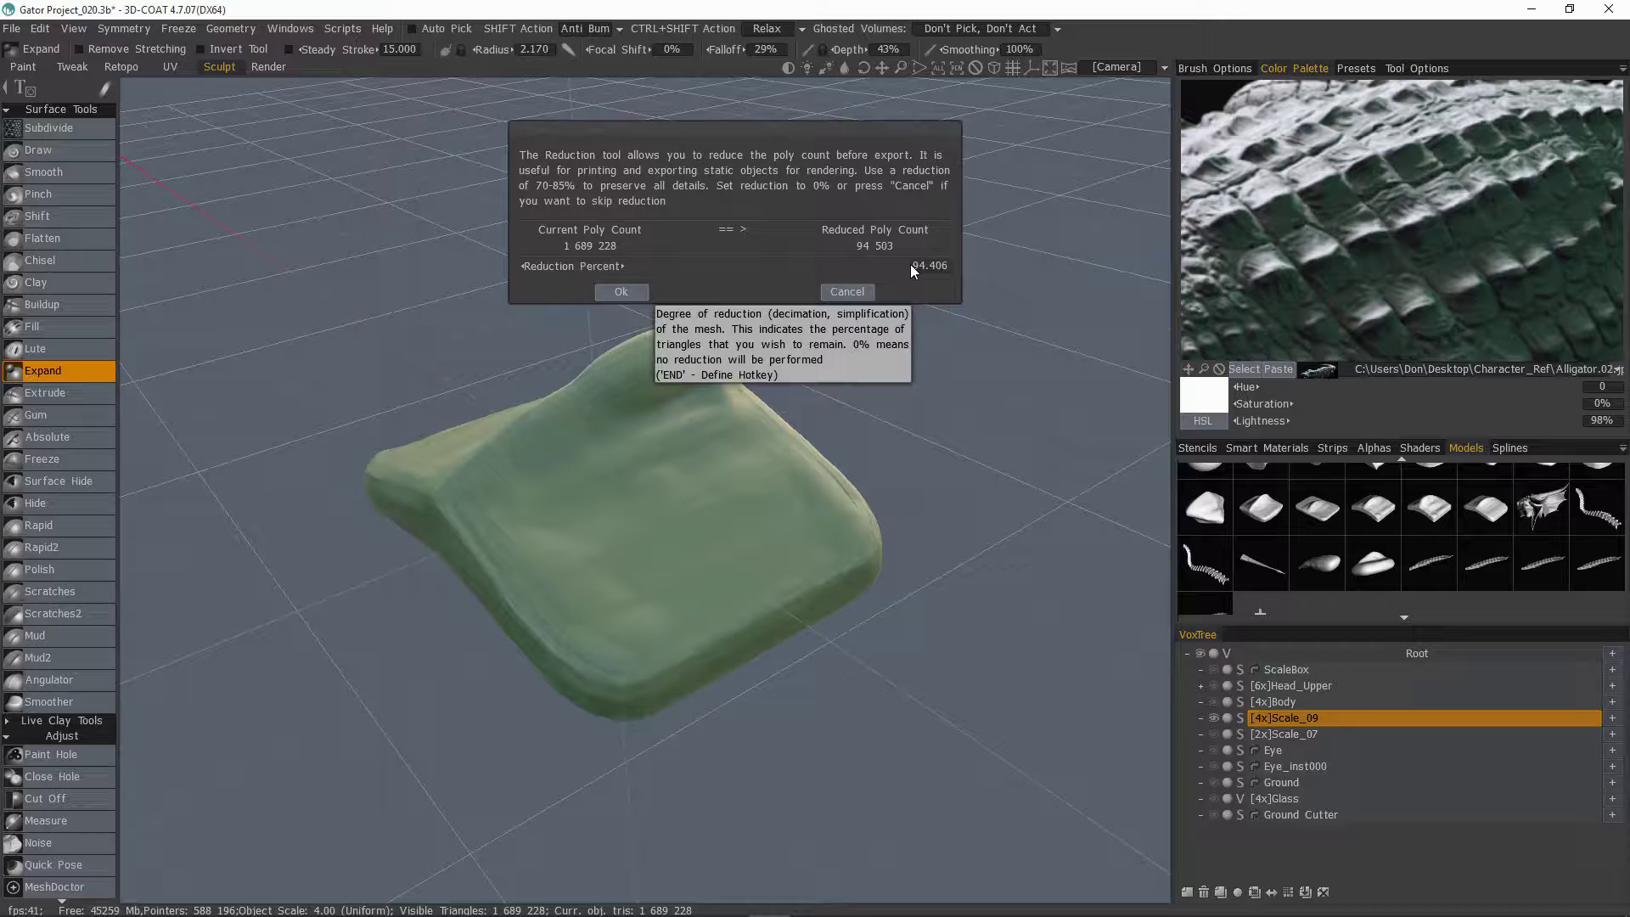
drag(910, 266, 909, 269)
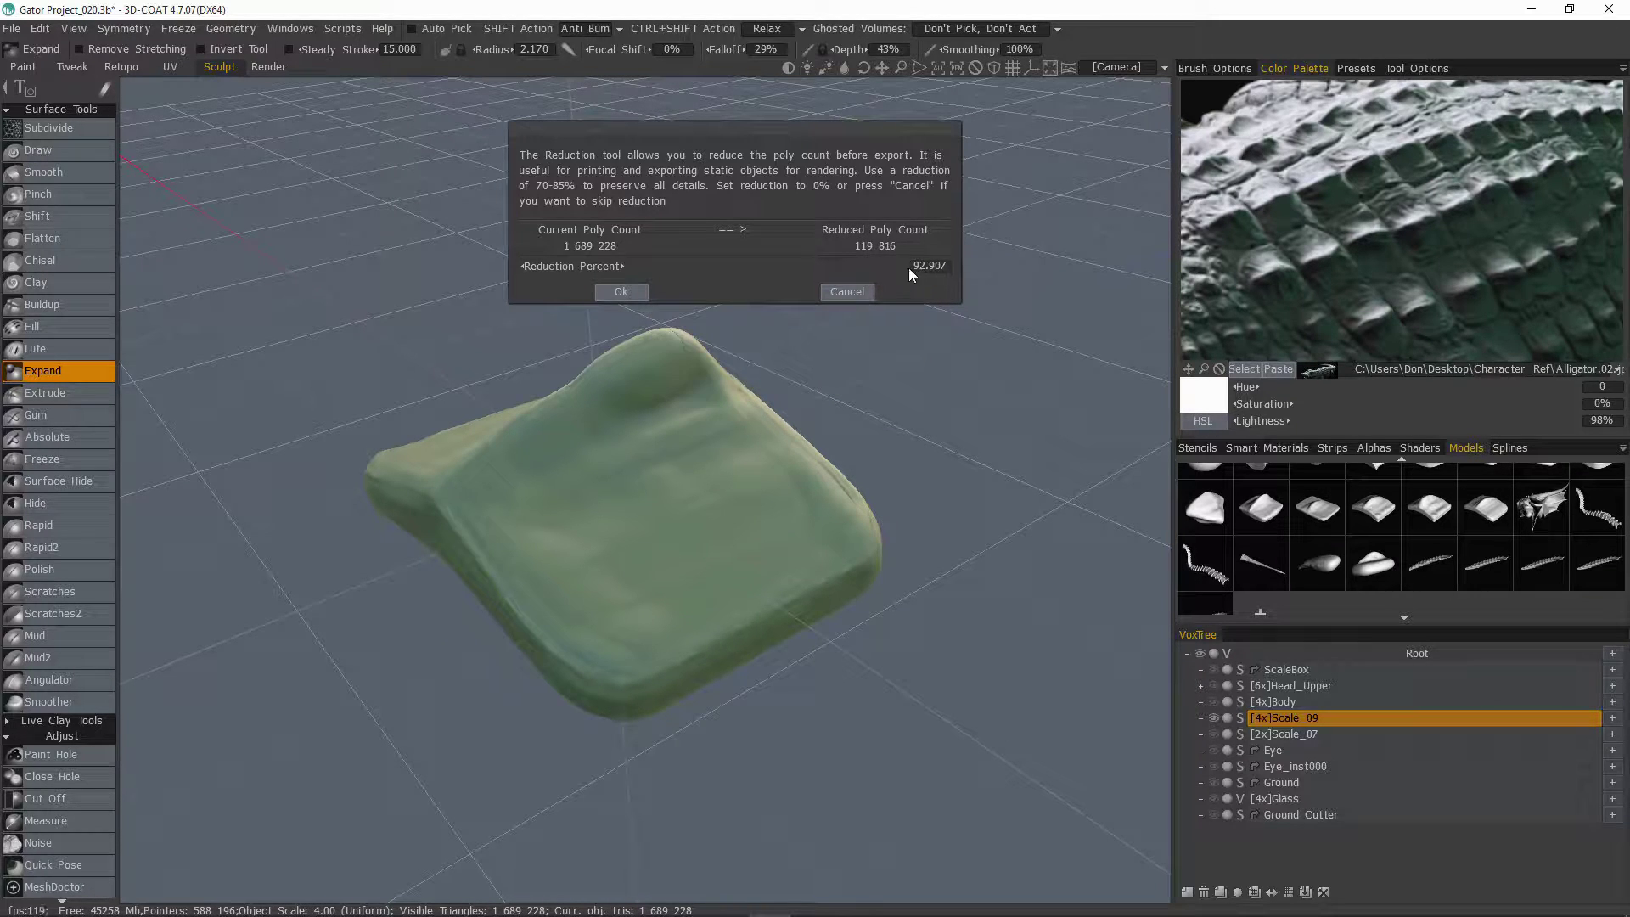
mouse_move(633, 460)
alt+mouse_down()
mouse_move(664, 487)
mouse_move(656, 559)
mouse_move(433, 487)
mouse_move(578, 553)
mouse_move(611, 546)
alt+mouse_up()
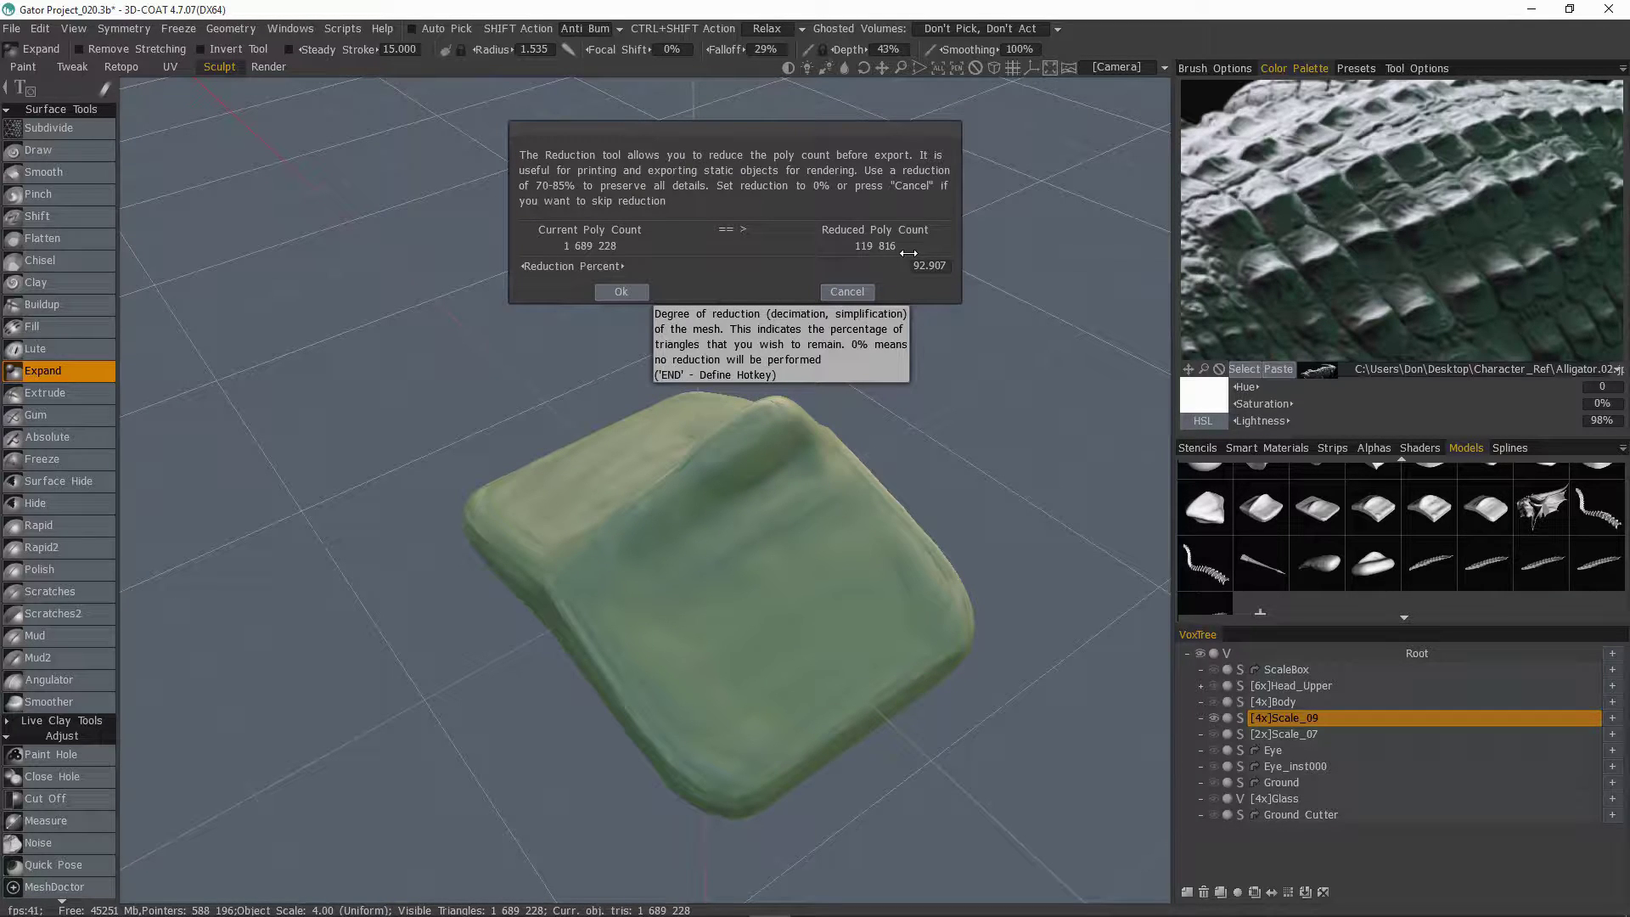
click(622, 292)
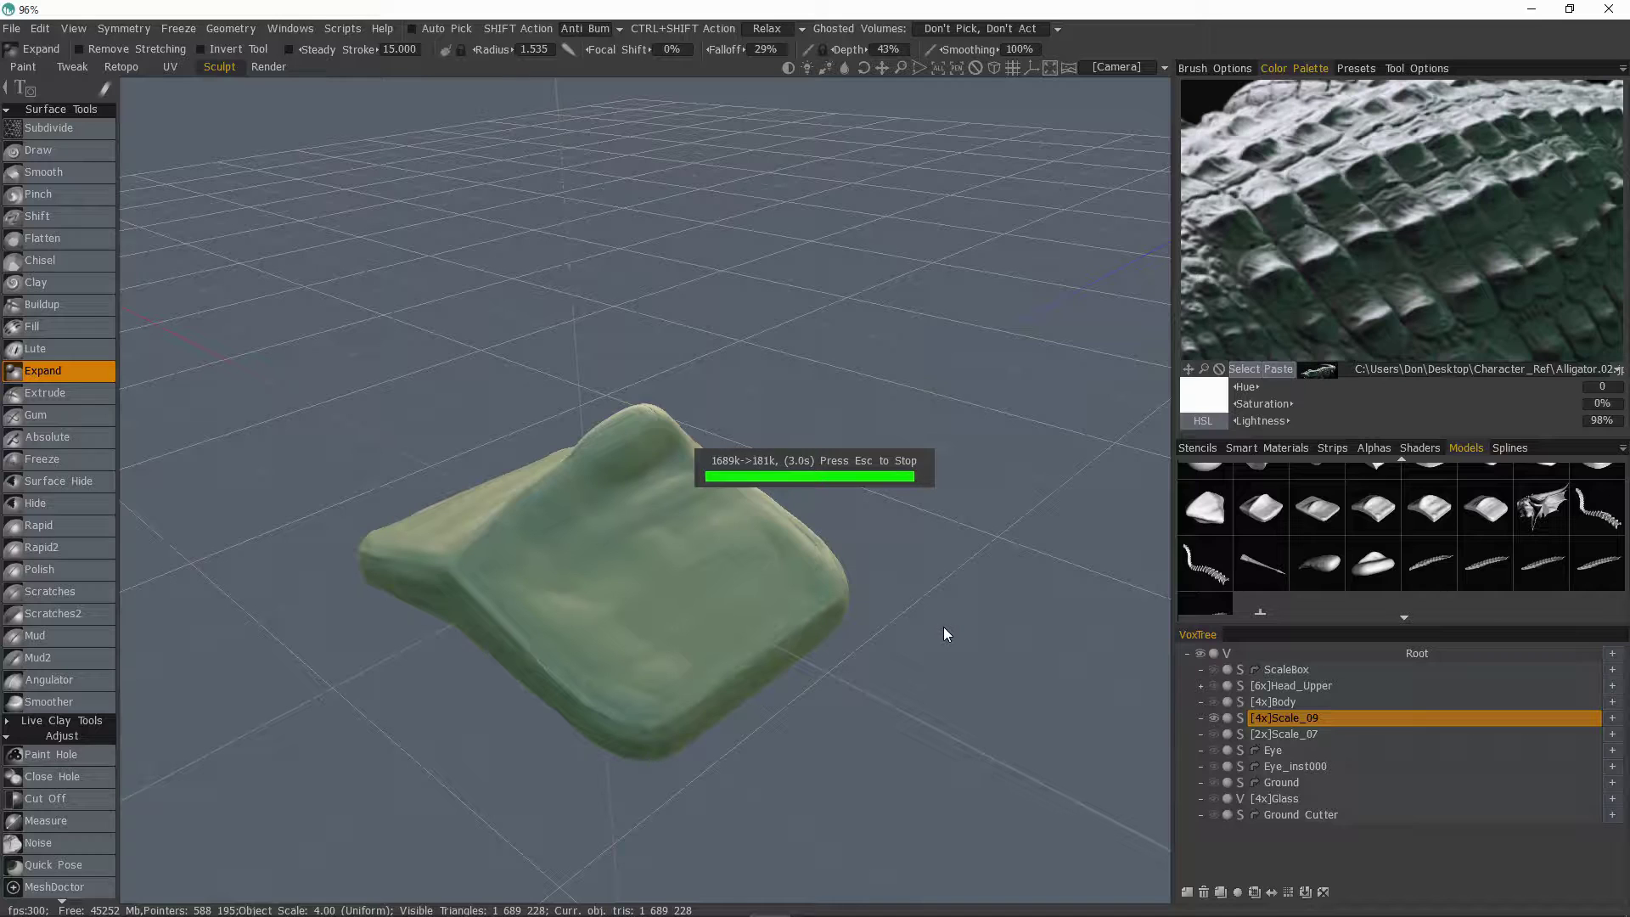
scroll(1240, 488, down, 1)
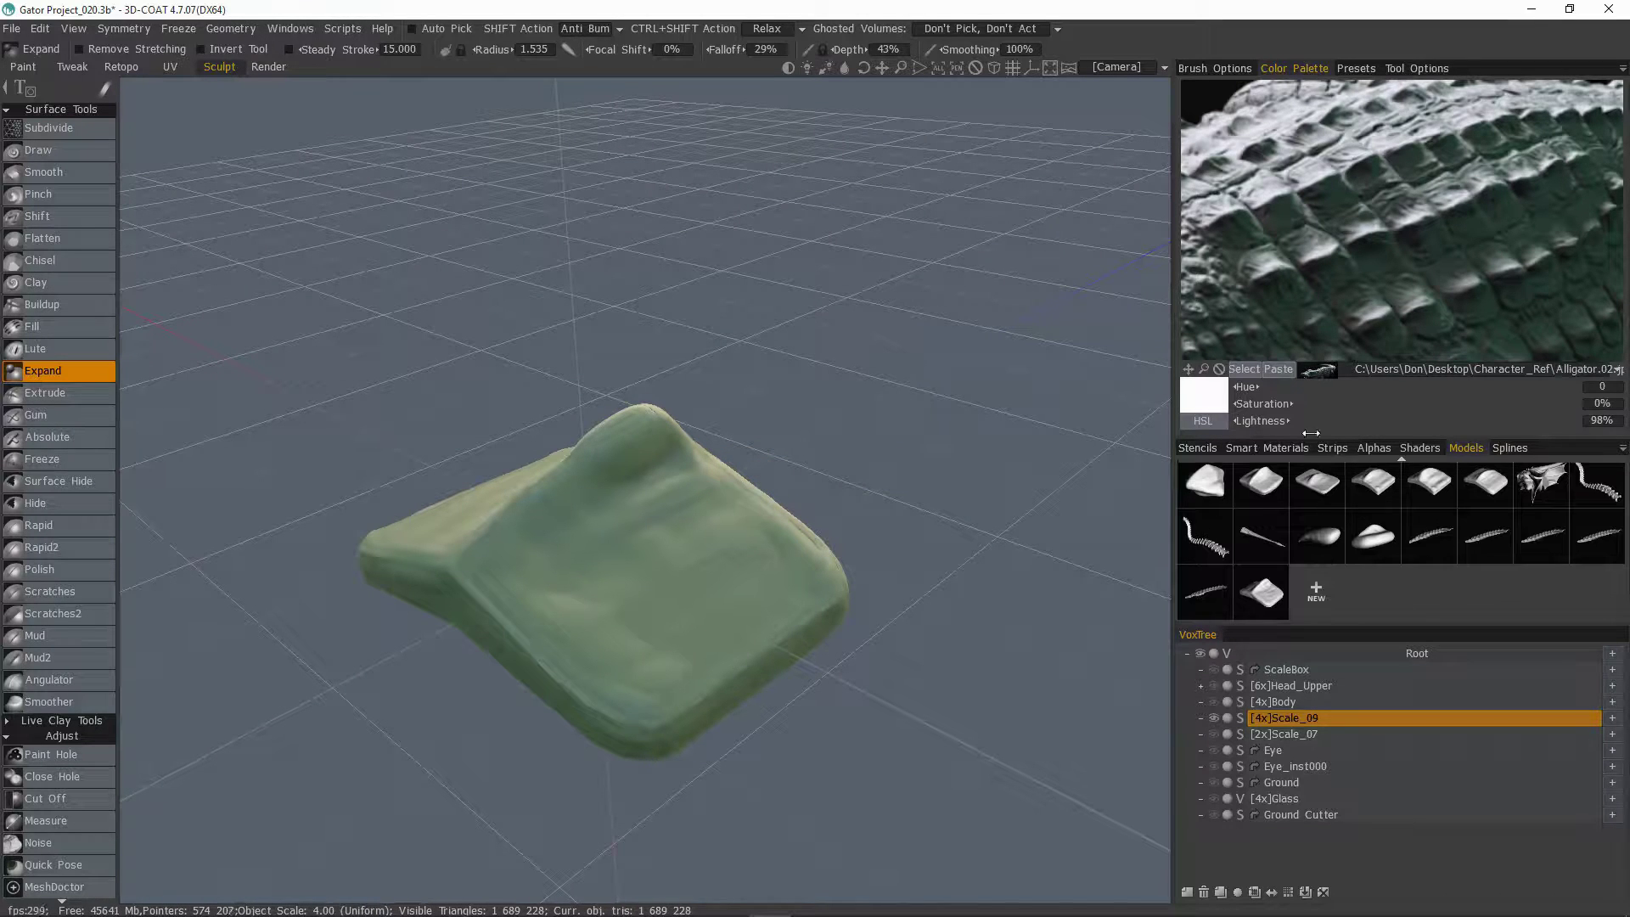
Step: Rename the Scale_09 volume layer as Scale_09Low
drag(980, 552, 979, 608)
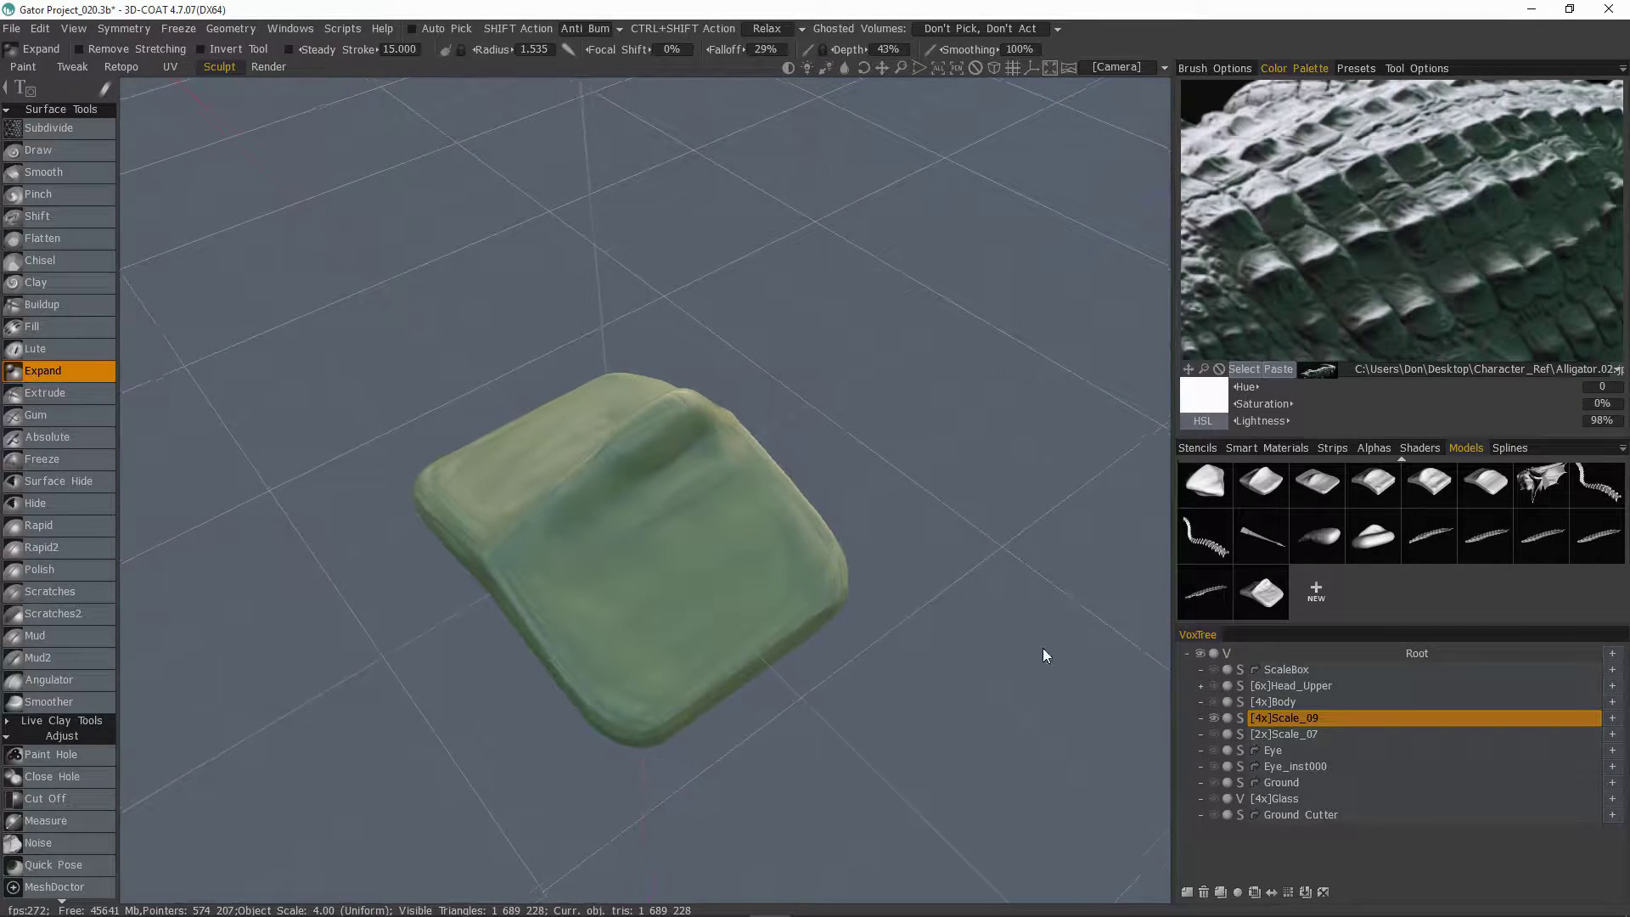
double_click(1331, 721)
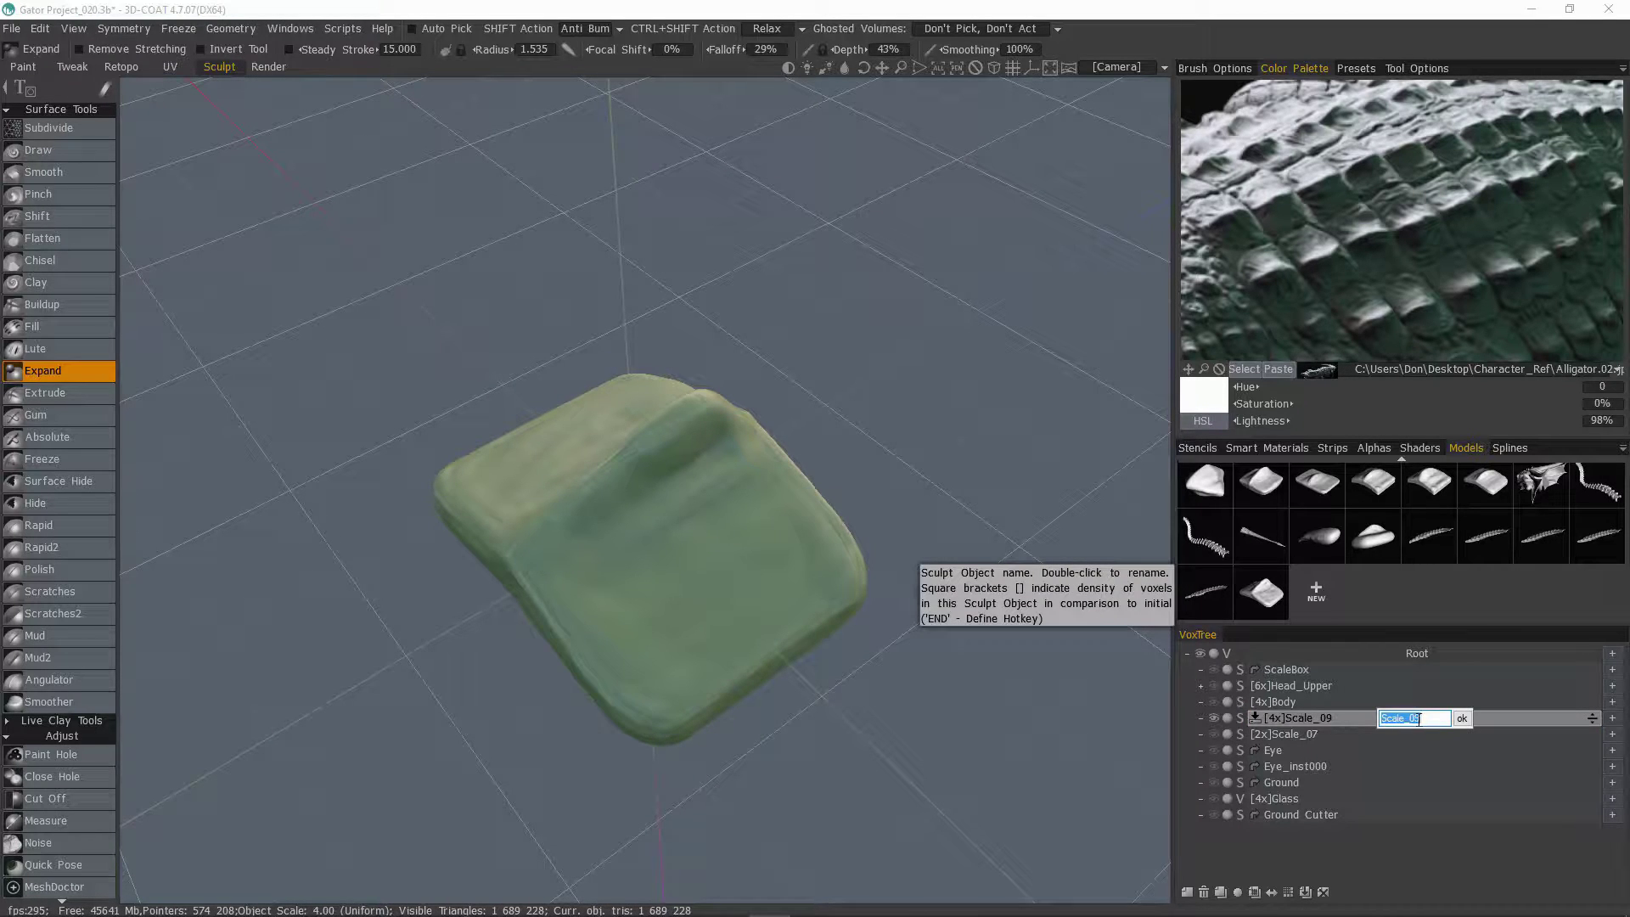
text(Low)
key(Return)
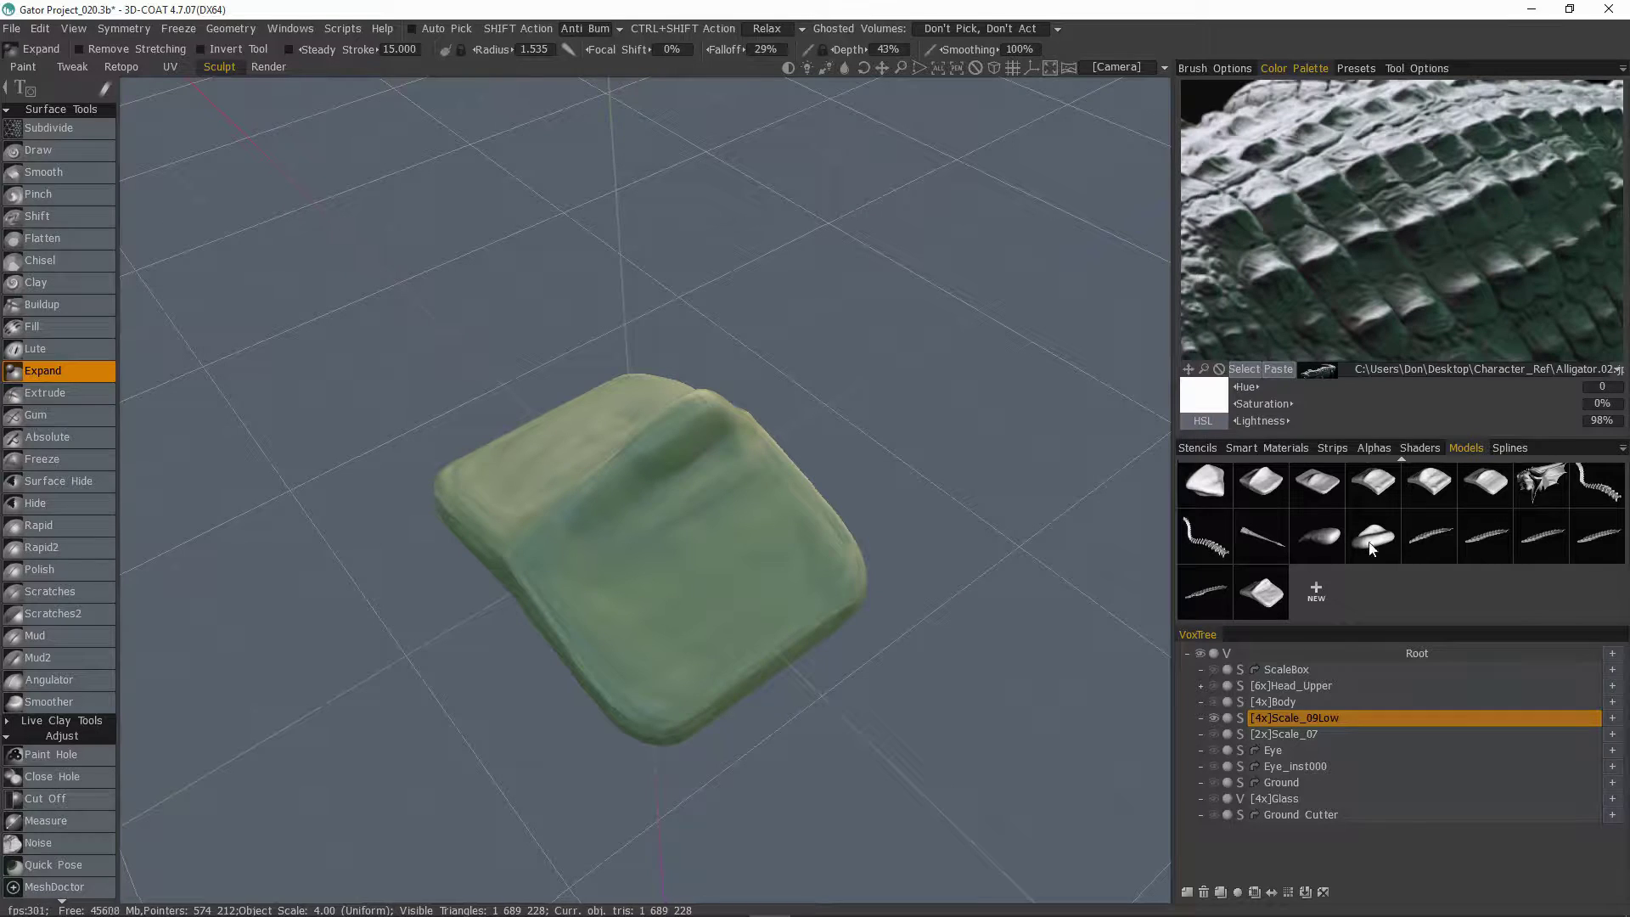
Step: Add Scale_09Low to the model library as a lighter version with a reduction of 98.901 percent
click(1338, 721)
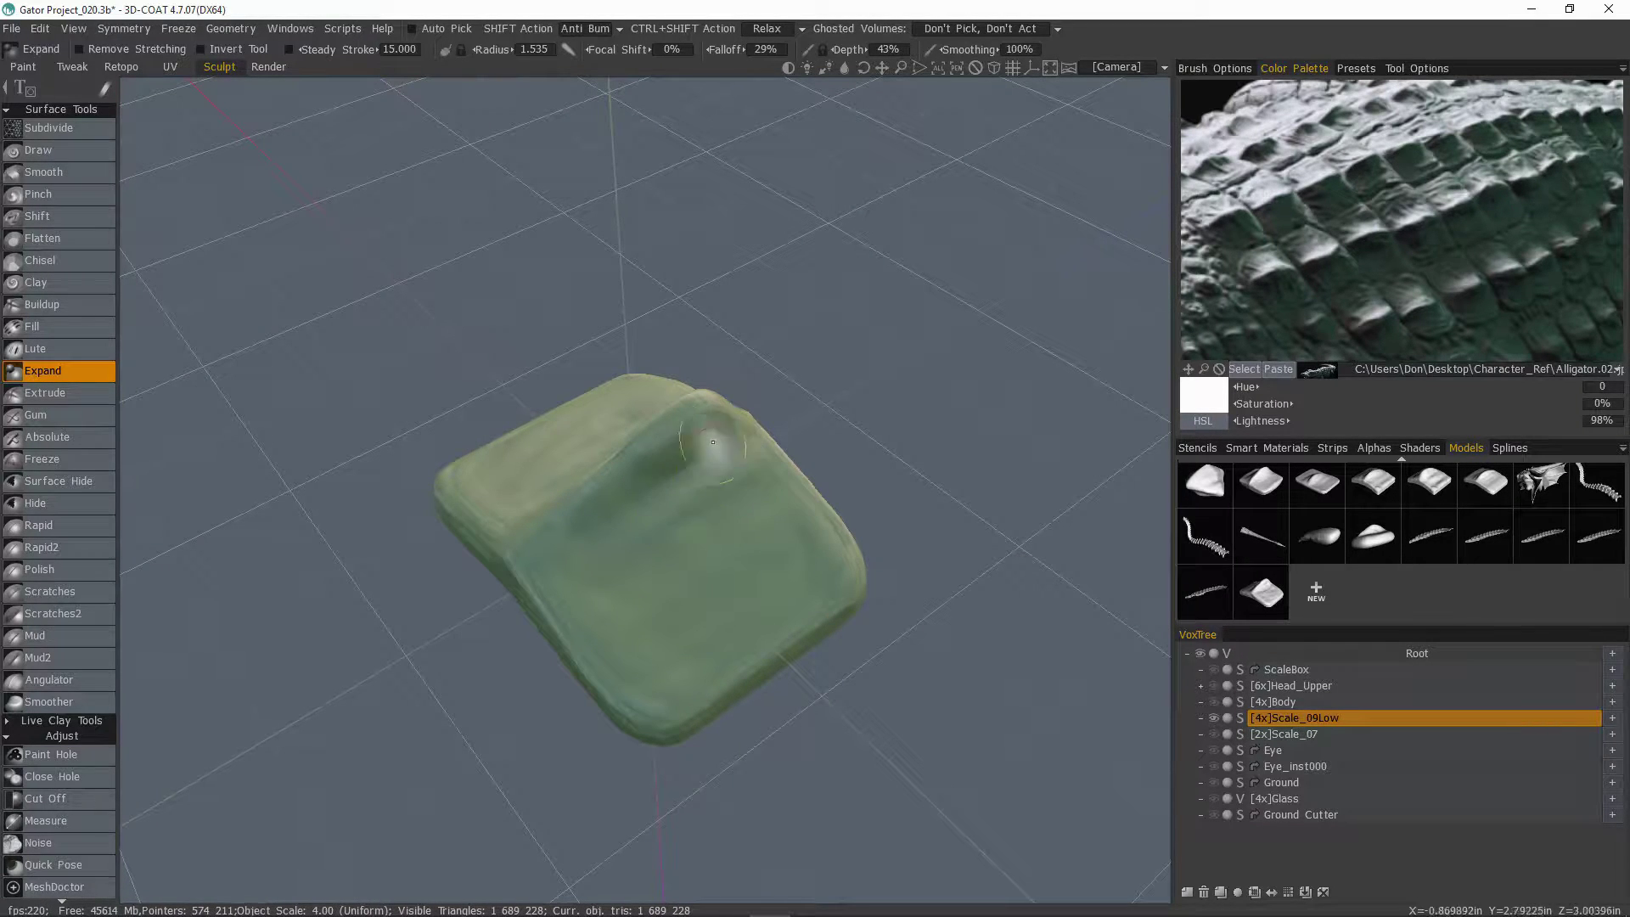
alt+drag(622, 521, 659, 517)
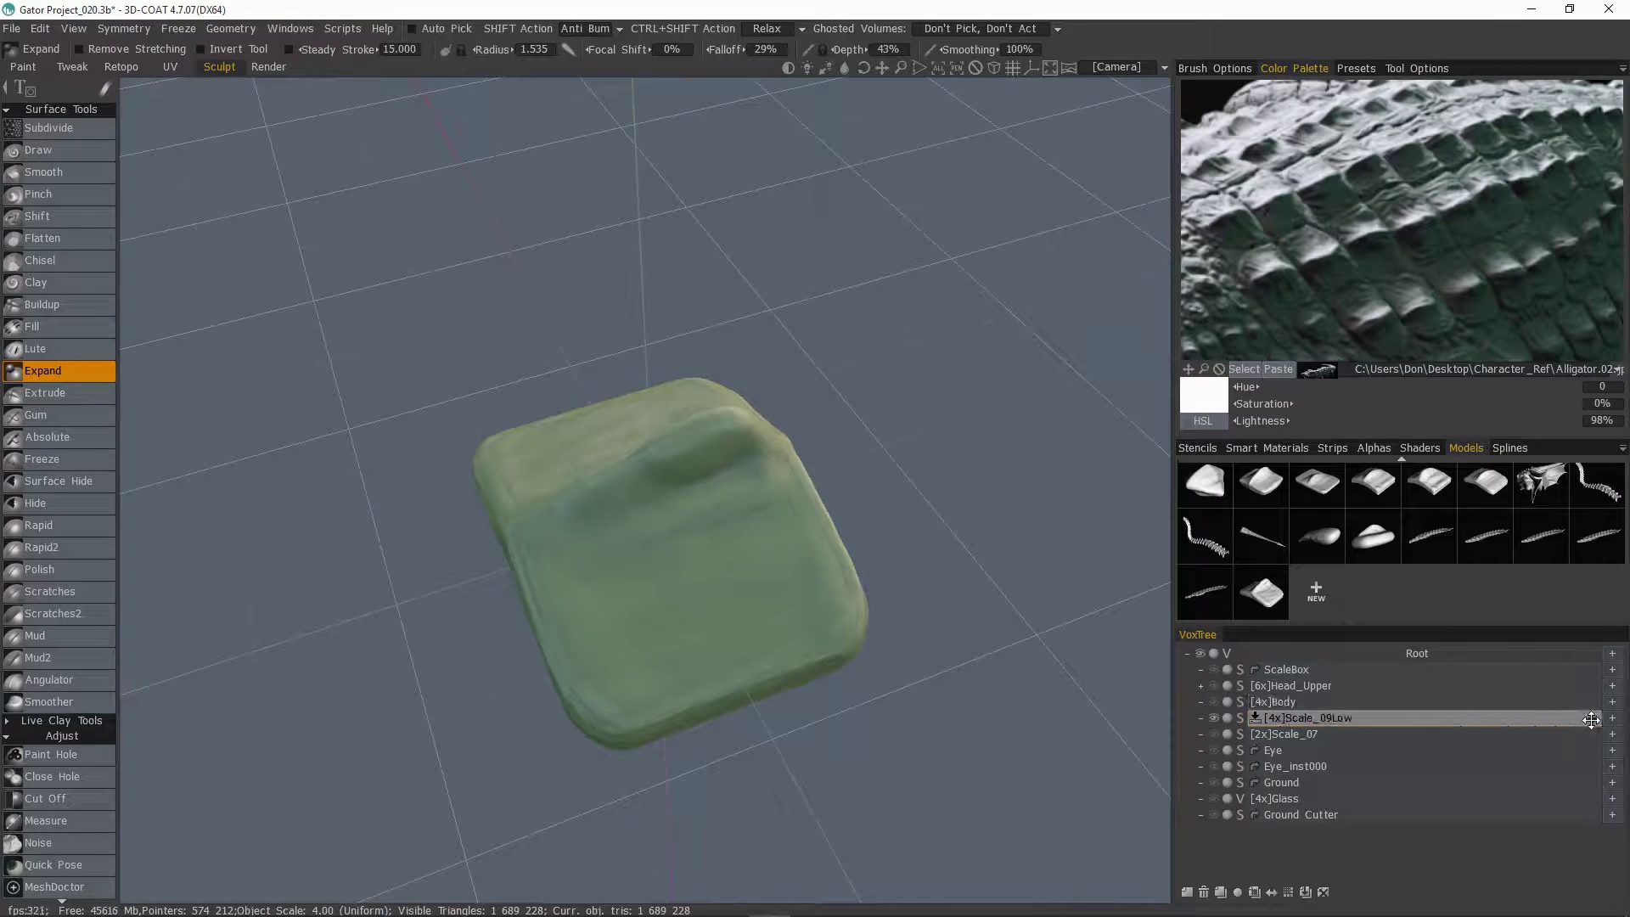
drag(1588, 717, 1296, 584)
drag(1036, 570, 1011, 576)
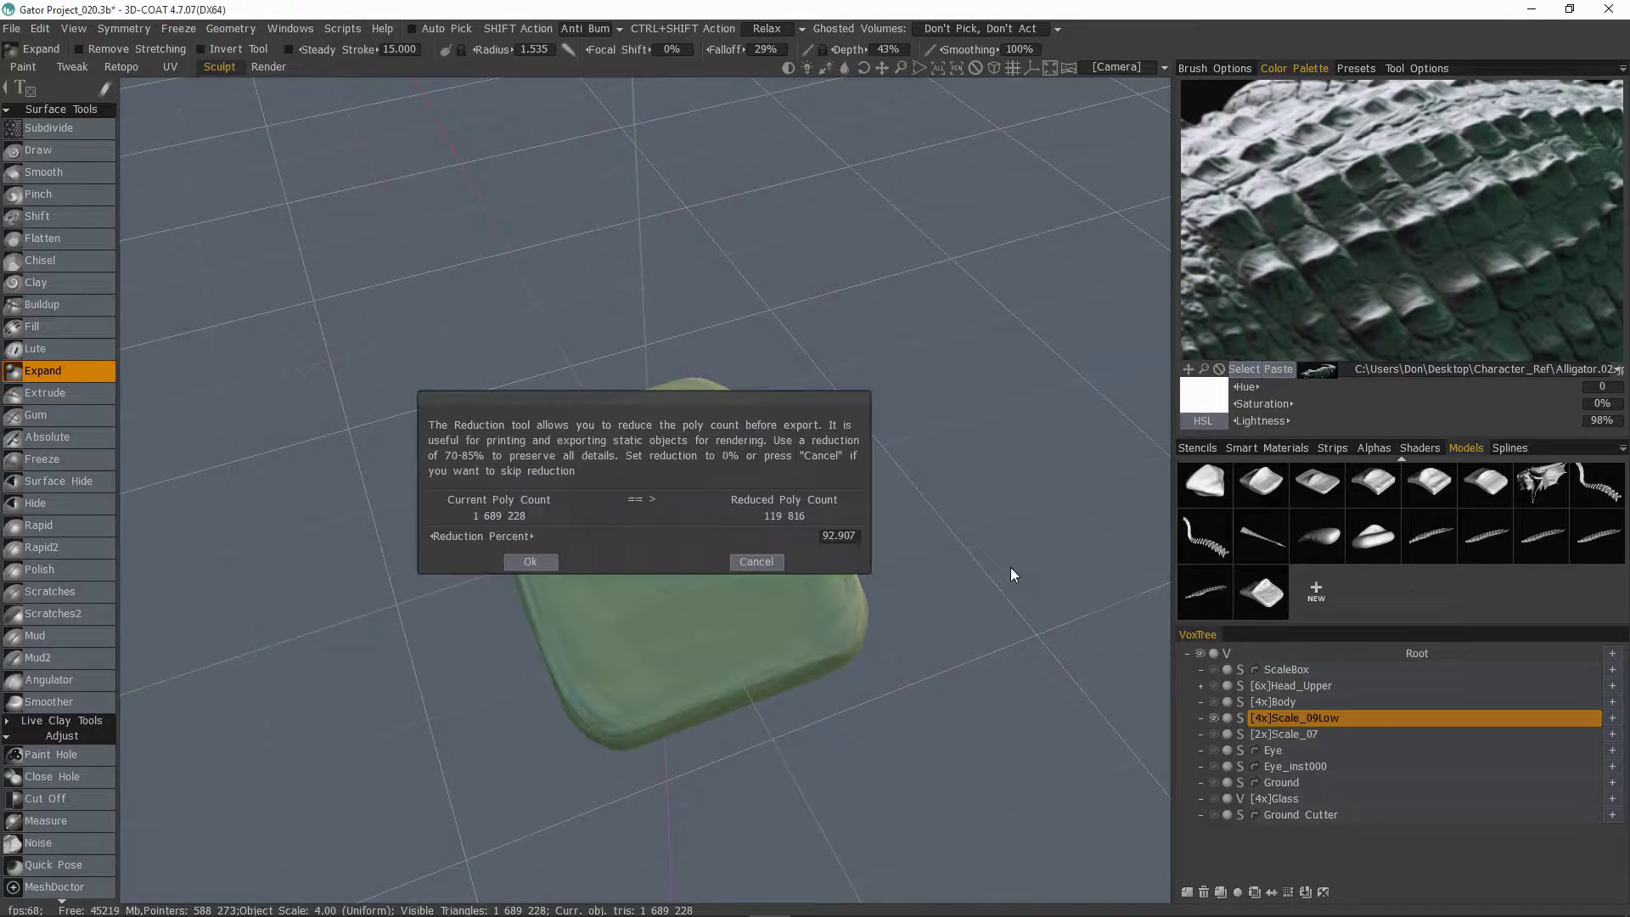
drag(751, 538, 778, 545)
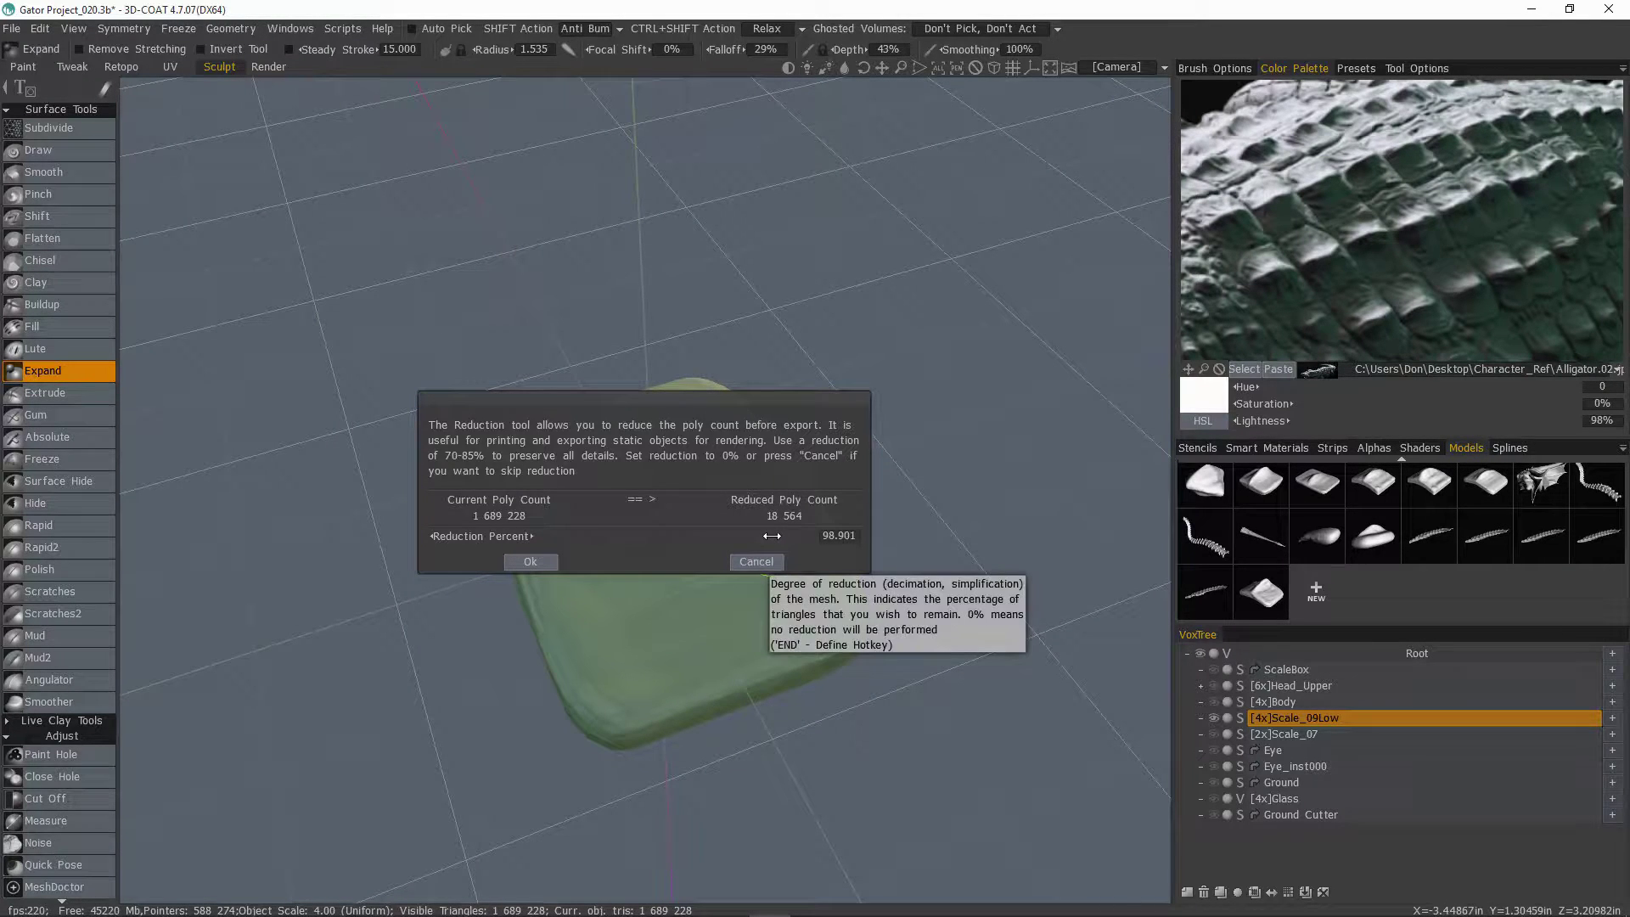
click(532, 562)
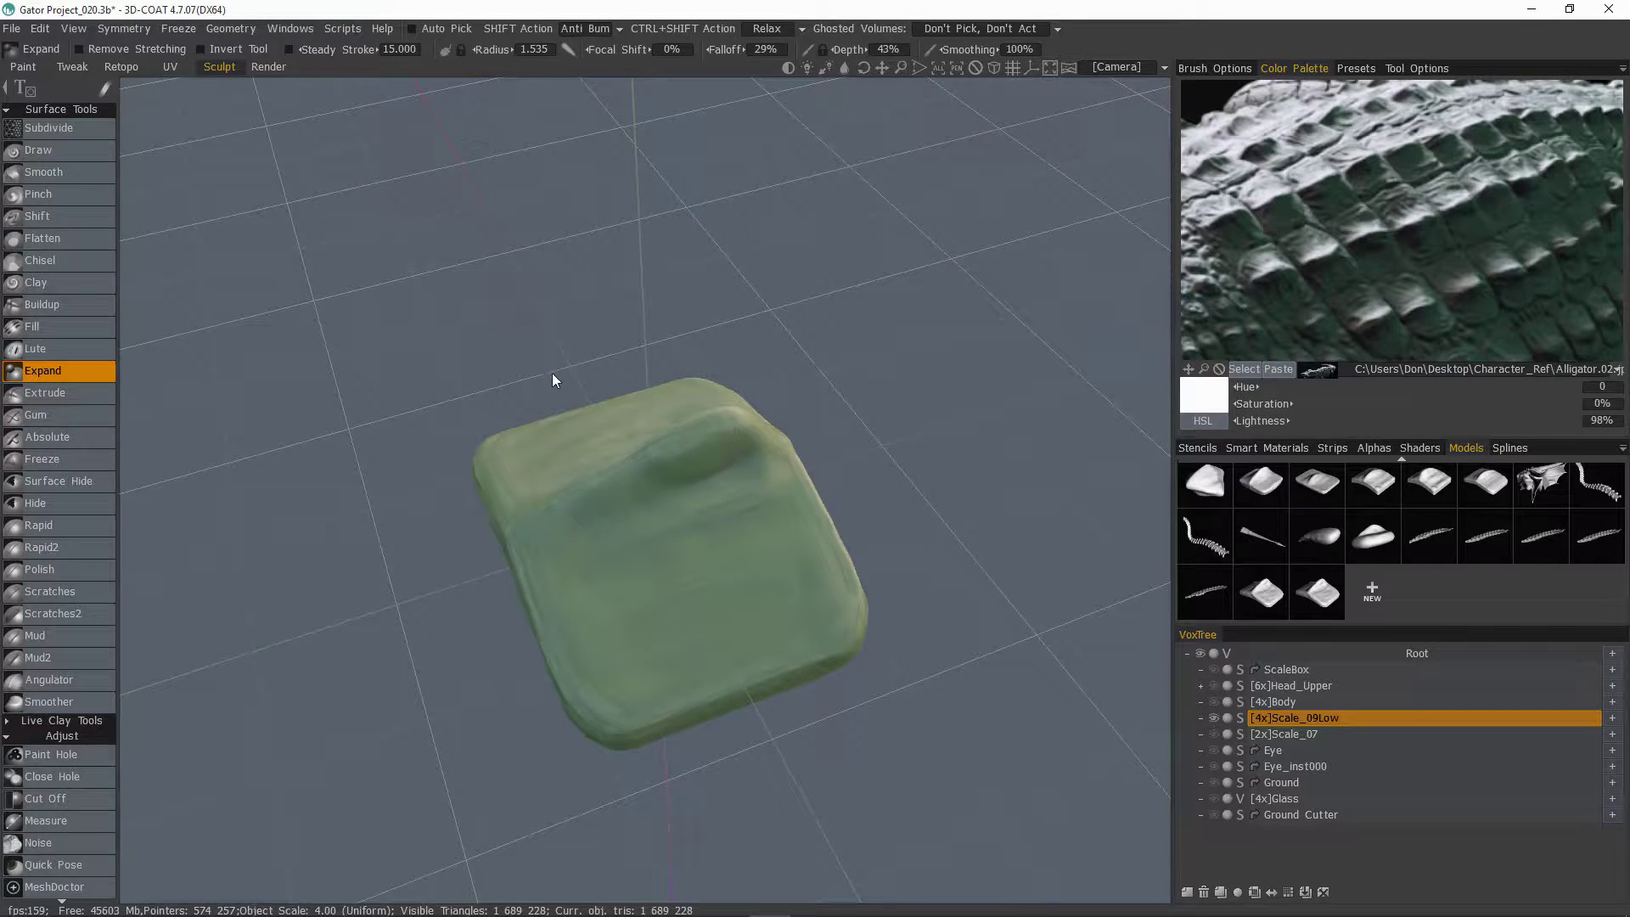
drag(891, 607, 921, 615)
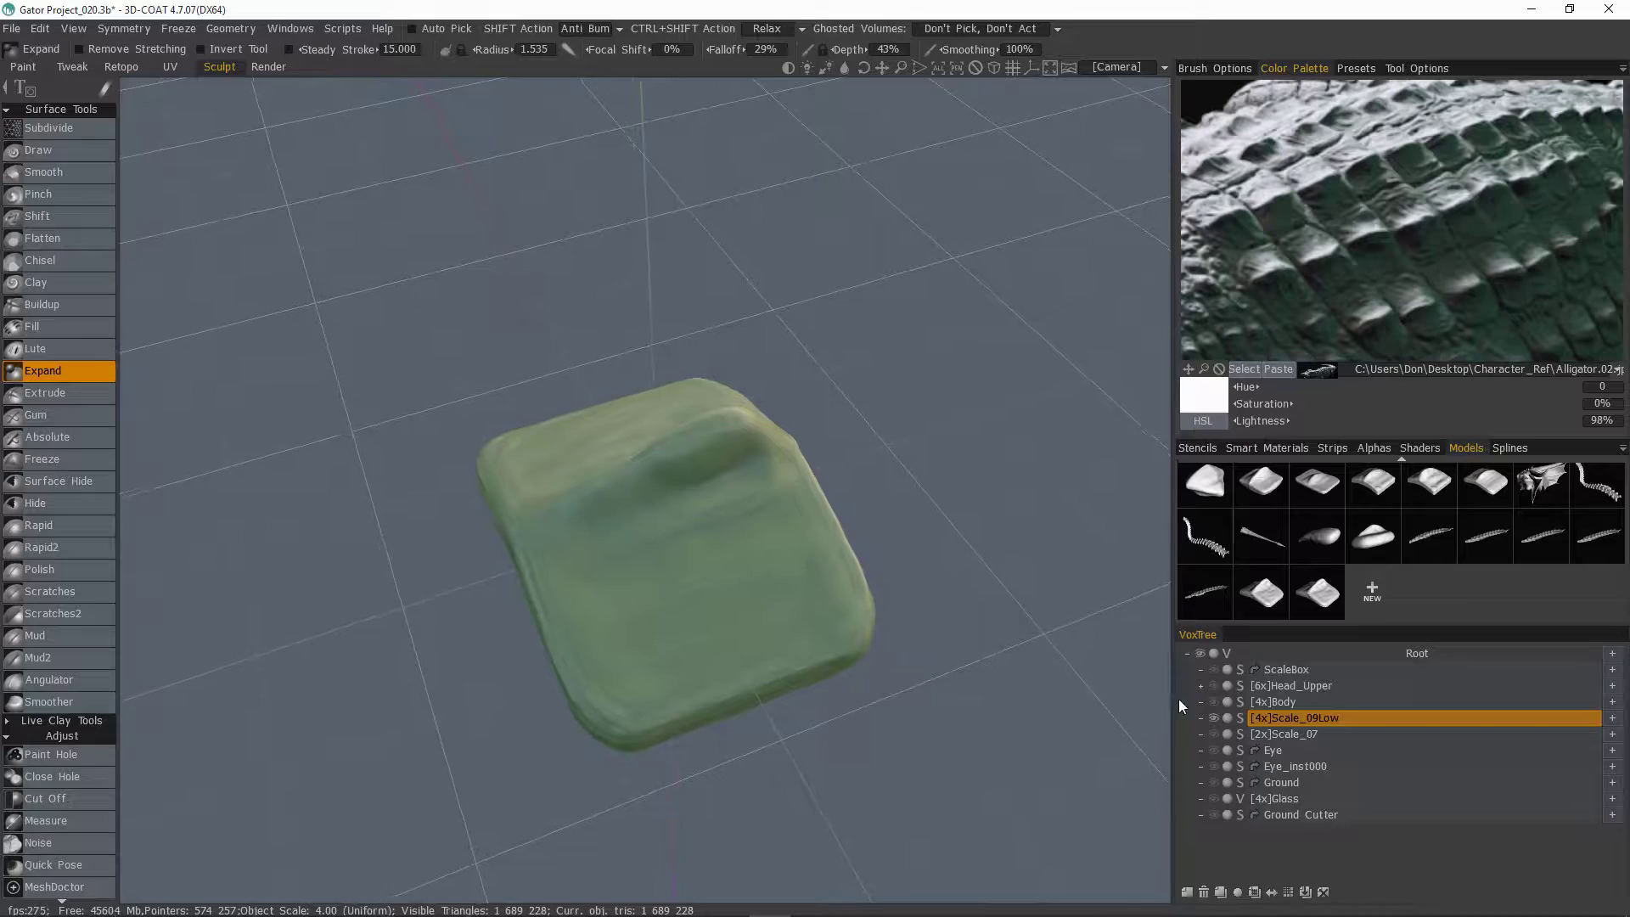
Step: Cache the Scale_09Low layer as a low-density proxy and hide it
click(1255, 720)
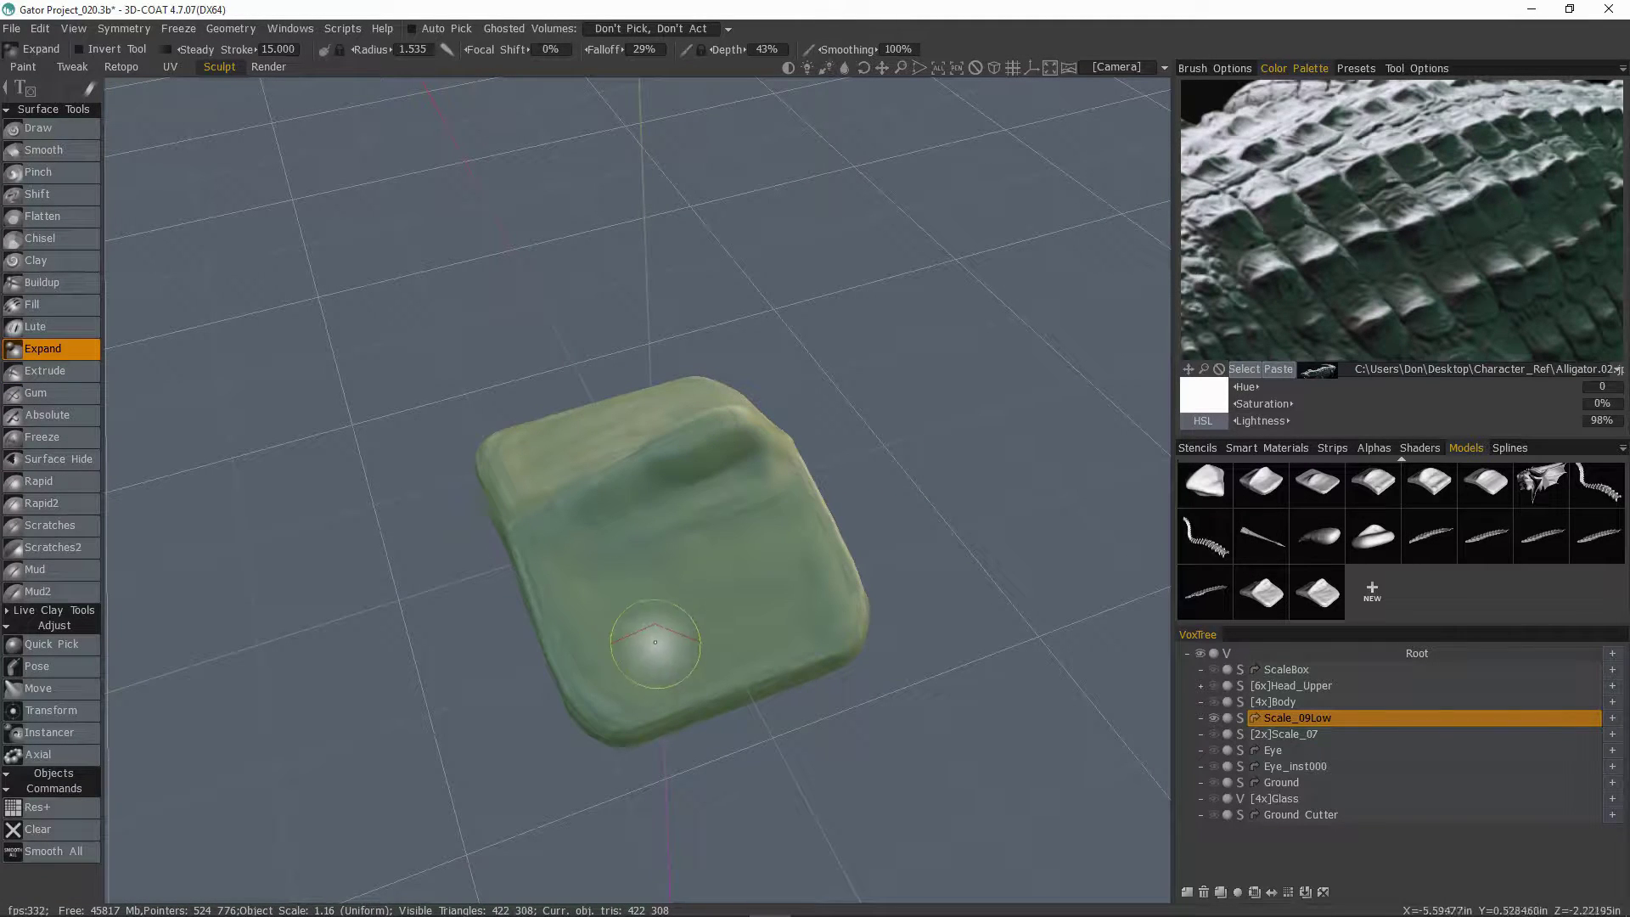
click(1214, 718)
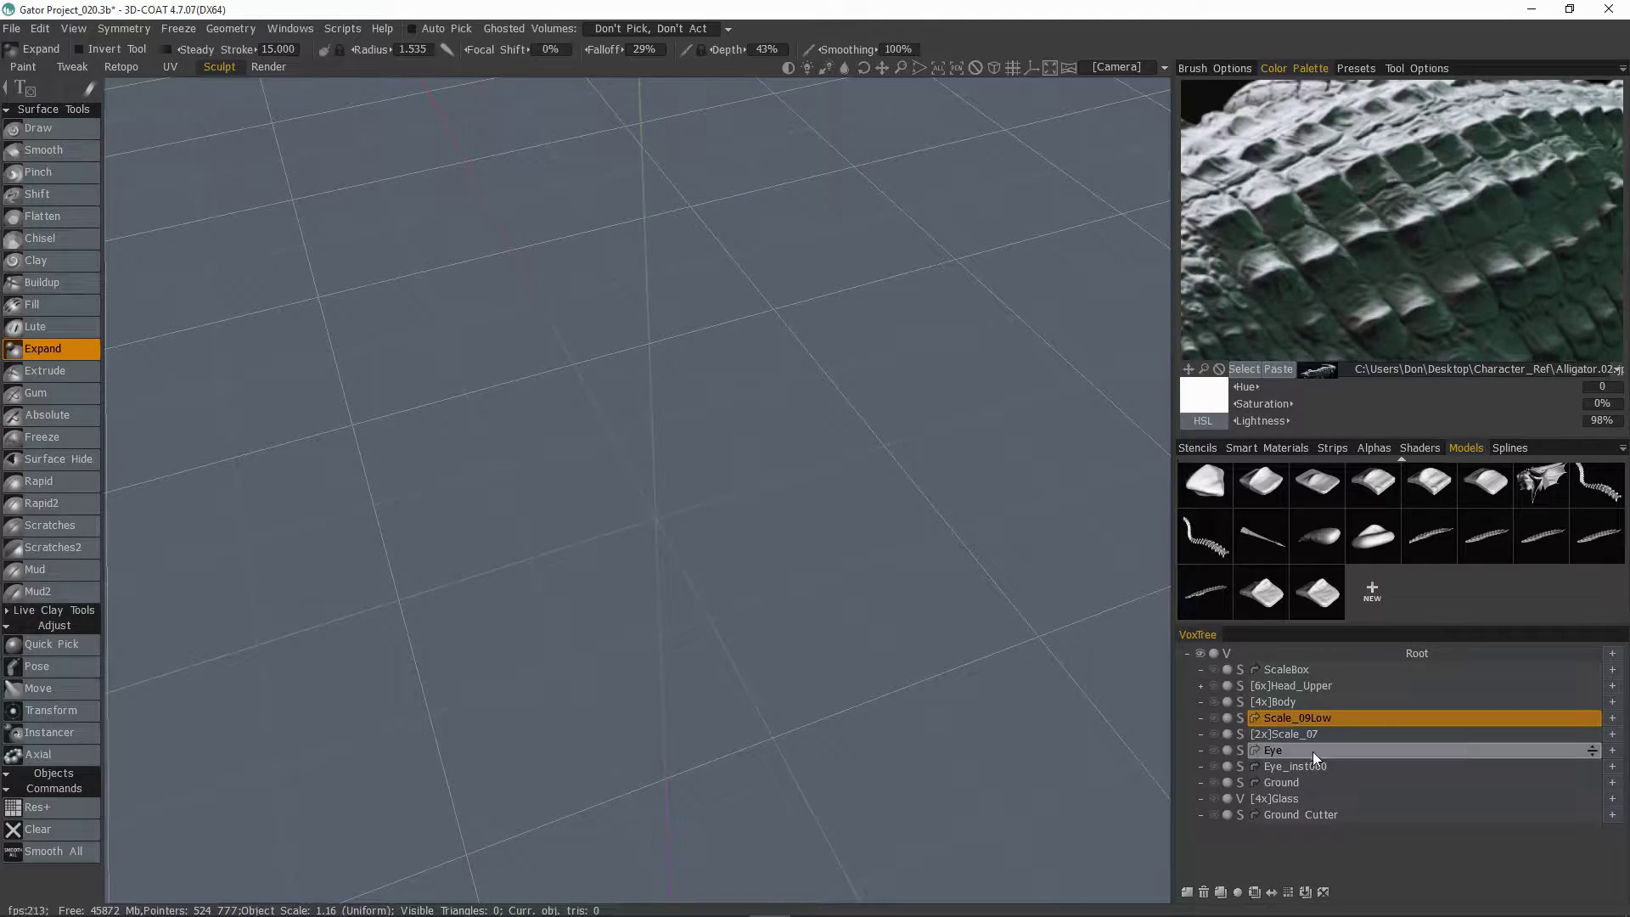
Step: Show the alligator's Body layer and make it the active layer
click(1213, 703)
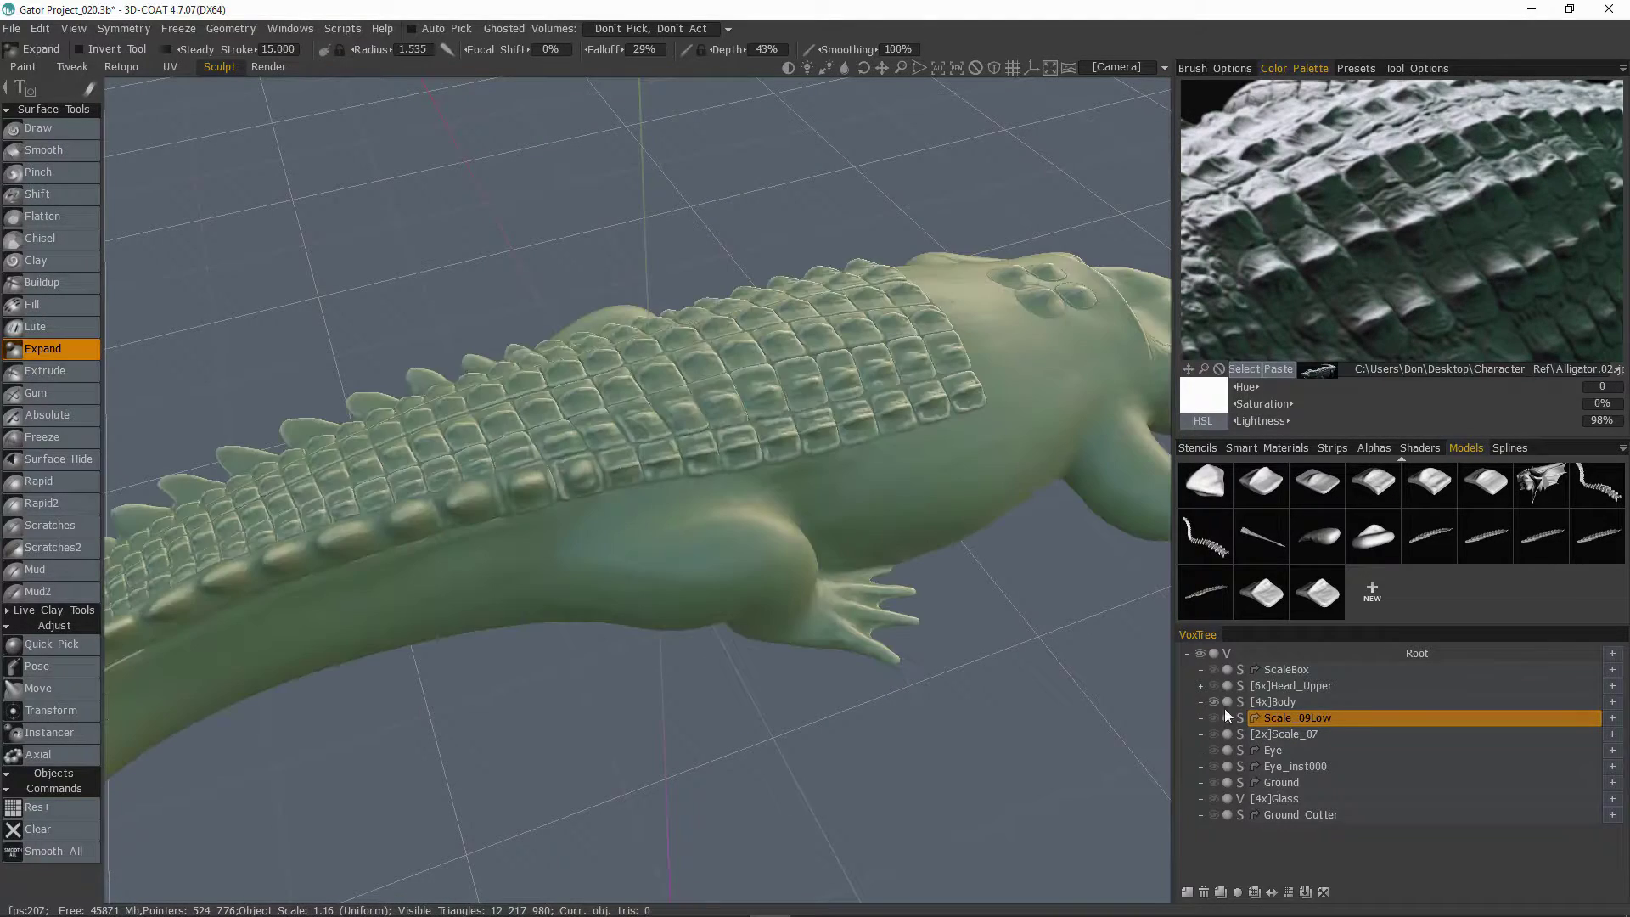
click(1297, 702)
alt+drag(803, 494, 900, 577)
right_drag(1324, 611, 1519, 453)
Step: Load Scale_09.obj from the Dragon_elements folder in VoxStamps/Objects as the source for a new brush alpha
click(1375, 448)
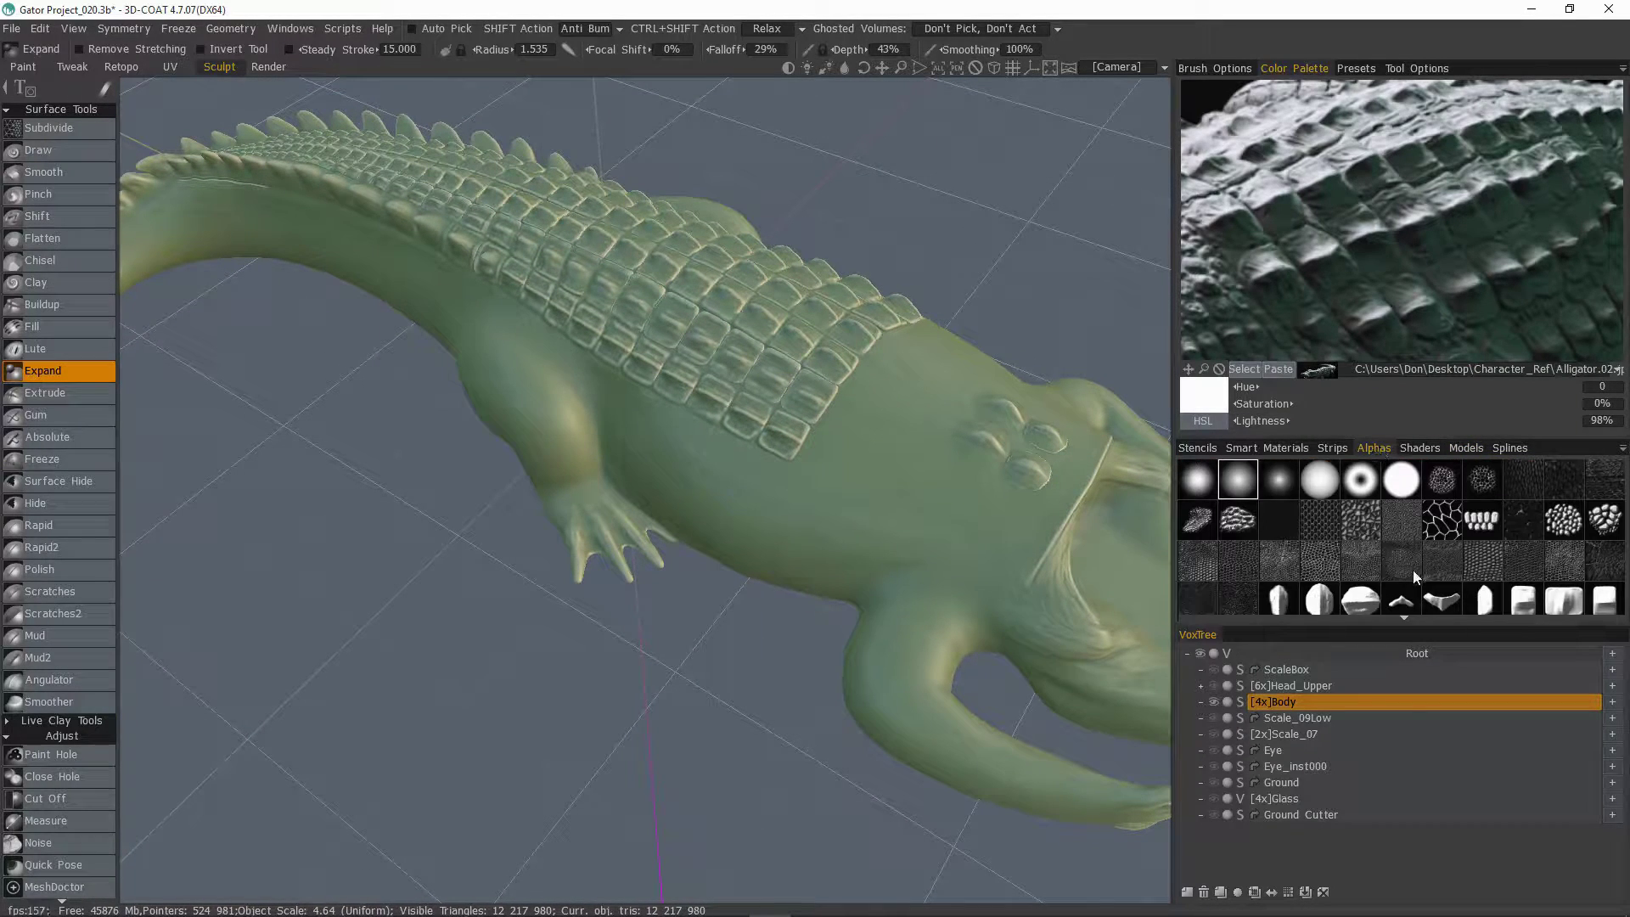
click(1400, 599)
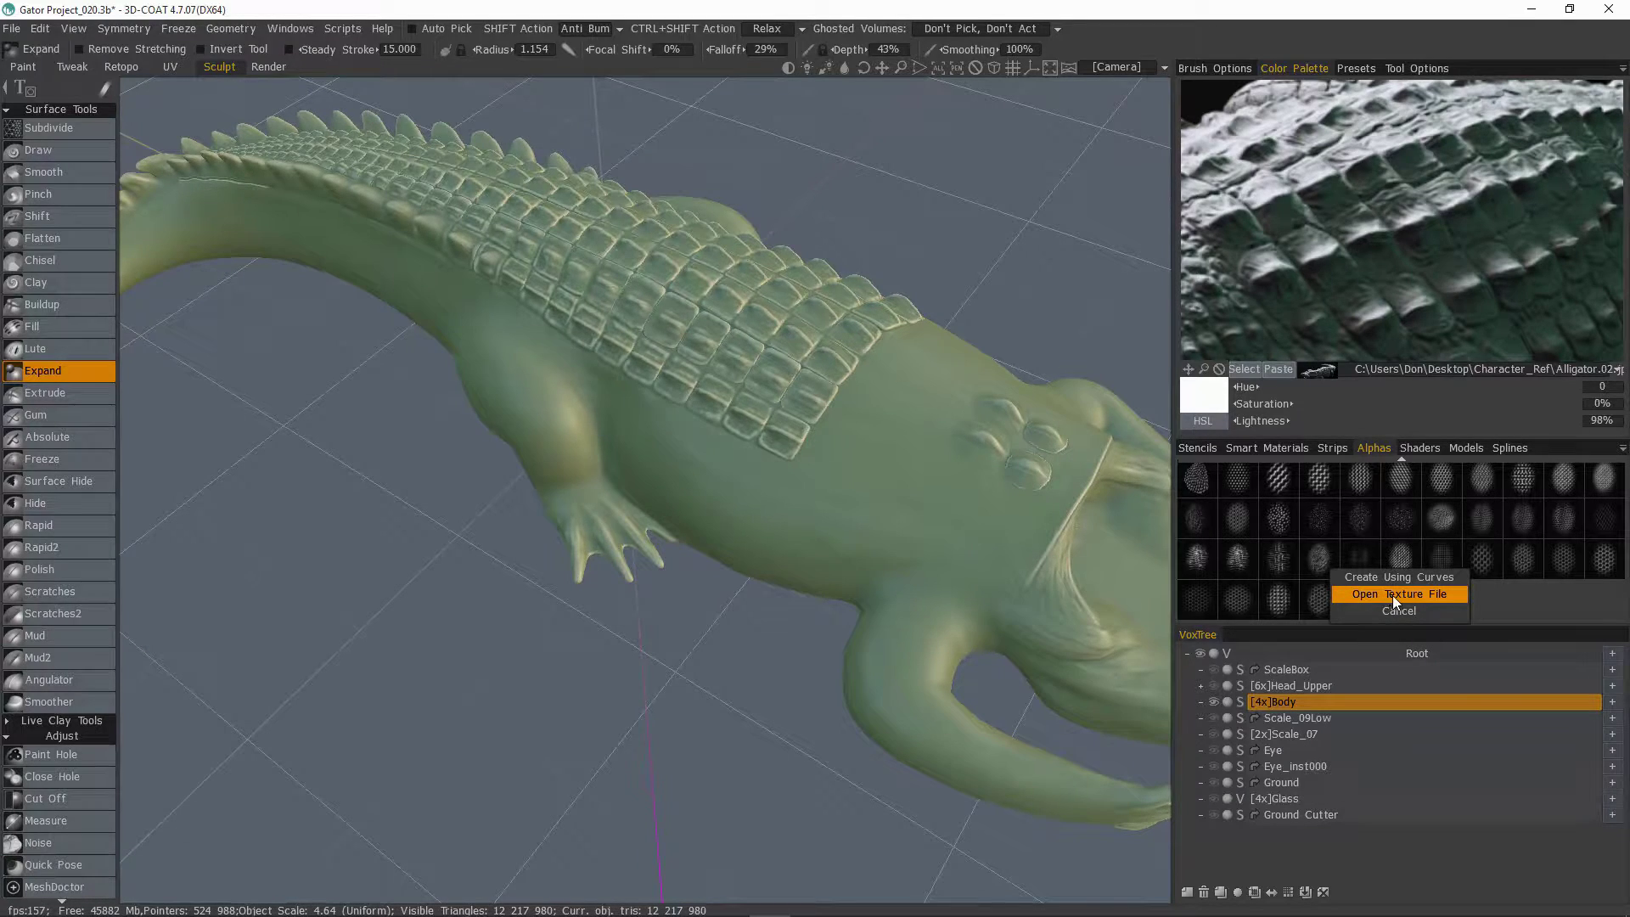
click(1393, 595)
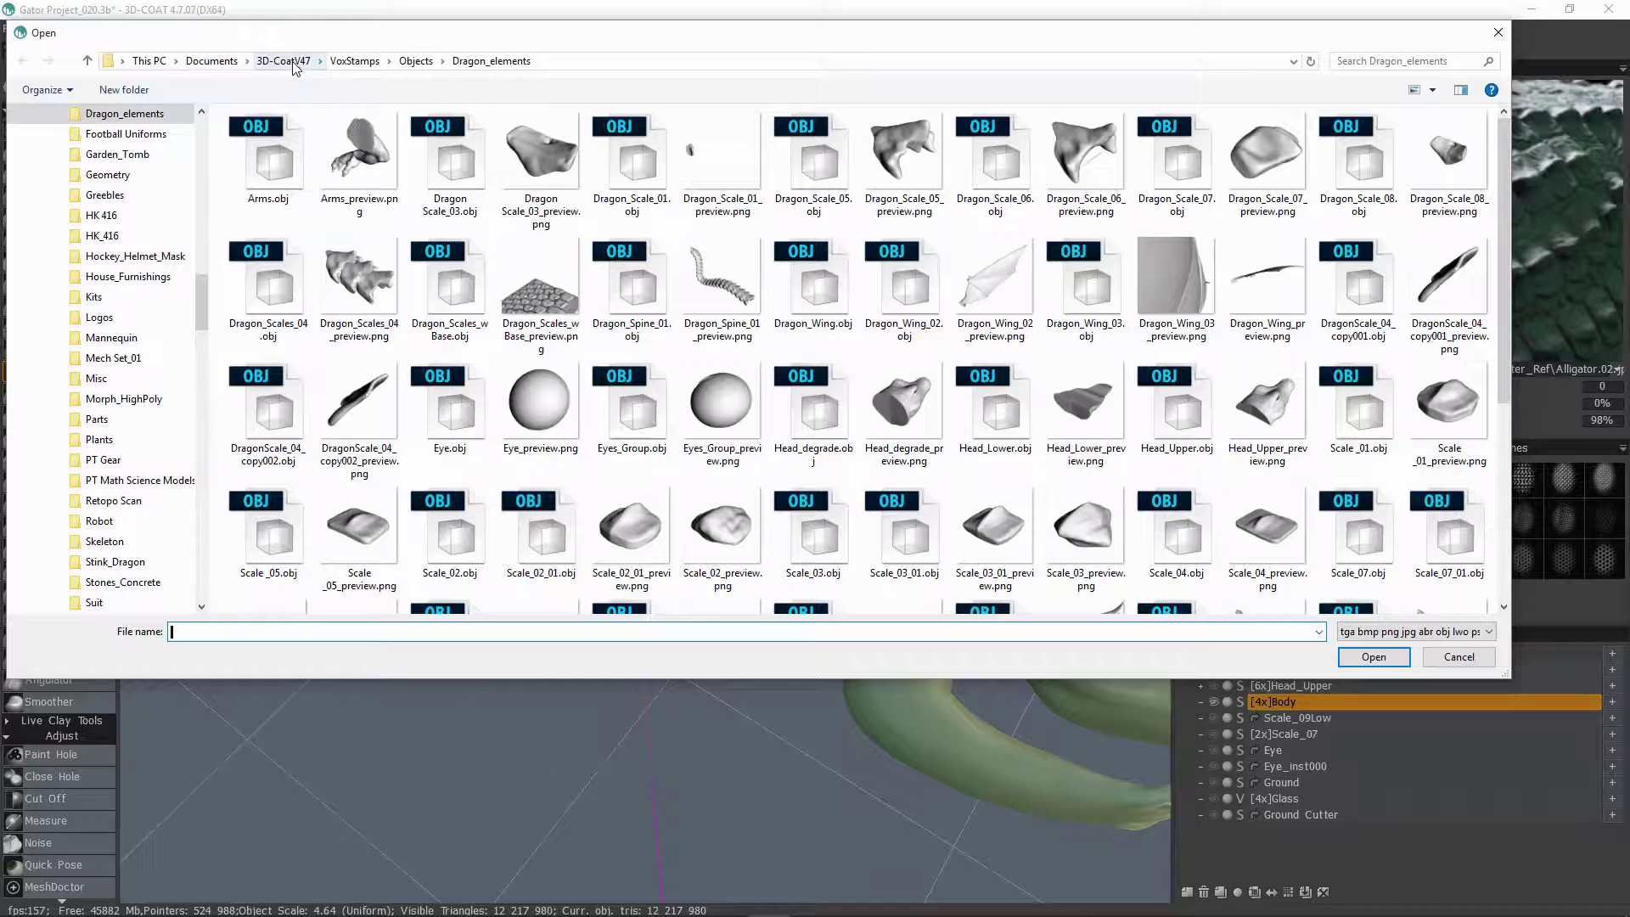
click(365, 68)
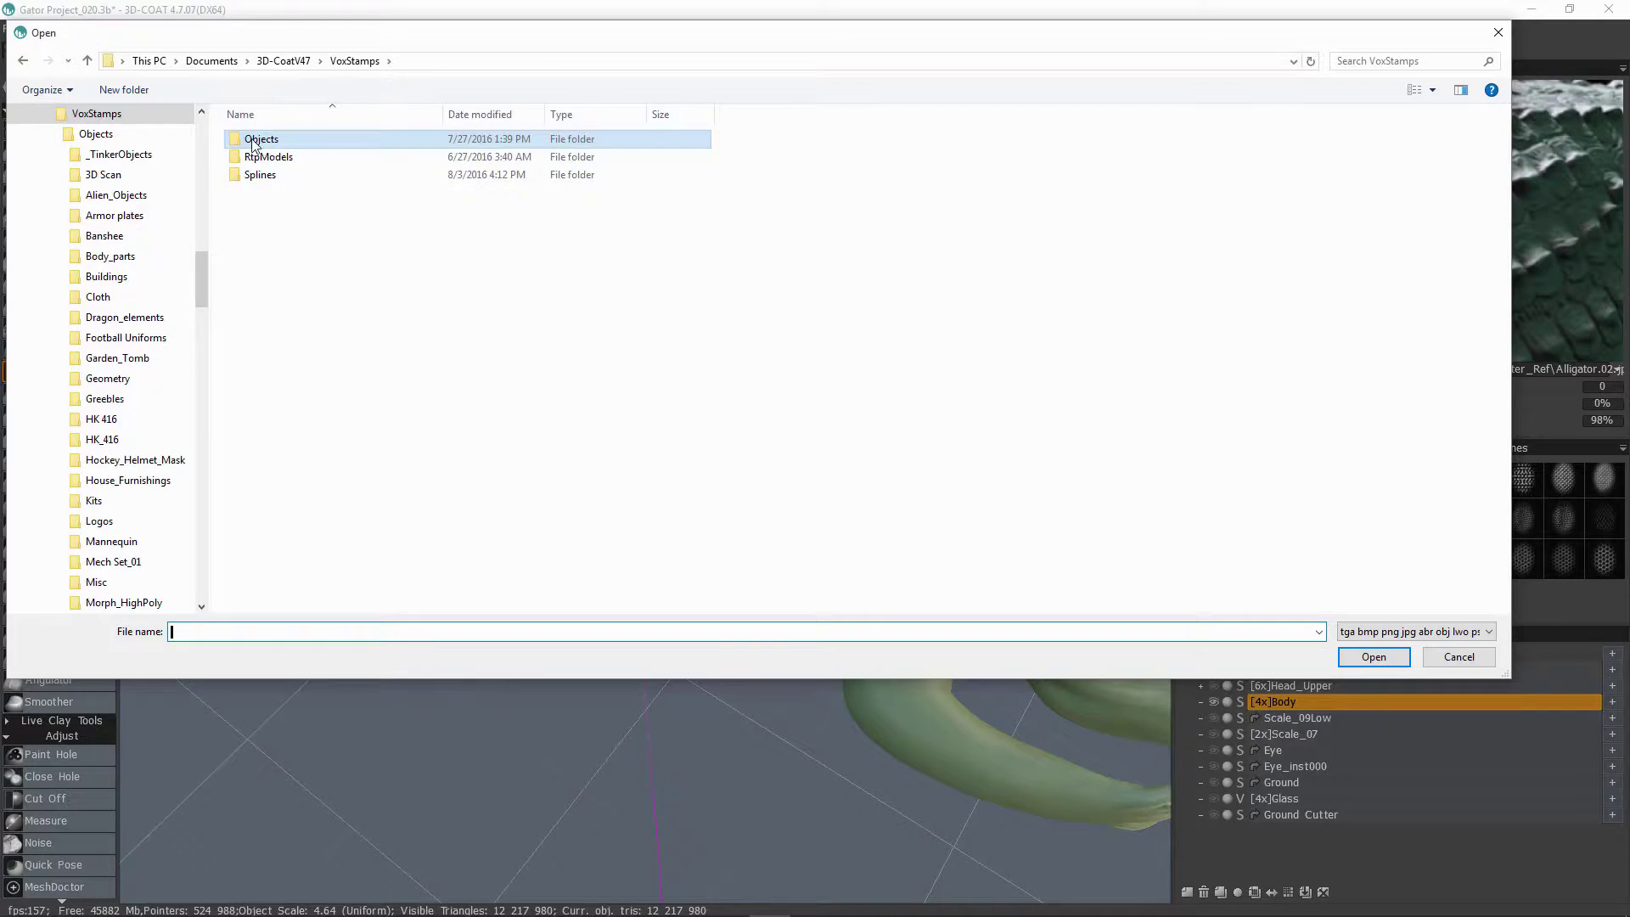
double_click(255, 139)
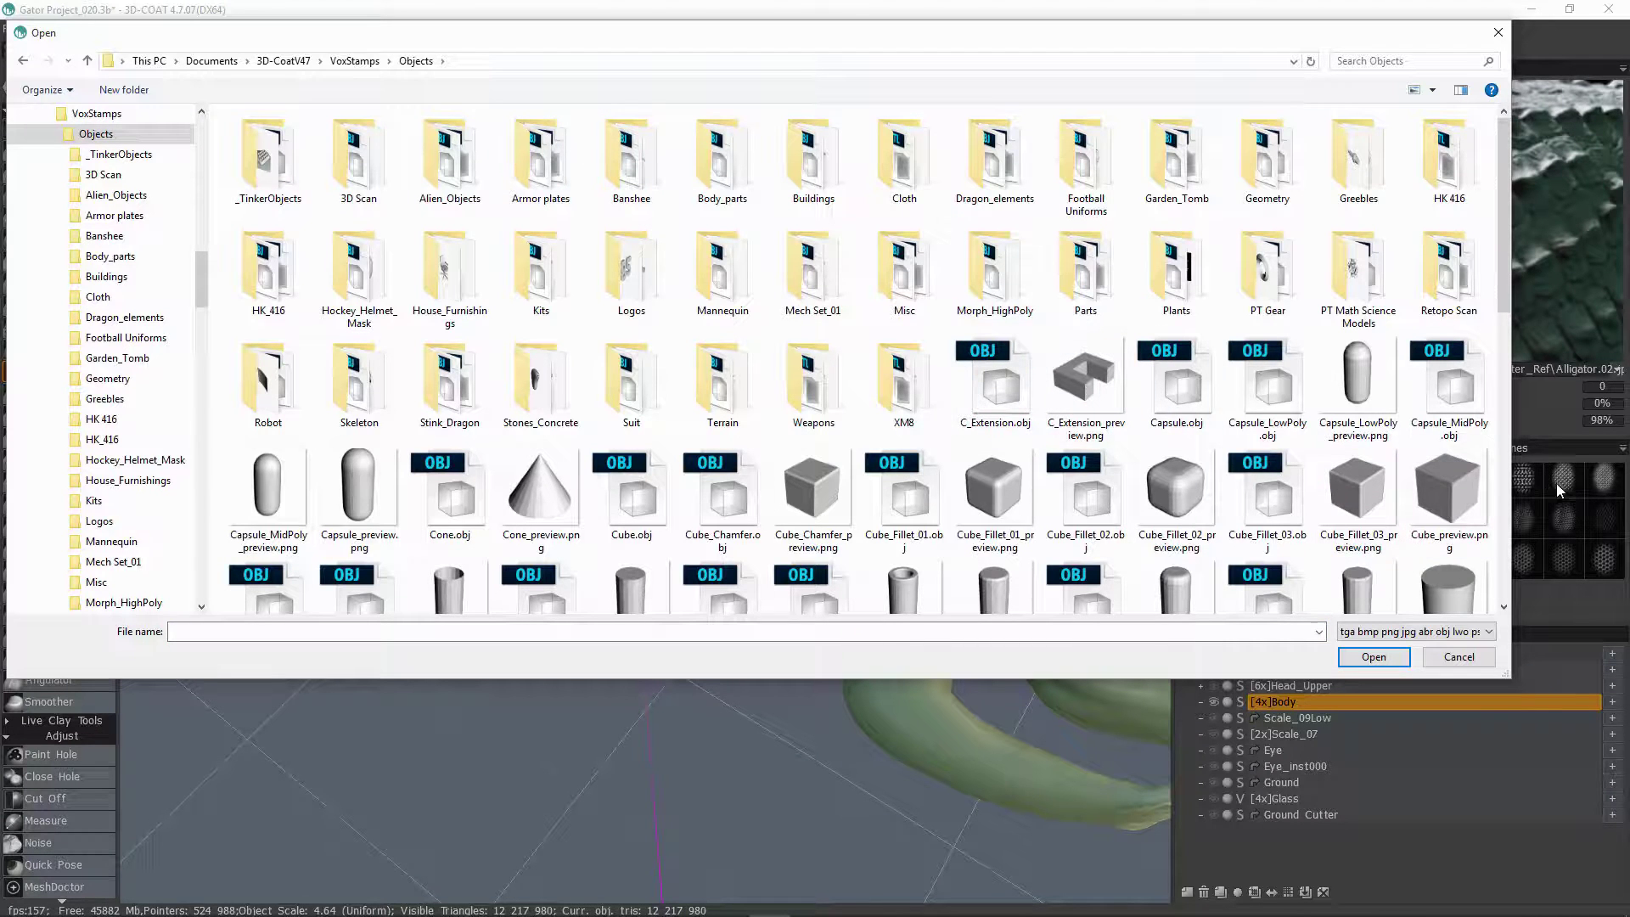
double_click(991, 161)
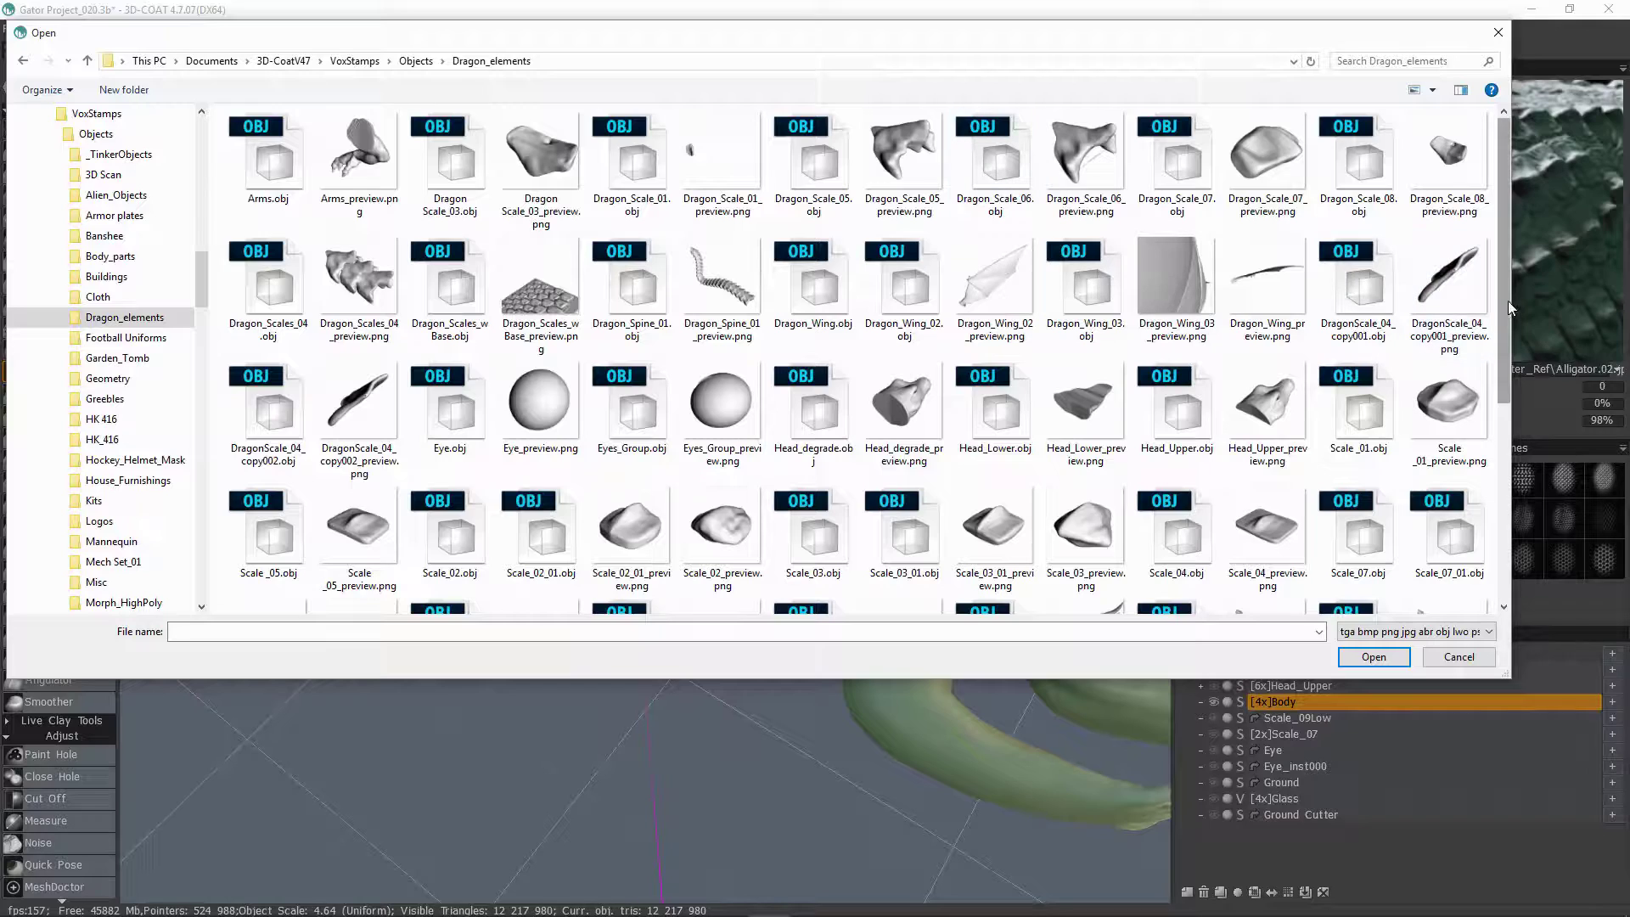
drag(1508, 298, 1534, 431)
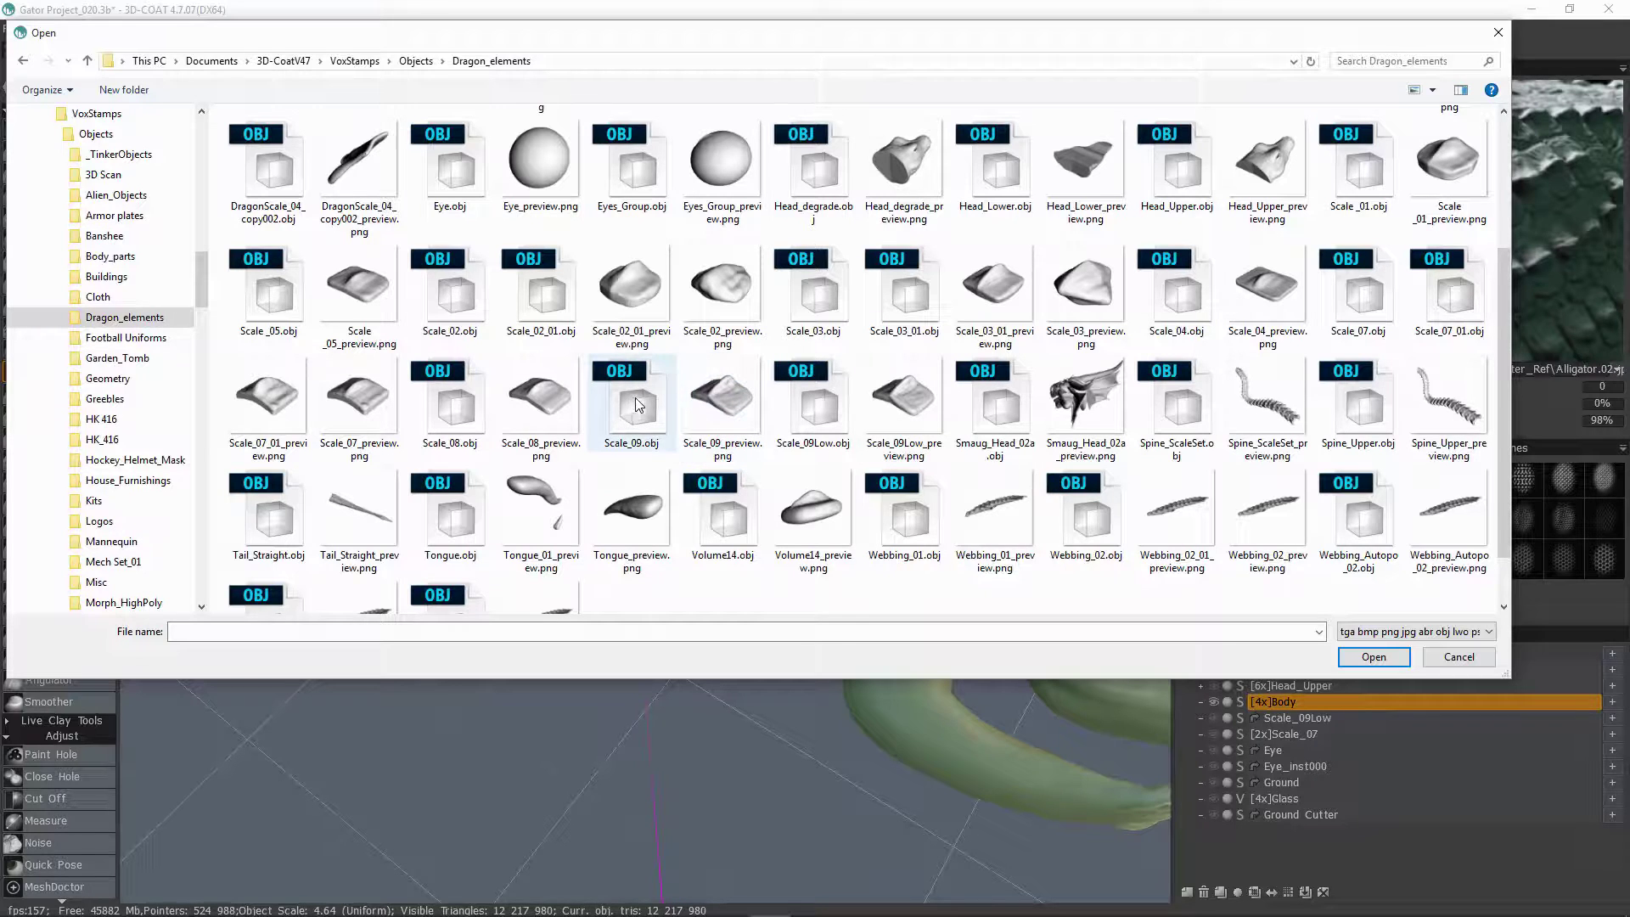
double_click(650, 417)
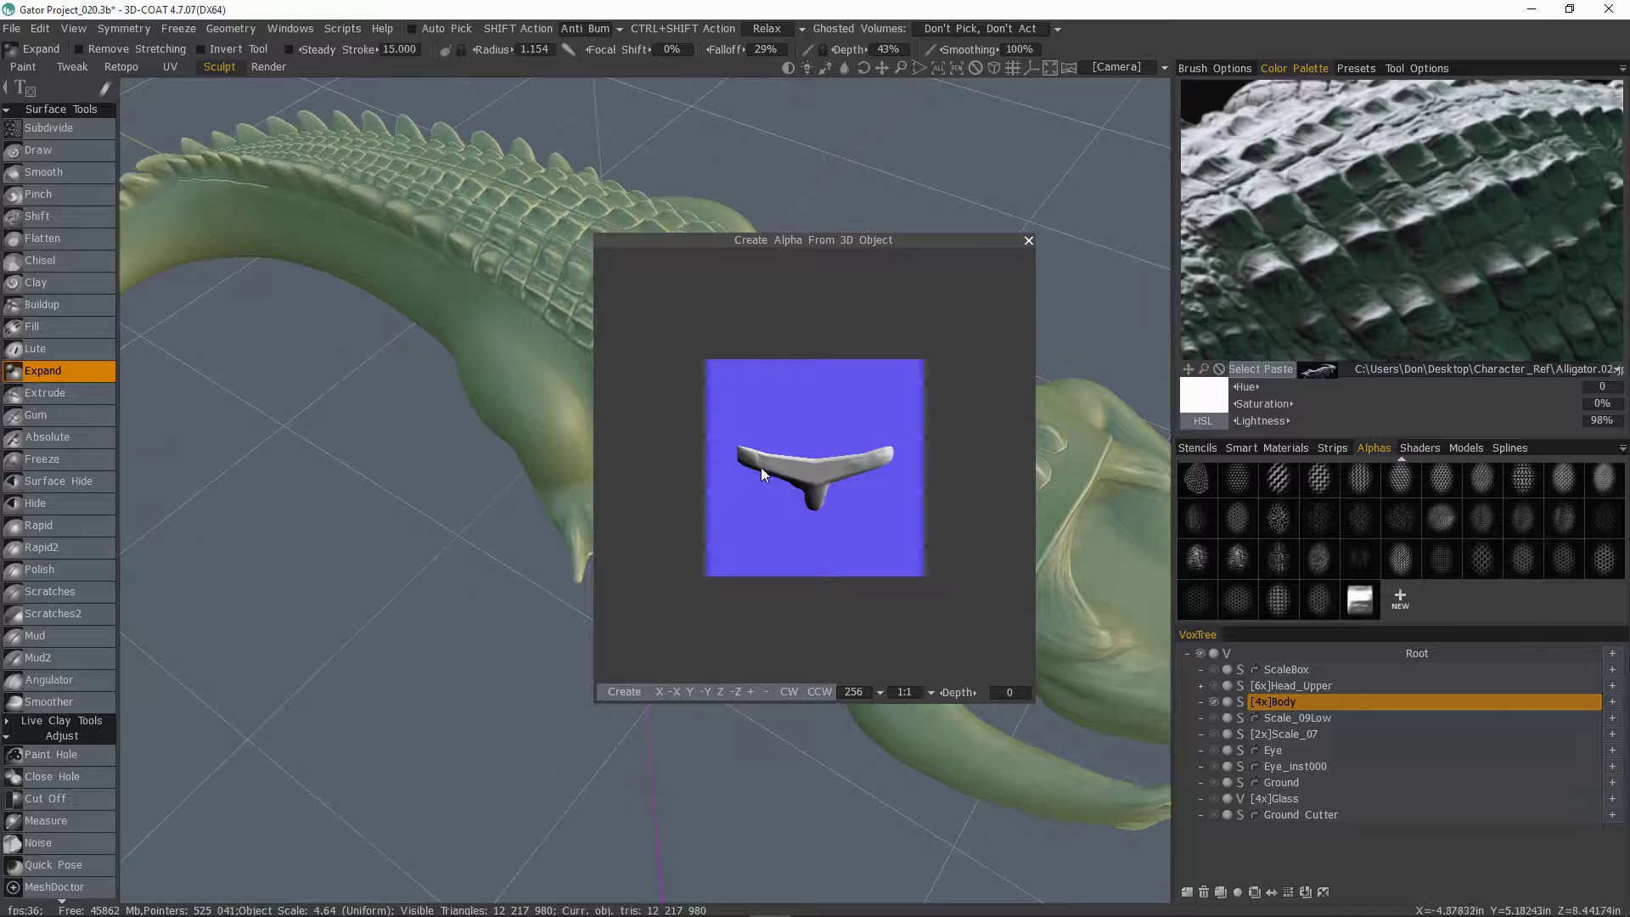
Step: Set the alpha resolution to 512 and orient the scale with its ridged face forward along Y, rotated counter-clockwise until the ridge is horizontal
click(690, 692)
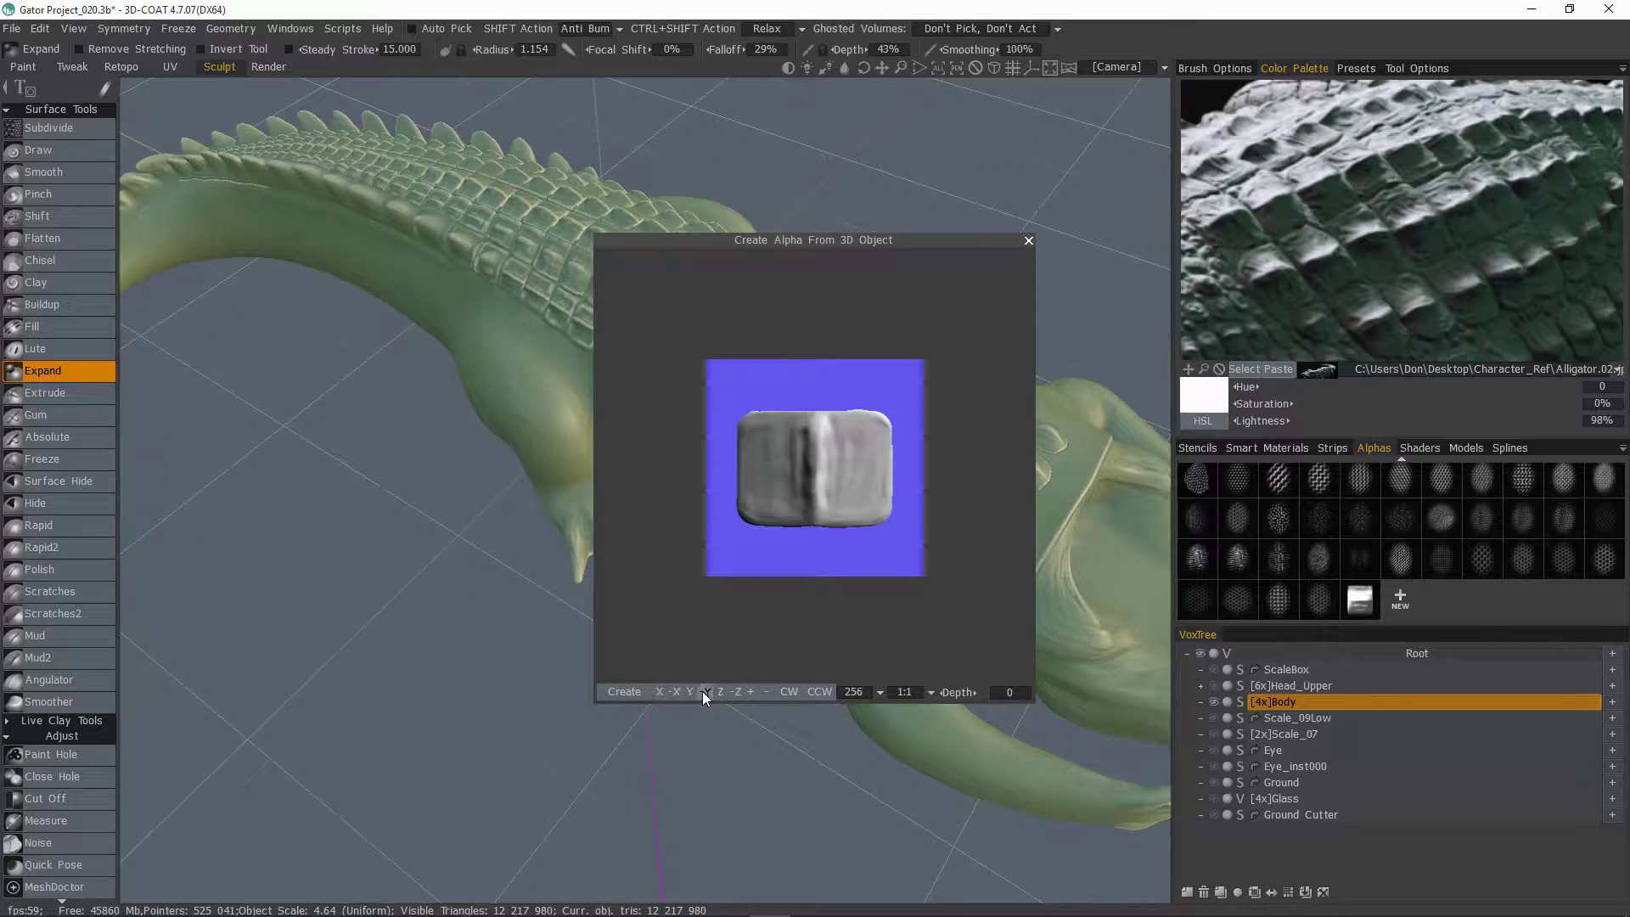
click(705, 692)
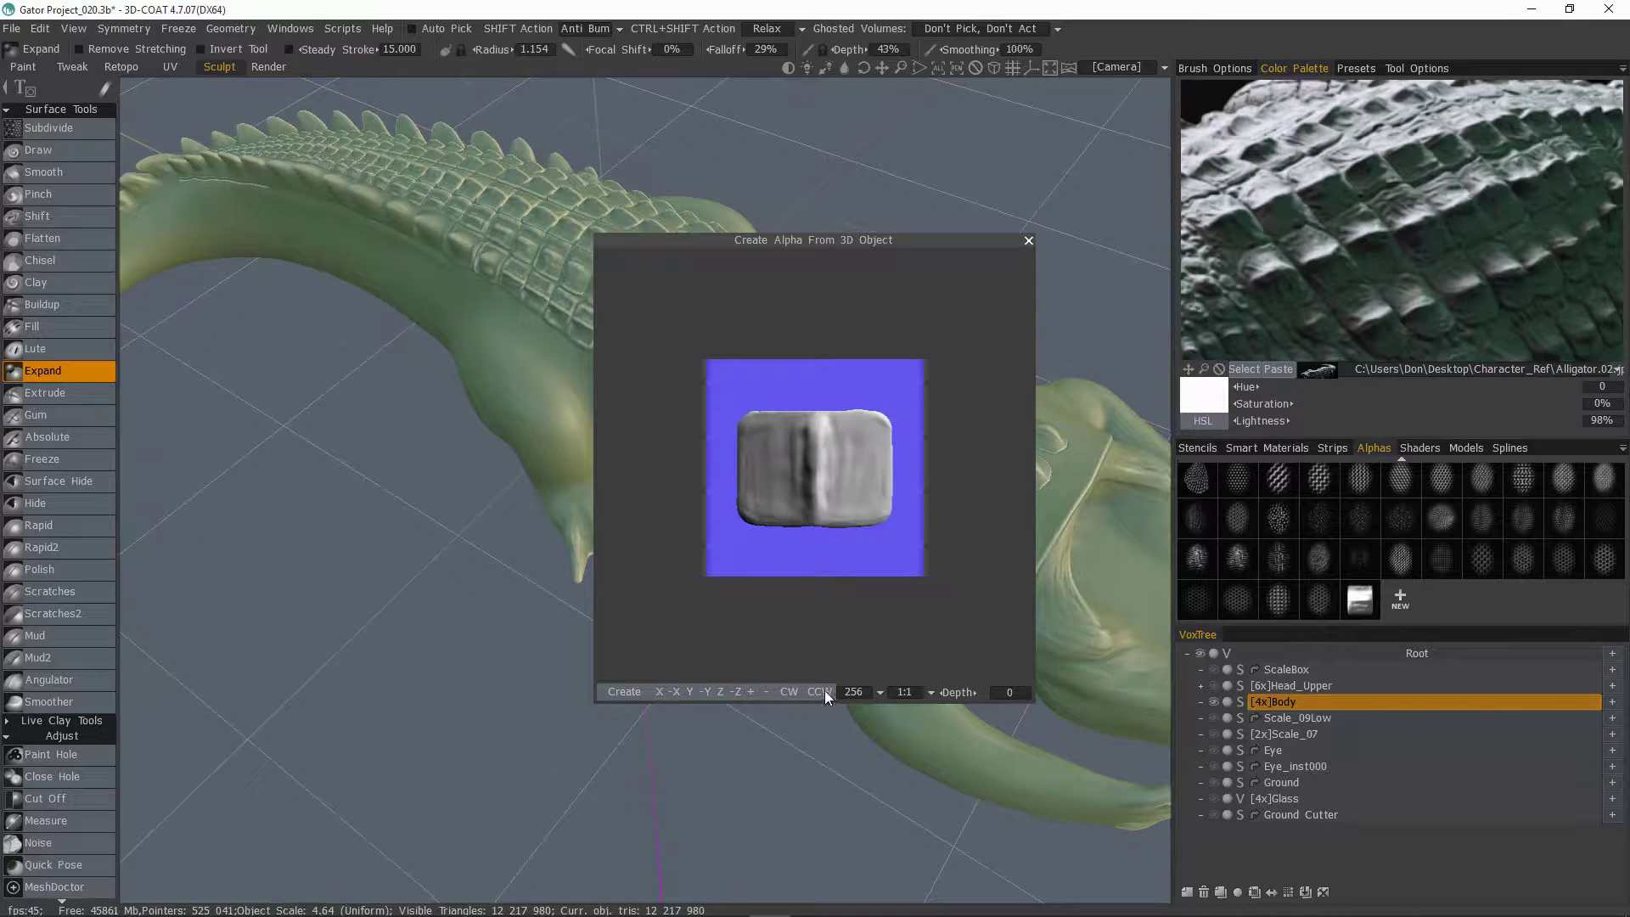
click(878, 693)
click(864, 744)
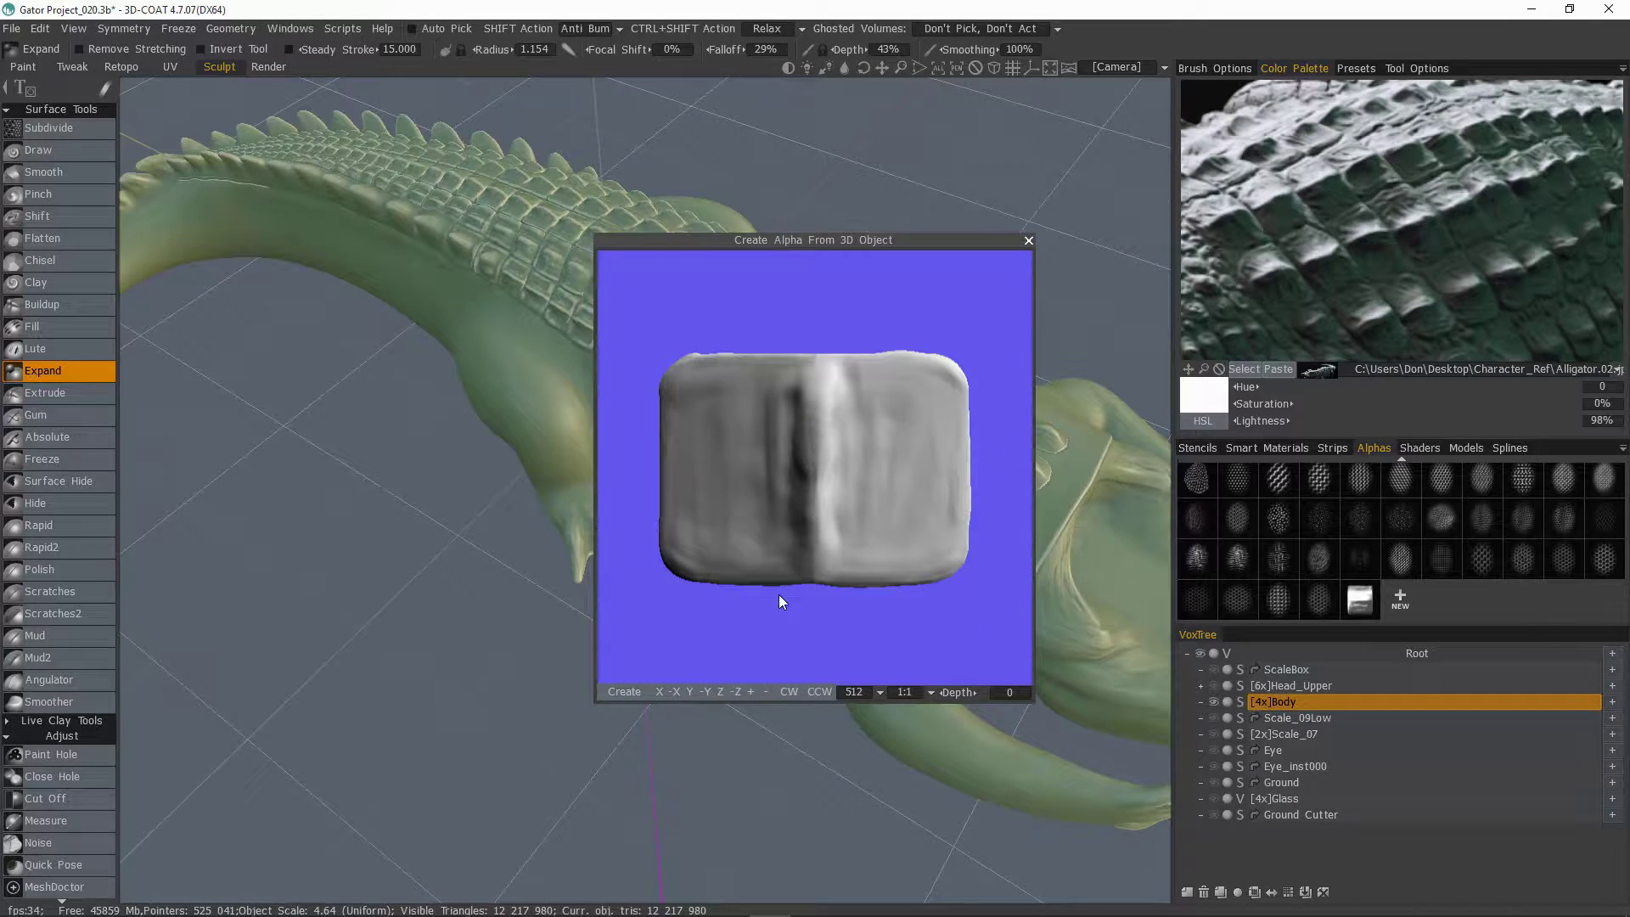
click(820, 692)
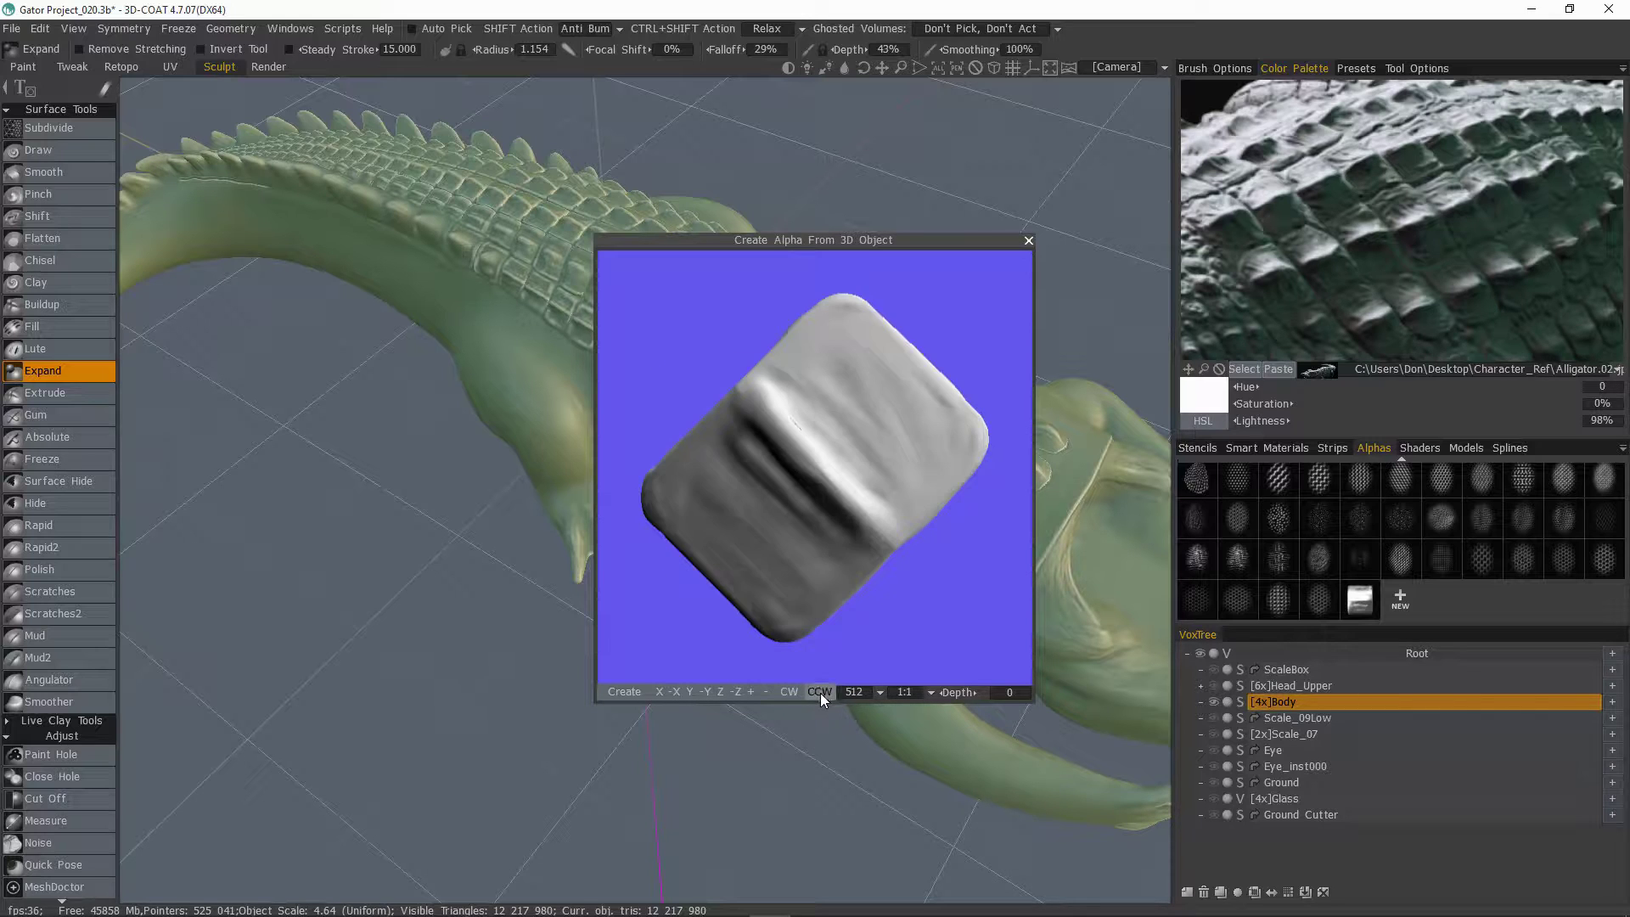
click(821, 692)
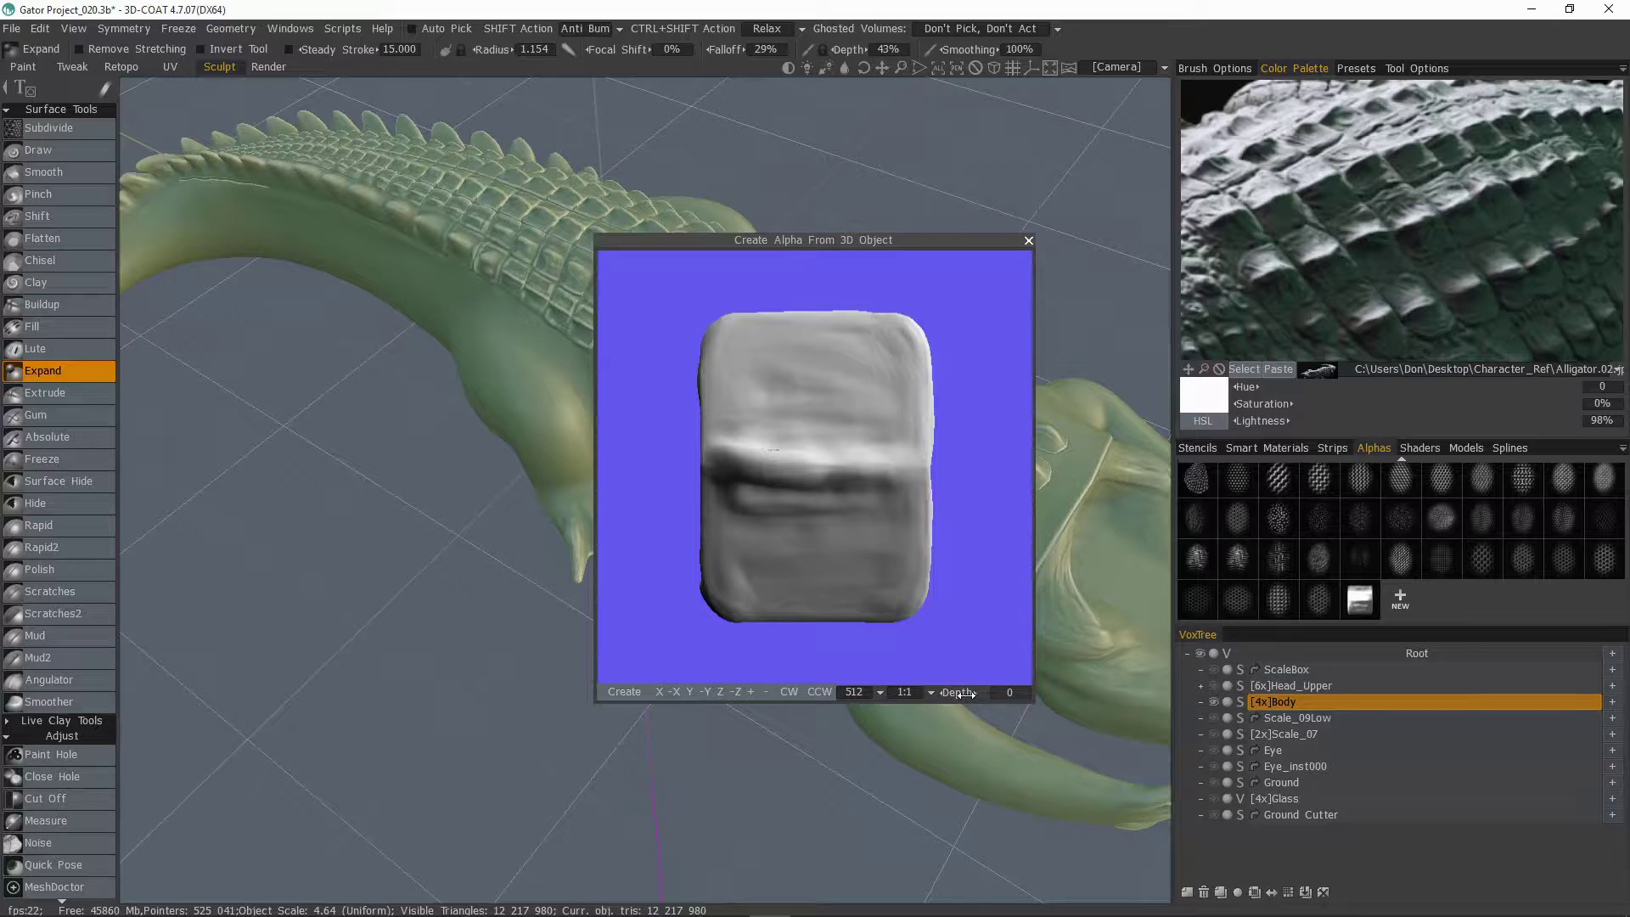
Step: Set the alpha depth to 1.000 and try enlarging and reducing the scale within the alpha preview
drag(940, 700, 1027, 698)
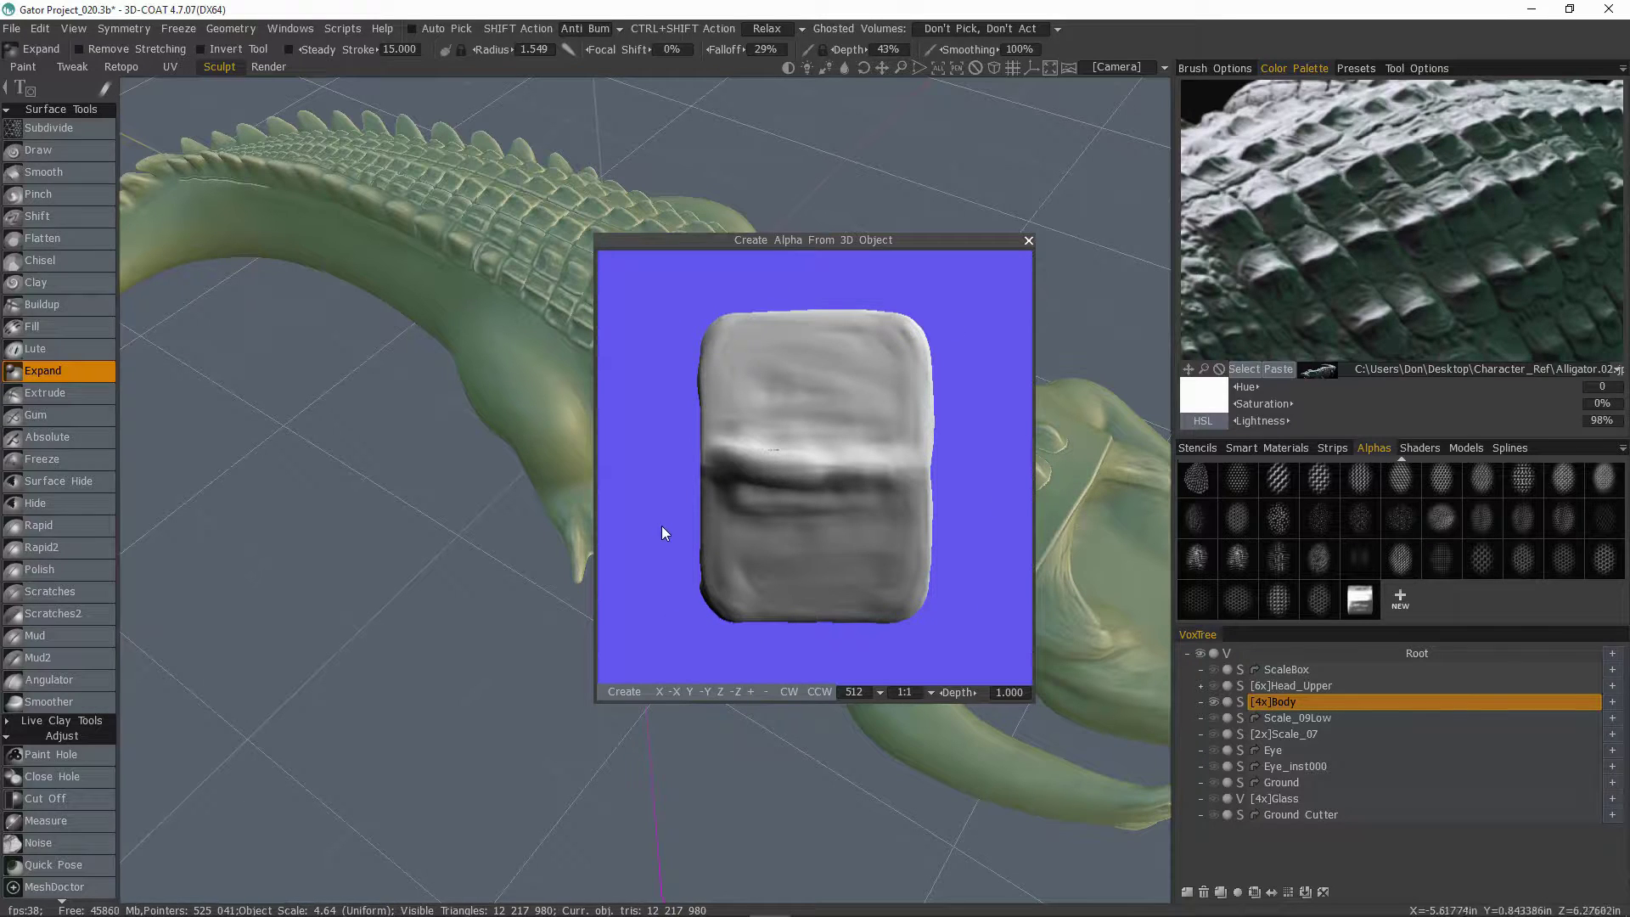
click(751, 691)
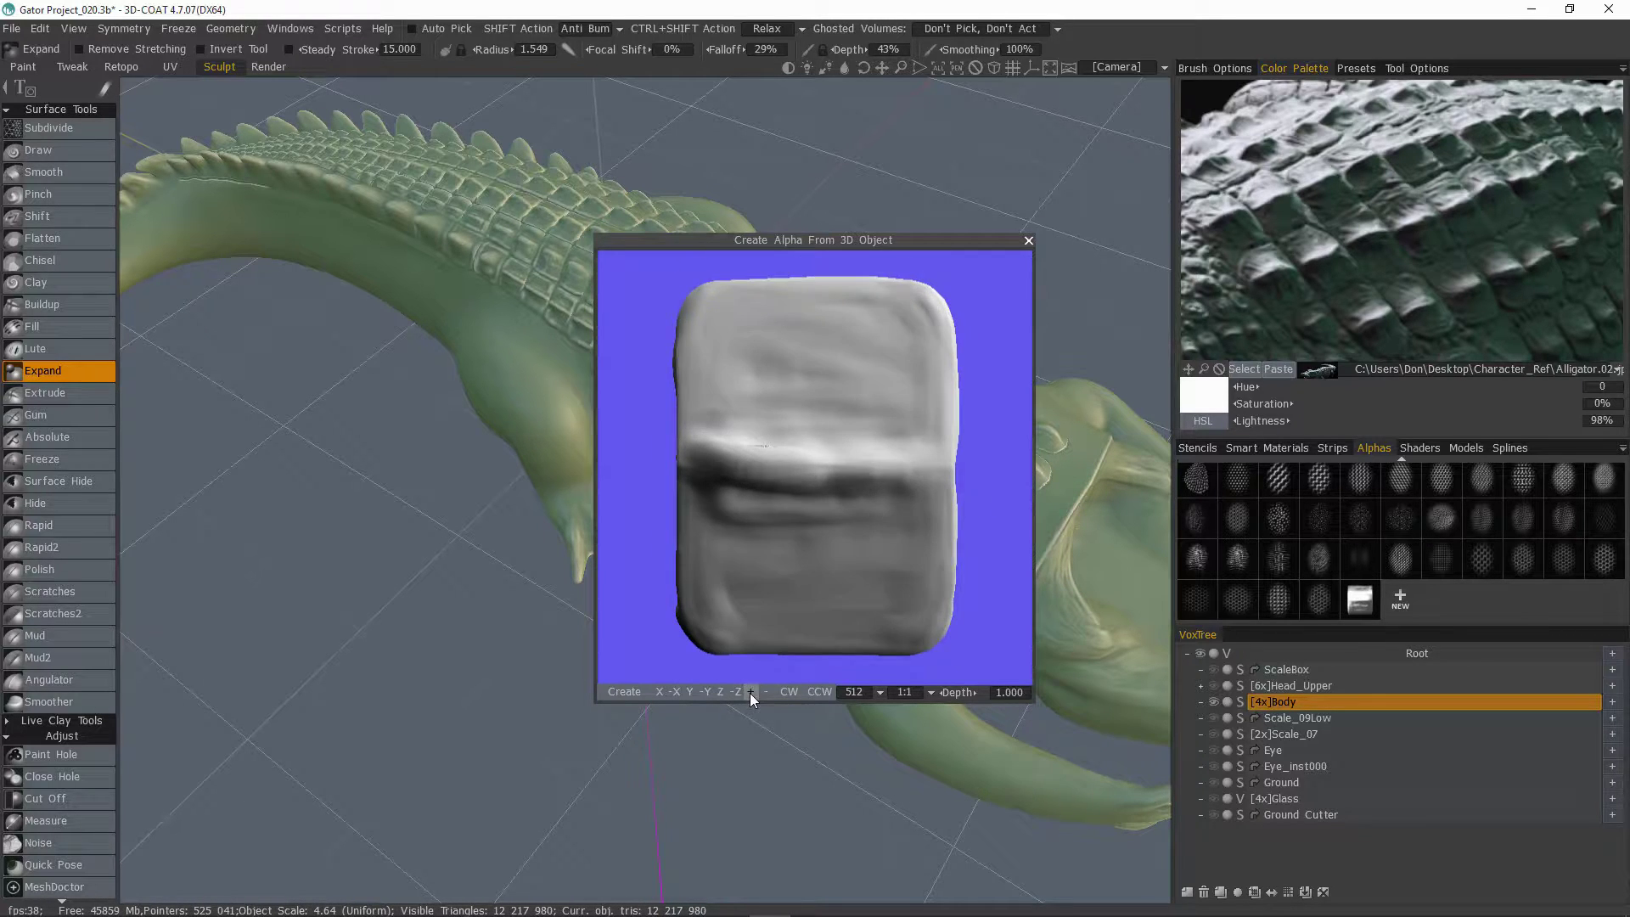
click(751, 692)
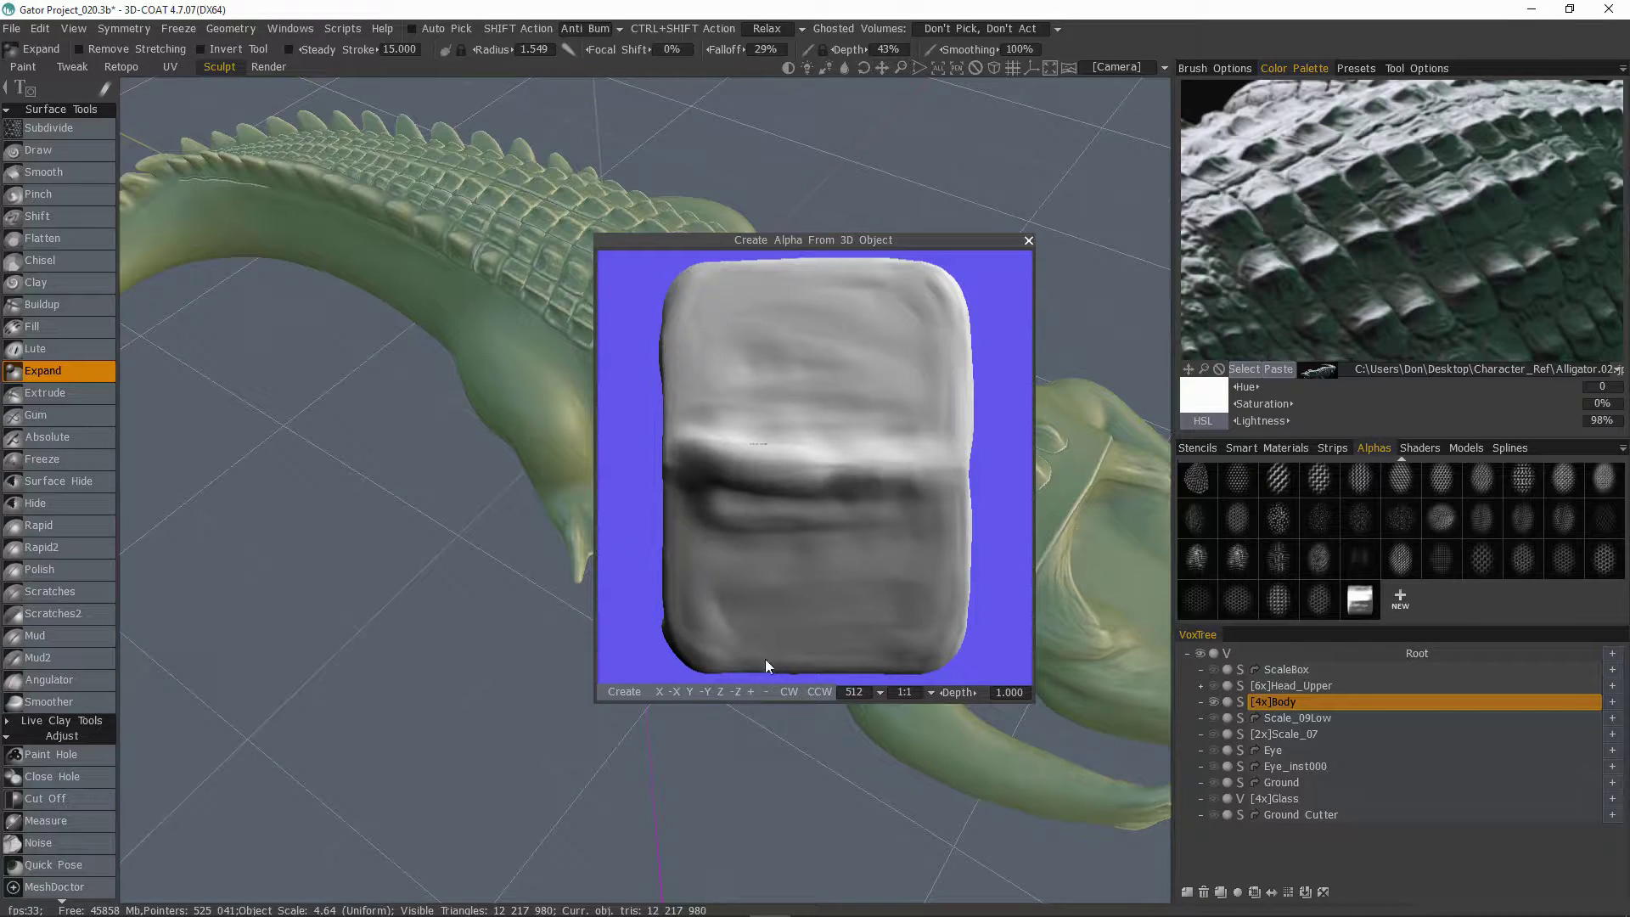
click(763, 692)
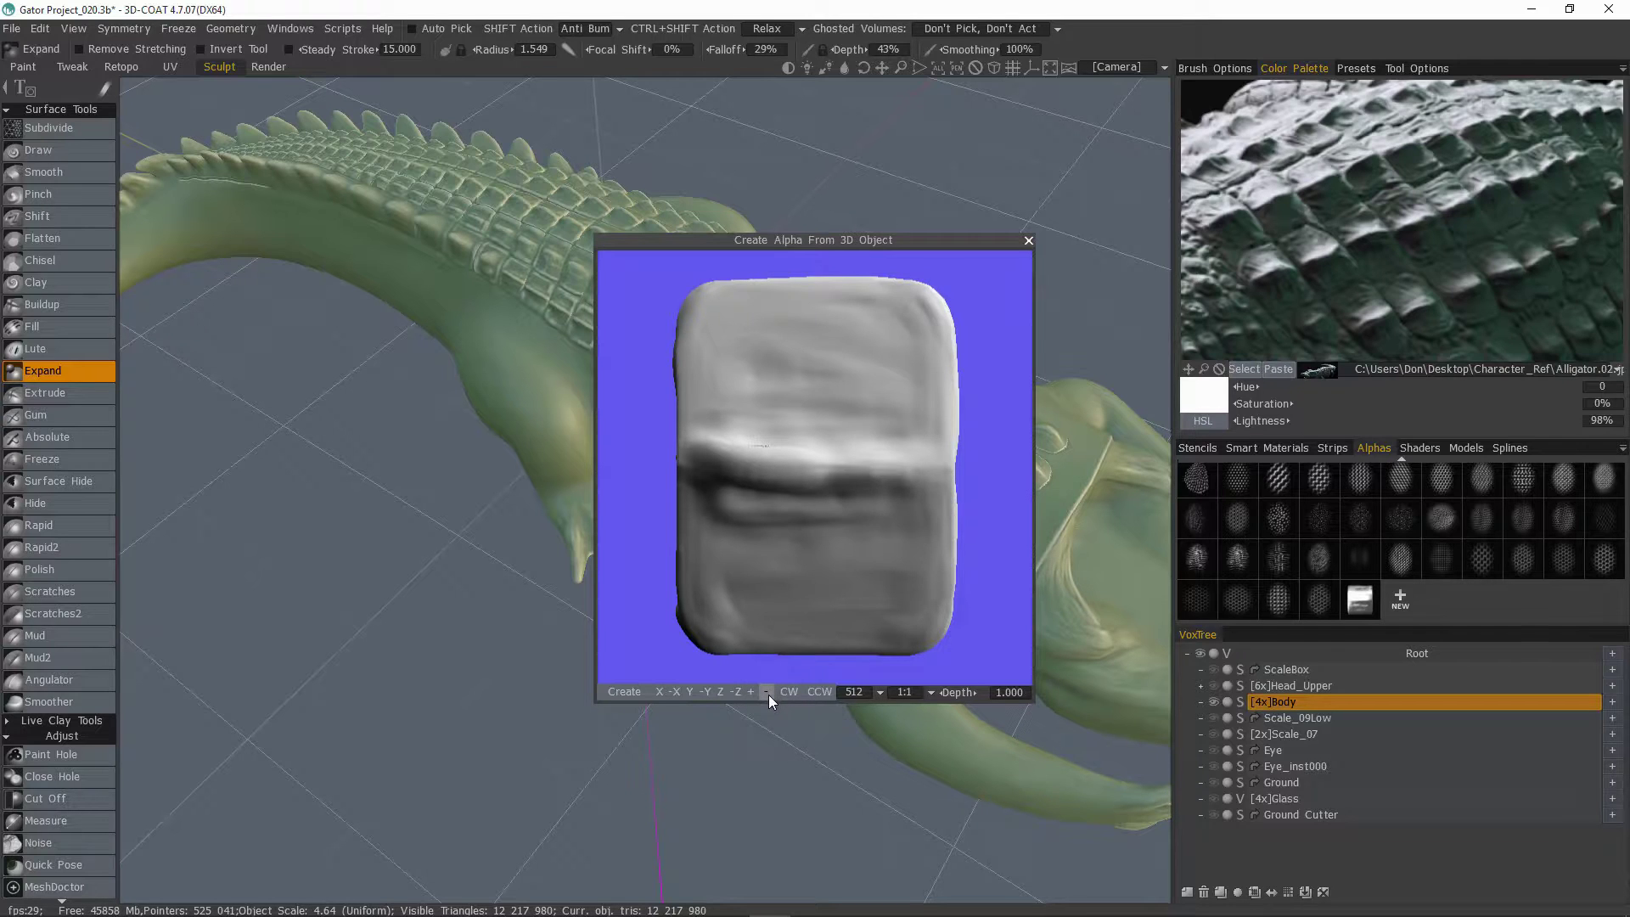
click(767, 692)
click(767, 693)
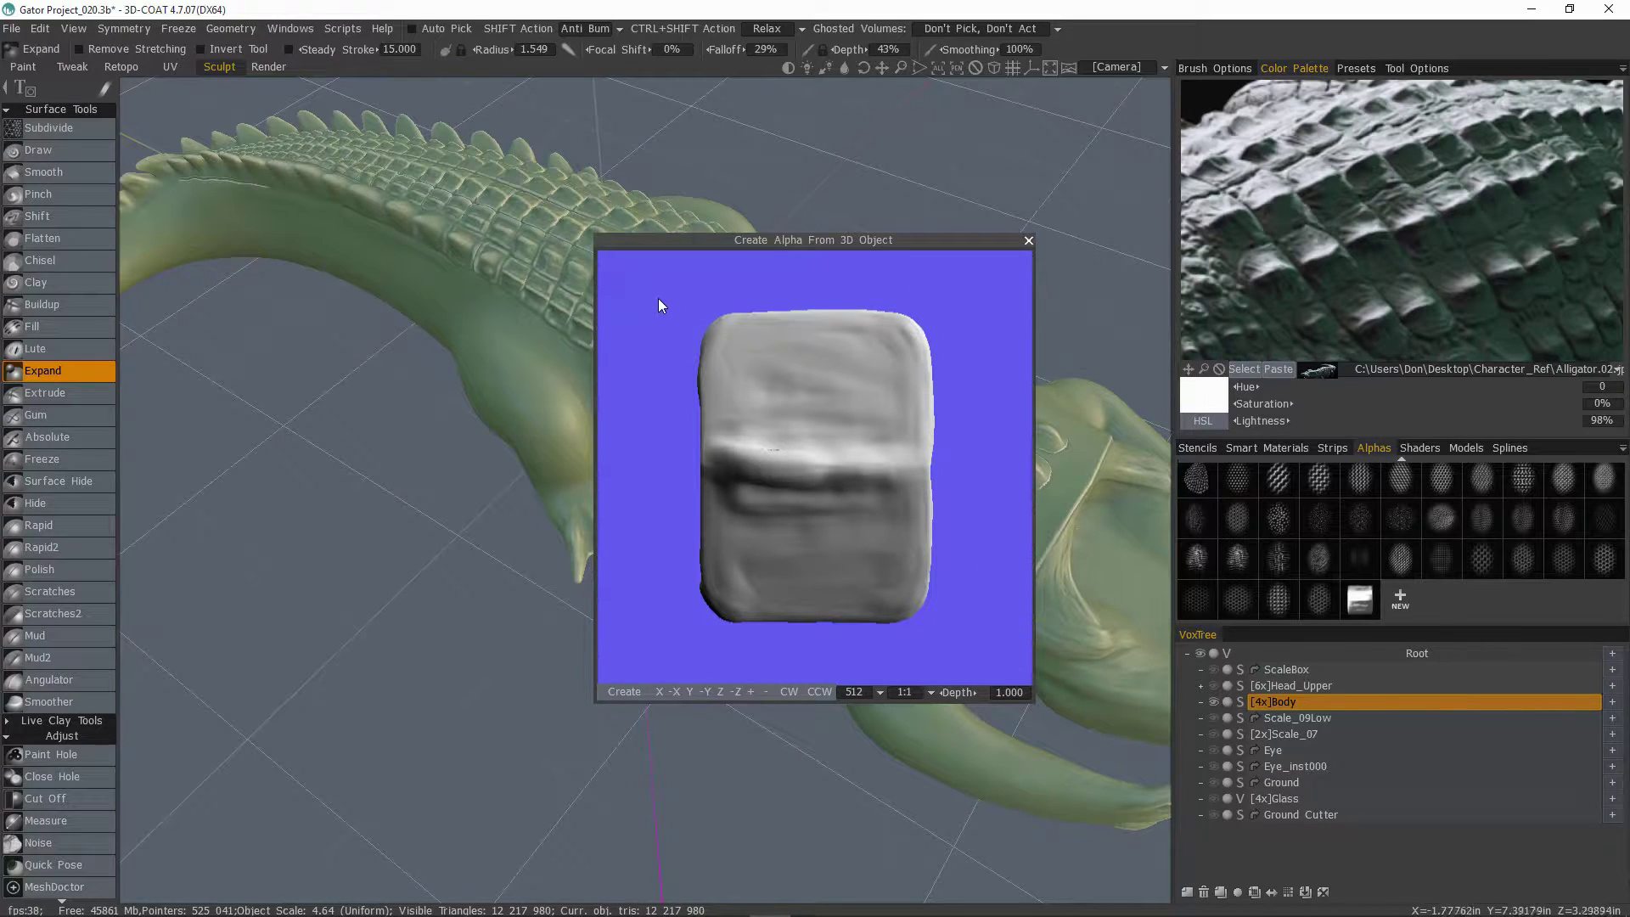
Step: Try the X orientation for the scale, and restore the Y orientation with two counter-clockwise rotations
drag(656, 290, 659, 700)
click(690, 693)
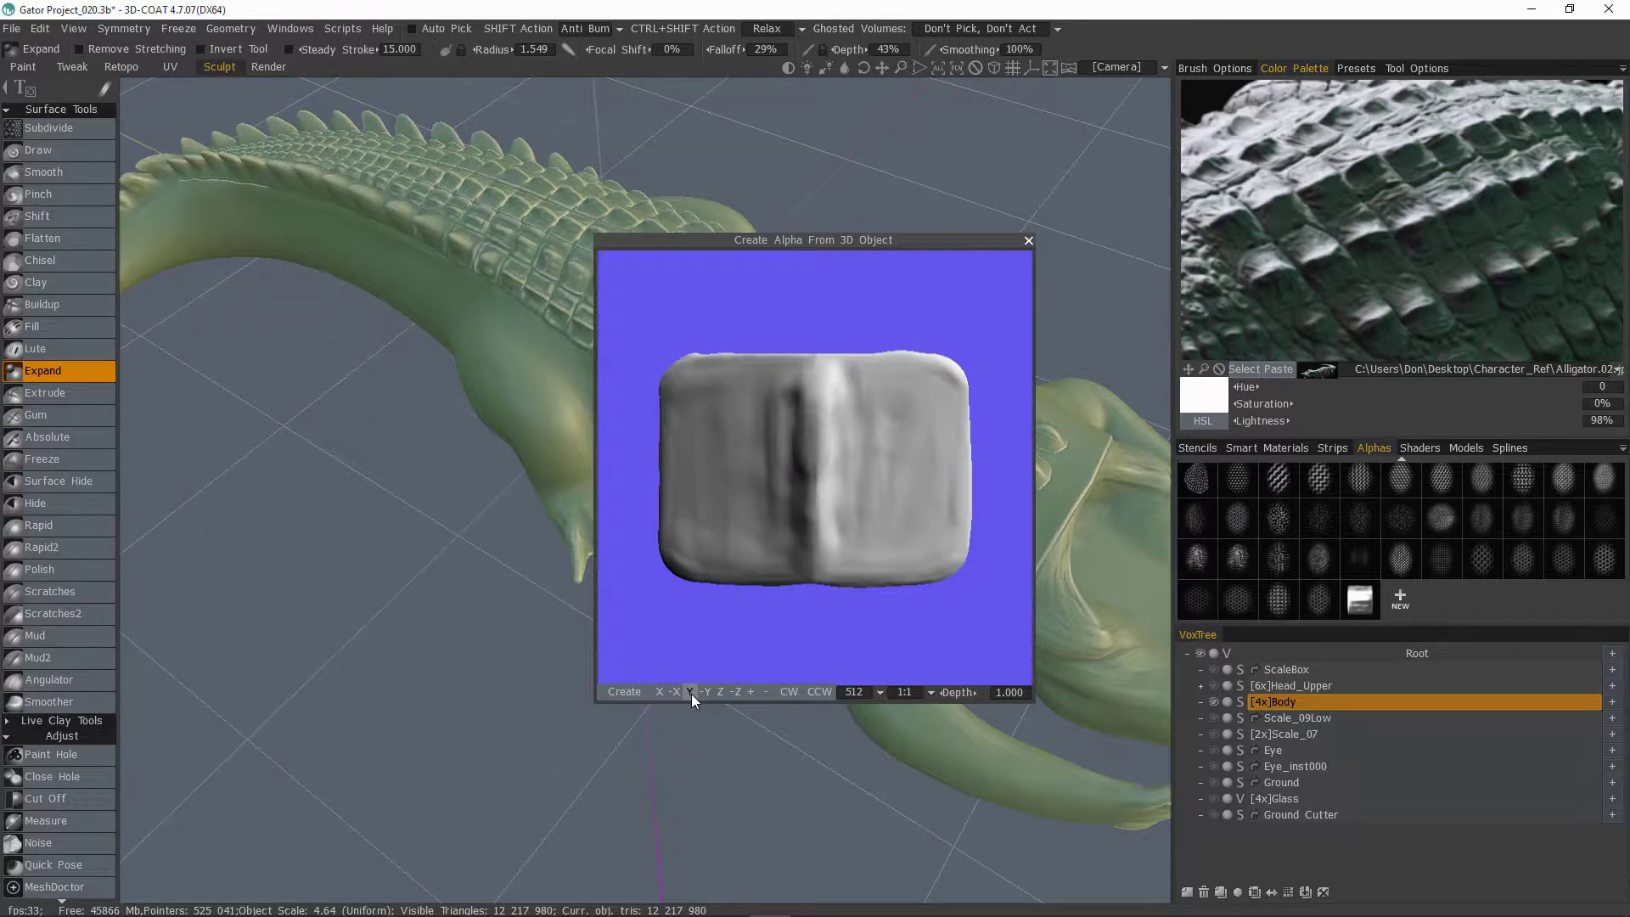
click(820, 693)
click(820, 694)
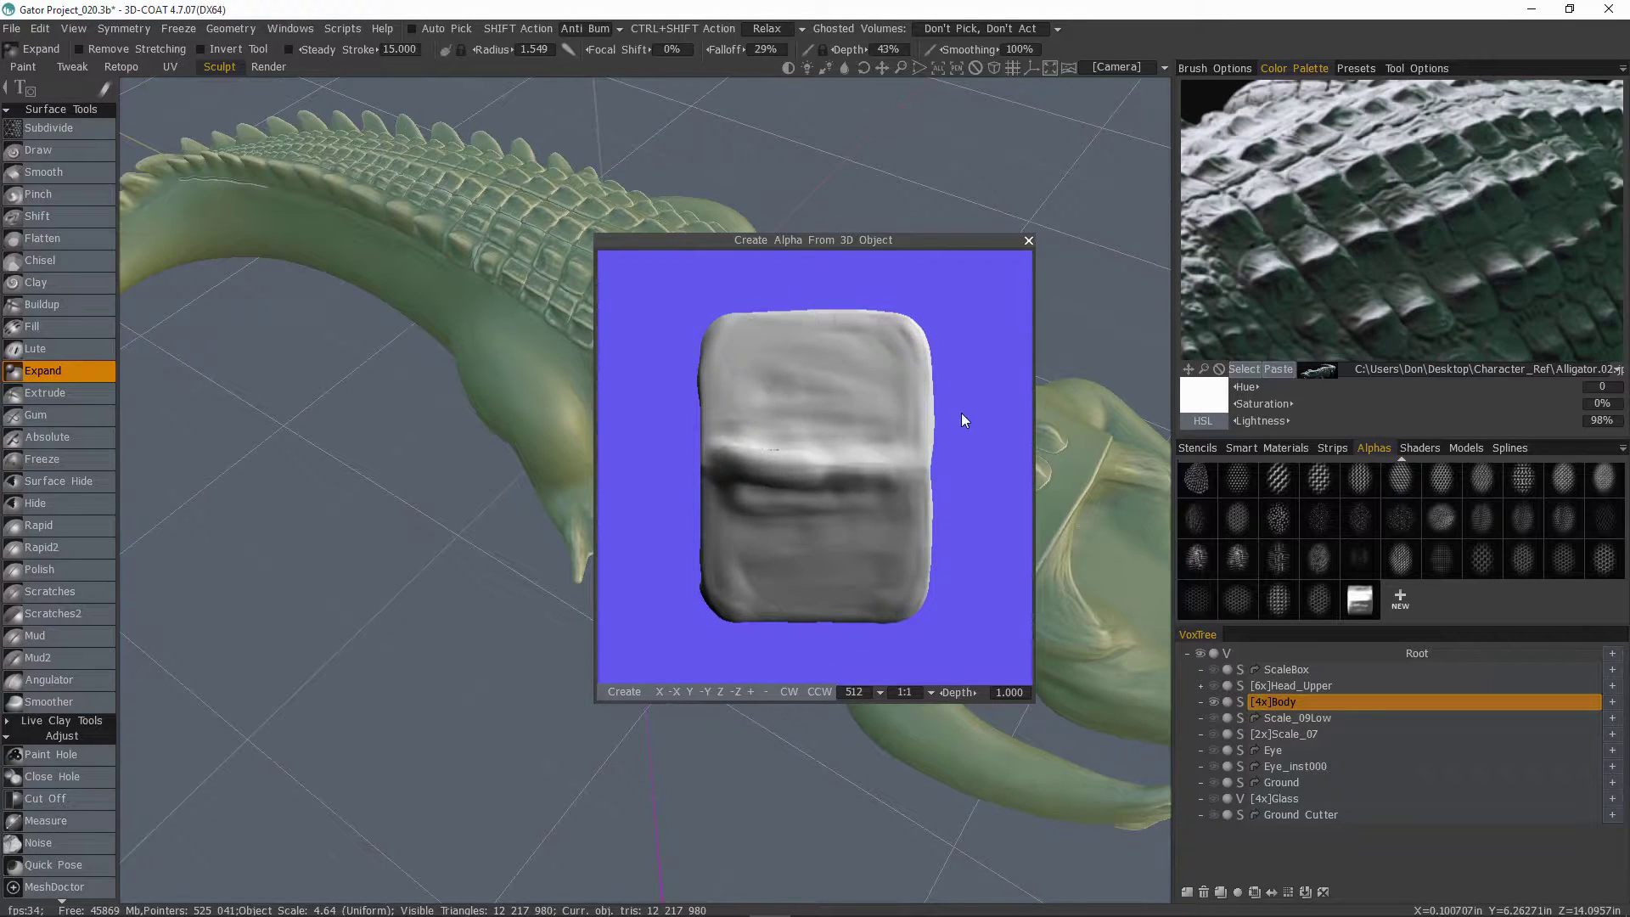
Step: Enlarge the scale slightly within the preview frame and create the brush alpha from it
scroll(961, 421, up, 5)
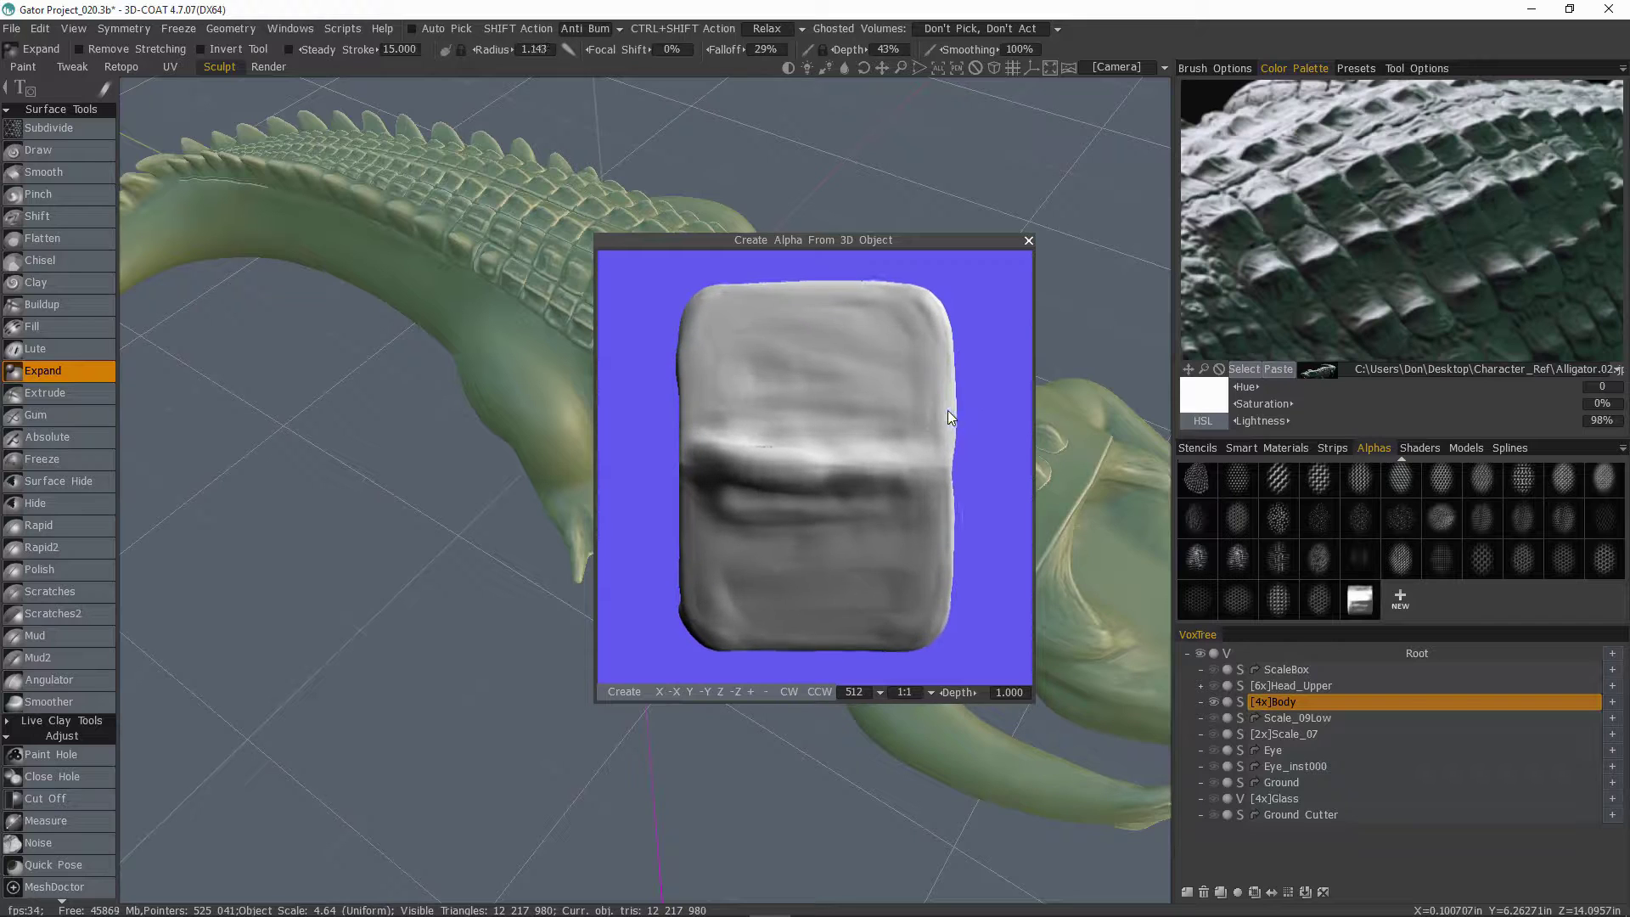
scroll(949, 410, down, 2)
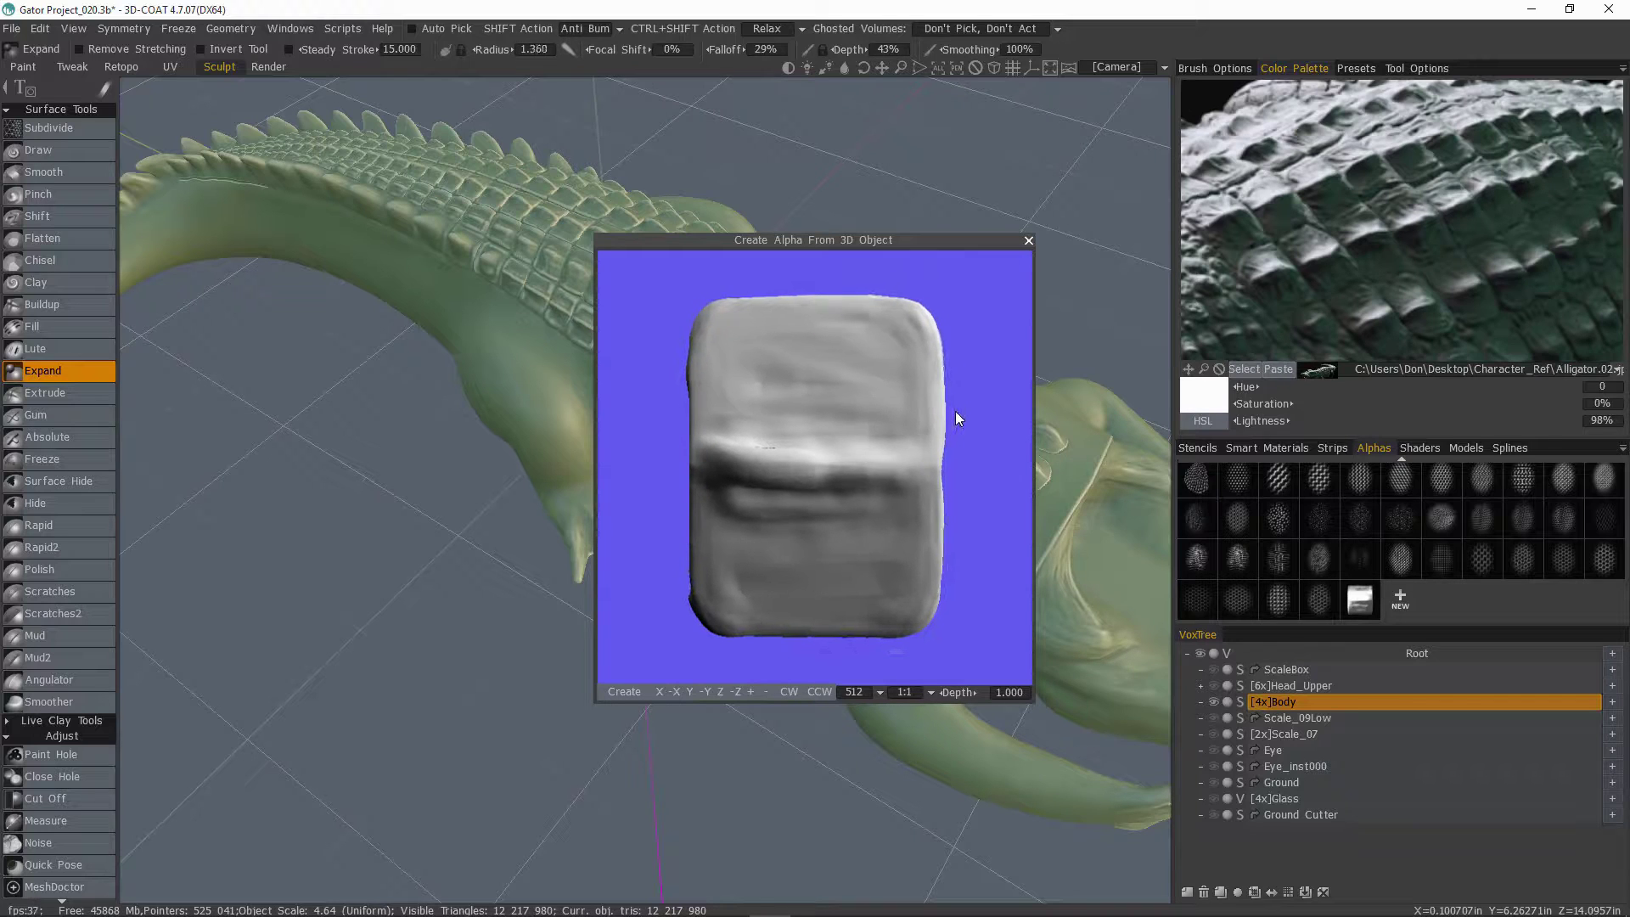
click(624, 691)
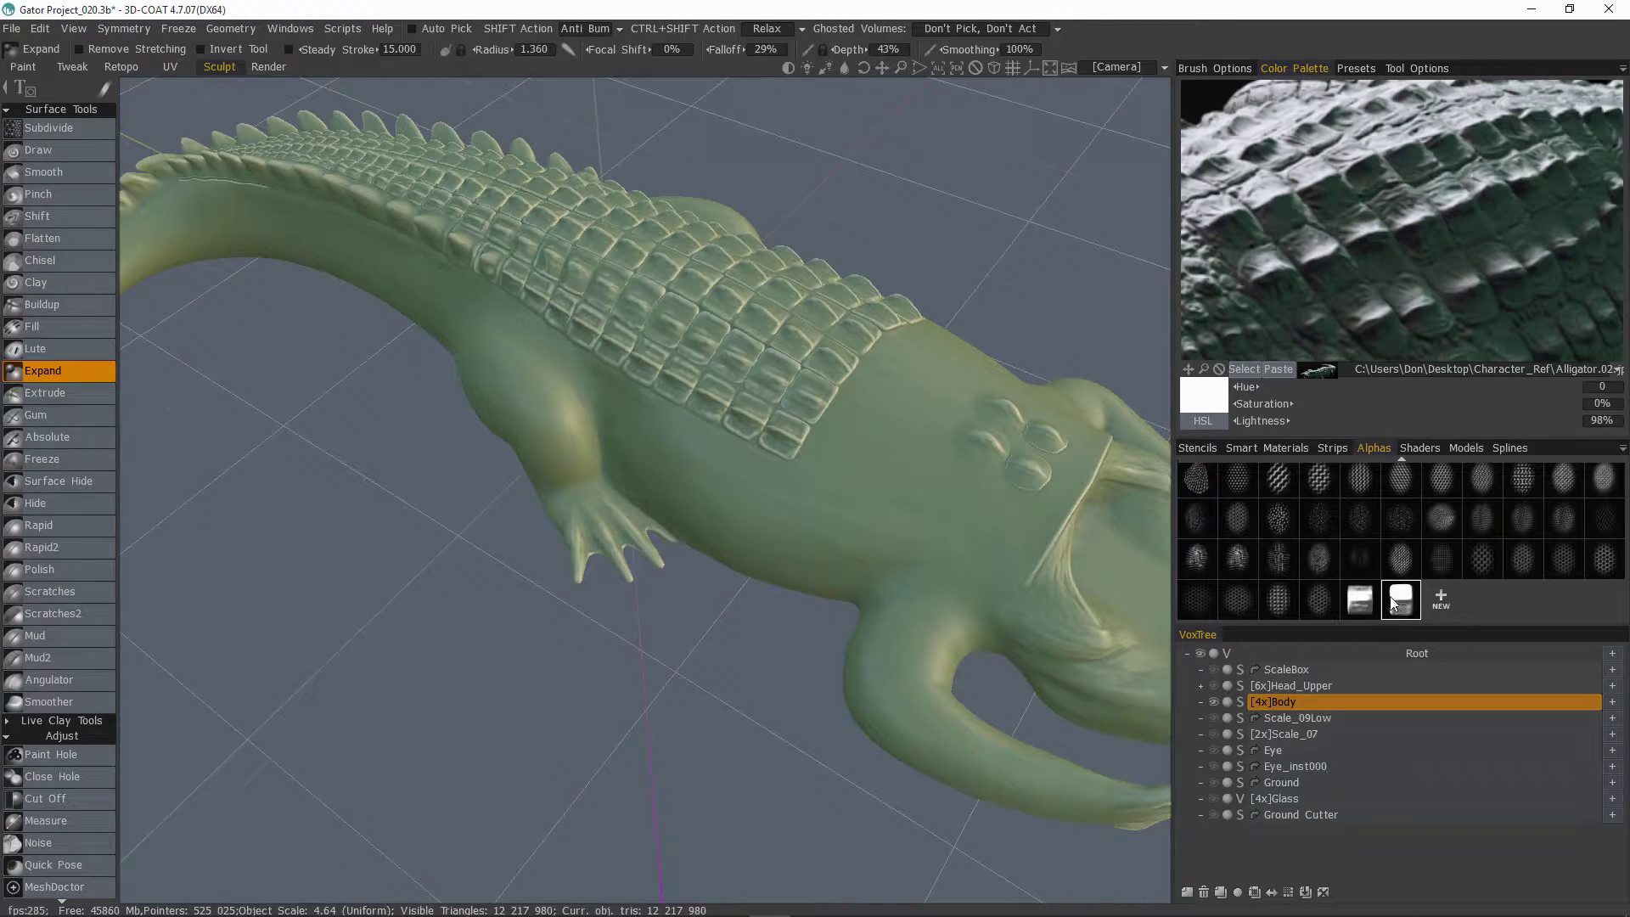
Step: Switch to the Absolute brush, set its depth to 42% and falloff to 11%, and undo the test stroke
alt+drag(803, 475, 866, 424)
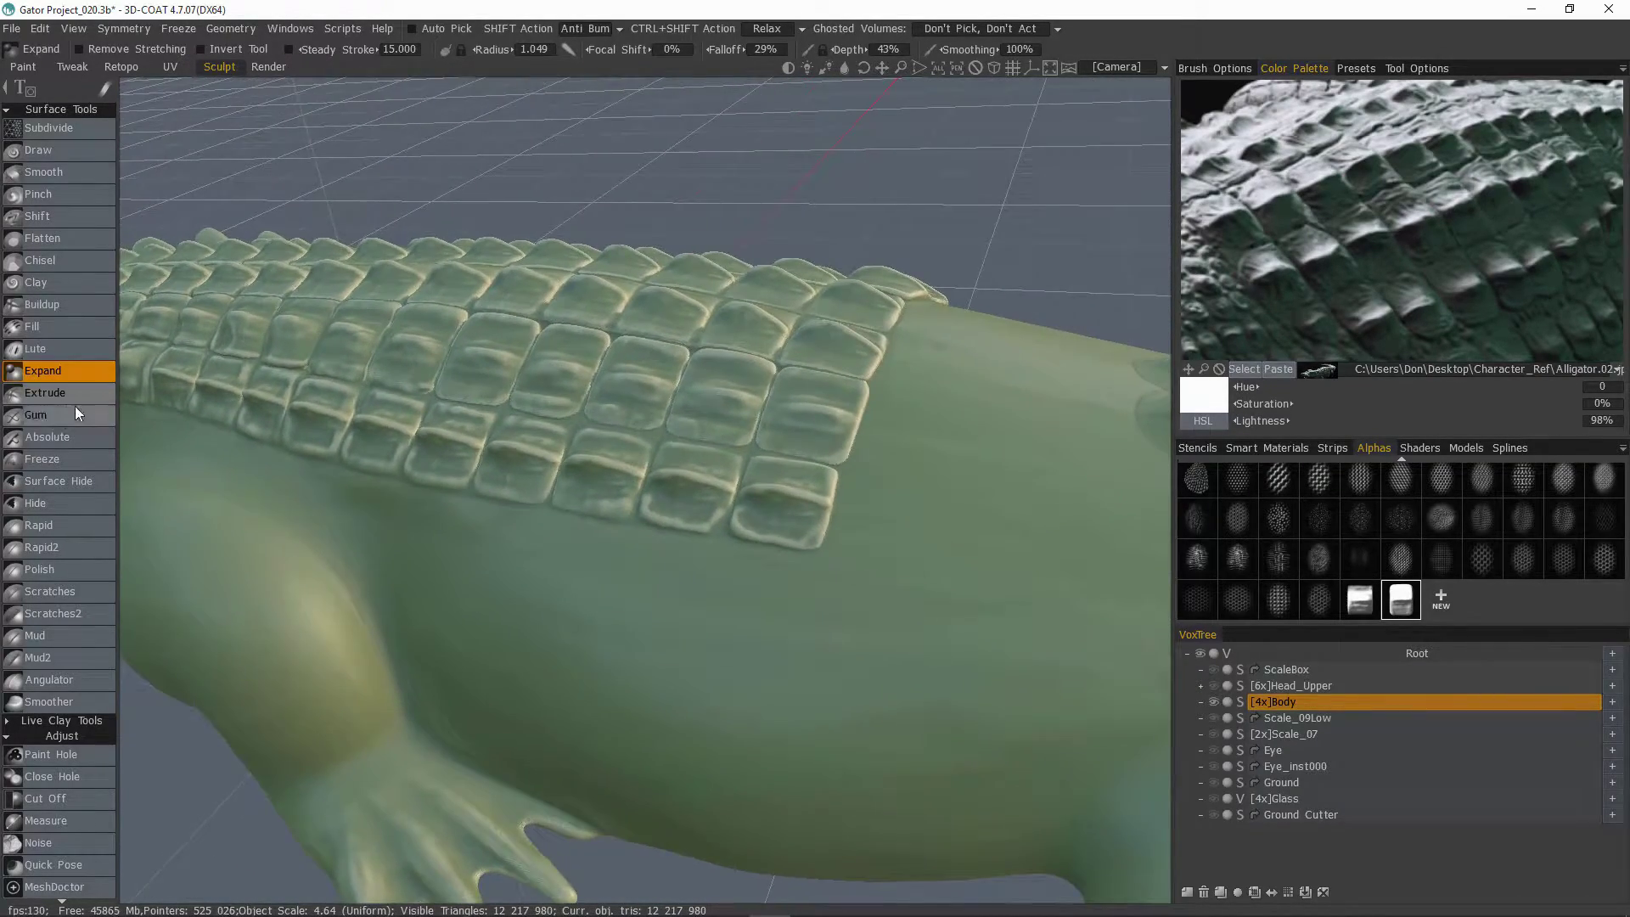
click(83, 439)
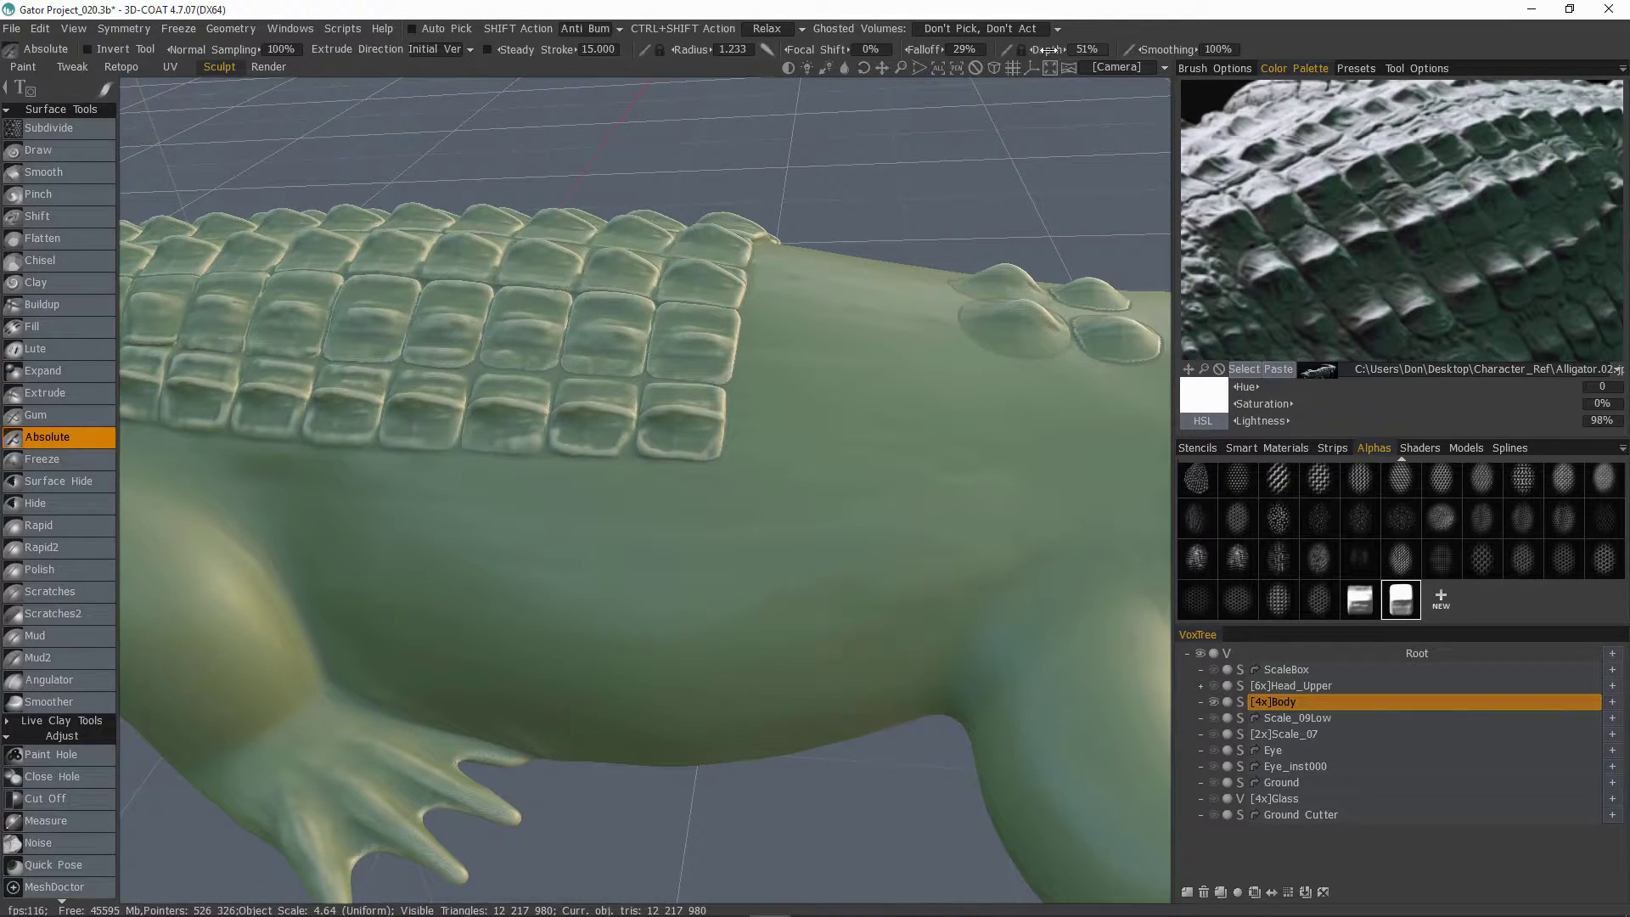
drag(1051, 51, 1041, 51)
drag(894, 52, 893, 53)
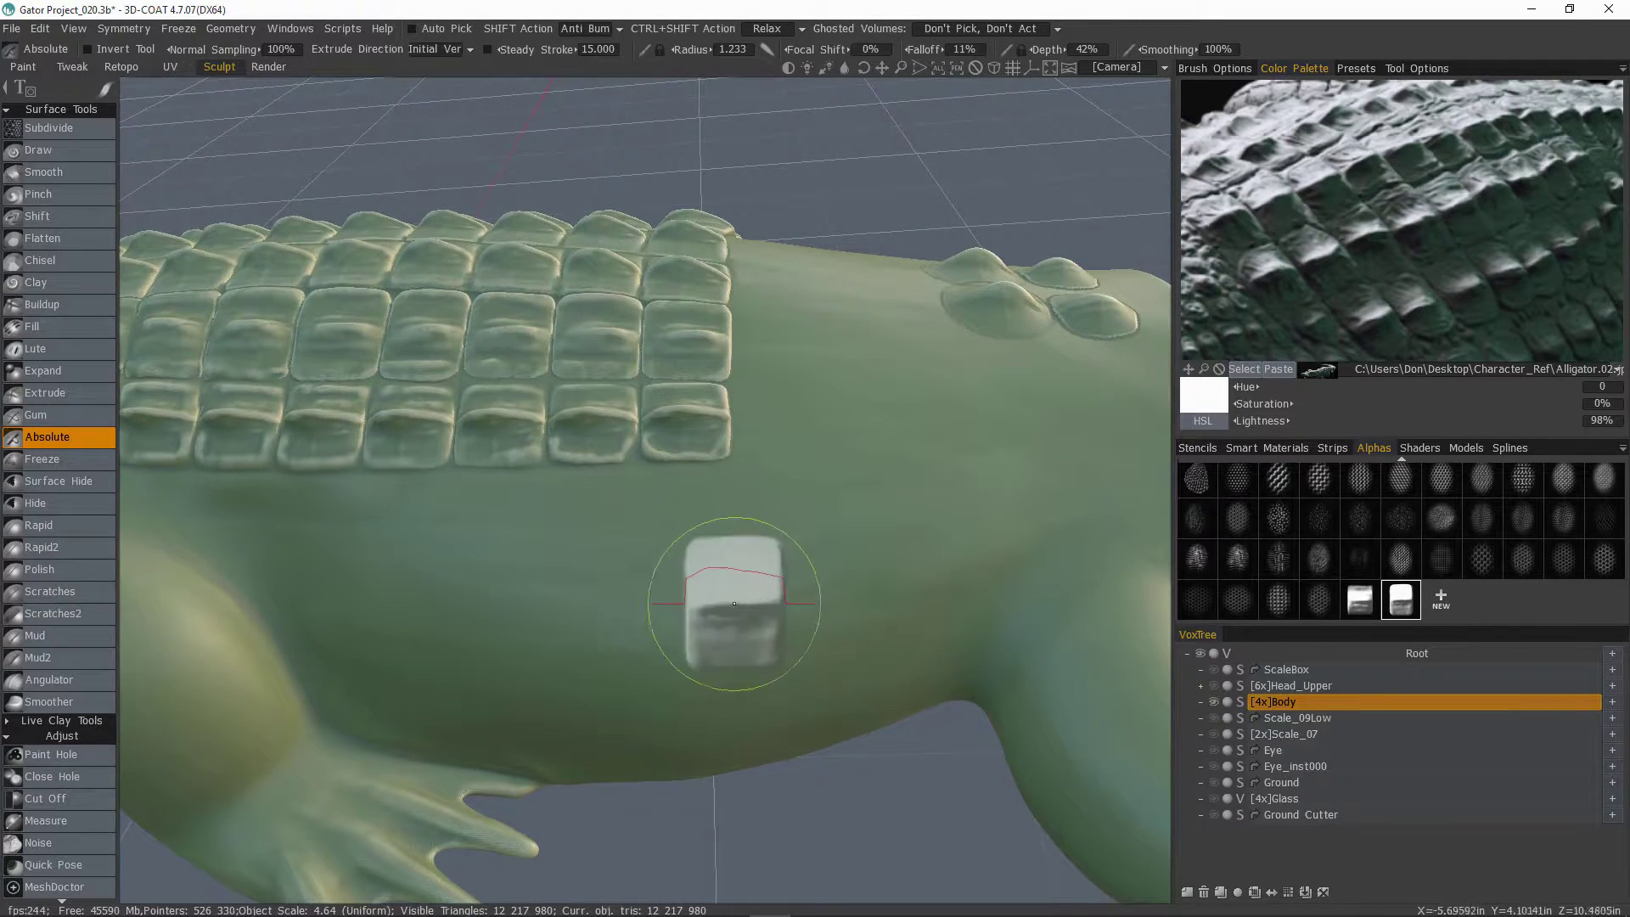
key(ctrl+z)
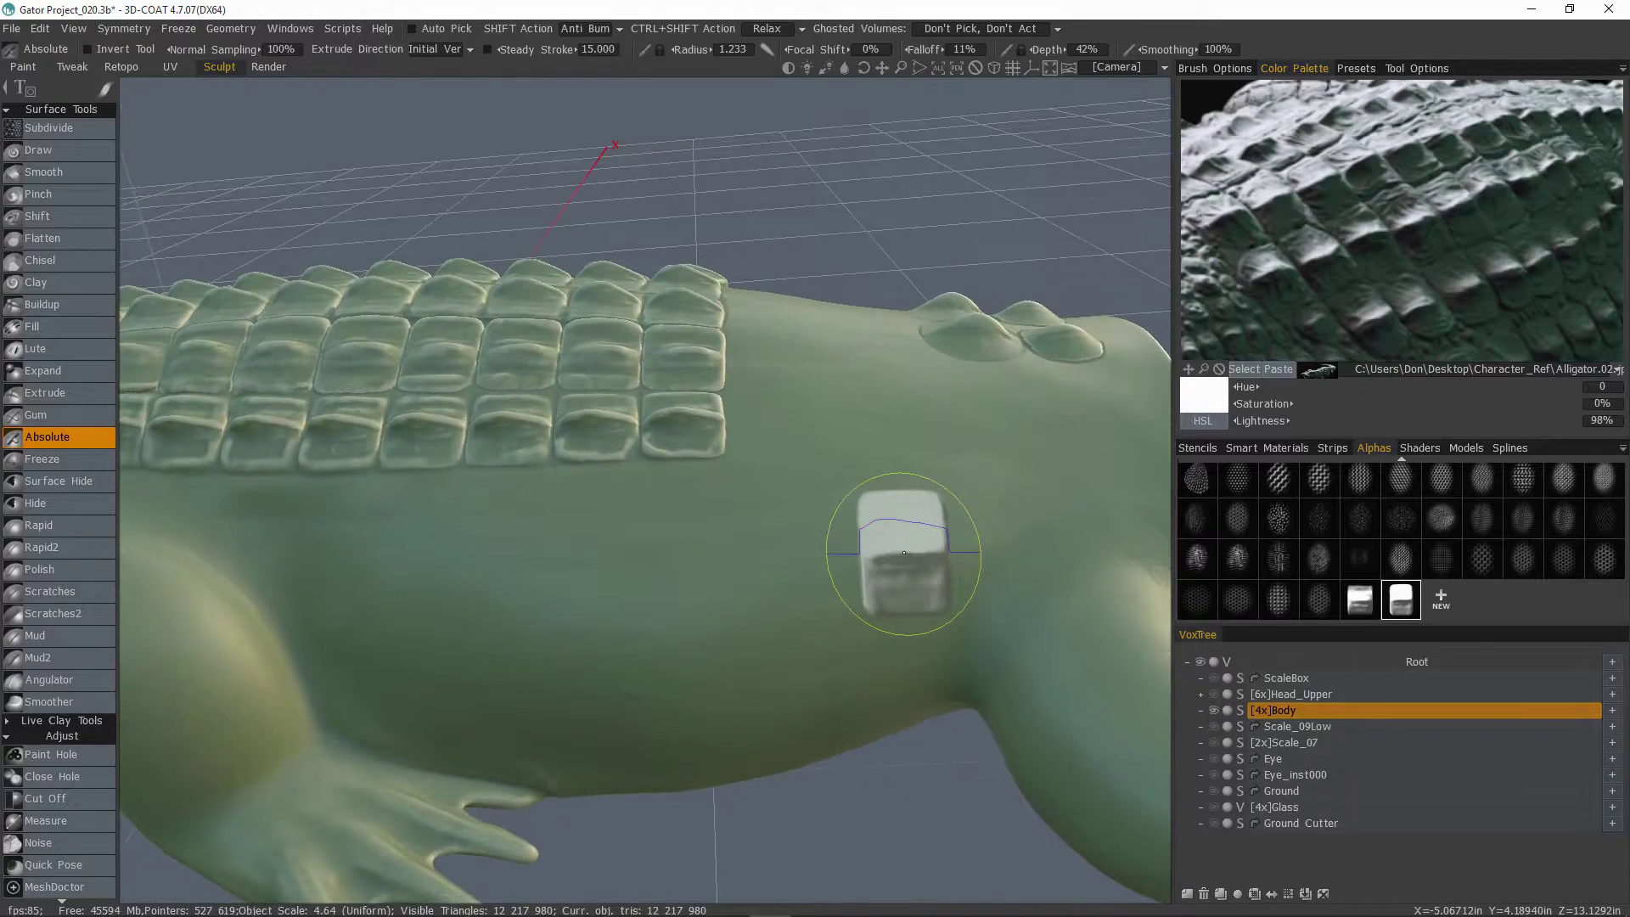
Step: Change the brush's stroke mode to separate dots, try one scale stamp on the flank, and undo it
click(103, 90)
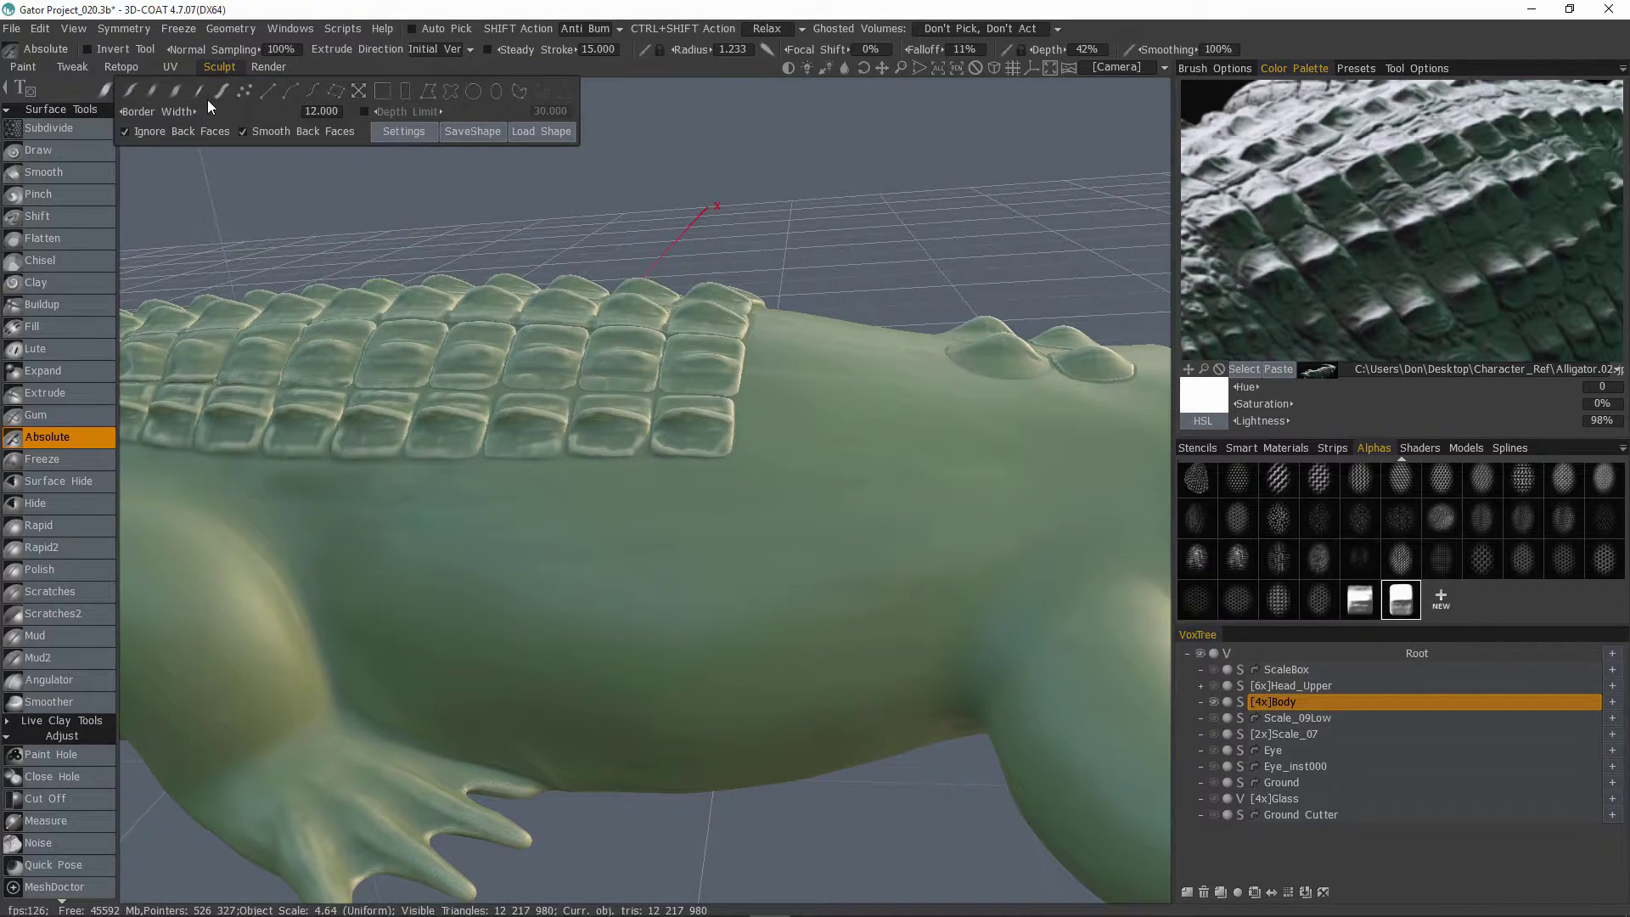
click(244, 91)
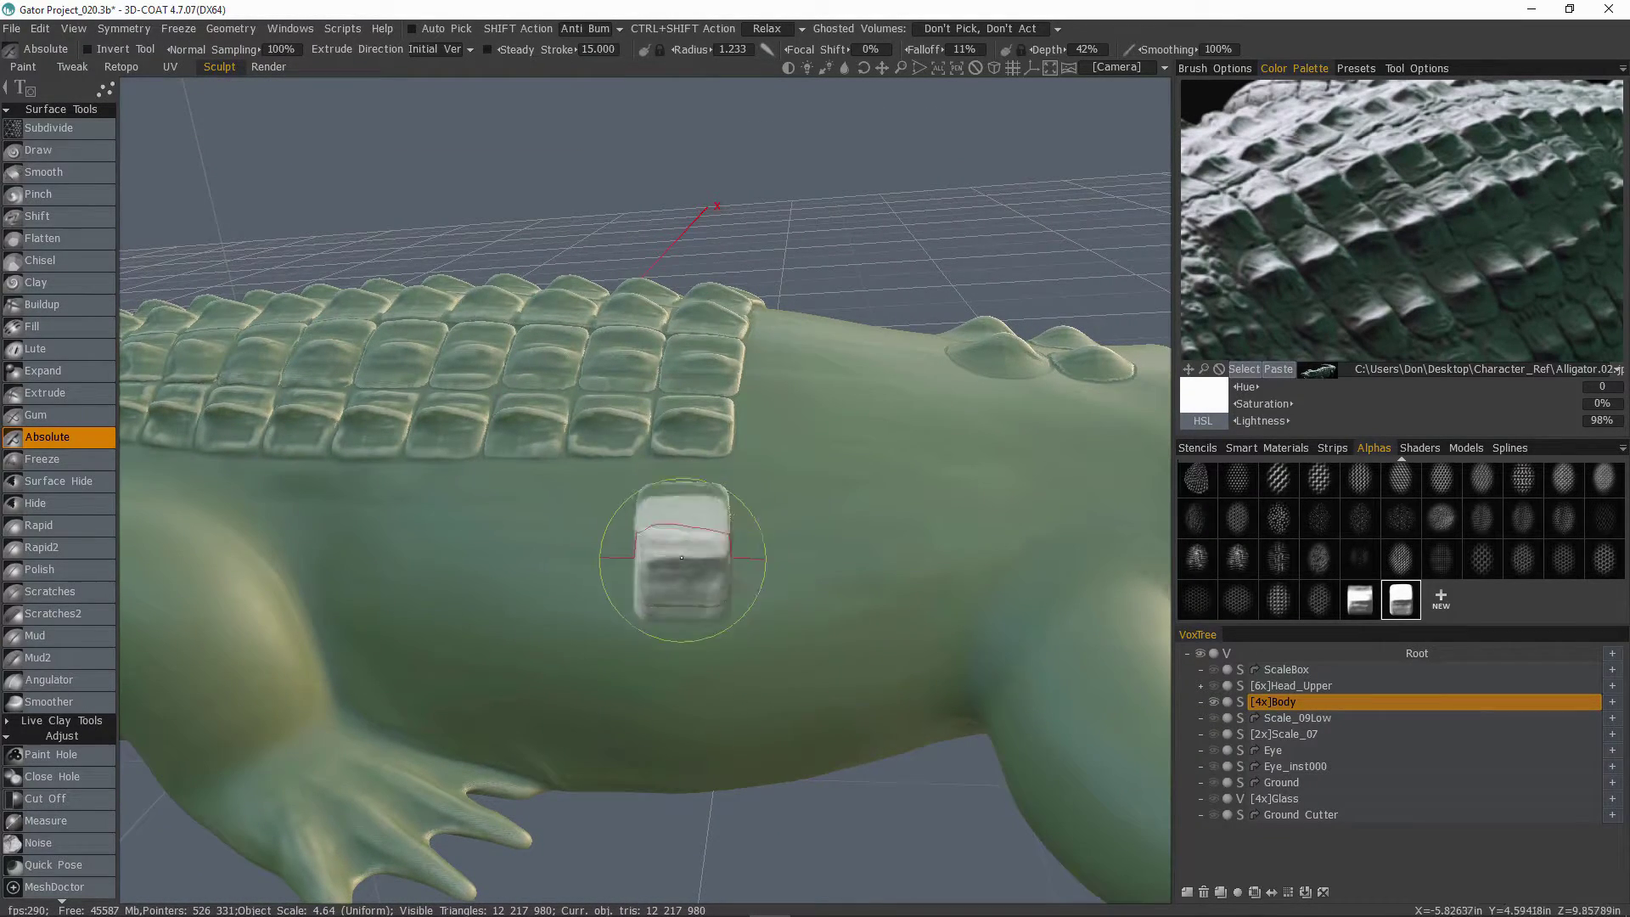
click(677, 548)
alt+drag(955, 716, 1001, 662)
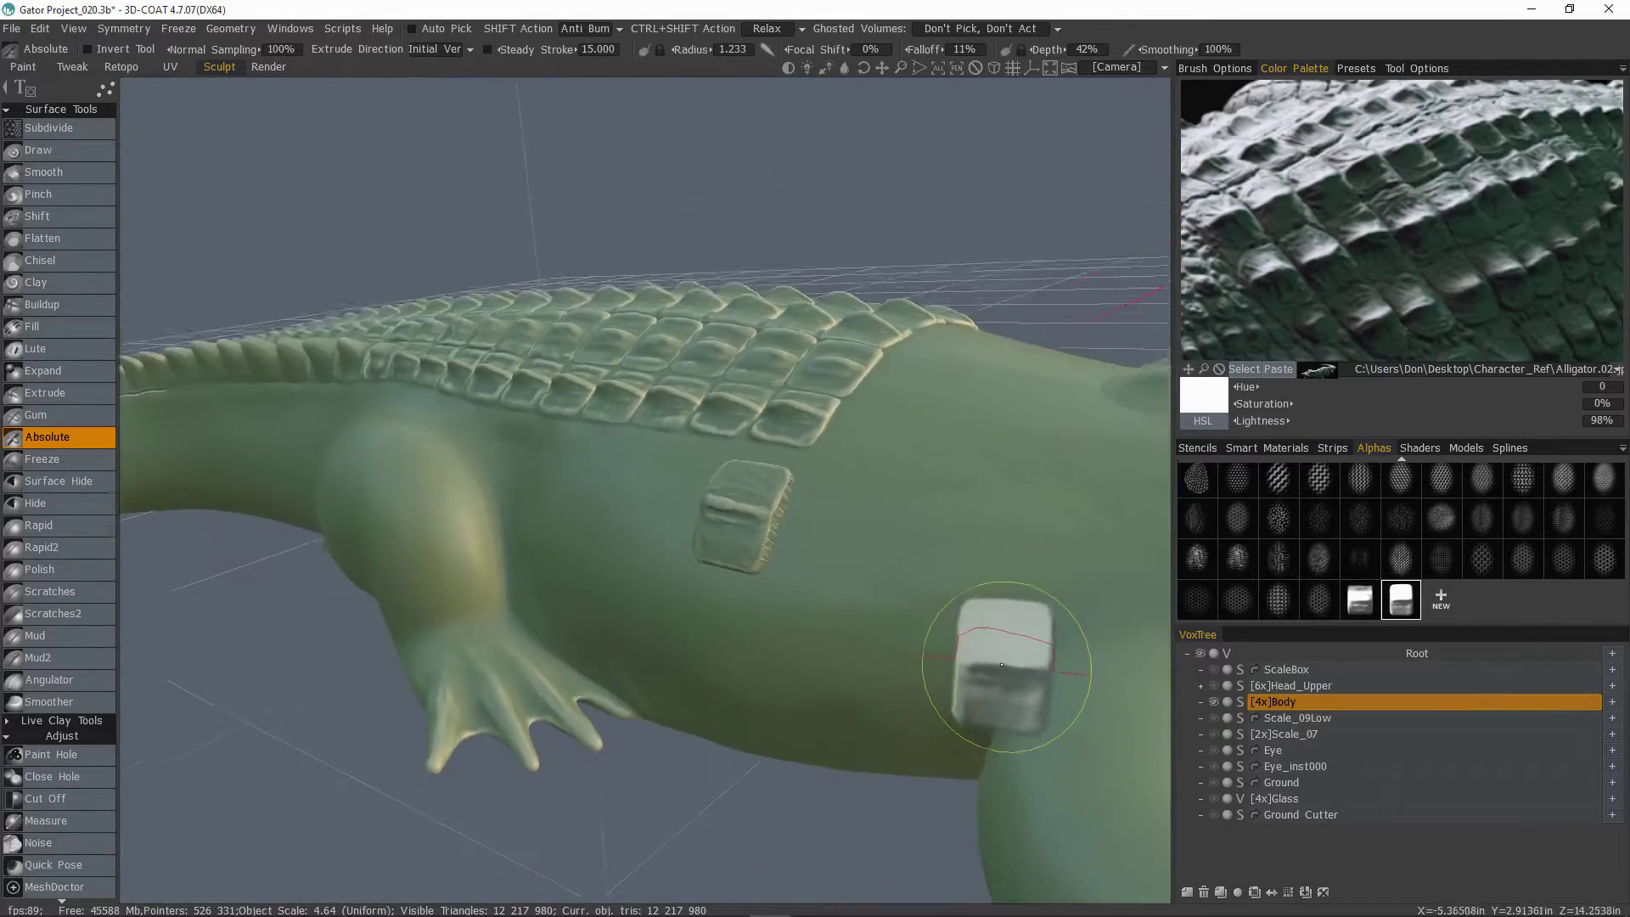
alt+right_drag(1001, 662, 1009, 617)
alt+drag(1009, 617, 1013, 622)
key(ctrl+z)
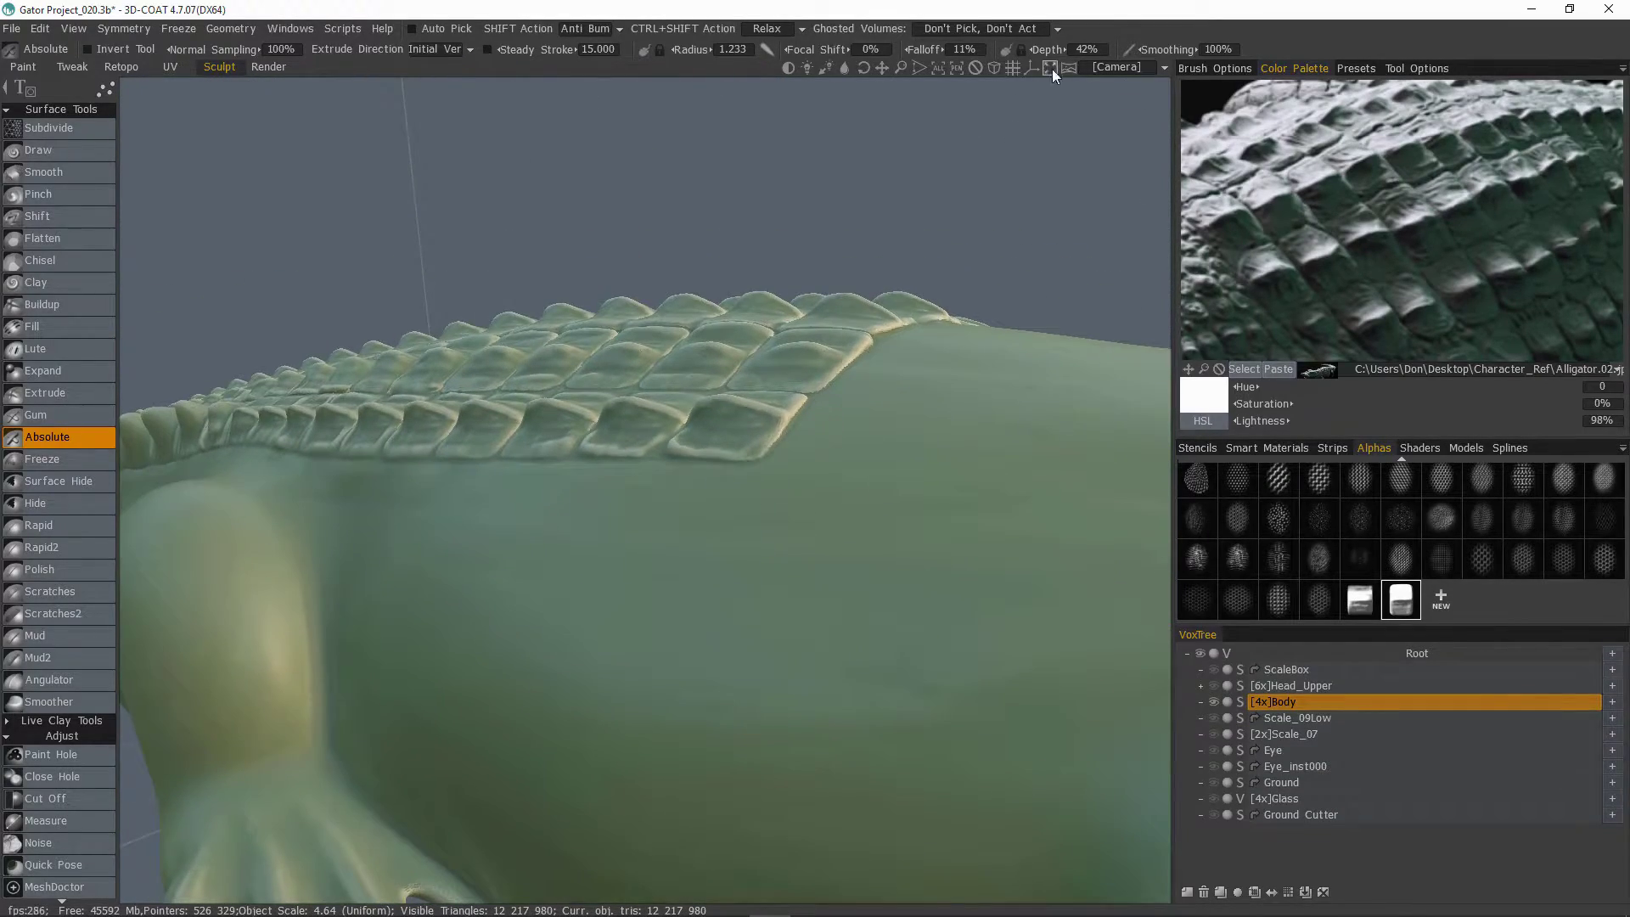
Step: Set the brush depth to 34% and stamp one scale on the flank just below the front end of the back scales
drag(1054, 52, 1044, 52)
alt+drag(836, 518, 645, 552)
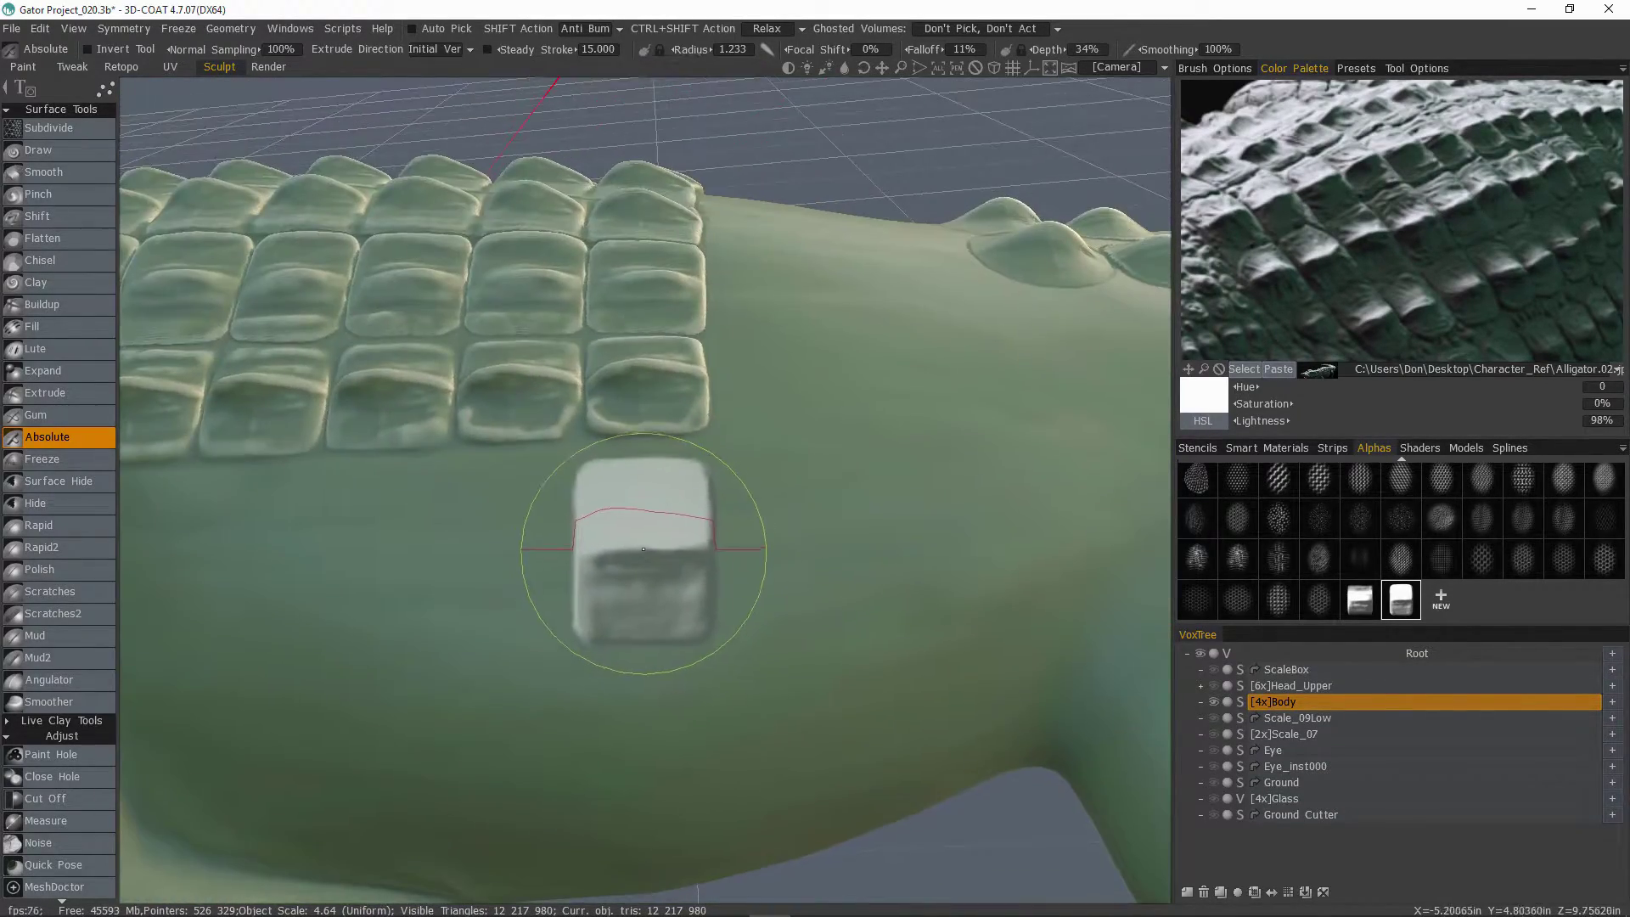
click(655, 549)
alt+drag(871, 640, 1095, 650)
Step: Switch to the earlier scale alpha, try stamping it on the flank near the first scale, and undo the stamp
click(1359, 600)
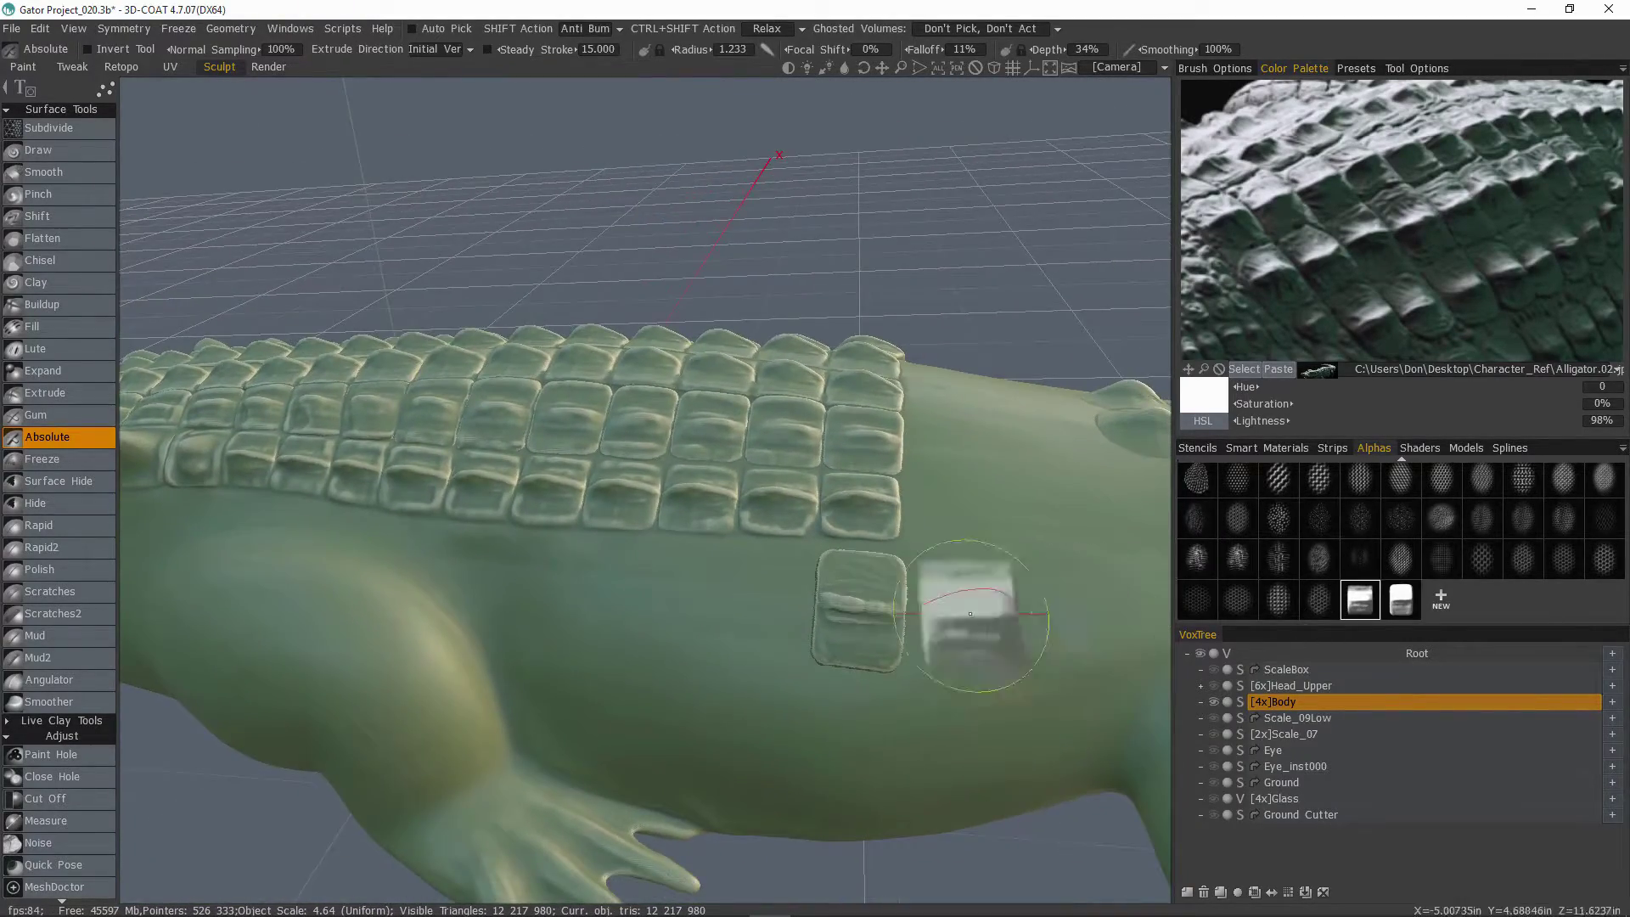
alt+drag(982, 619, 985, 645)
scroll(772, 607, up, 3)
click(764, 626)
mouse_move(500, 594)
alt+mouse_down()
mouse_move(421, 606)
mouse_move(363, 535)
alt+mouse_up()
mouse_move(363, 535)
right_down()
mouse_move(764, 538)
mouse_move(691, 546)
mouse_move(746, 491)
mouse_move(821, 463)
mouse_move(455, 509)
mouse_move(825, 490)
mouse_move(538, 546)
mouse_move(484, 546)
mouse_move(818, 538)
mouse_move(783, 530)
mouse_move(832, 506)
right_up()
click(824, 462)
alt+drag(803, 512, 619, 535)
key(ctrl+z)
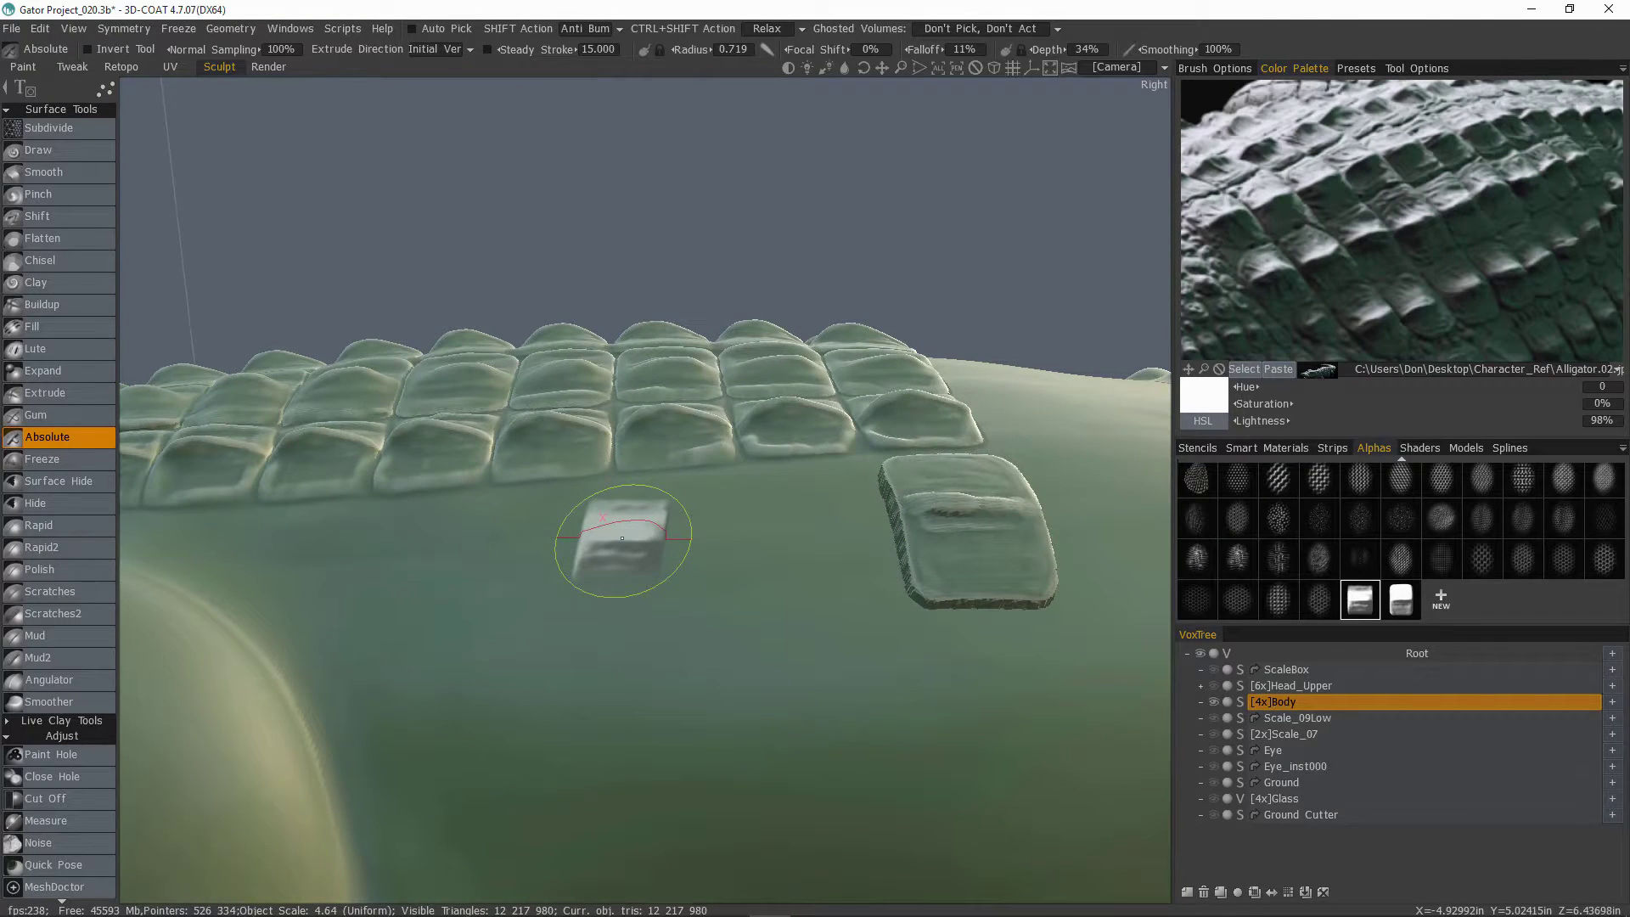
Step: Set the brush rotation to 180 in the brush options
click(1215, 69)
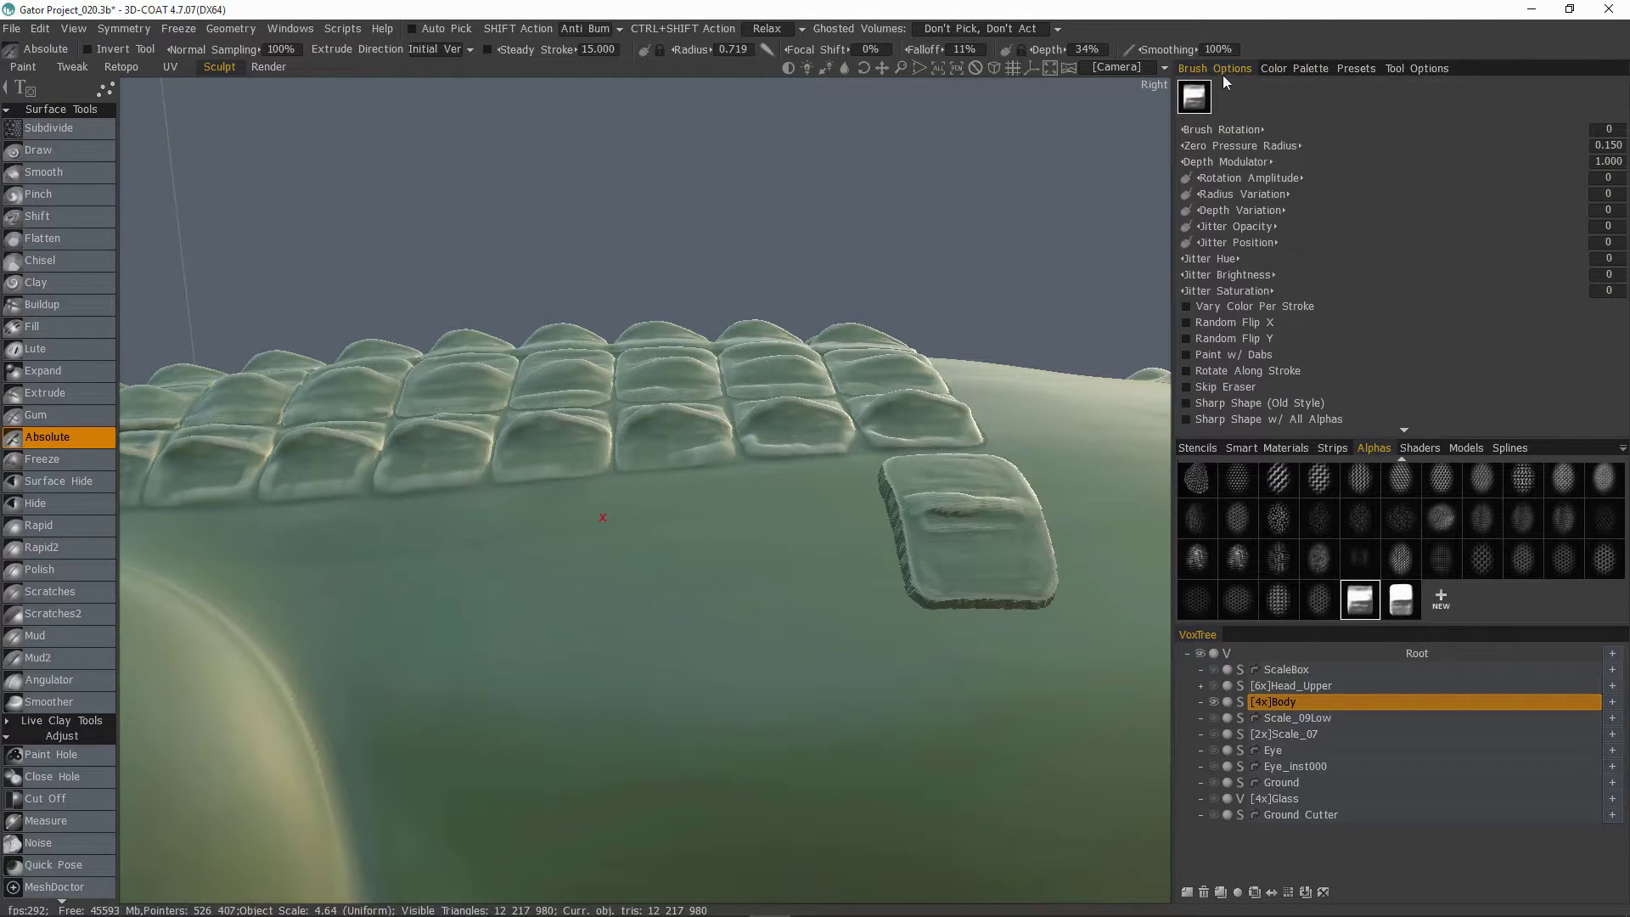
click(1616, 130)
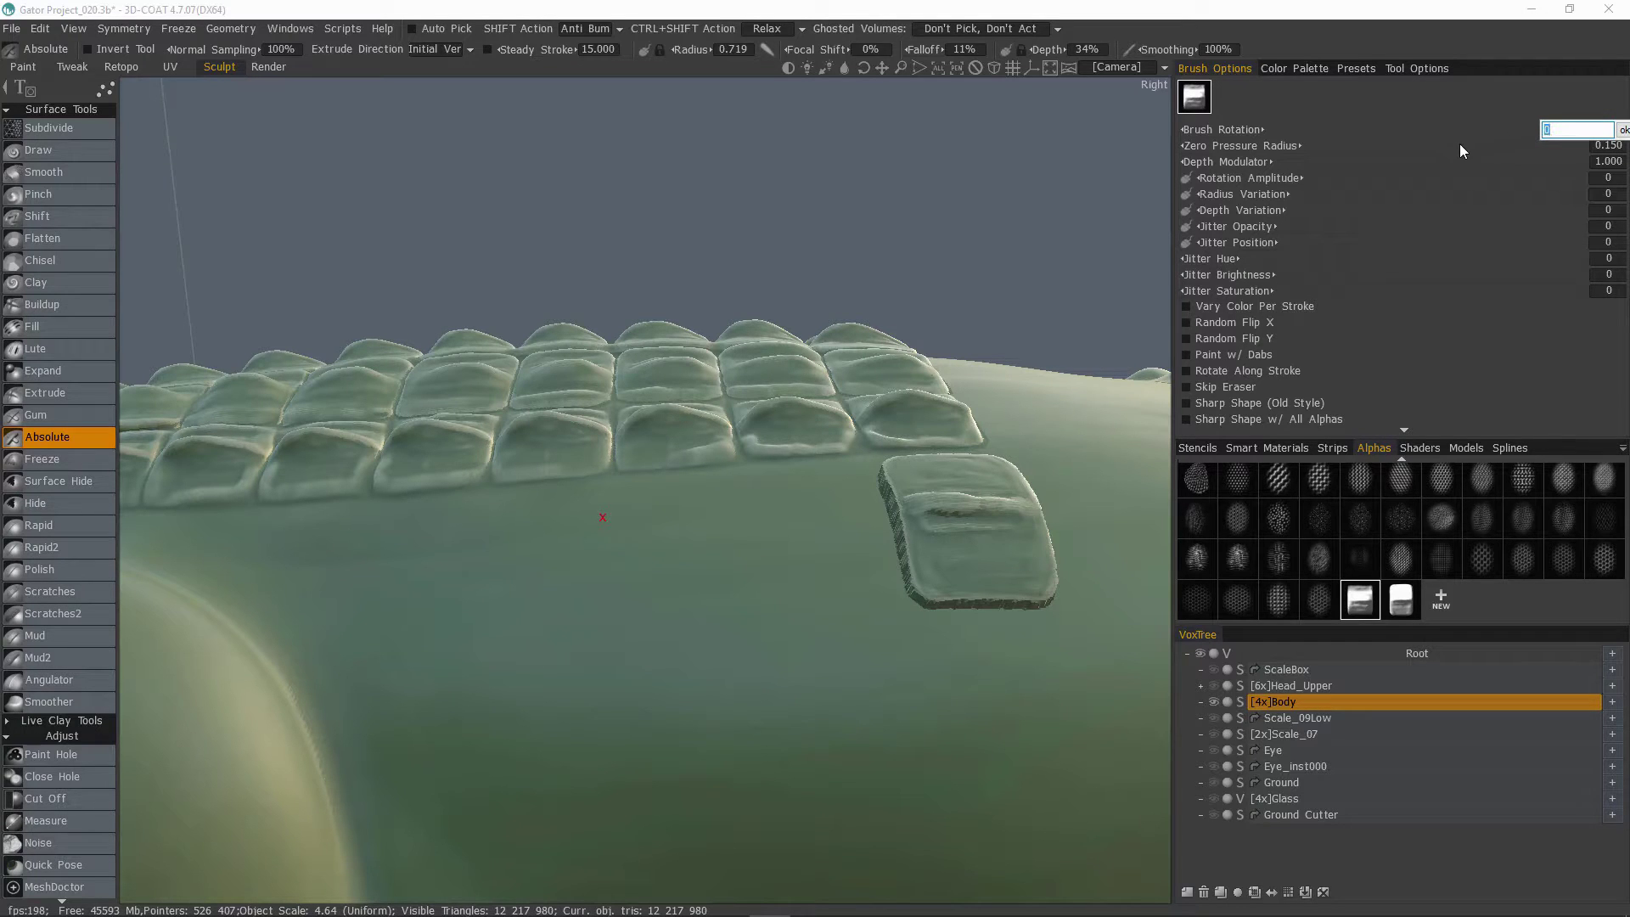
text(180)
key(Return)
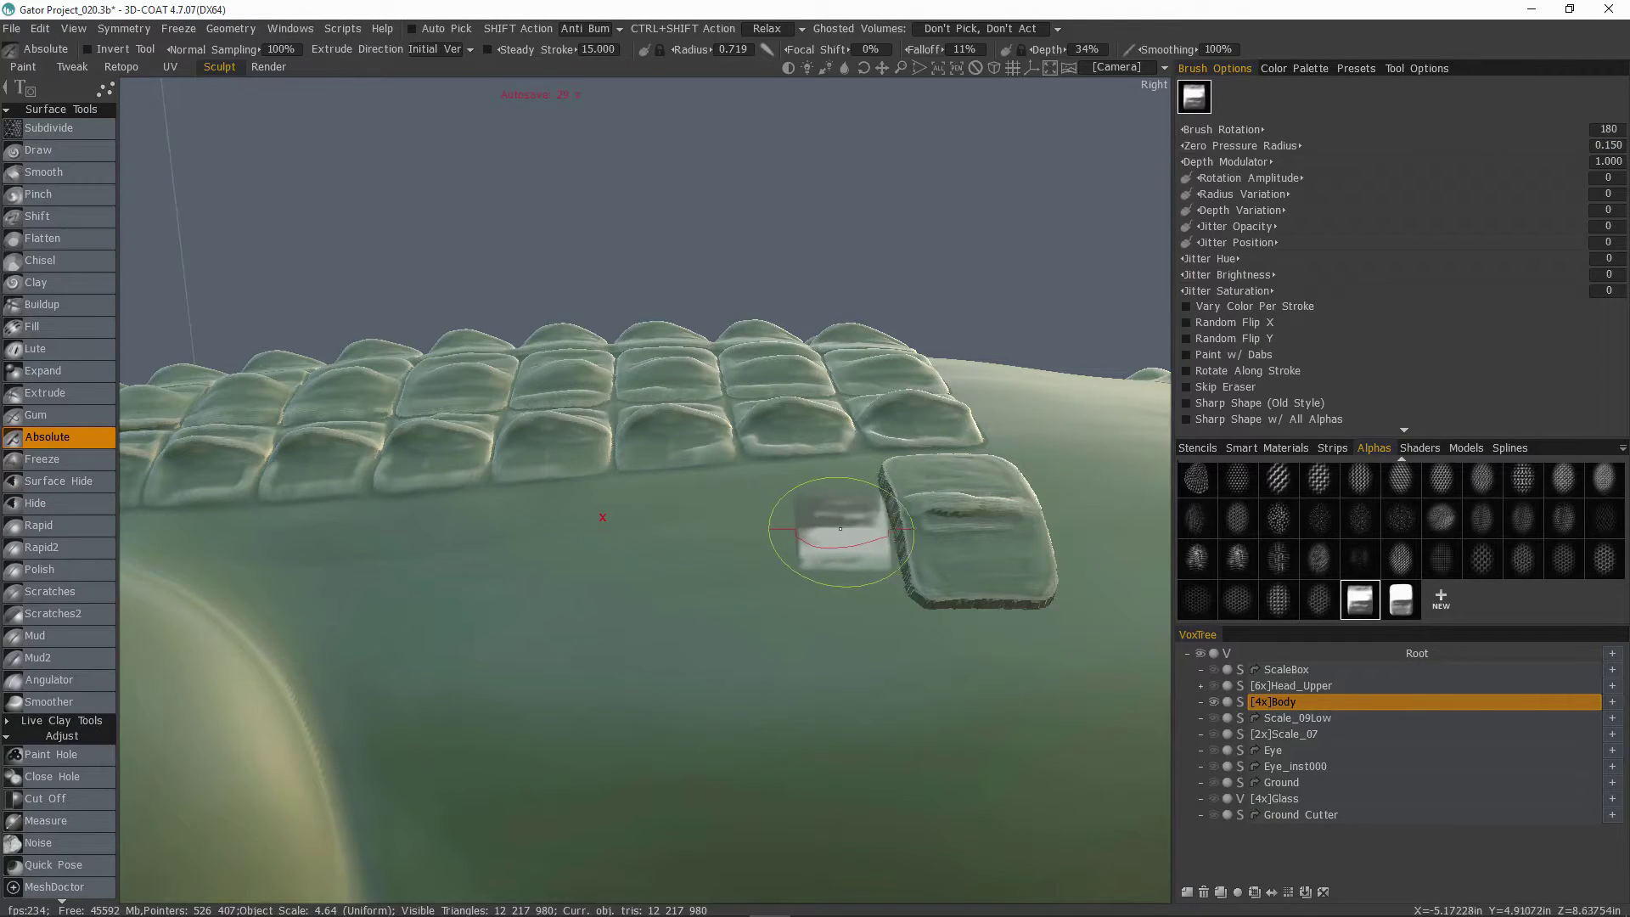
Step: Enlarge the brush radius to about 1.3 and stamp the rotated scale on the tail side of the existing flank scale
alt+drag(786, 554, 794, 550)
right_drag(795, 550, 825, 536)
alt+drag(803, 541, 789, 546)
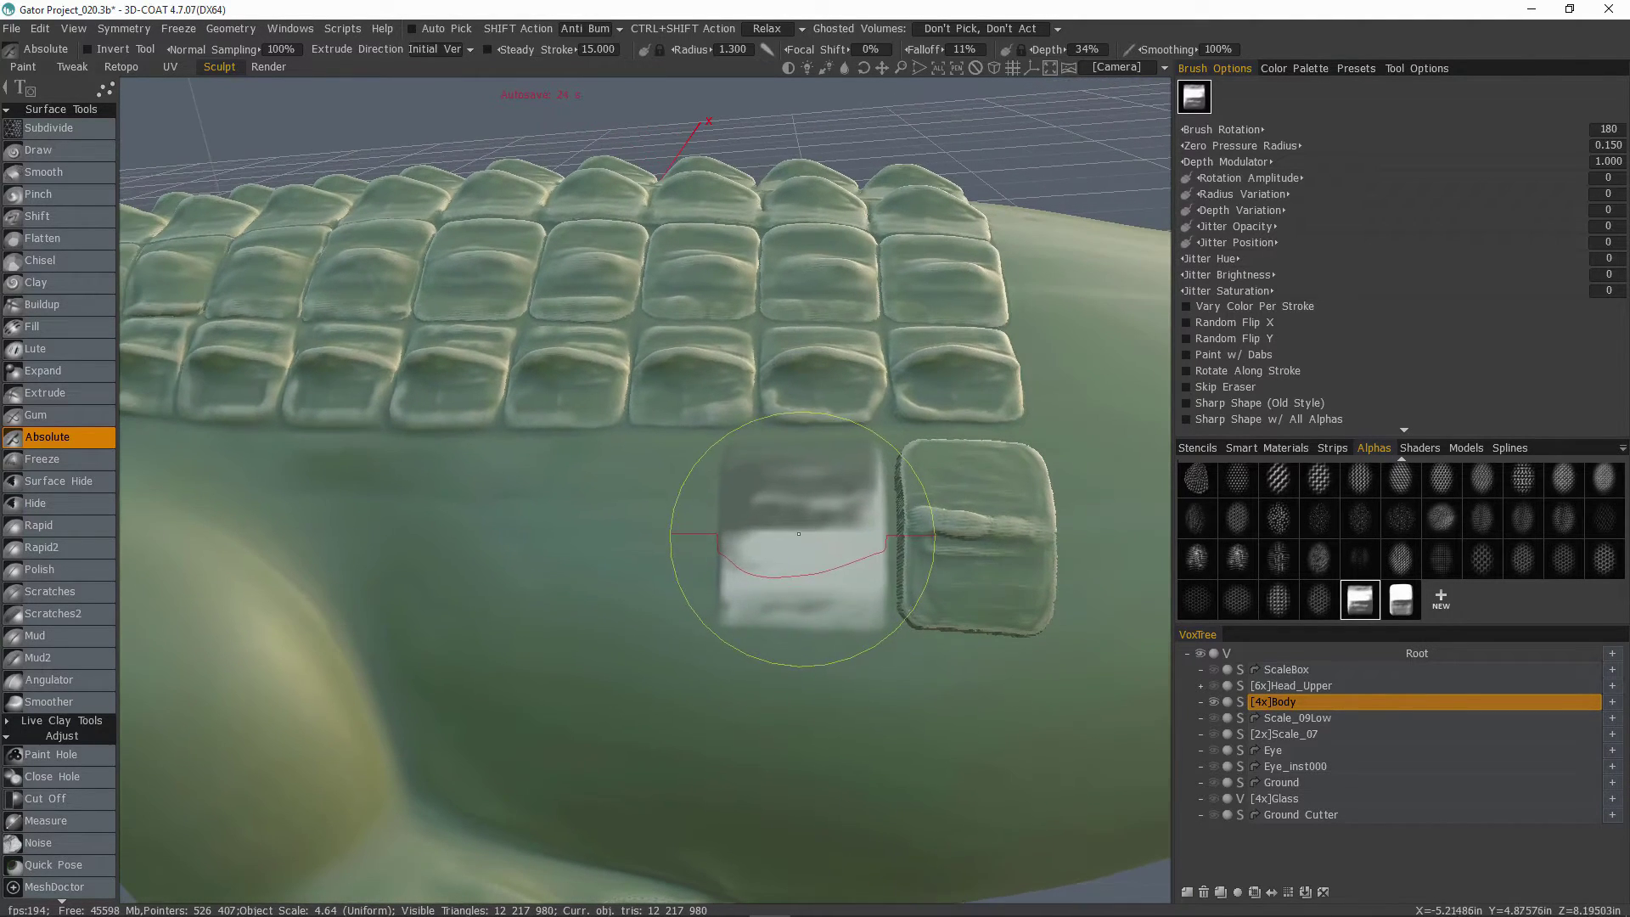
click(801, 536)
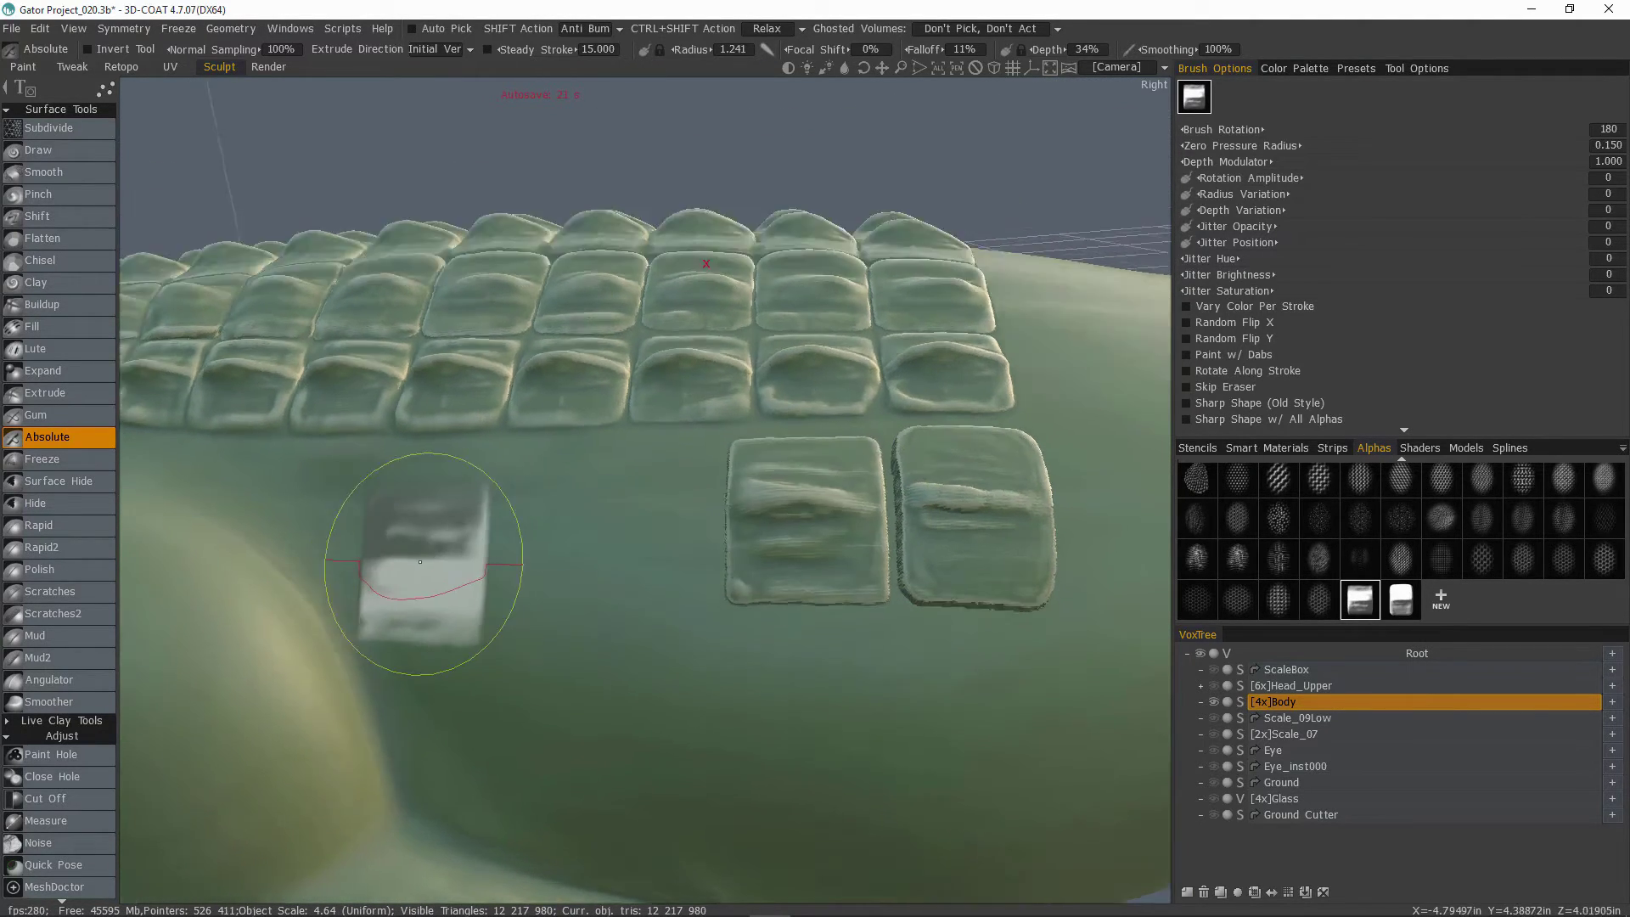